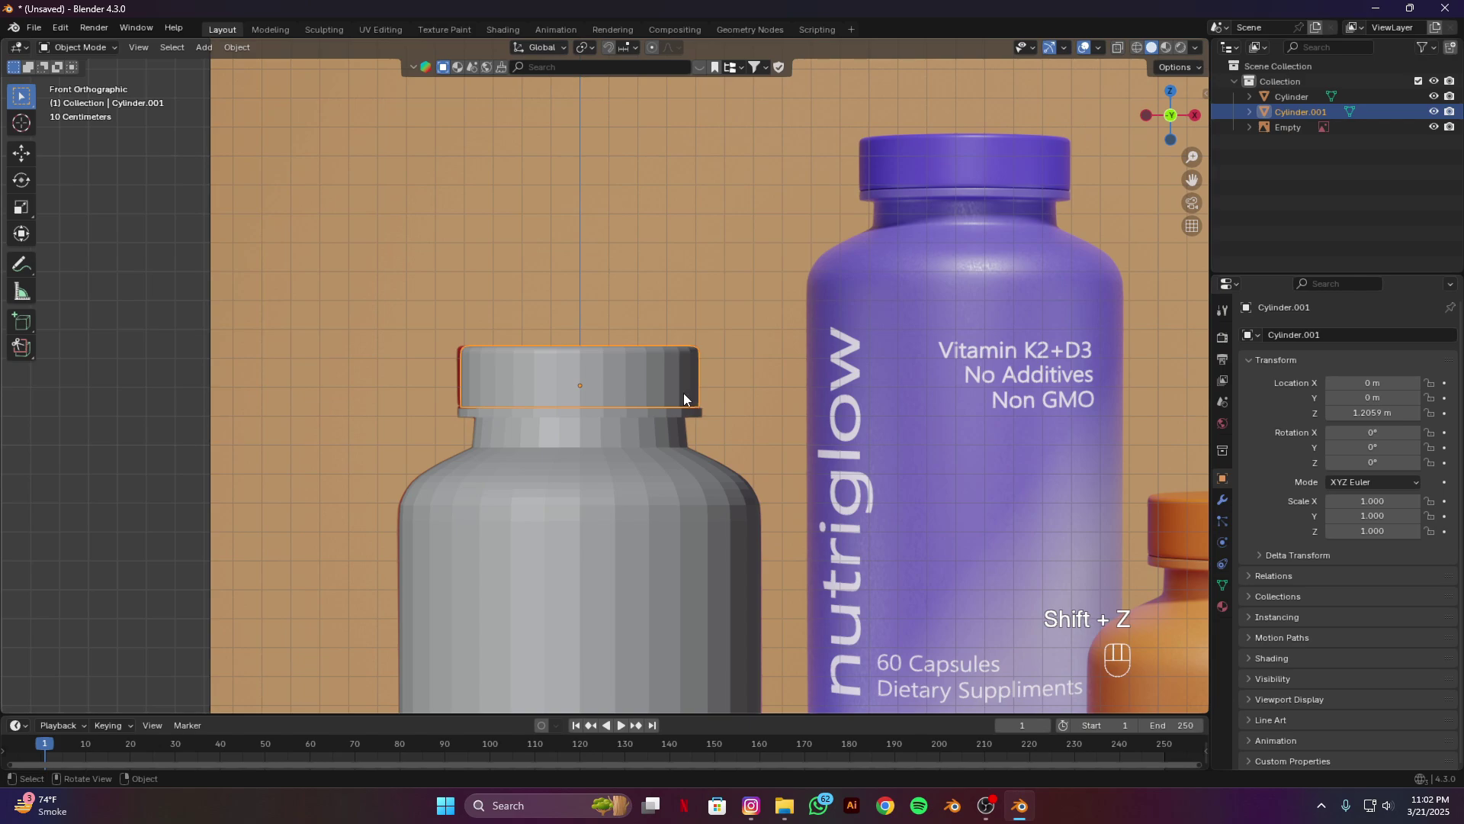
Step: Scale the cap horizontally, excluding Z, to about 1.019 so it matches the collar's width
scroll(684, 399, up, 3)
key(s)
key(shift+z)
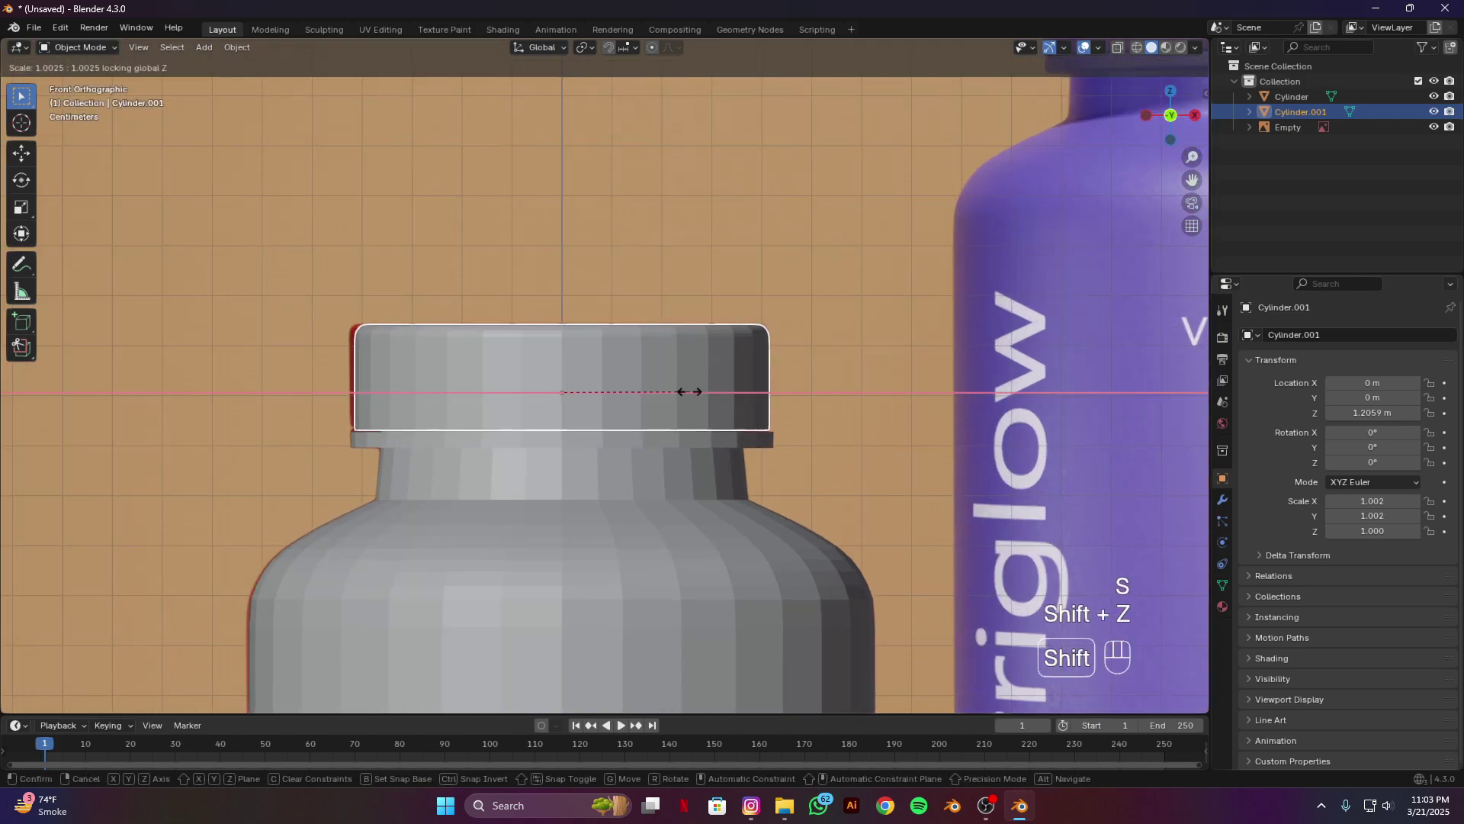
click(709, 391)
scroll(671, 399, down, 5)
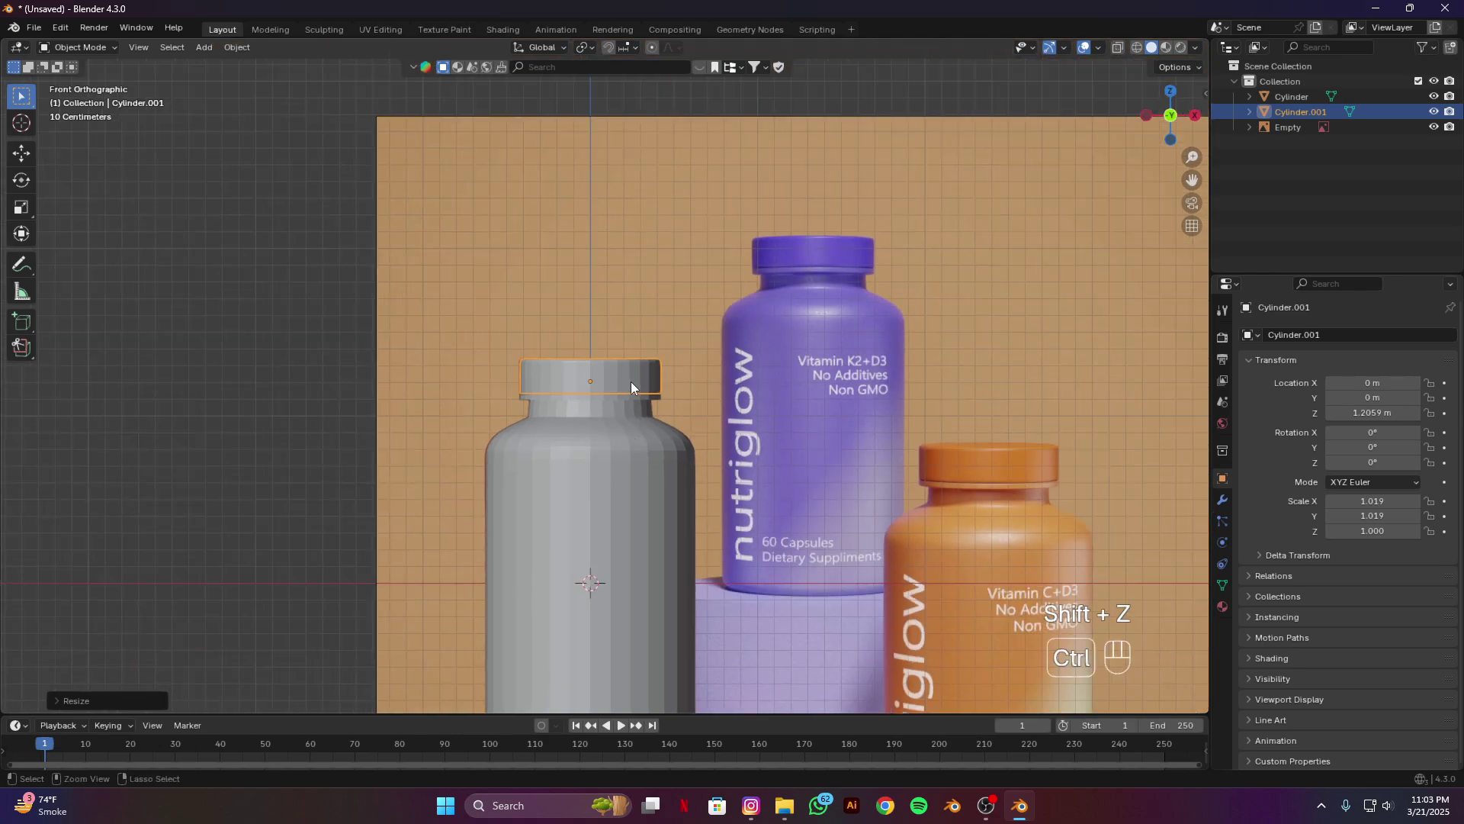
Step: Add a level 2 subdivision to the cap and isolate it for mesh editing
key(ctrl+2)
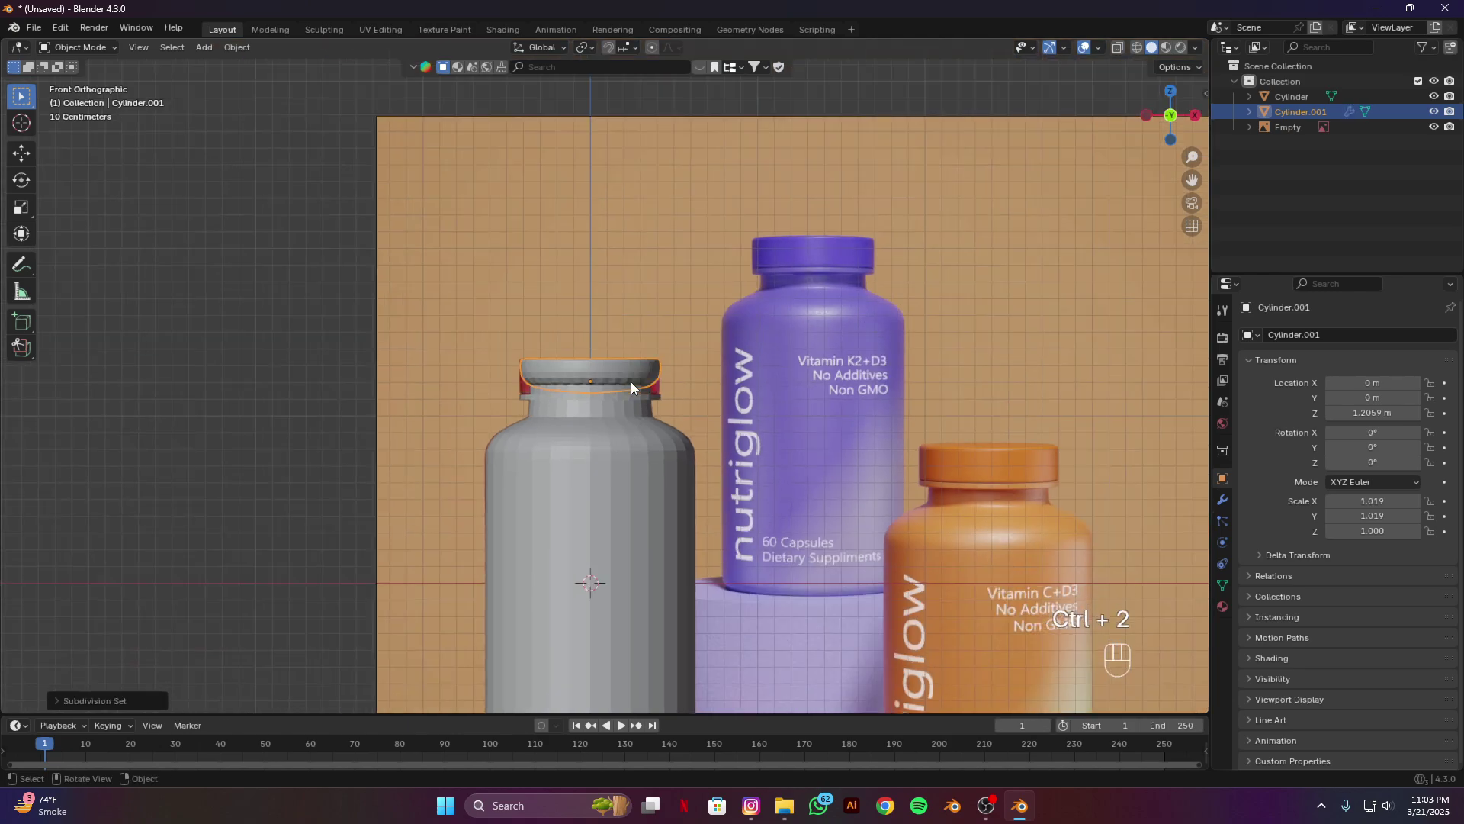
key(KP_Divide)
key(Tab)
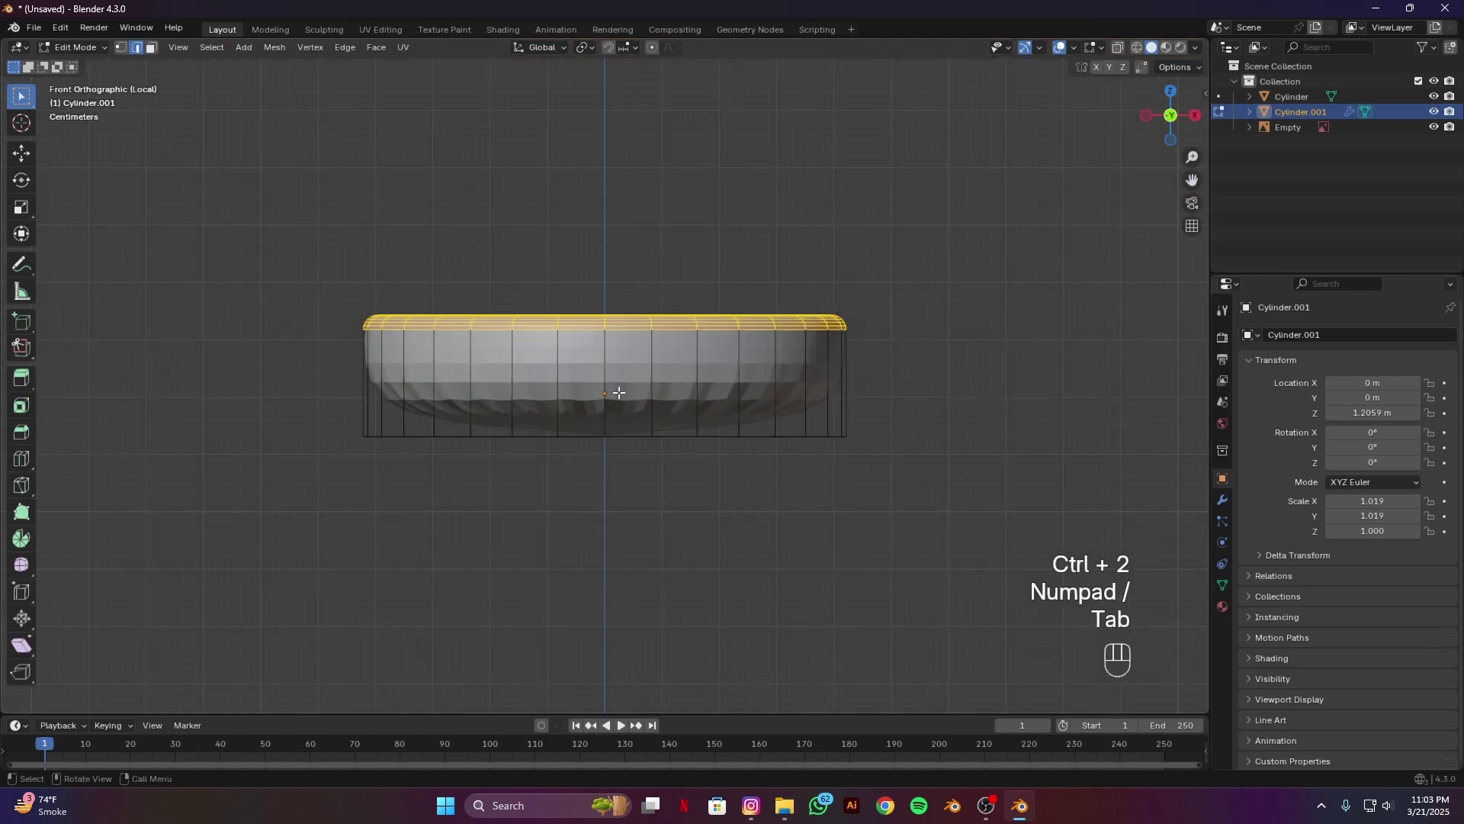
Step: Add two horizontal loop cuts around the cap's side and spread them along Z close to its upper and lower edges
key(ctrl+r)
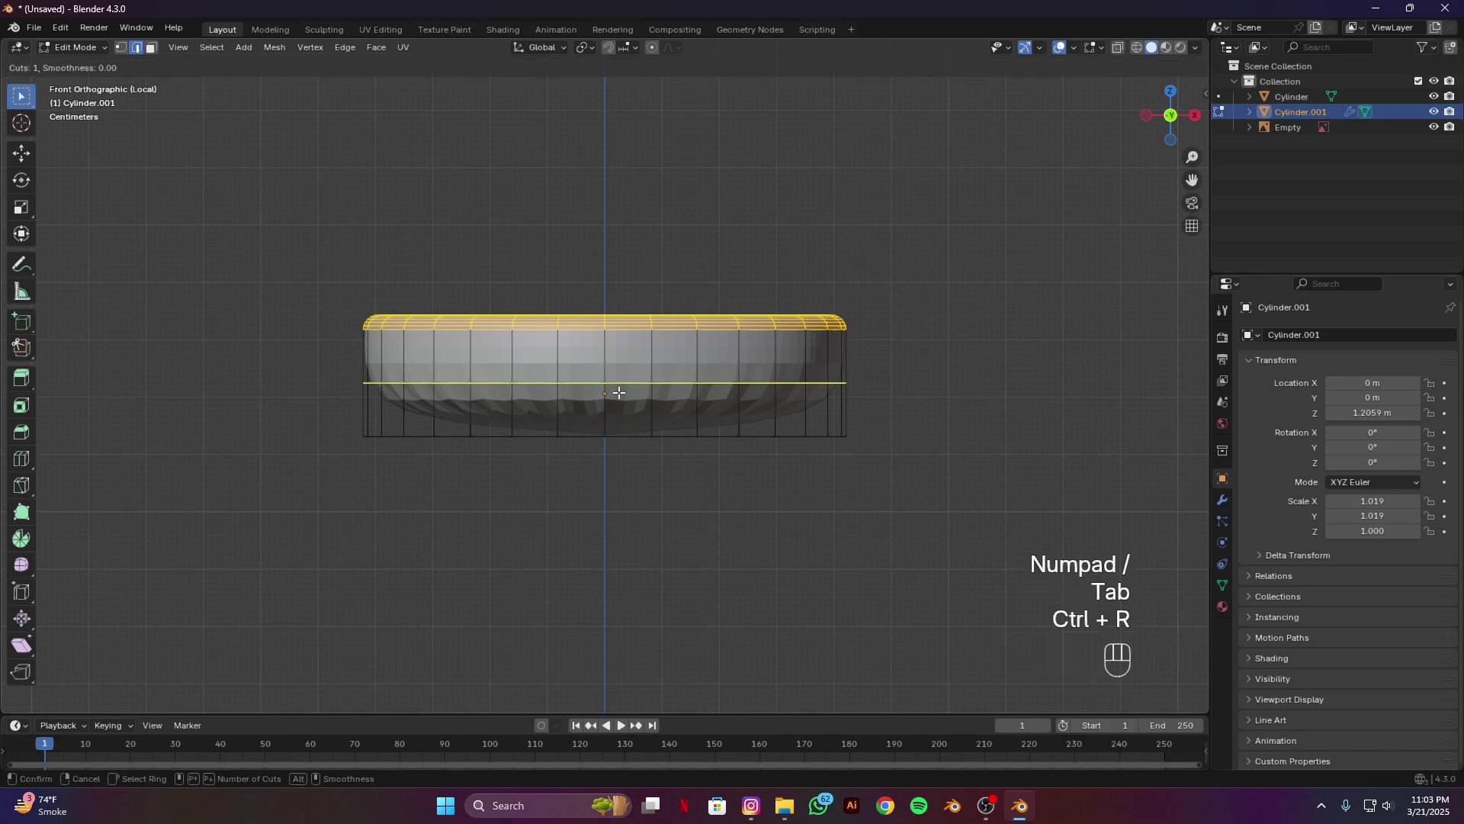
scroll(619, 392, up, 2)
scroll(618, 393, down, 1)
click(619, 393)
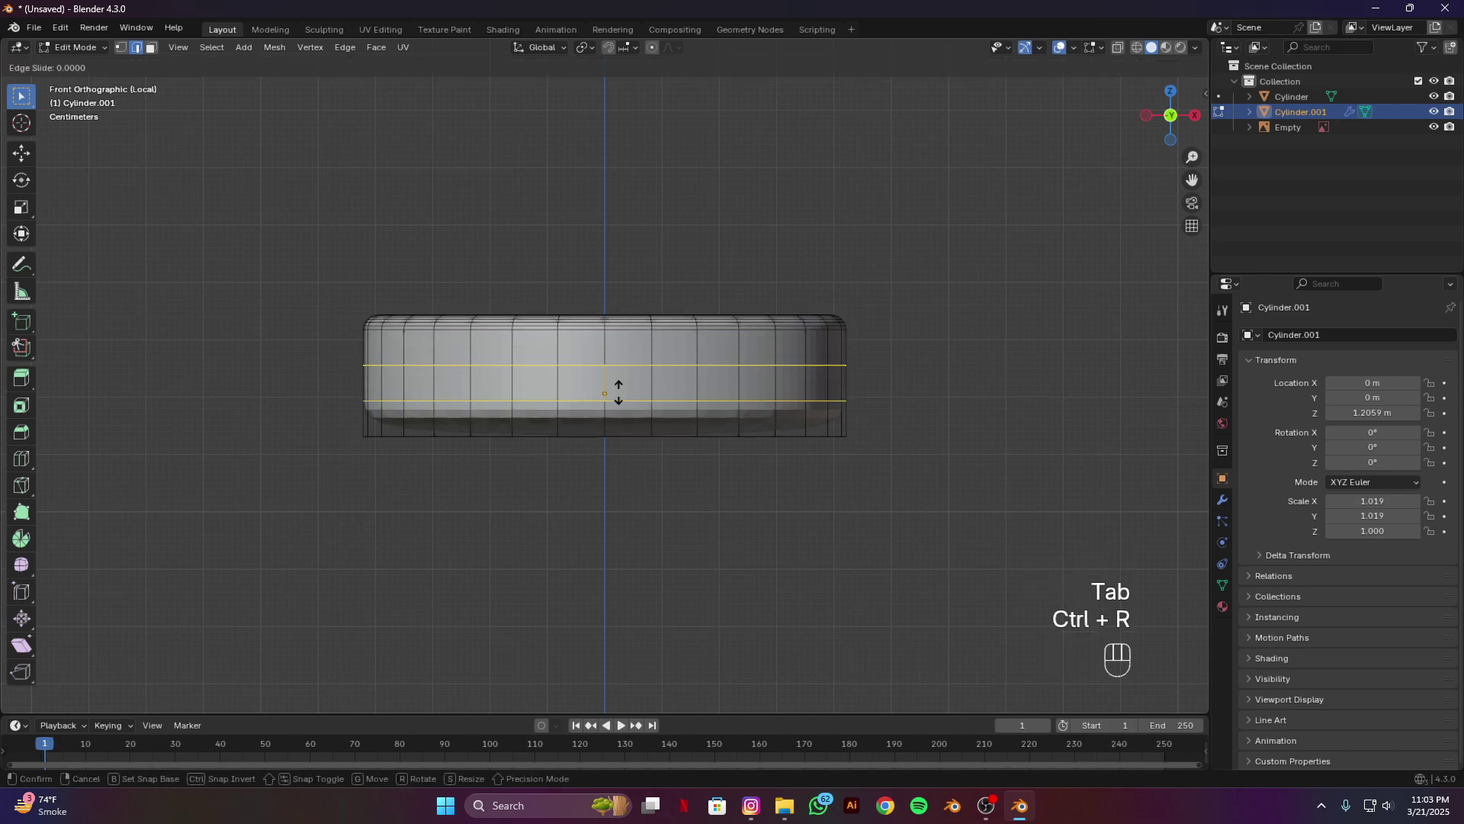
right_click(616, 393)
key(s)
key(z)
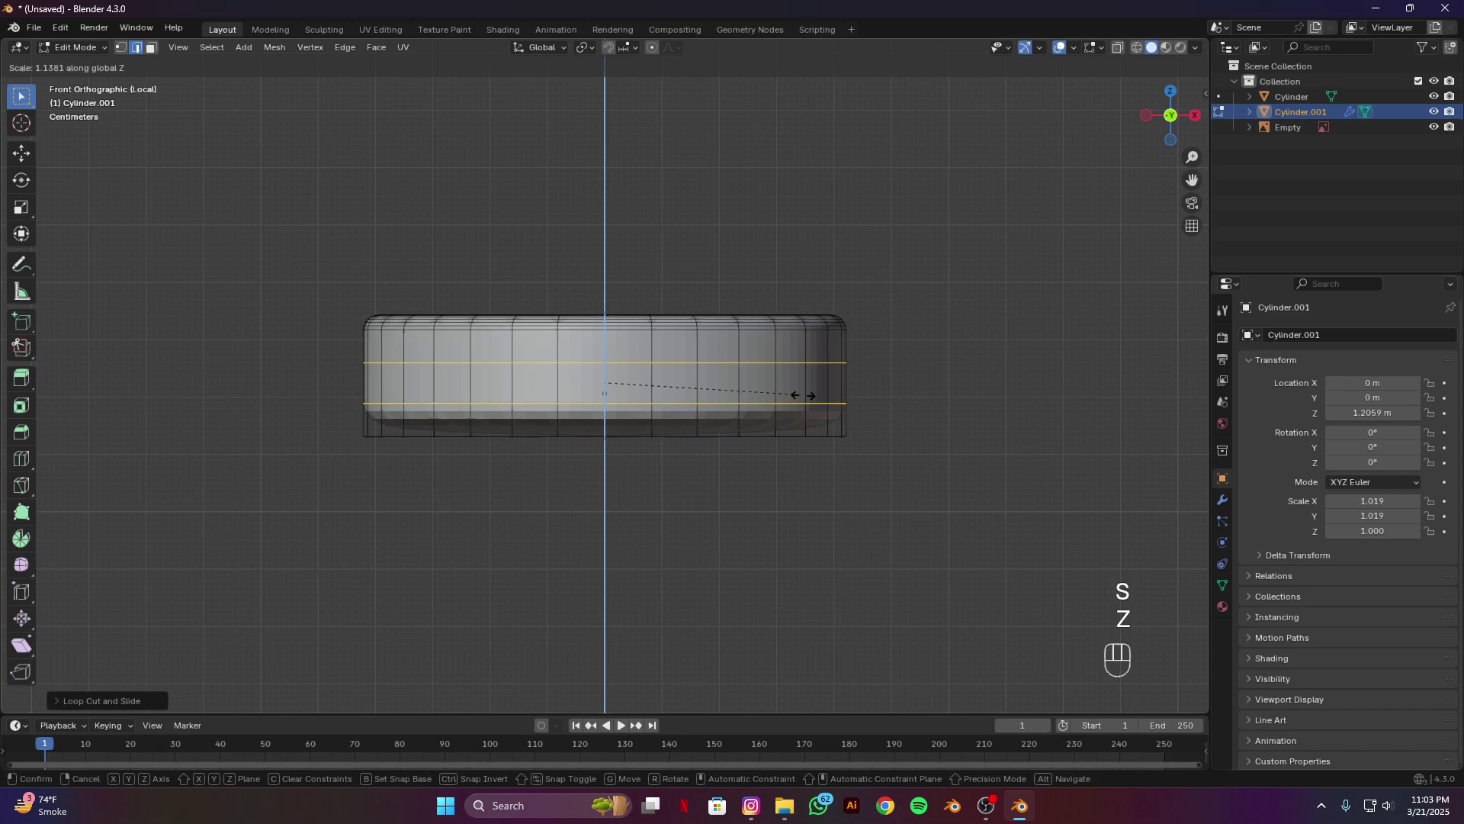
click(1089, 402)
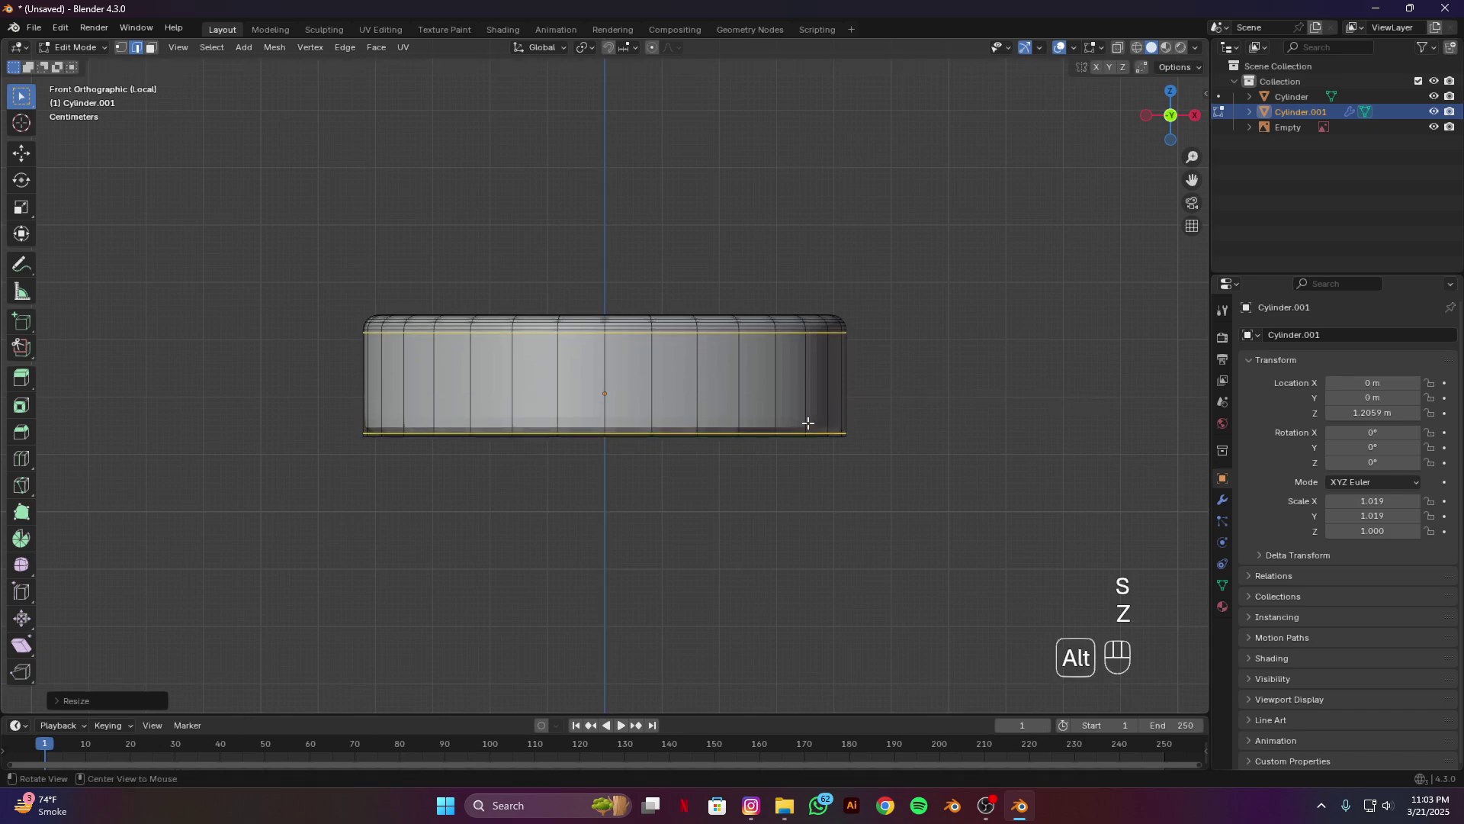
Step: Inset the cap's underside face slightly, then leave the isolated view and return to Object Mode
alt+drag(807, 422, 743, 397)
key(3)
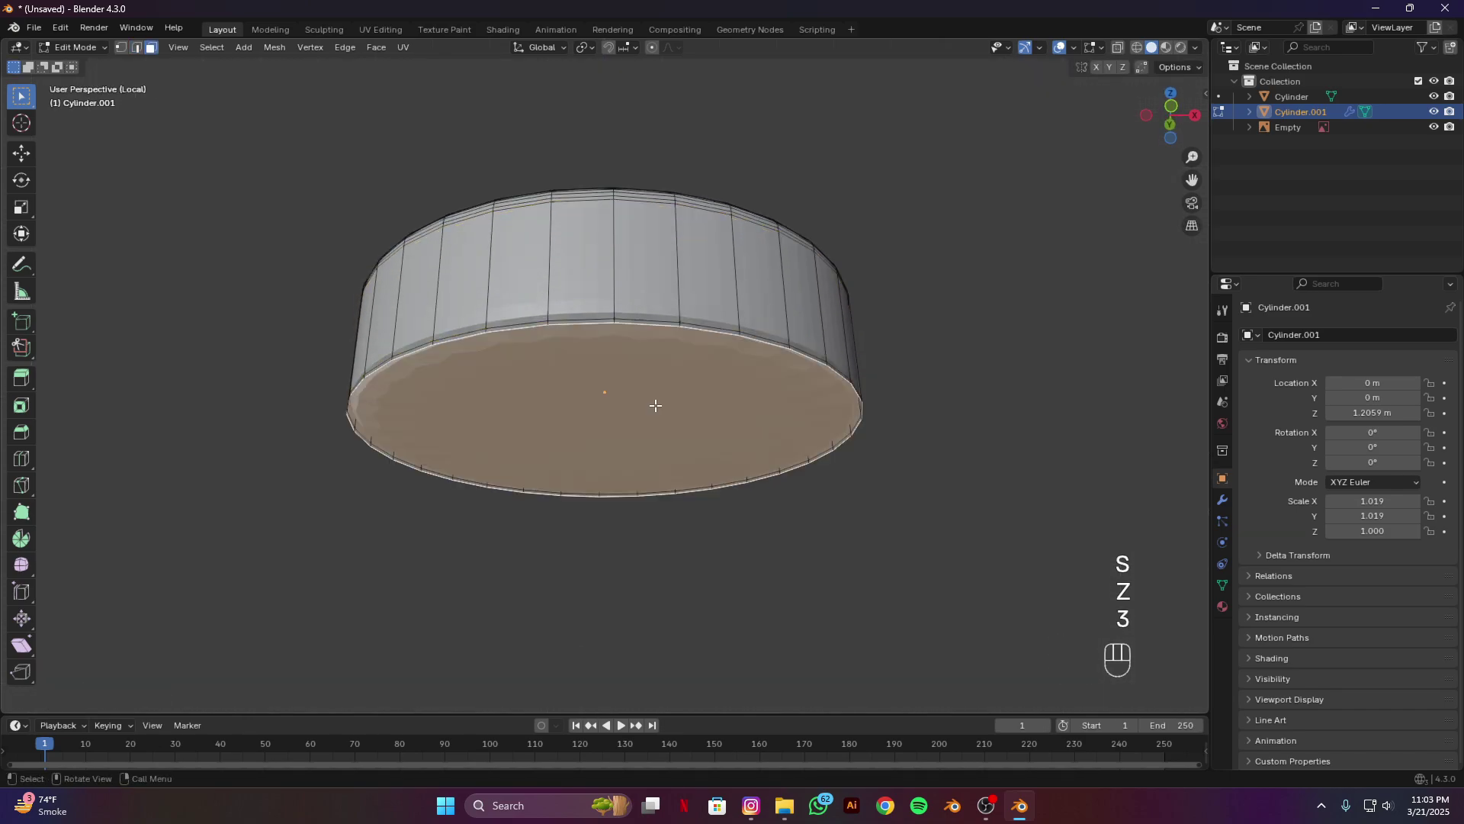
key(i)
click(751, 411)
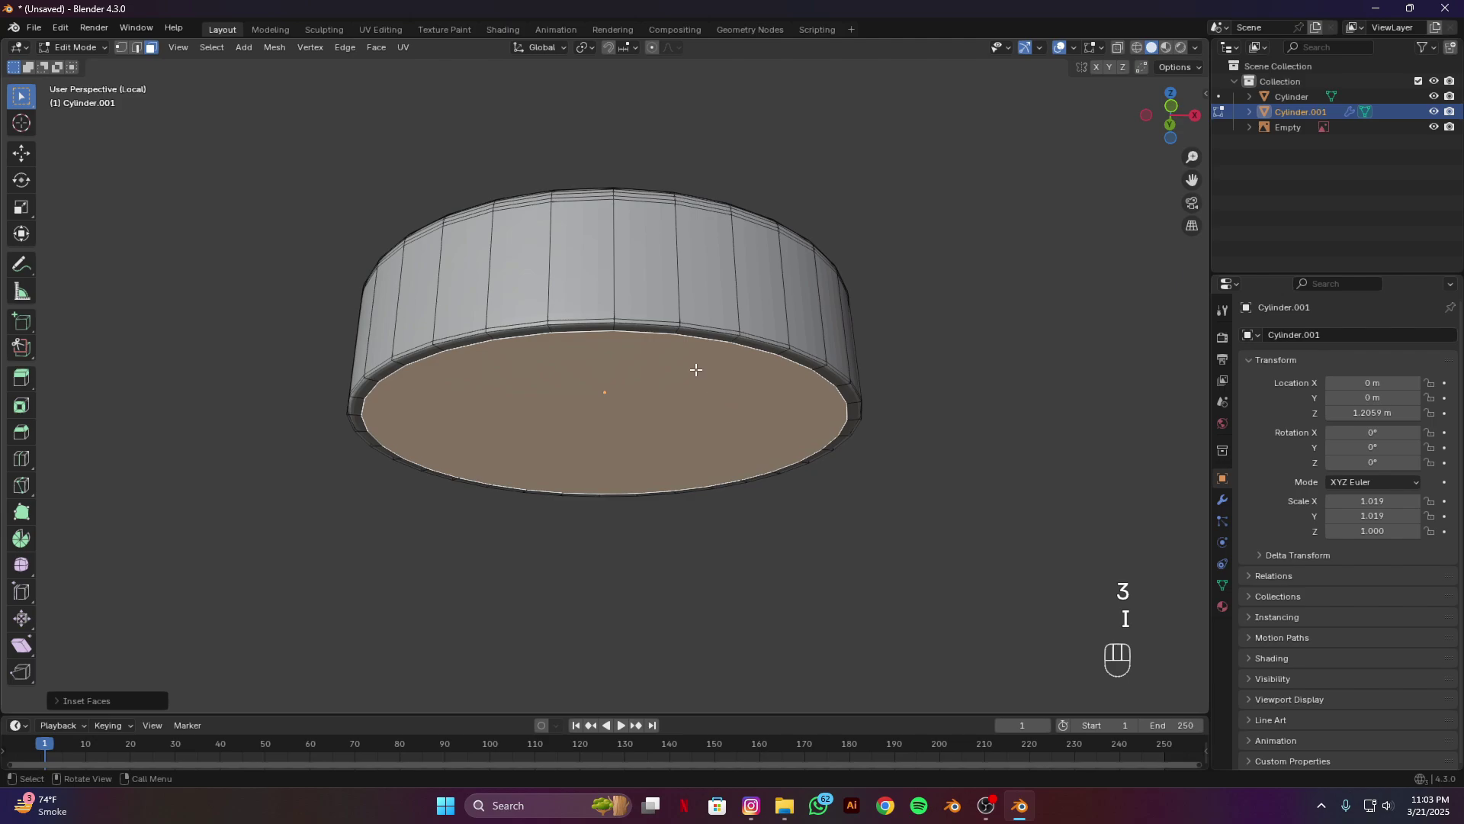
key(KP_Divide)
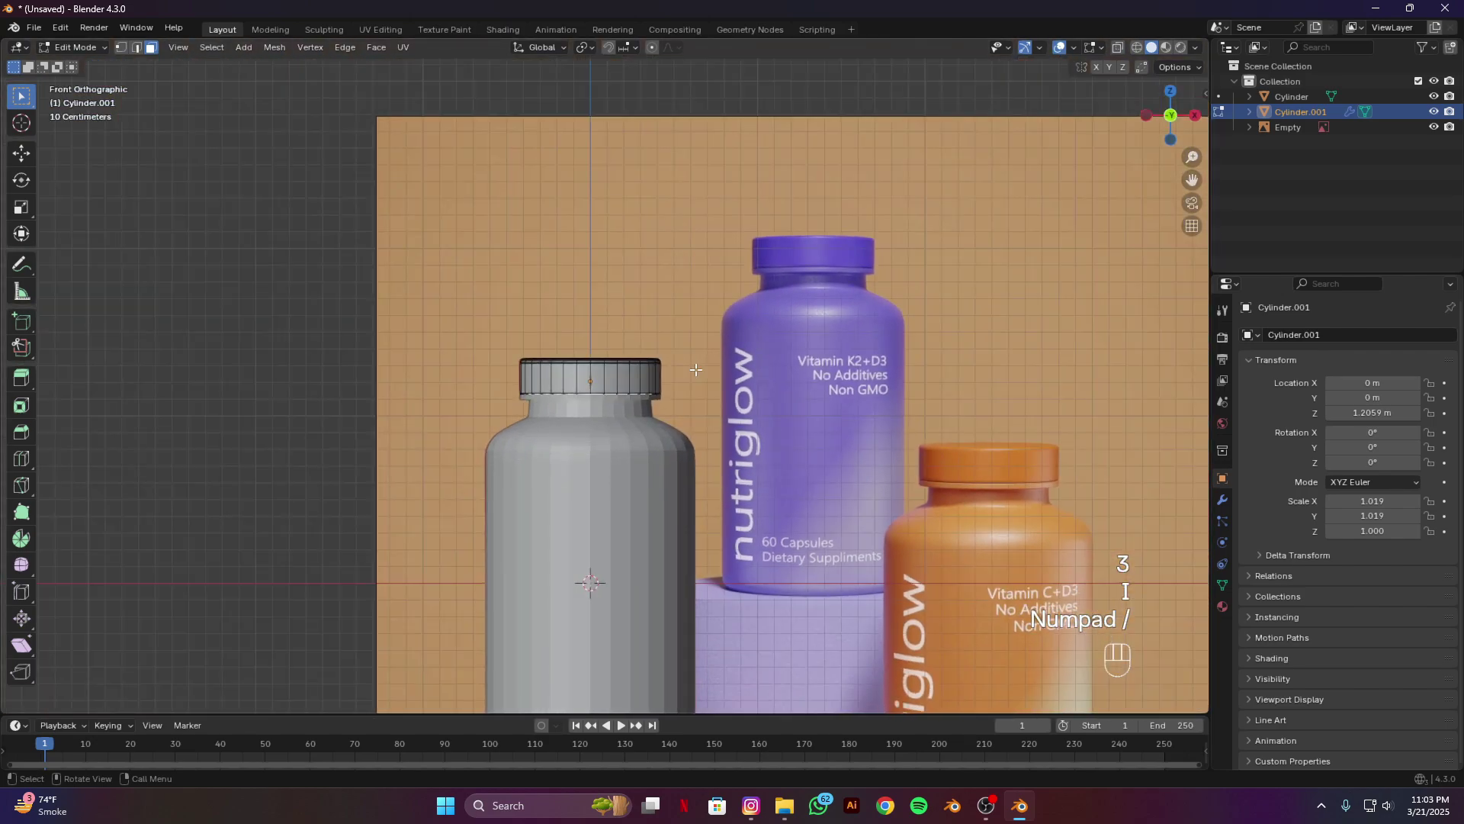
key(Tab)
Step: Add a level 2 subdivision to the bottle body and isolate it for mesh editing
click(578, 471)
key(ctrl)
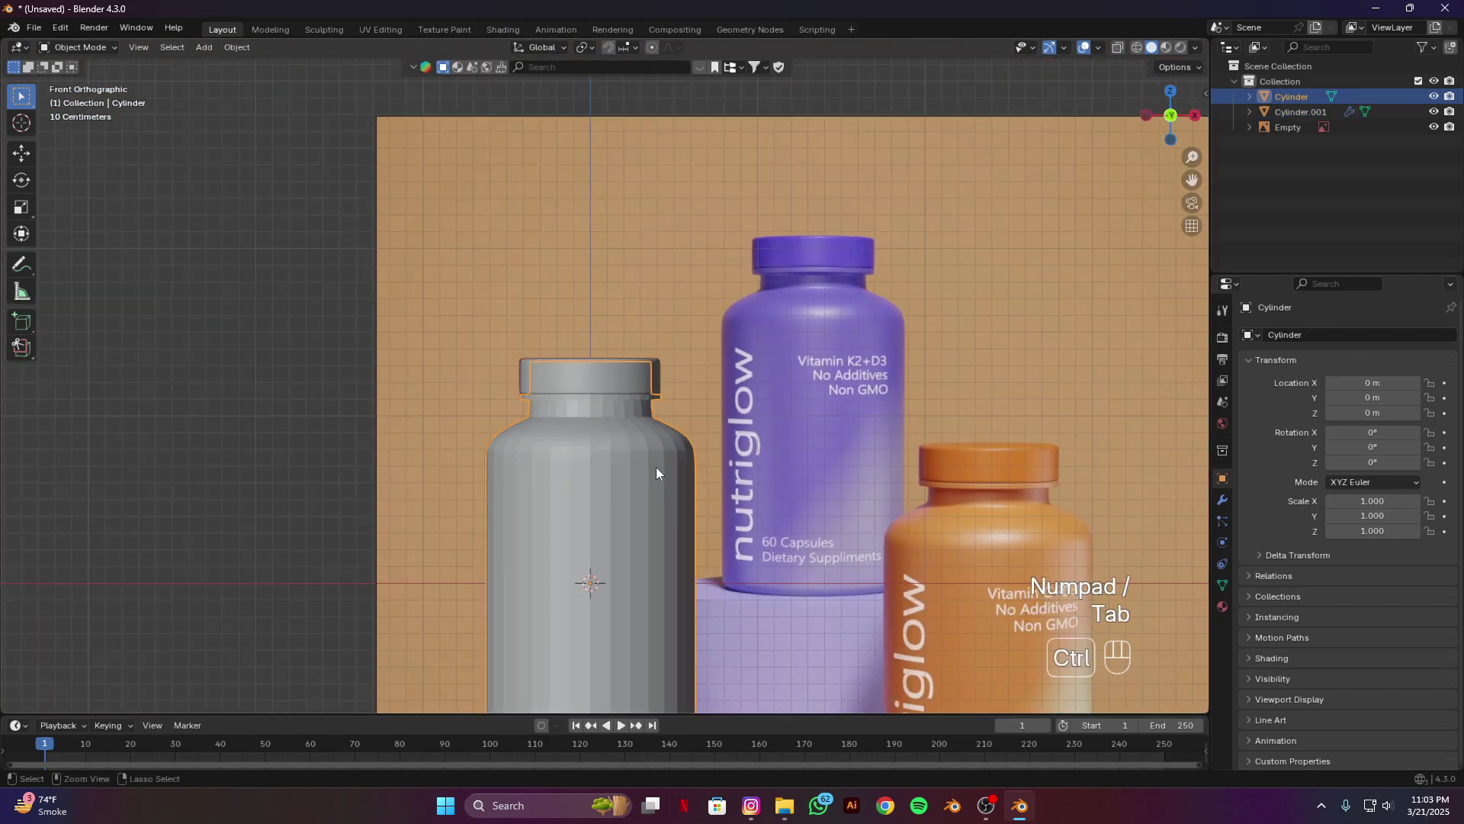
key(ctrl+2)
key(Tab)
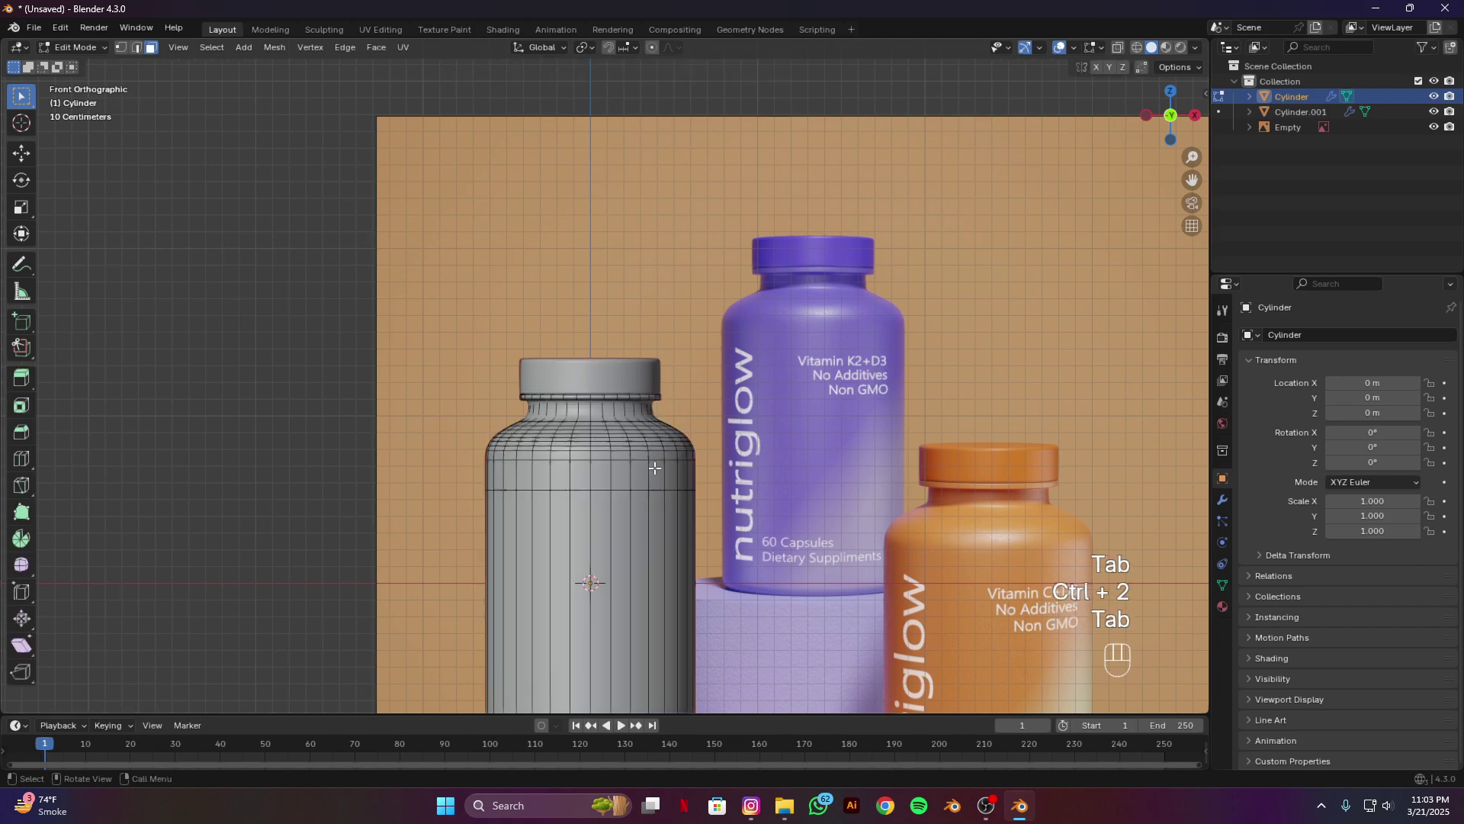
scroll(656, 467, up, 4)
key(KP_Divide)
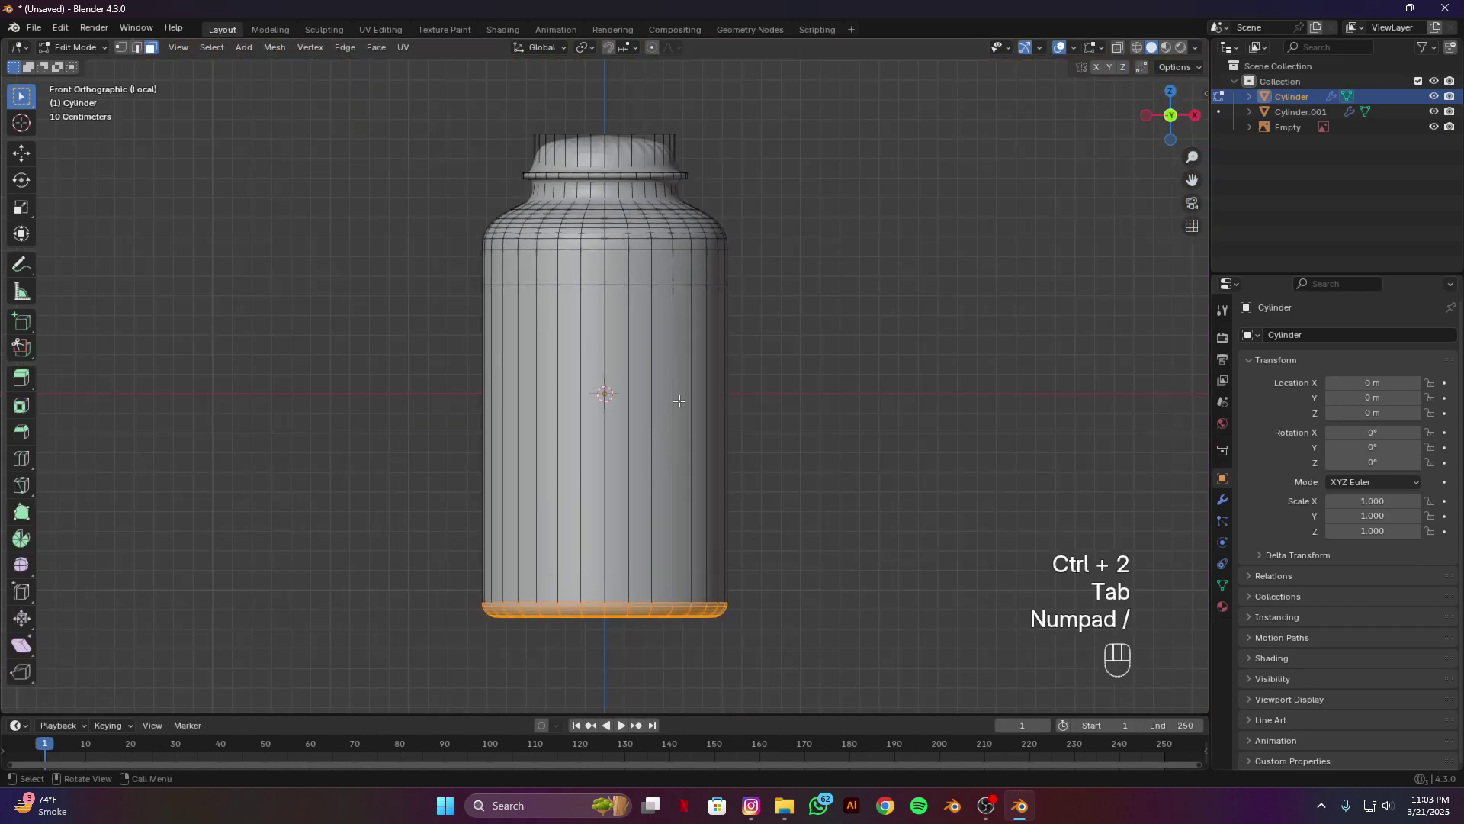
Step: Add two loop cuts around the bottle's neck above the collar and scale them apart along Z to its ends
scroll(678, 400, up, 3)
alt+shift+scroll(690, 389, up, 5)
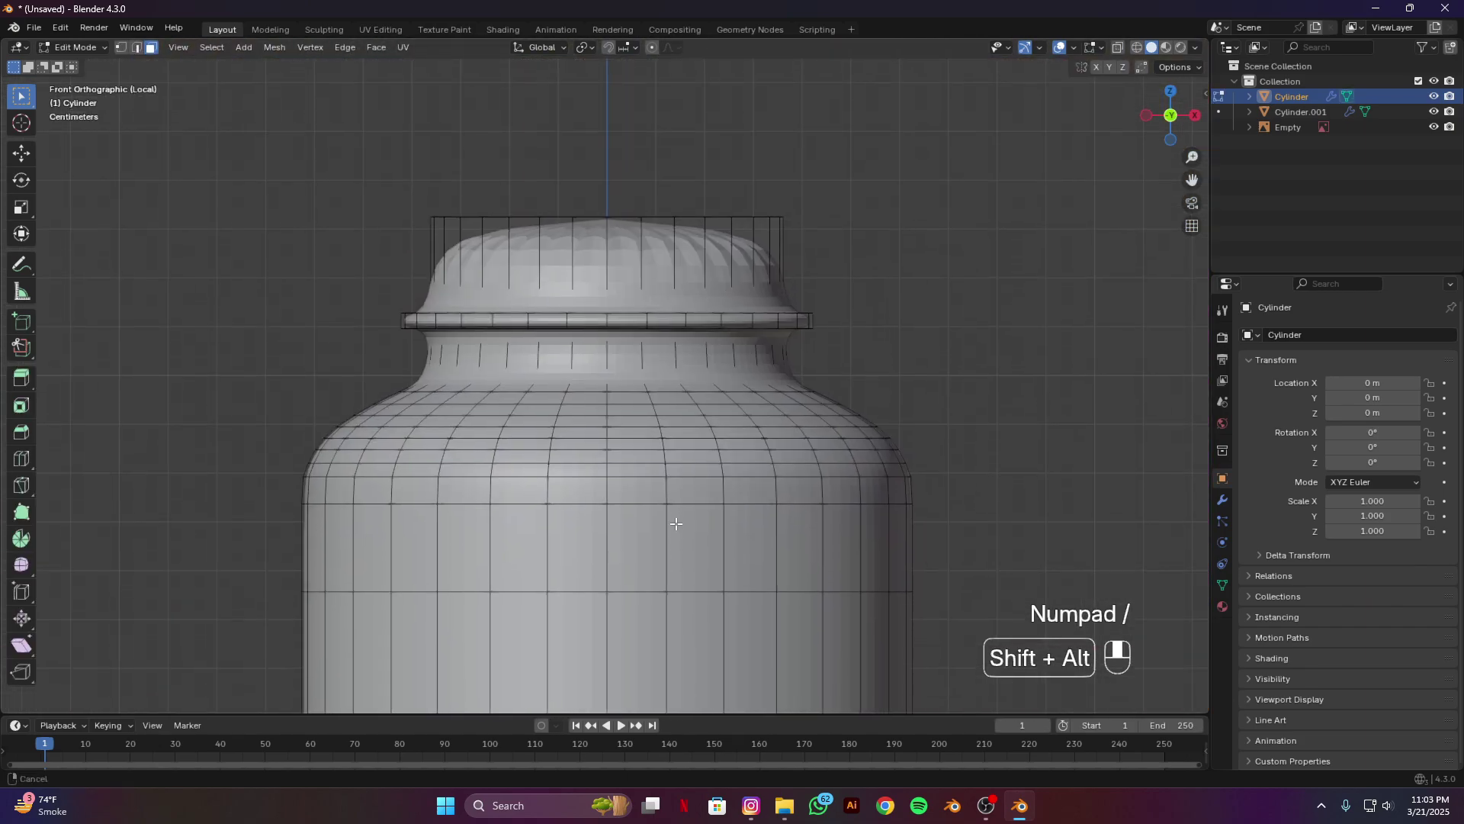
key(ctrl+r)
scroll(629, 299, up, 2)
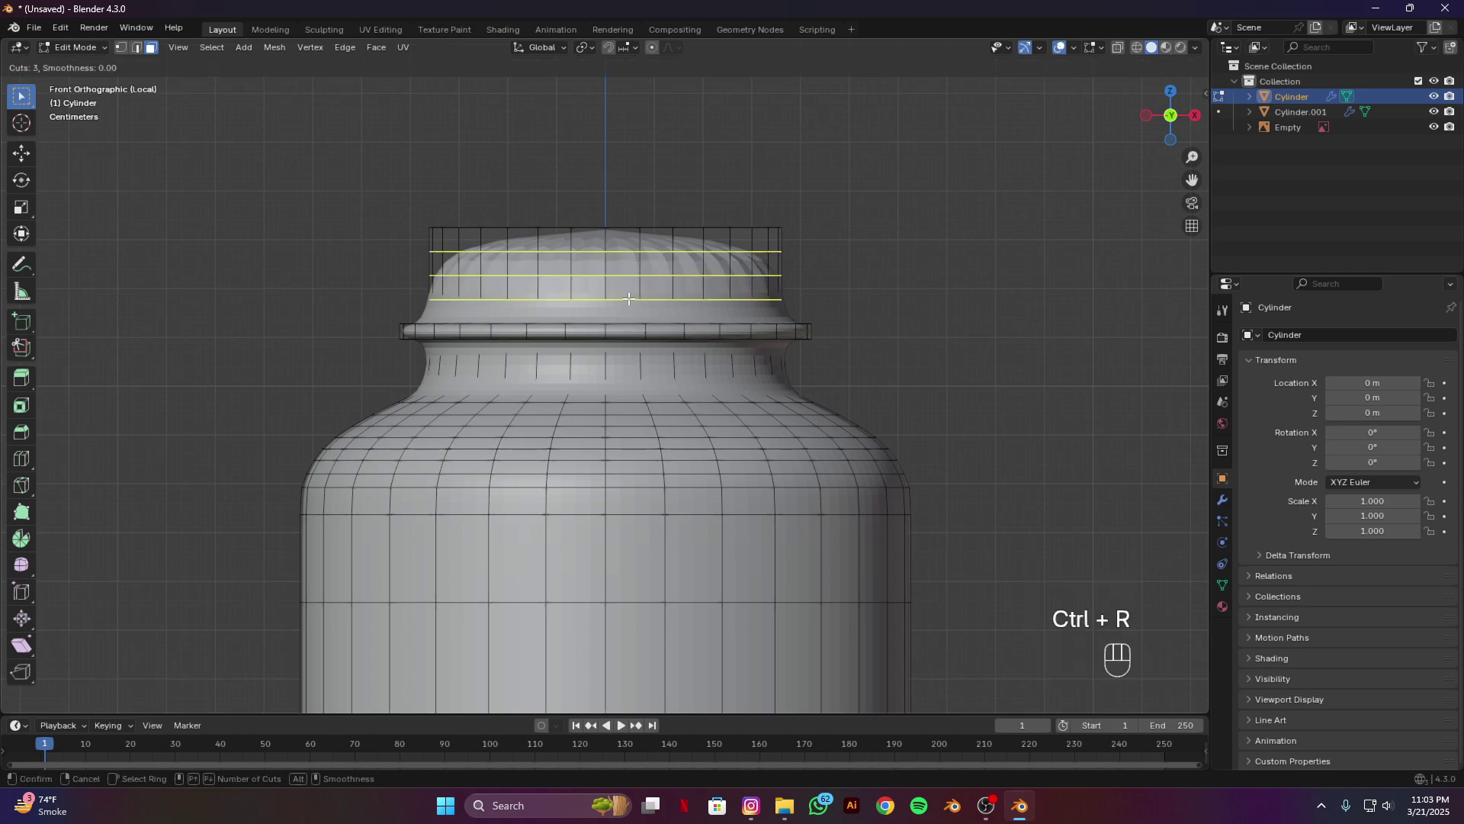
scroll(629, 299, down, 1)
click(630, 299)
right_click(629, 299)
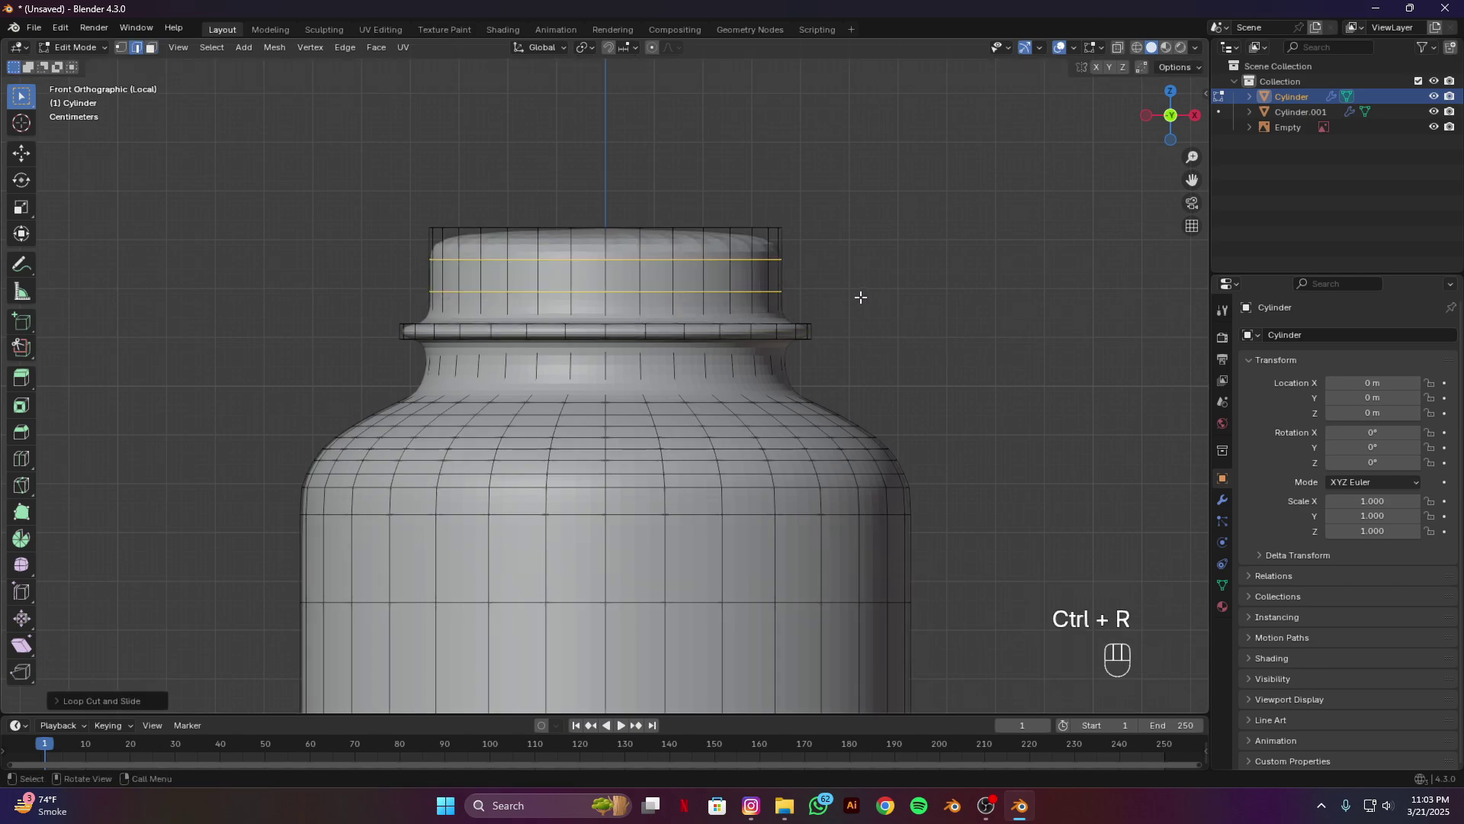
key(s)
key(z)
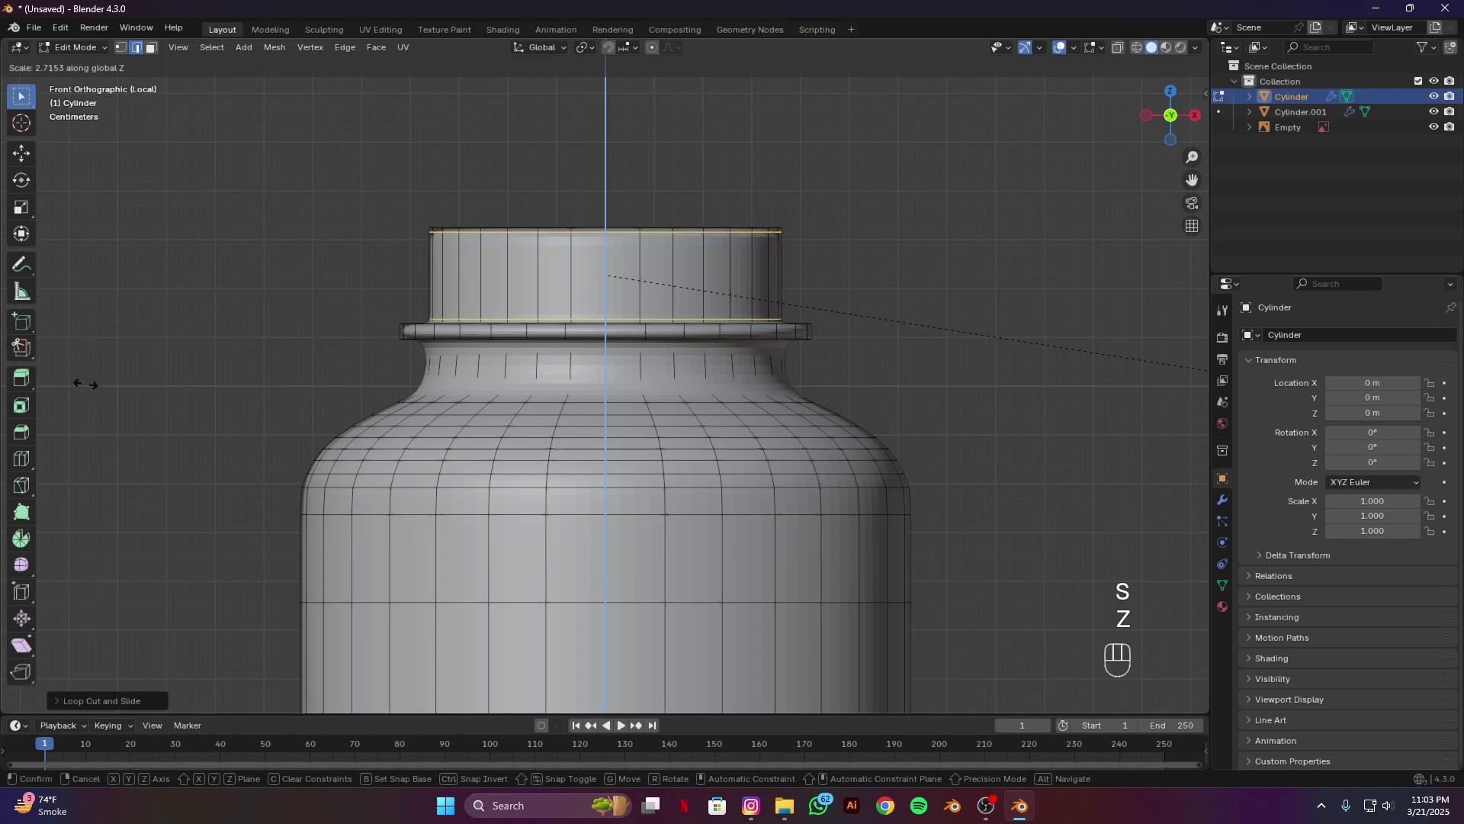
click(85, 385)
Step: Inset the top face of the bottle's neck by a narrow margin
alt+drag(751, 309, 679, 301)
key(3)
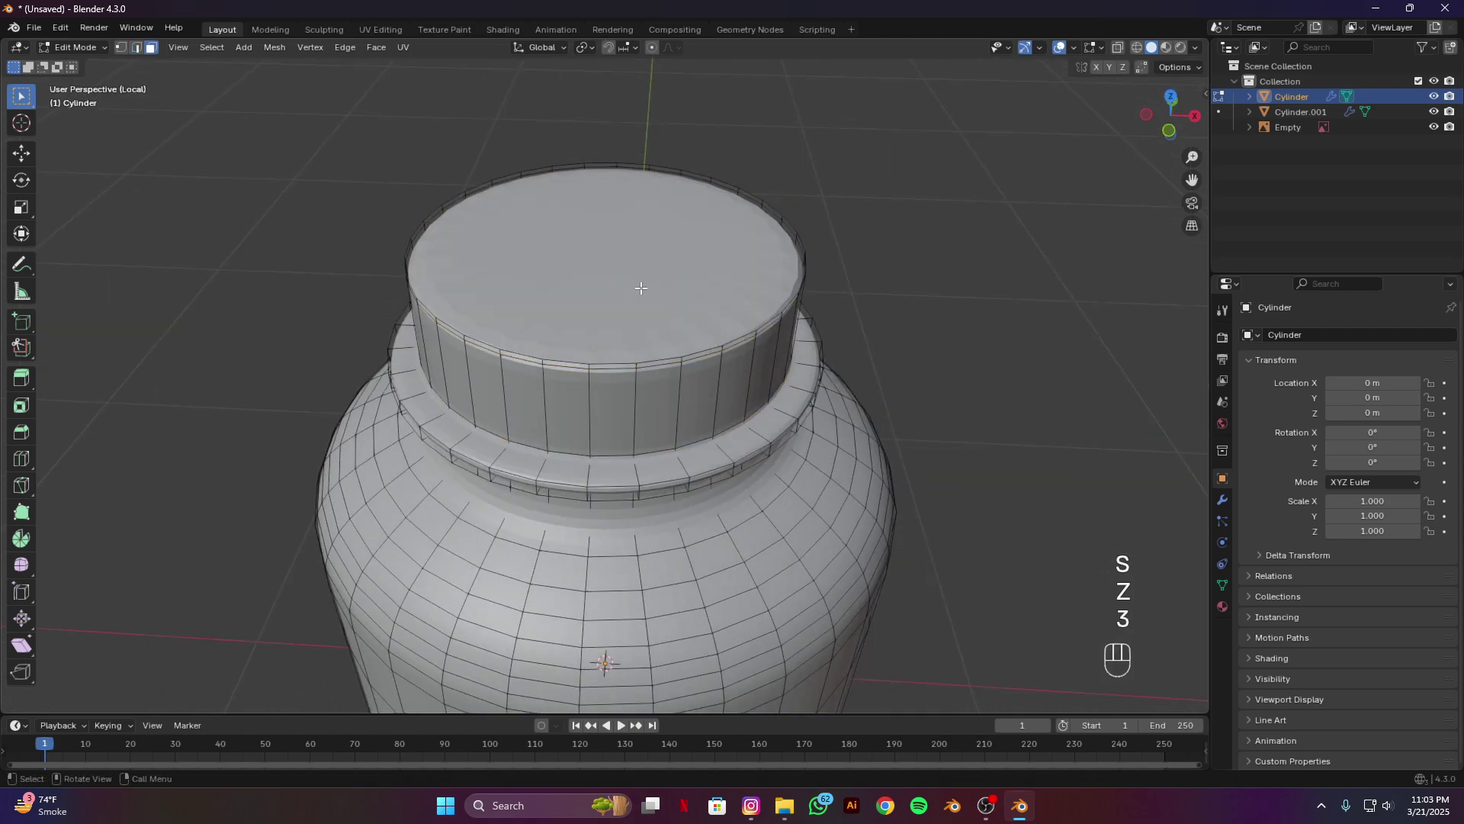
click(641, 287)
key(i)
click(824, 344)
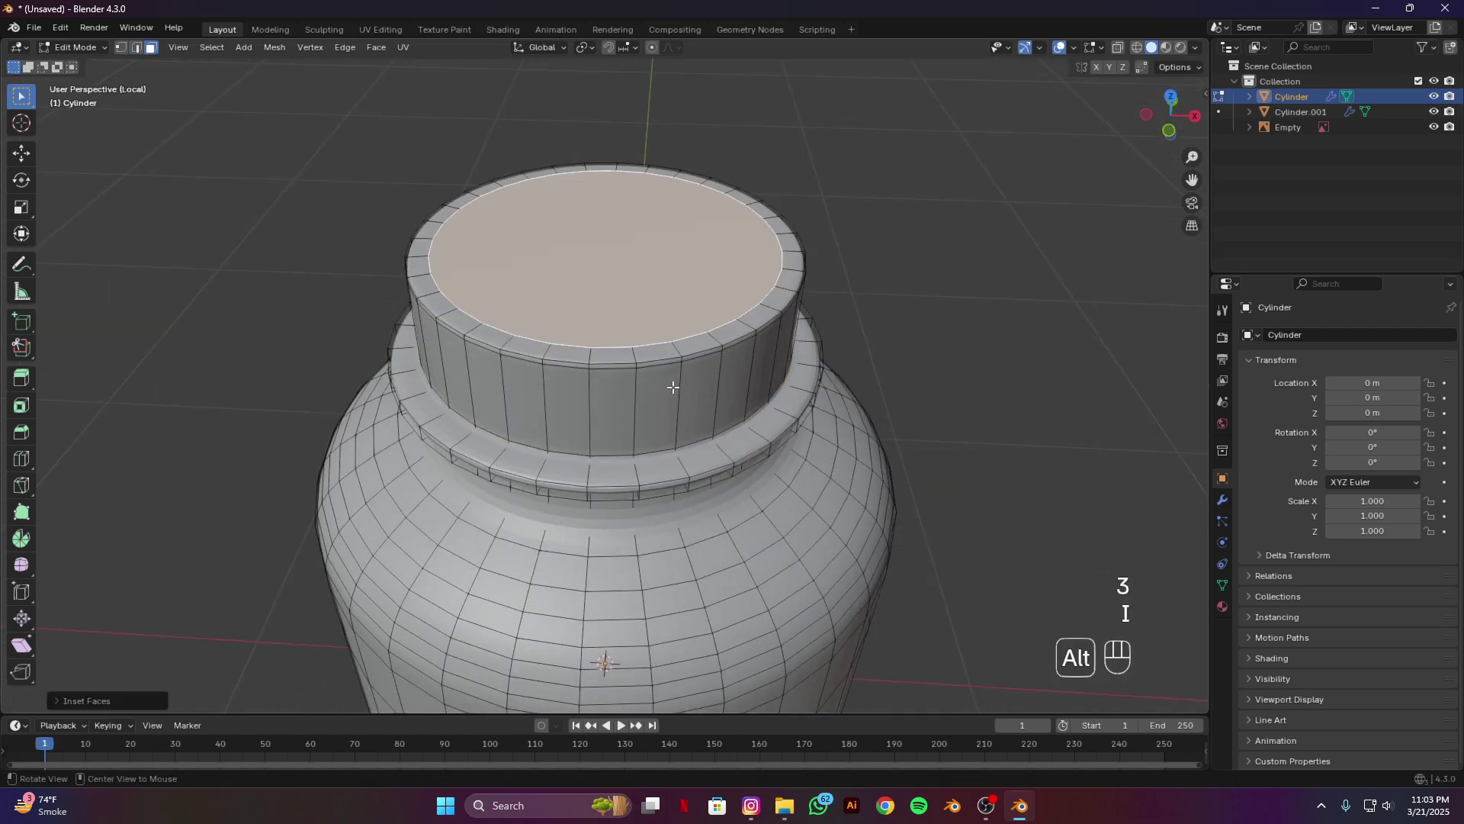
Step: Add two loop cuts around the collar's outer rim and scale them apart along Z to sharpen its edges
middle_drag(673, 387, 631, 356)
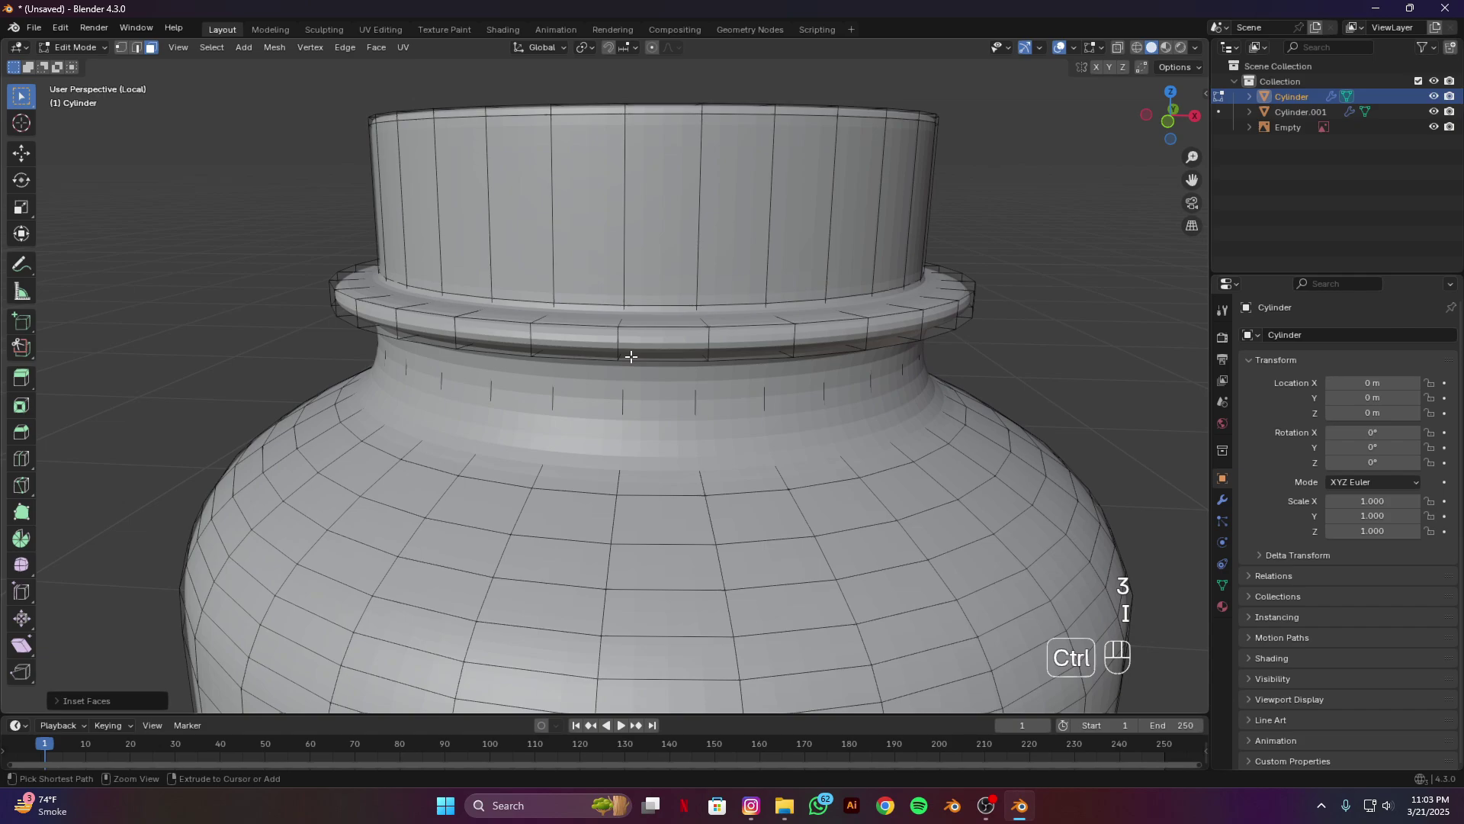
key(ctrl+r)
click(630, 347)
click(833, 350)
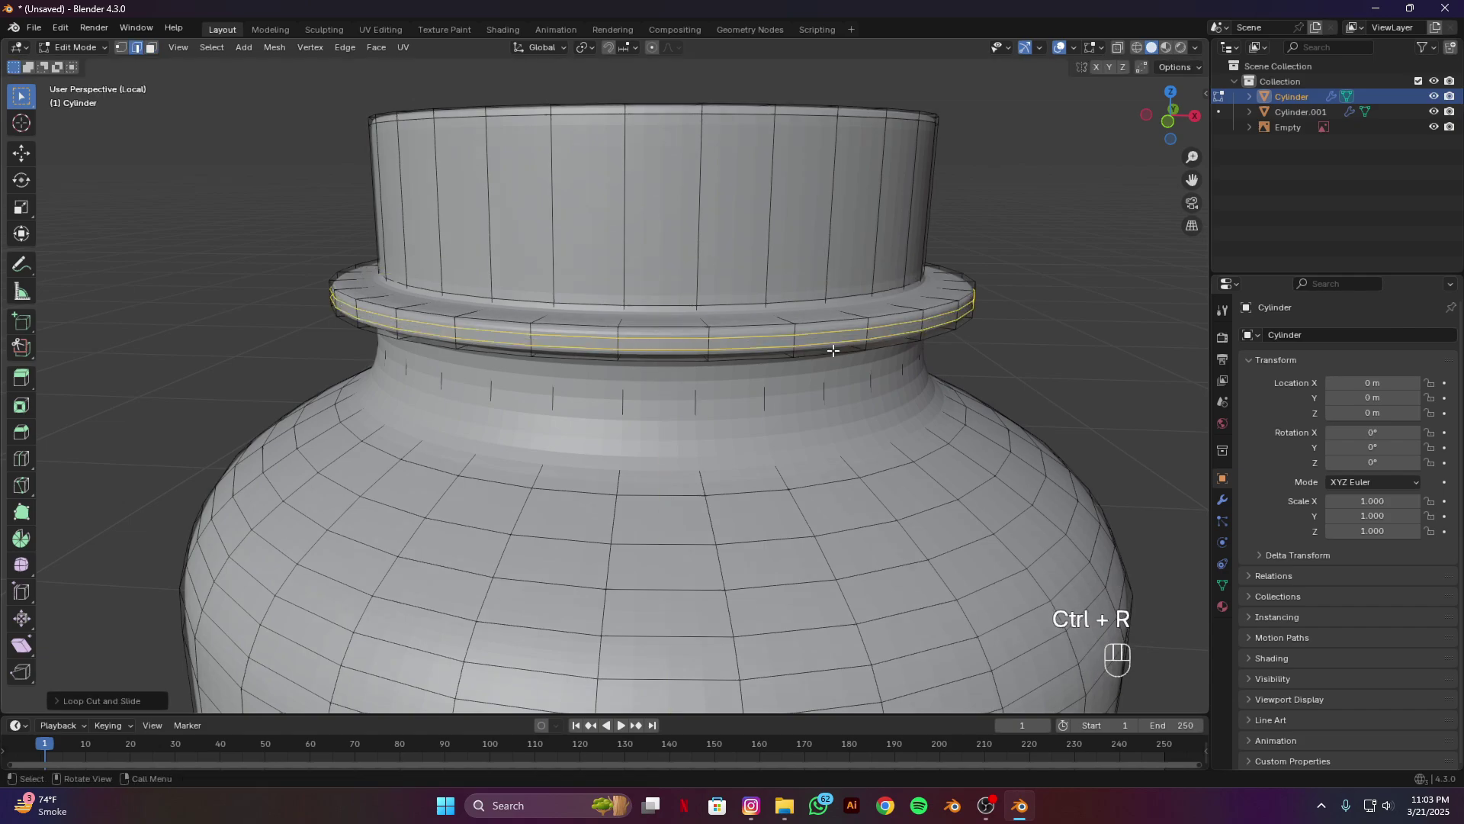
key(s)
key(z)
click(696, 404)
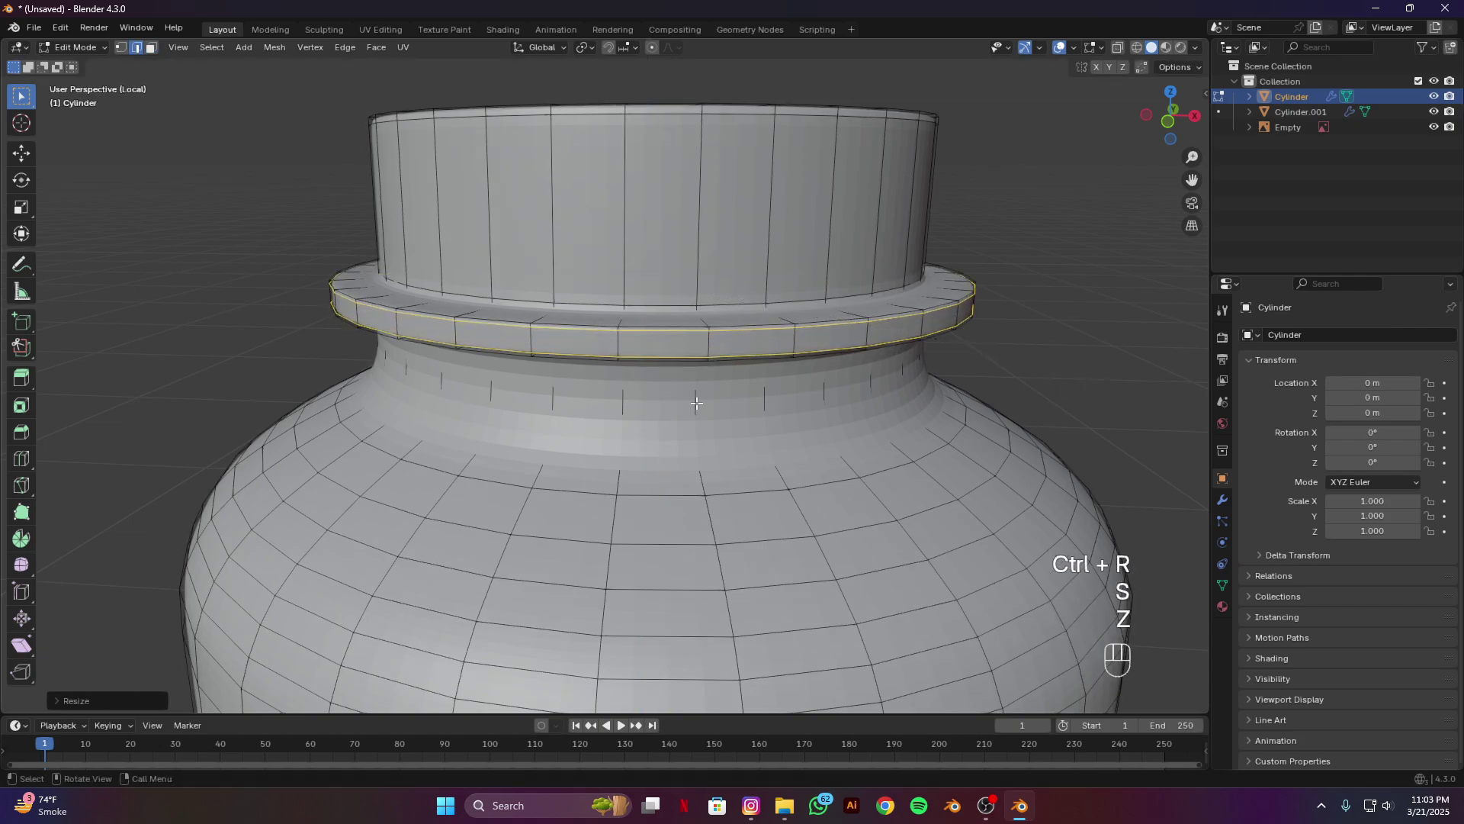
Step: Add two loop cuts around the neck section below the collar and scale them apart along Z to its ends
key(ctrl+r)
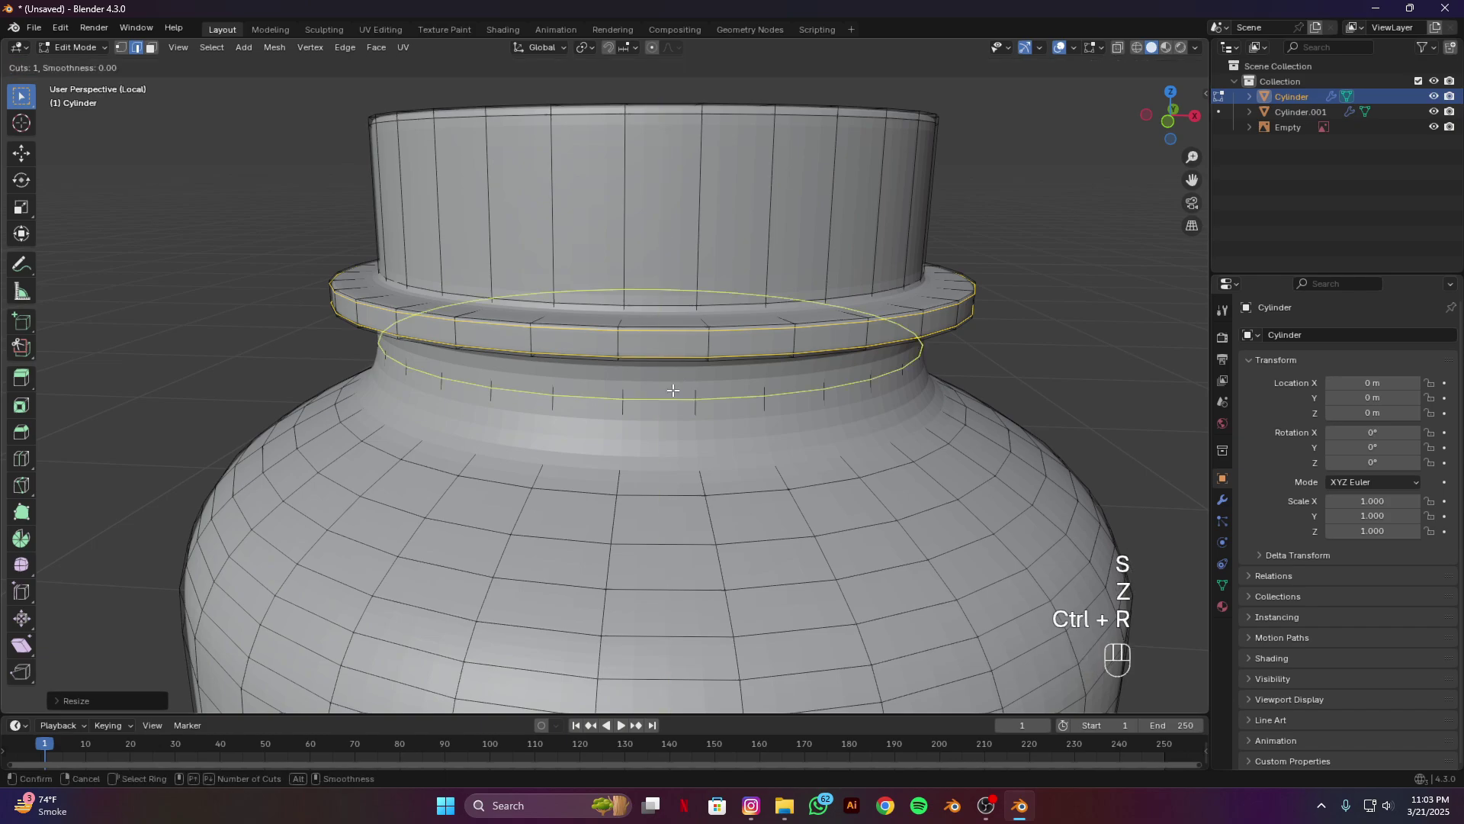
scroll(673, 391, up, 1)
click(686, 394)
key(s)
key(z)
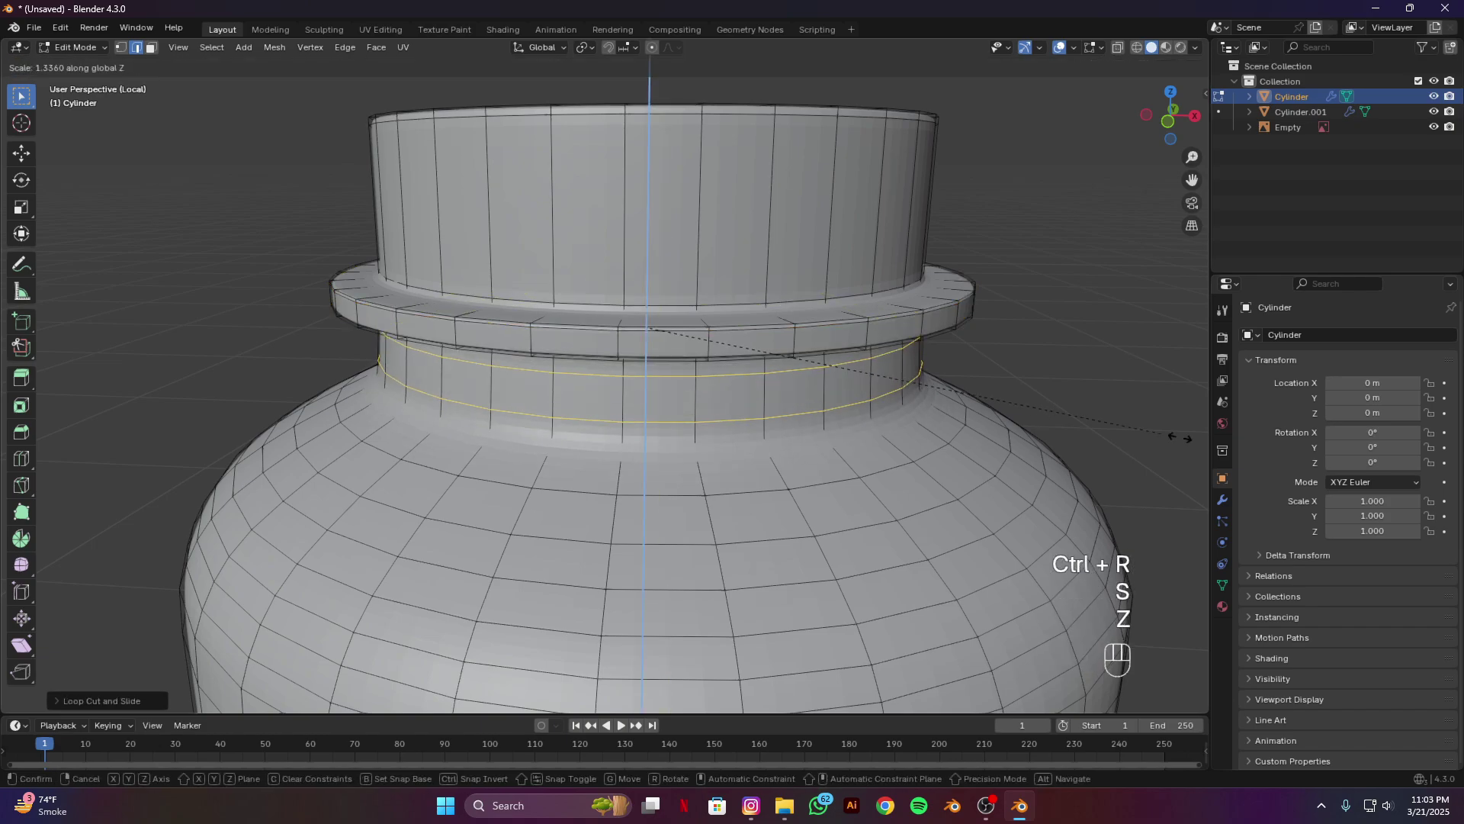
click(368, 516)
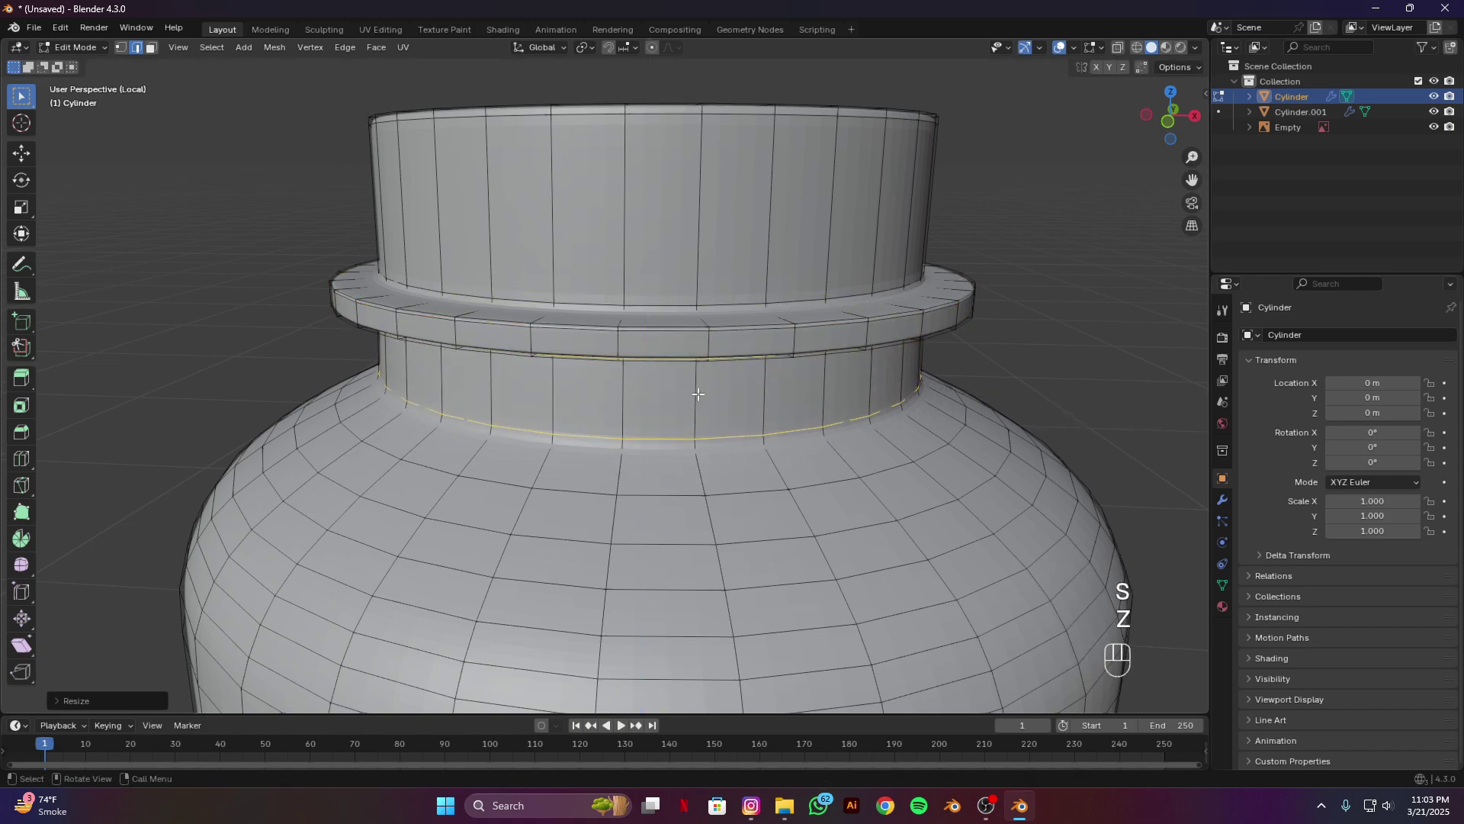
Step: Return to Object Mode, leave the isolated view and apply Shade Auto Smooth to the bottle body
scroll(687, 392, down, 3)
key(Tab)
scroll(676, 390, down, 2)
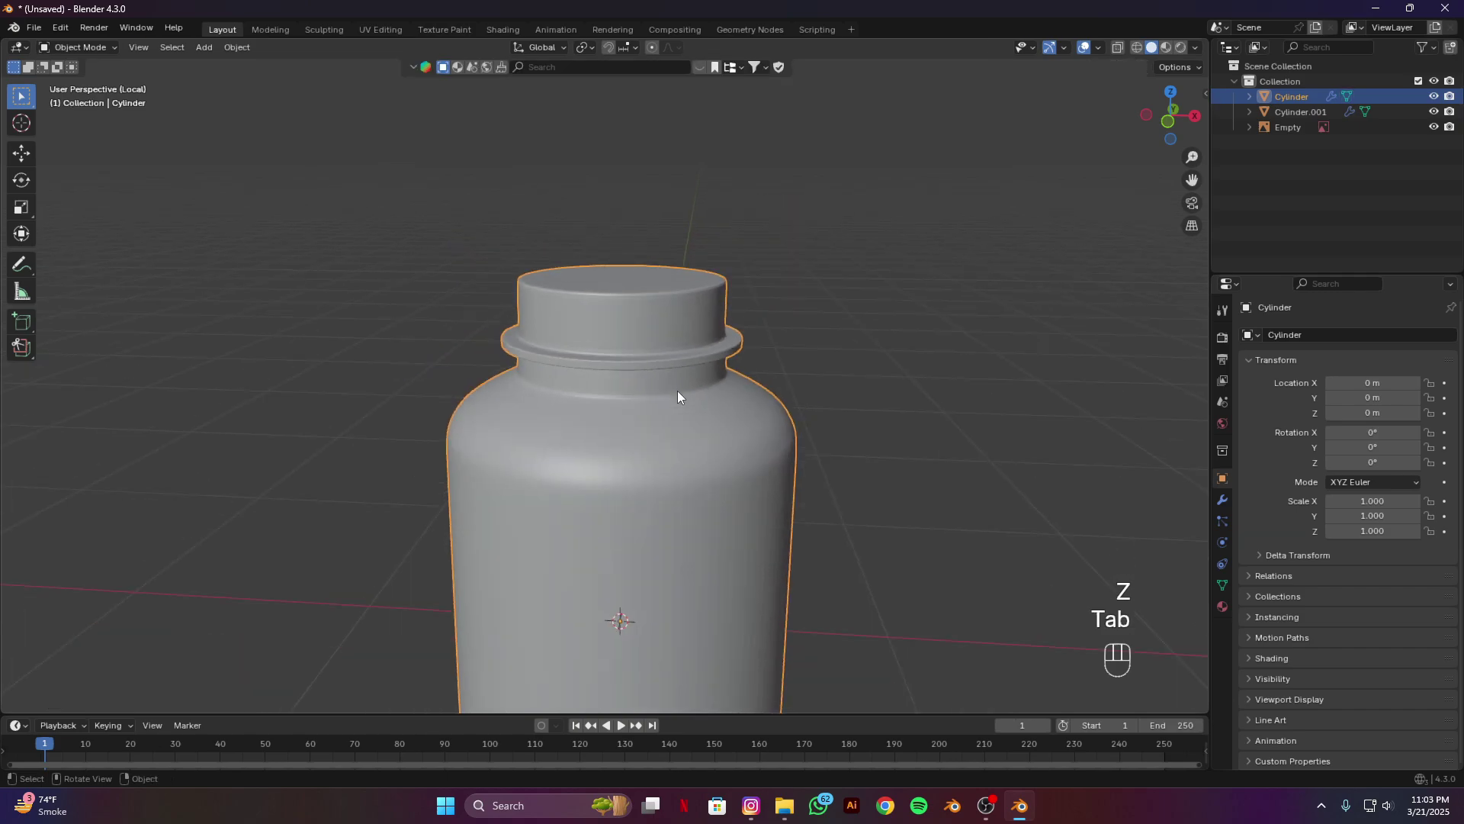
key(KP_Divide)
scroll(610, 481, up, 1)
right_click(595, 378)
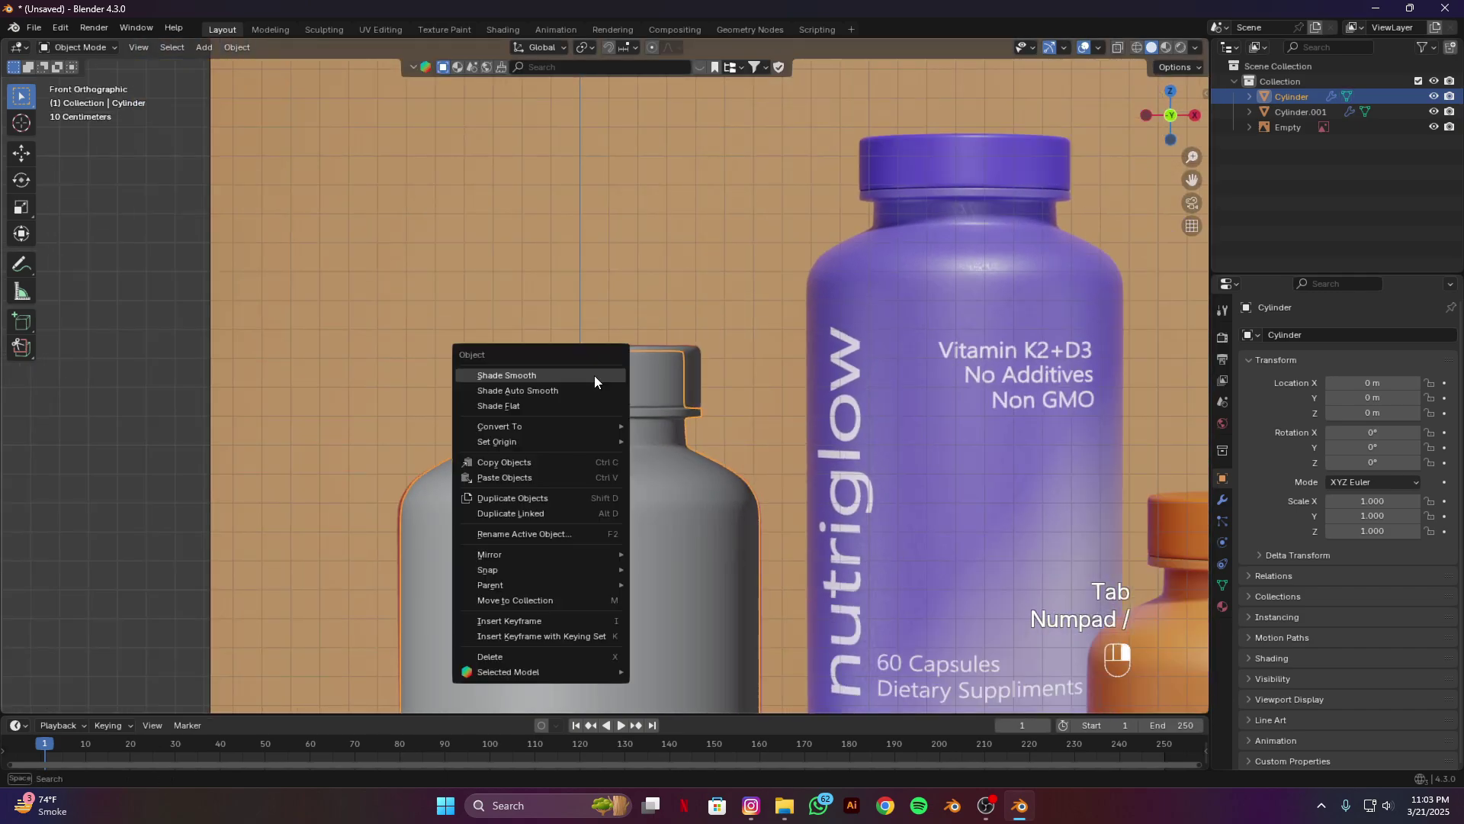
right_click(644, 386)
click(599, 390)
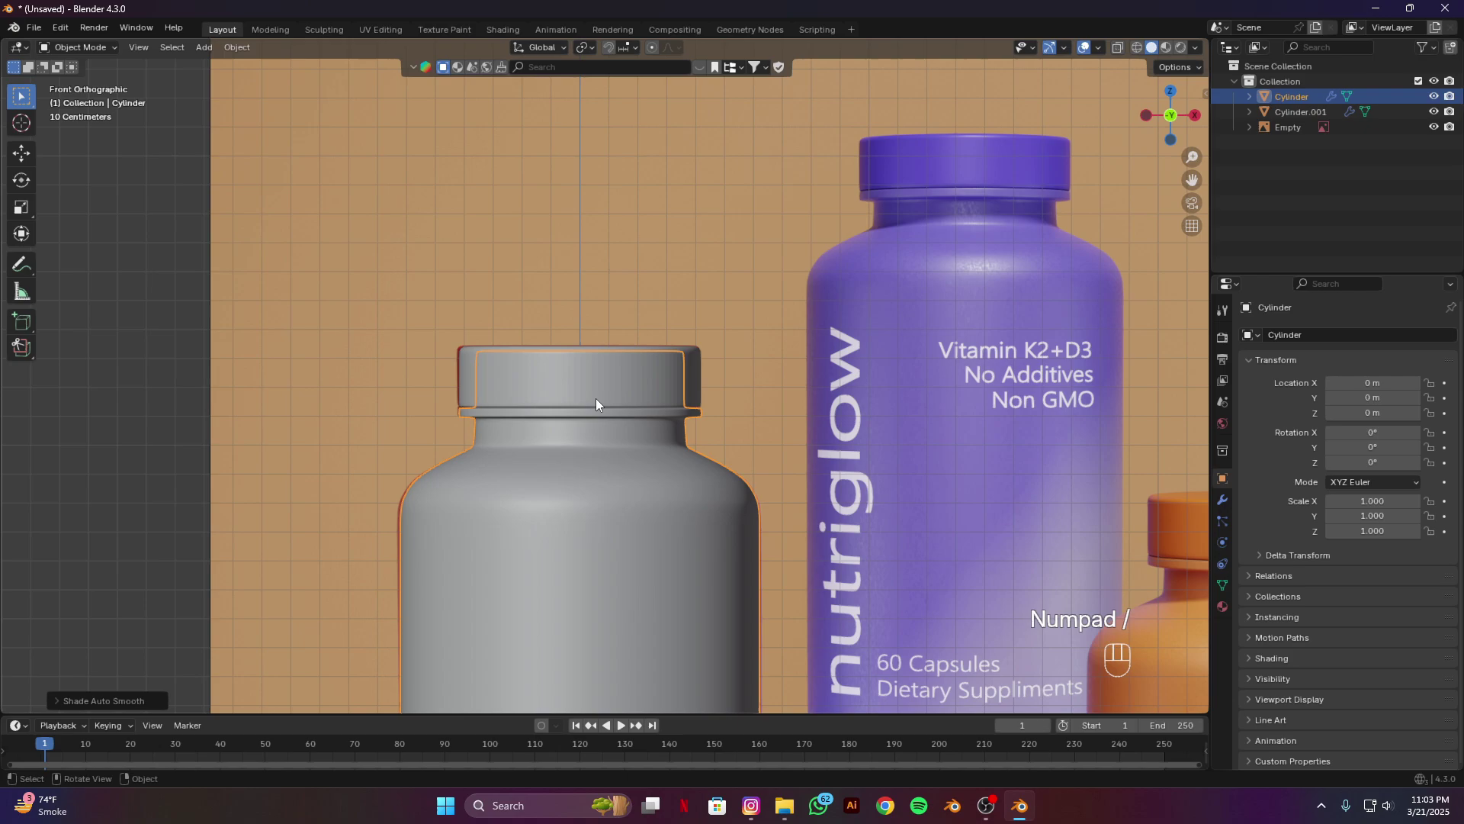
Step: Apply Shade Auto Smooth to the cap
click(584, 469)
click(609, 402)
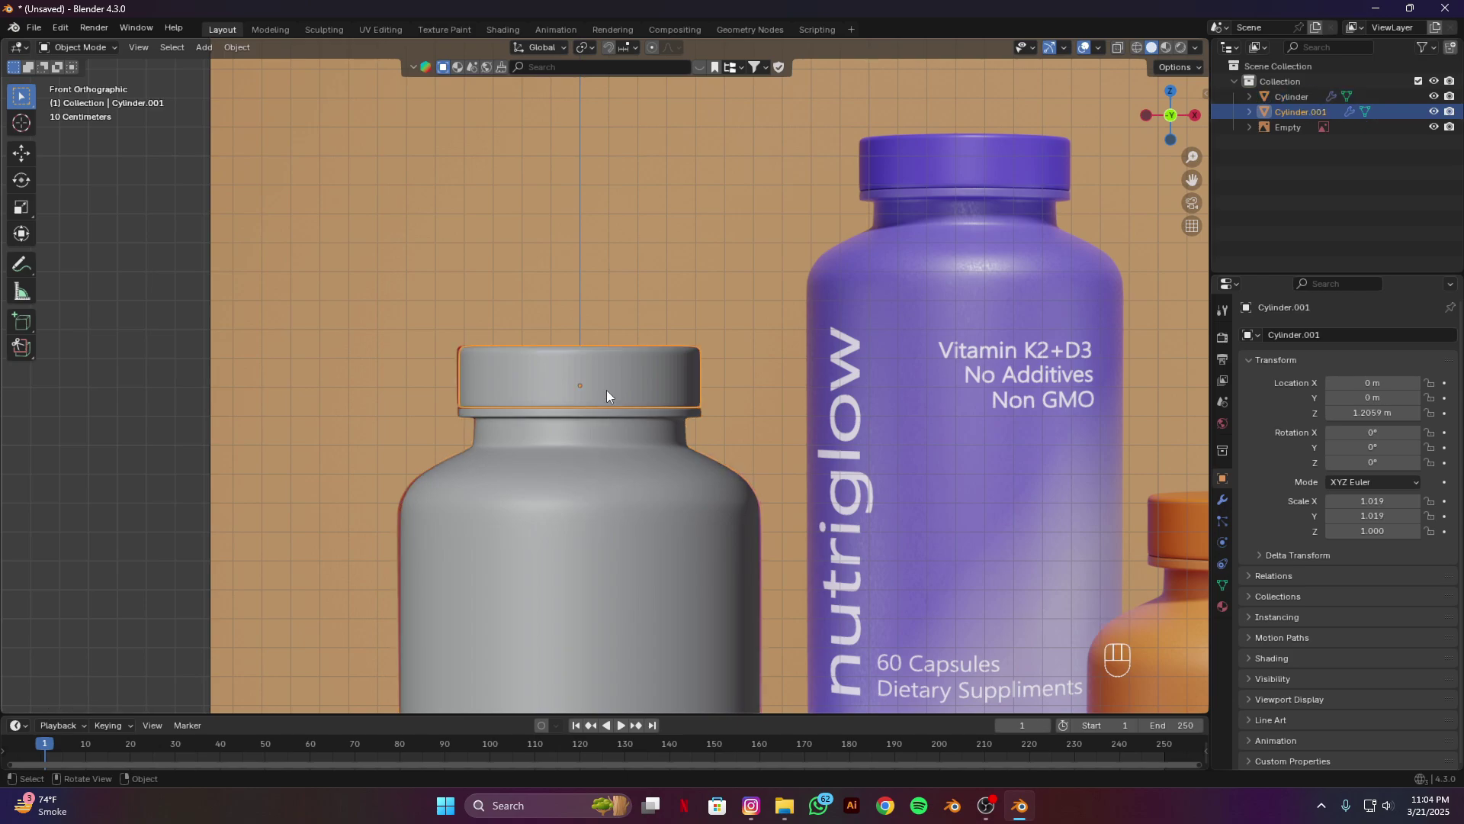
right_click(607, 390)
click(589, 389)
key(KP_Divide)
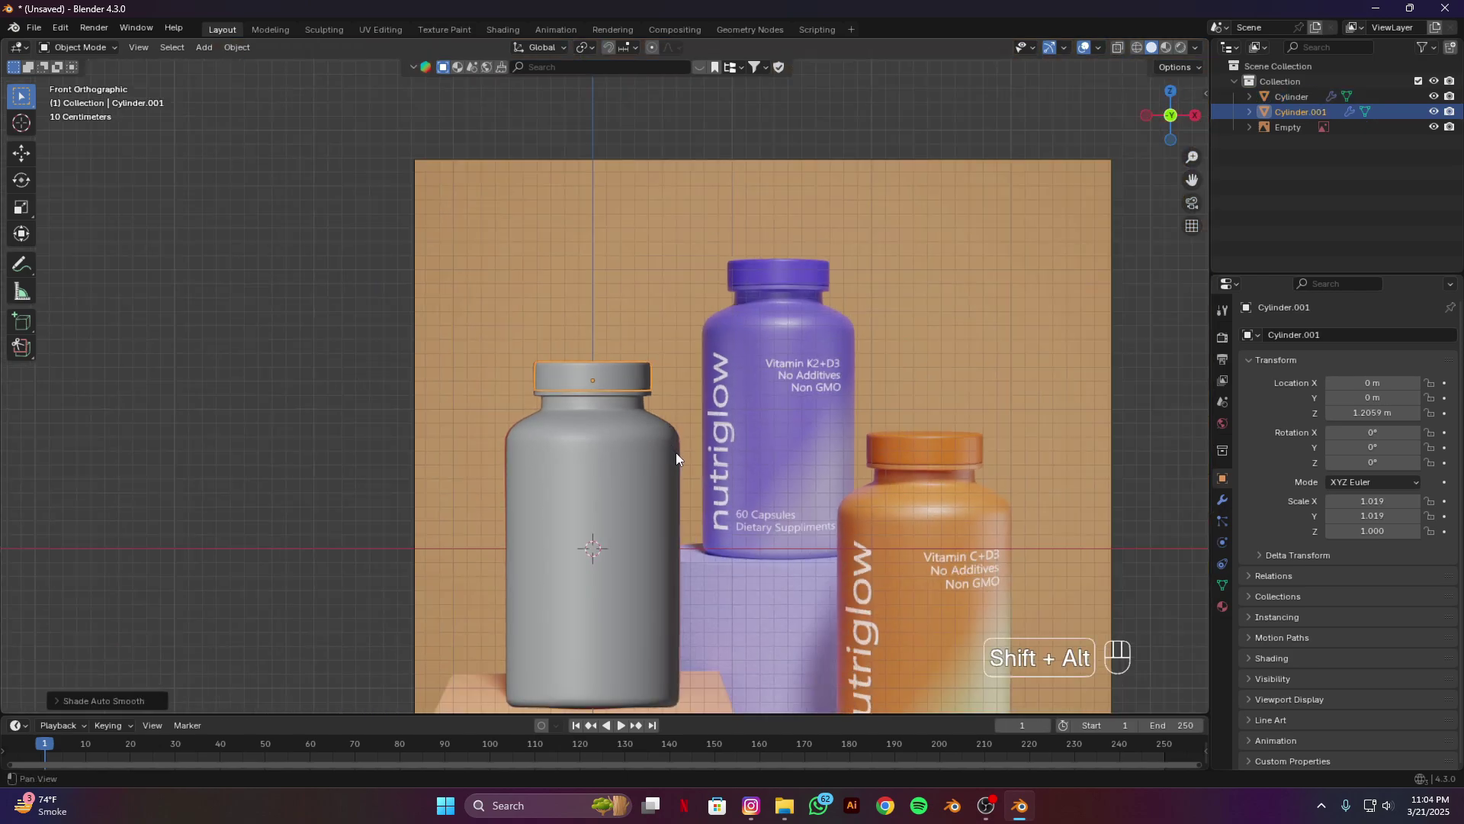
Step: Split the 3D viewport into two side-by-side views and set one of them to Material Preview shading
shift+middle_drag(676, 451, 610, 279)
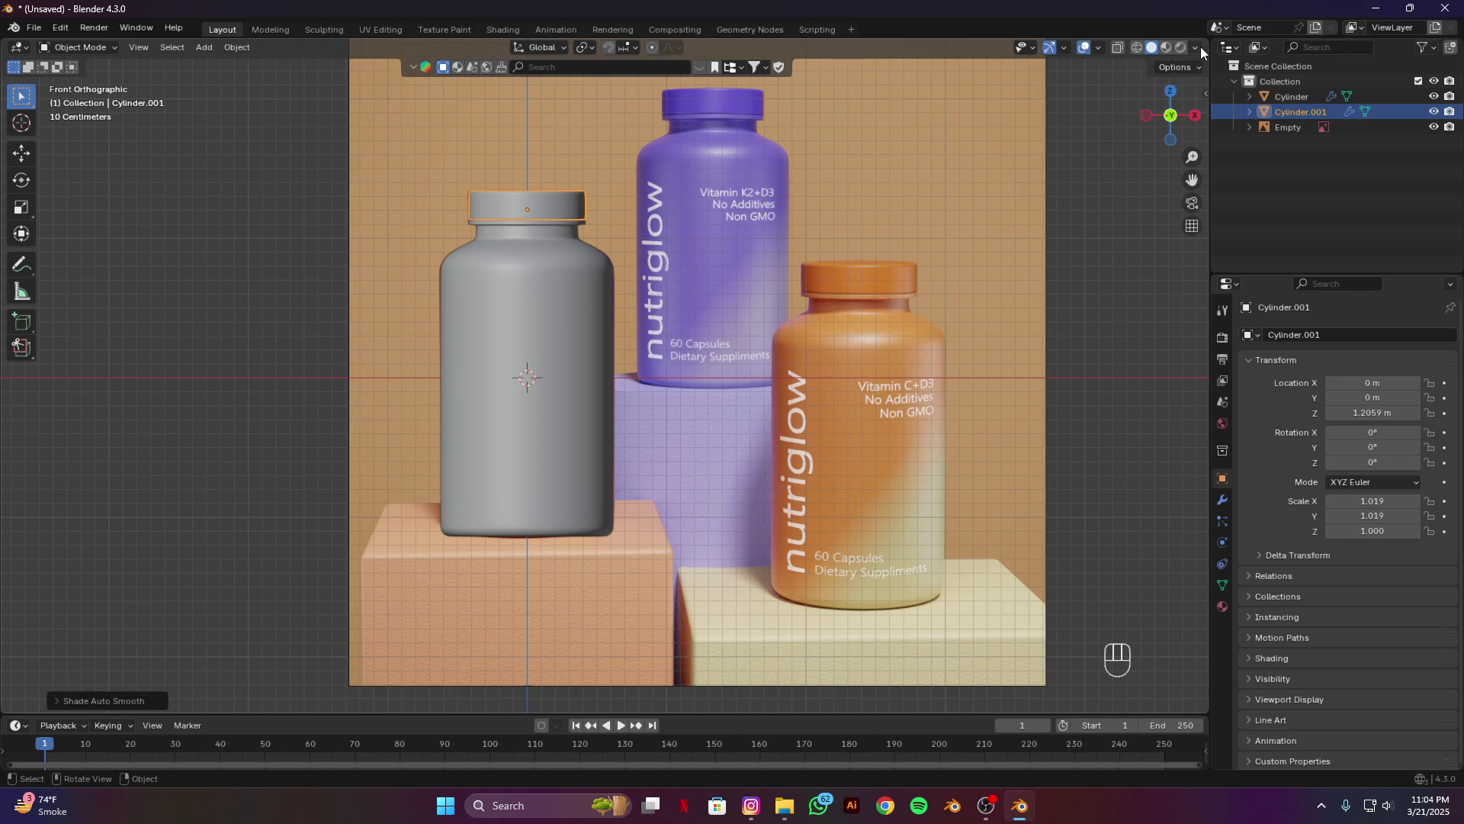
drag(1201, 47, 527, 156)
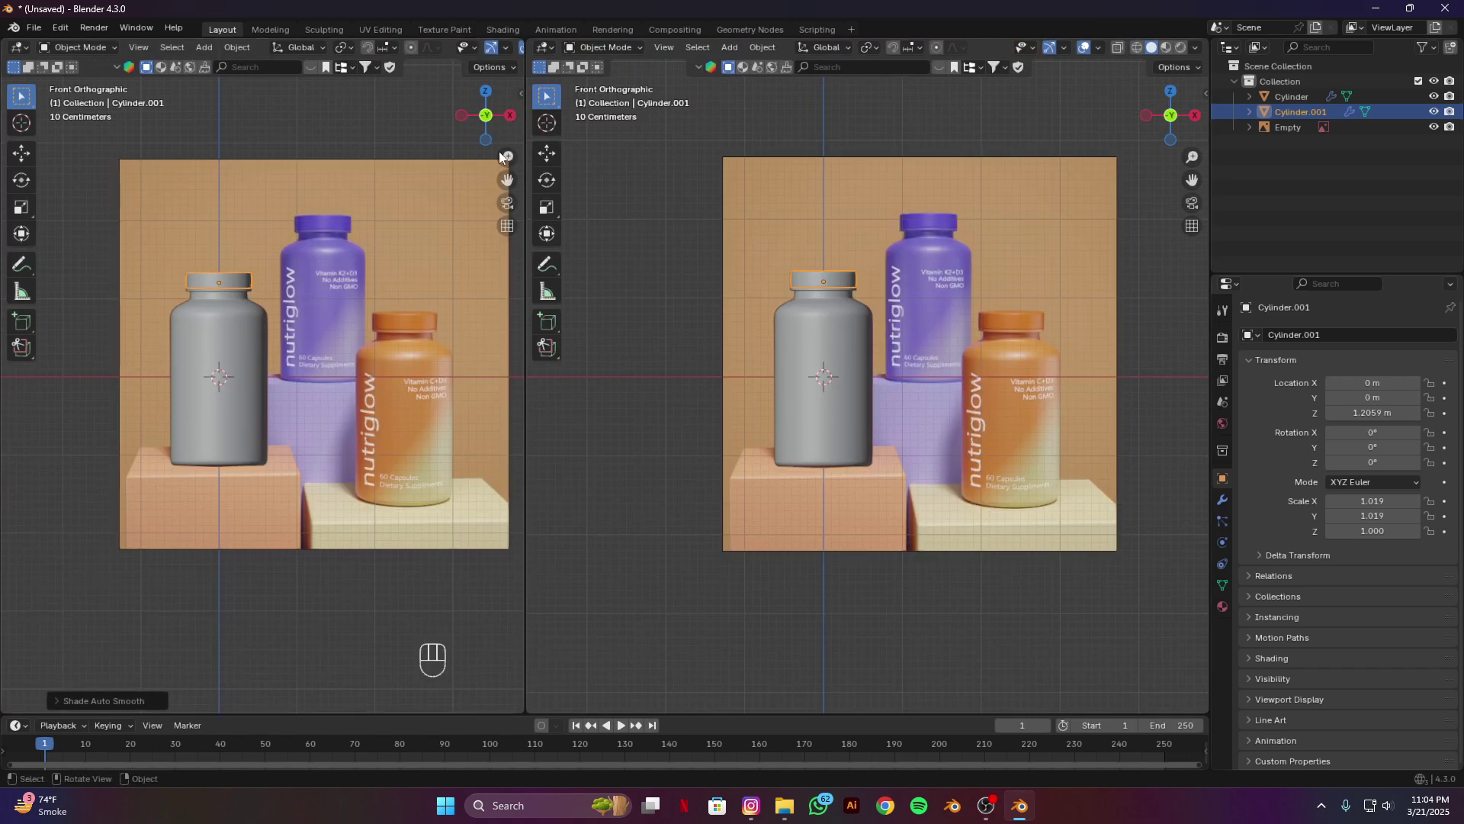
key(z)
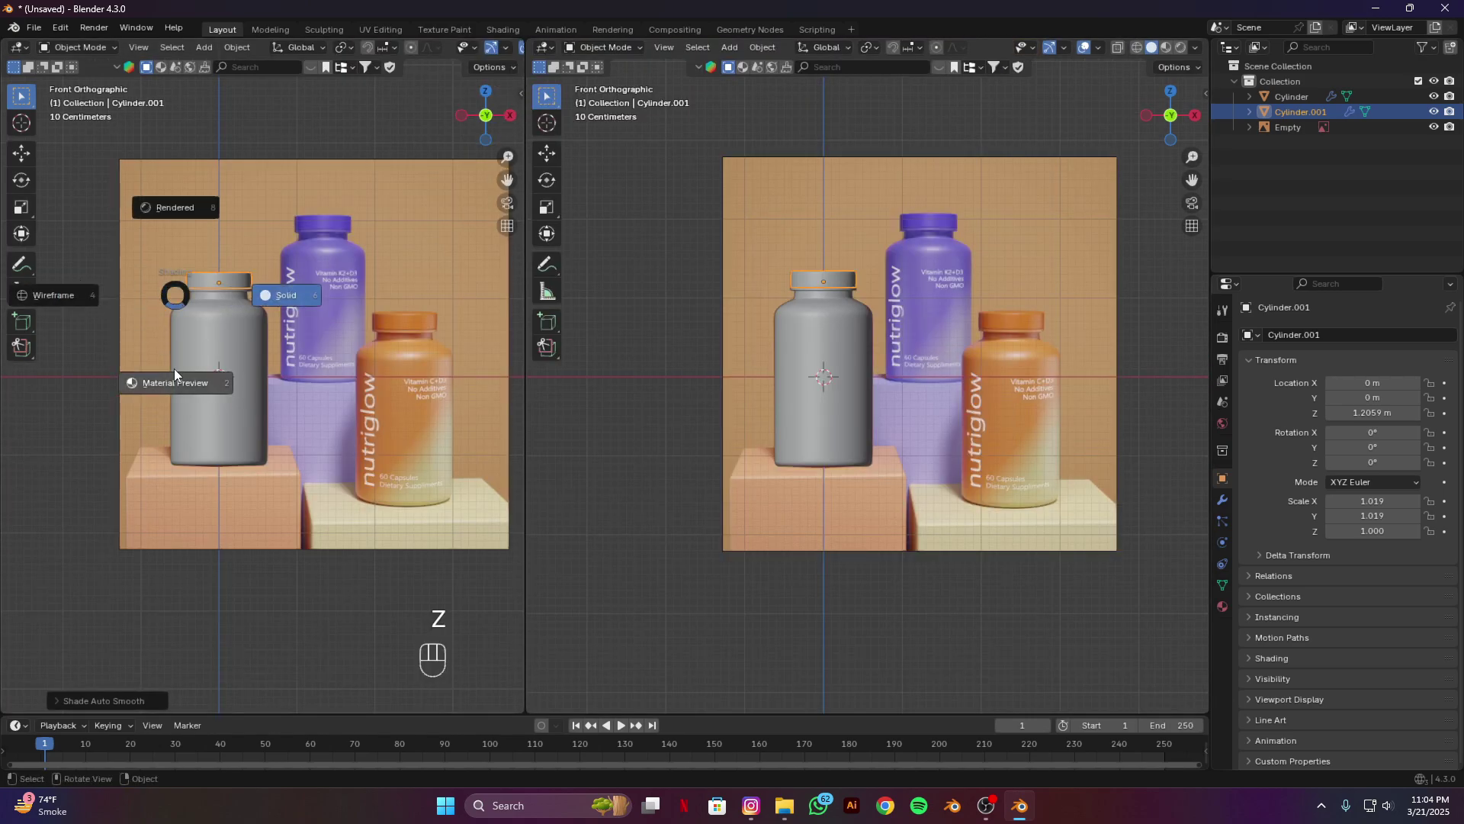
click(175, 379)
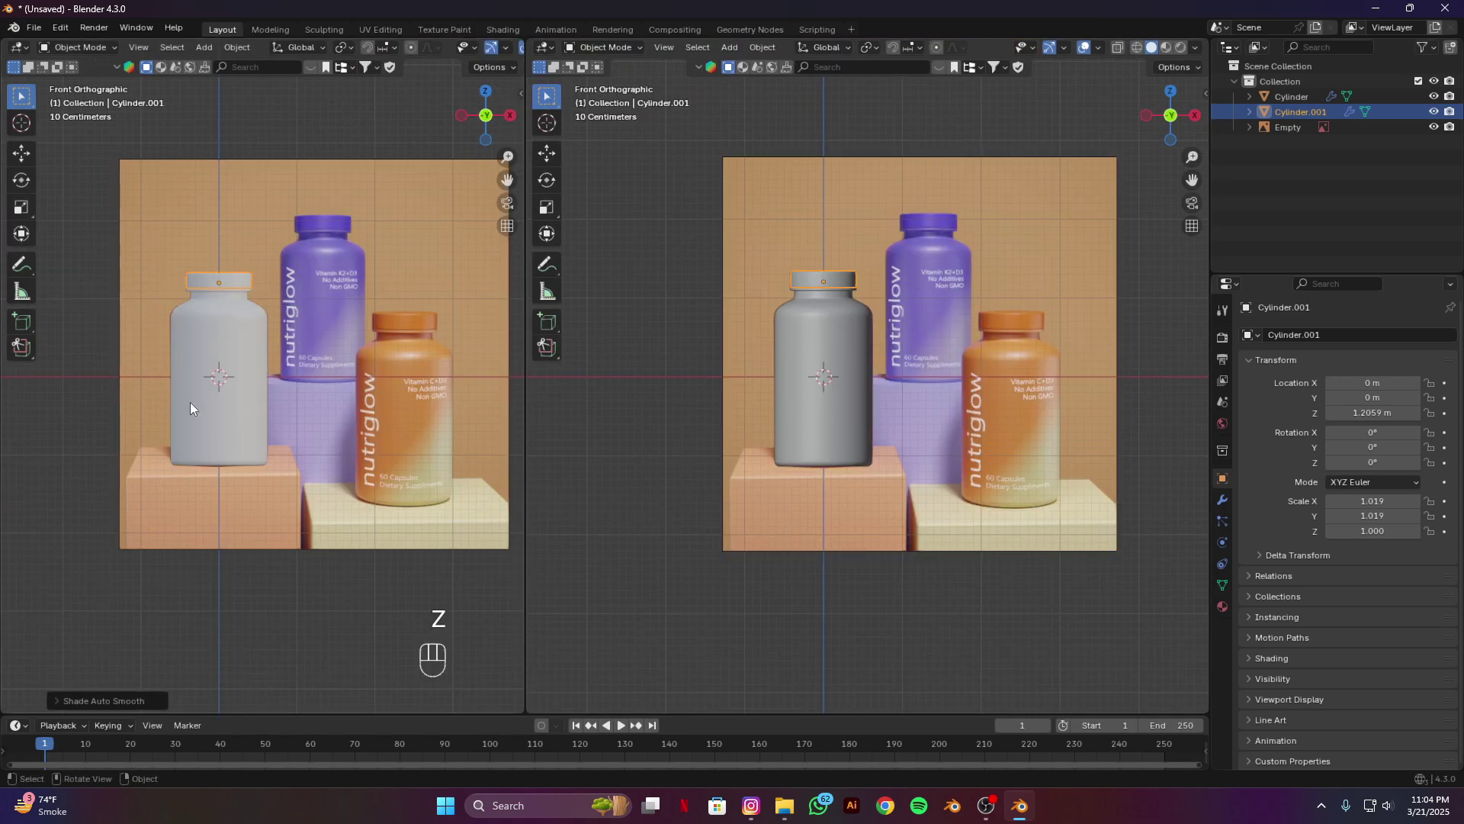
Step: Change the second 3D view into a Shader Editor
click(552, 46)
click(574, 186)
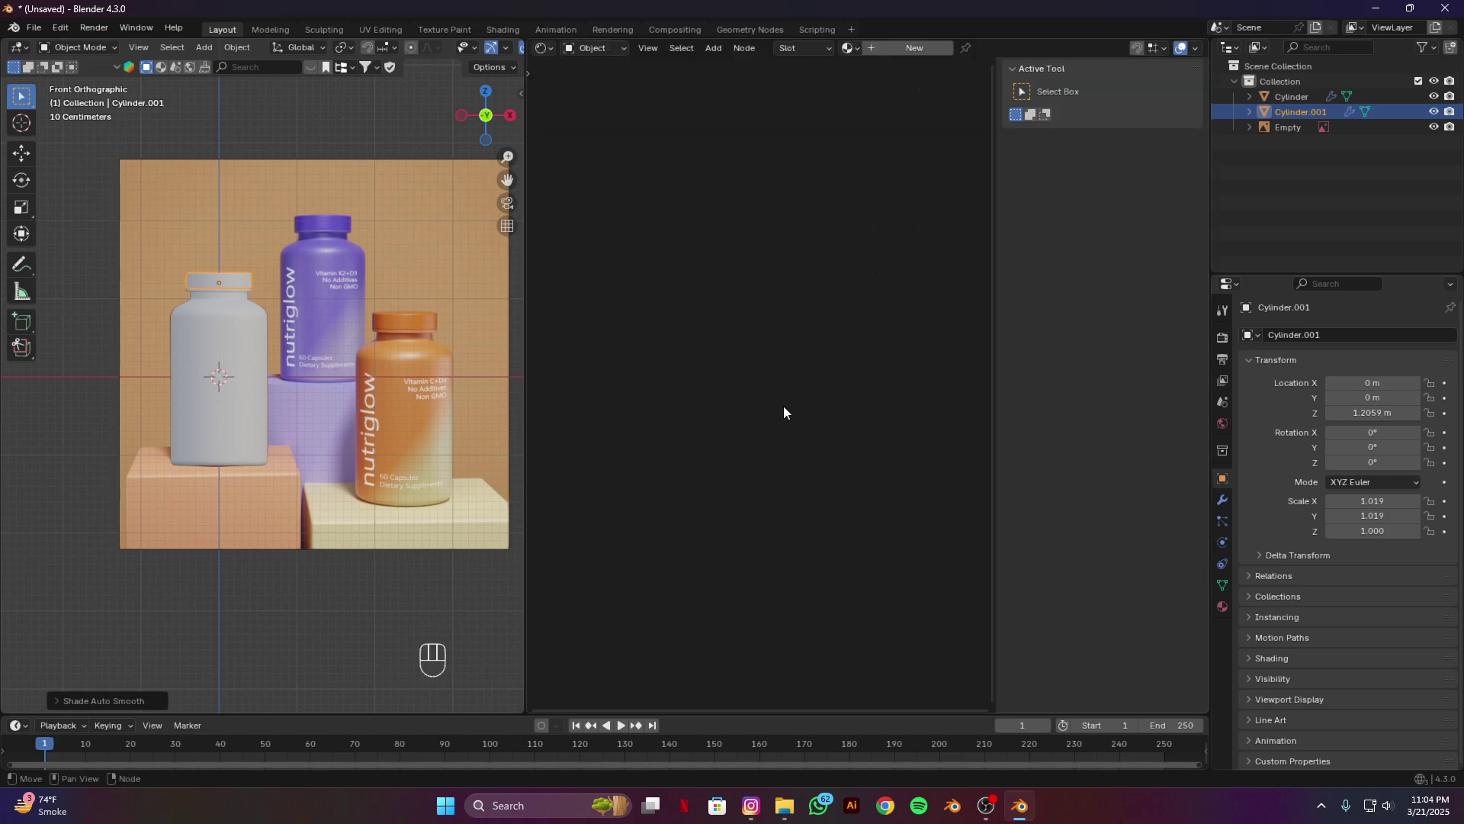
key(ctrl+z)
key(ctrl+z)
key(ctrl+z)
key(ctrl+z)
key(ctrl+z)
key(ctrl+z)
key(ctrl+z)
key(ctrl+z)
key(ctrl+z)
key(ctrl+z)
key(ctrl+z)
key(ctrl+z)
key(ctrl+z)
key(ctrl+shift+z)
Step: Create a new material for the bottle body and add a Color Ramp node to it
click(226, 378)
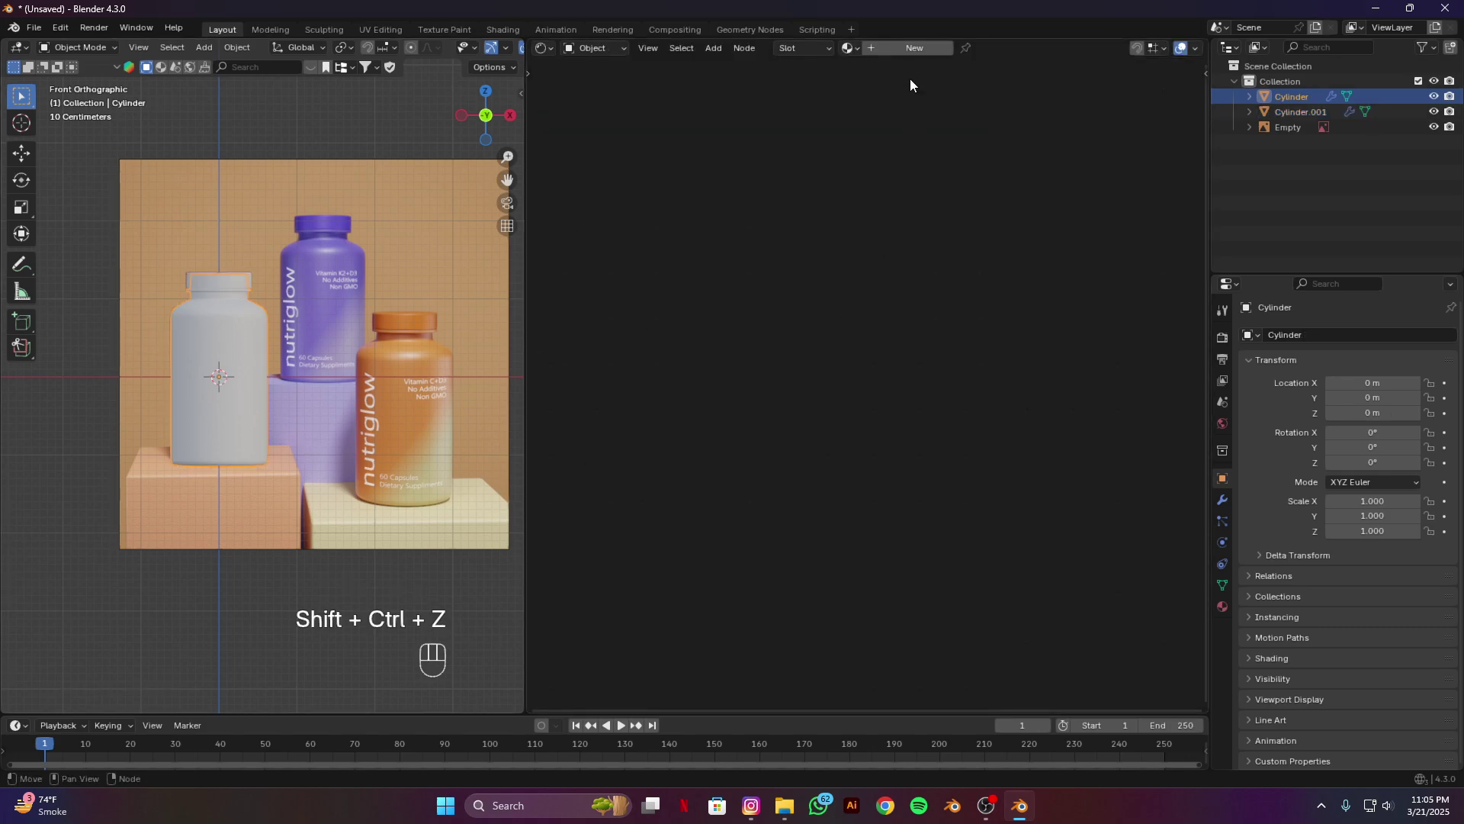
click(915, 50)
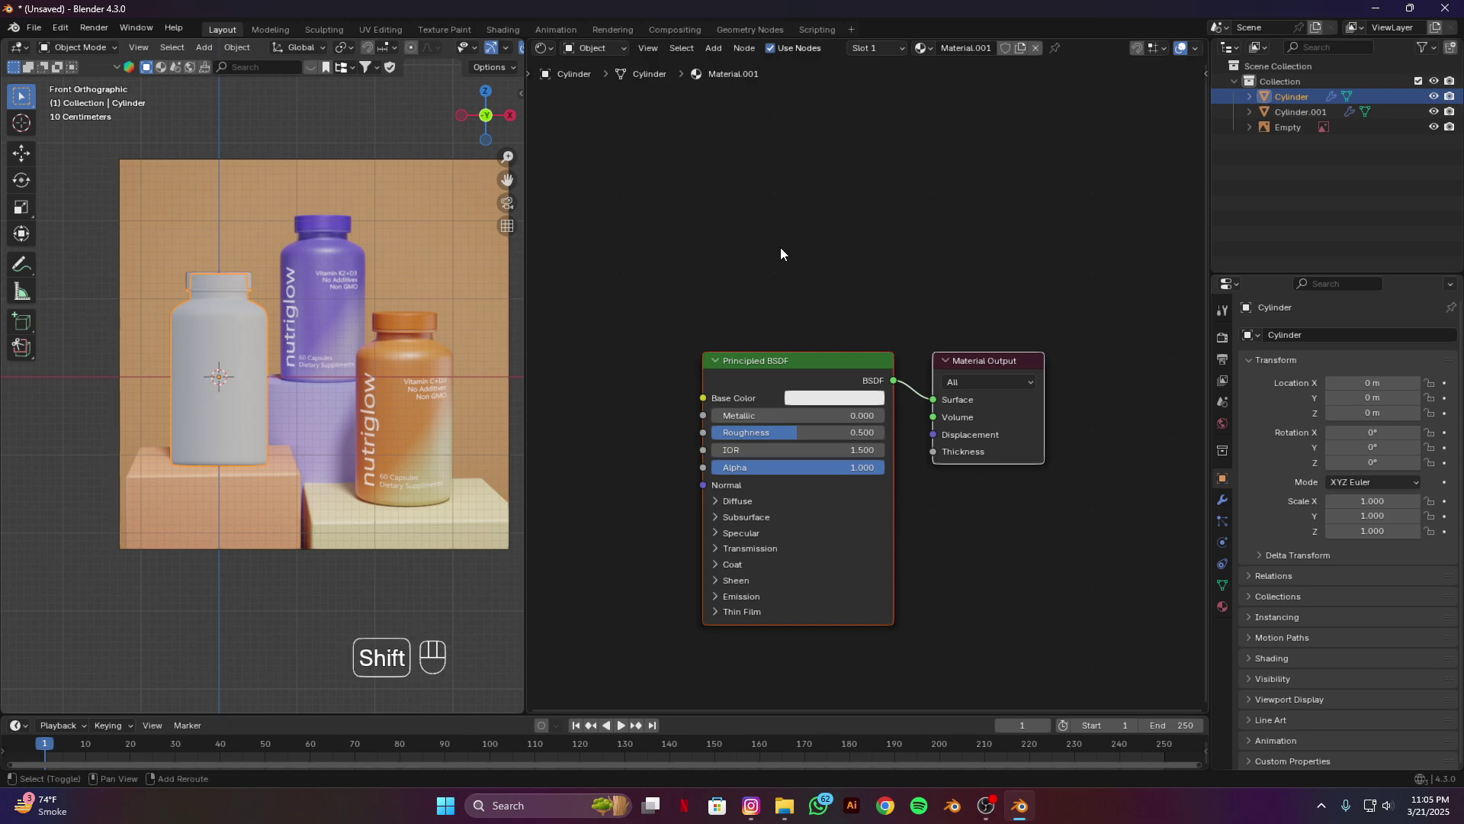
key(shift+a)
mouse_move(739, 245)
text(colo)
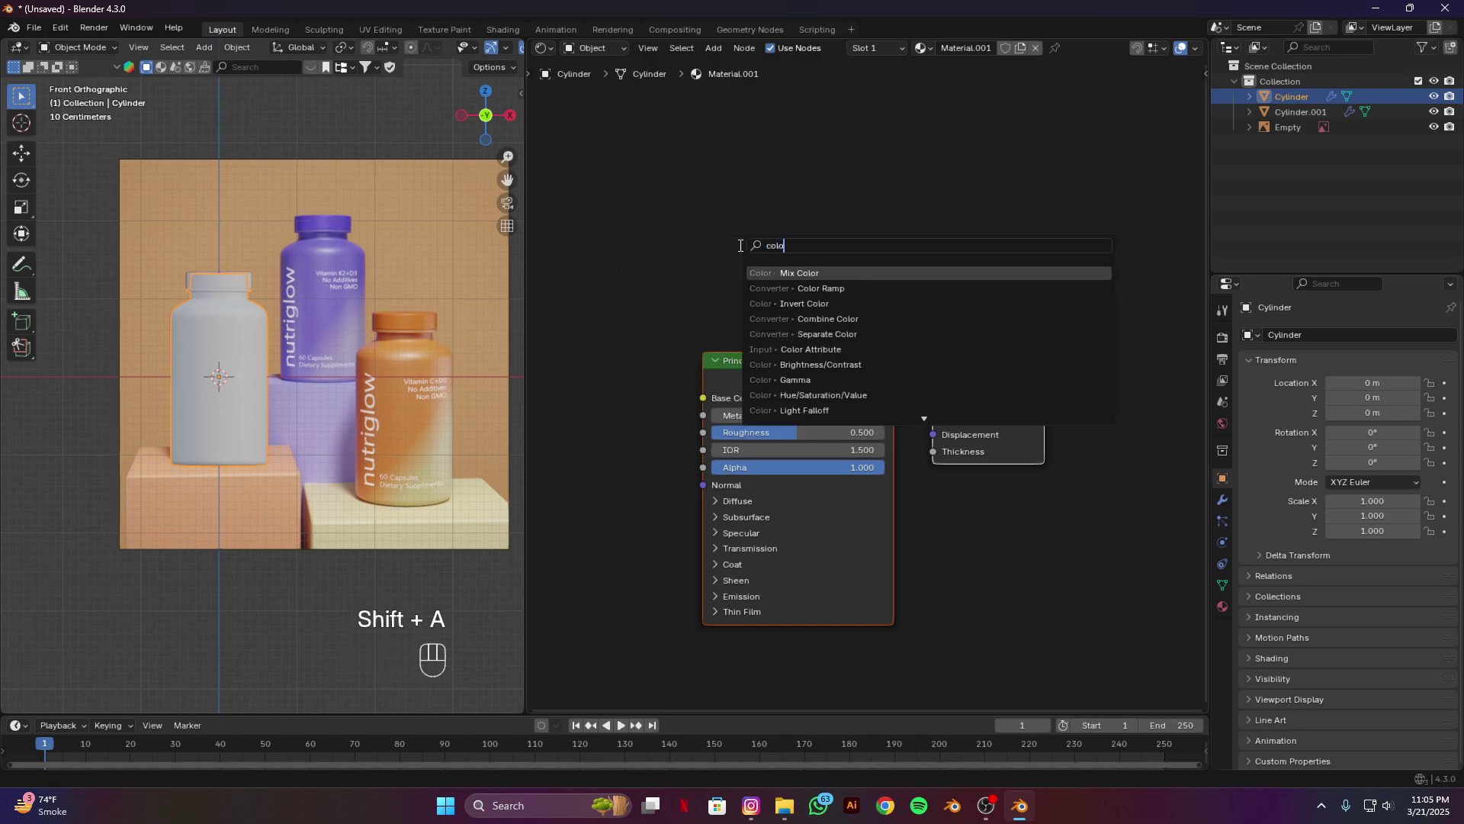
key(Down)
key(Return)
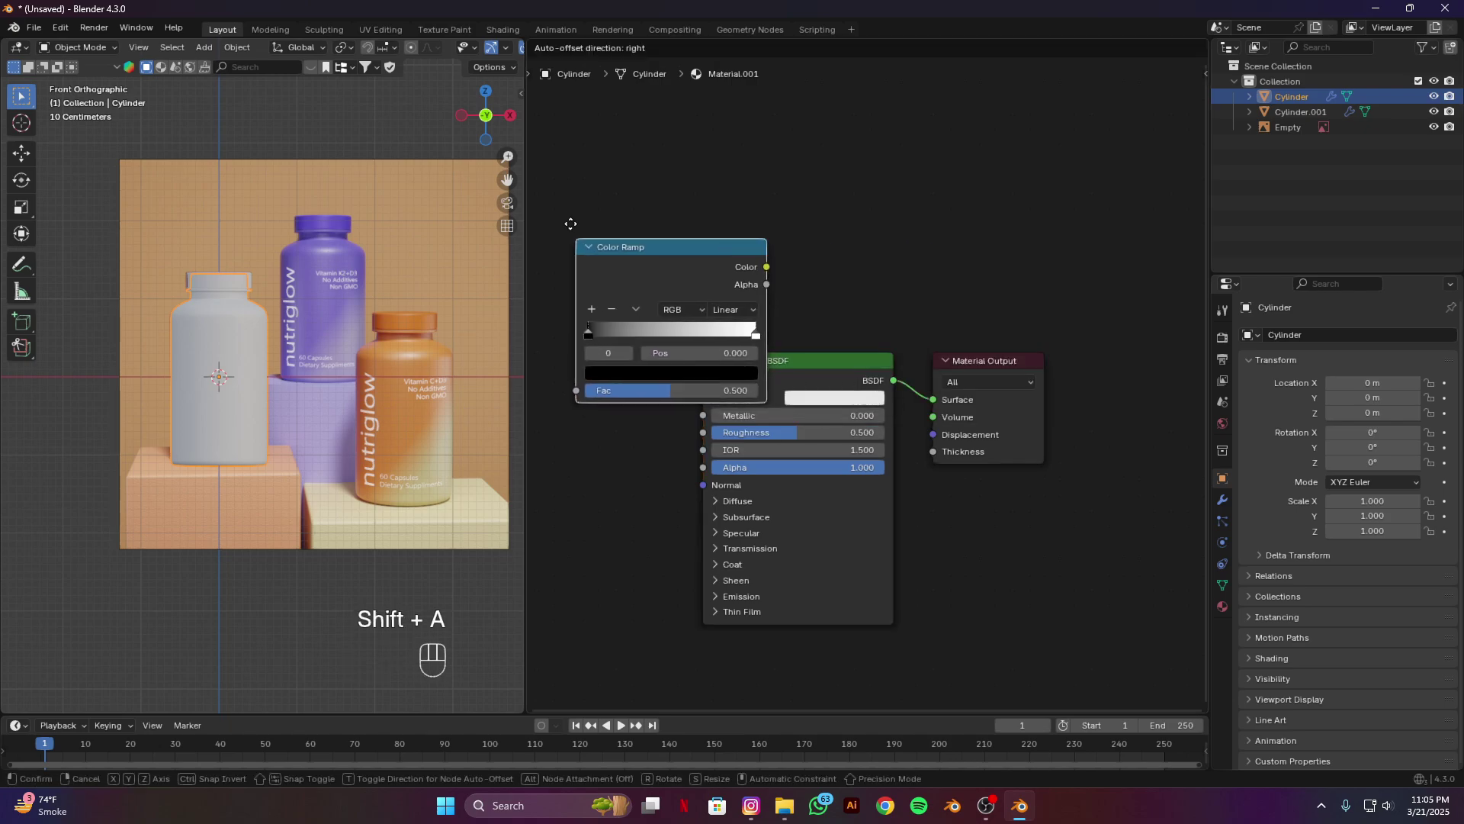
click(554, 154)
Step: Add a Gradient Texture node with Texture Coordinate and Mapping nodes attached to its Vector input
key(shift+a)
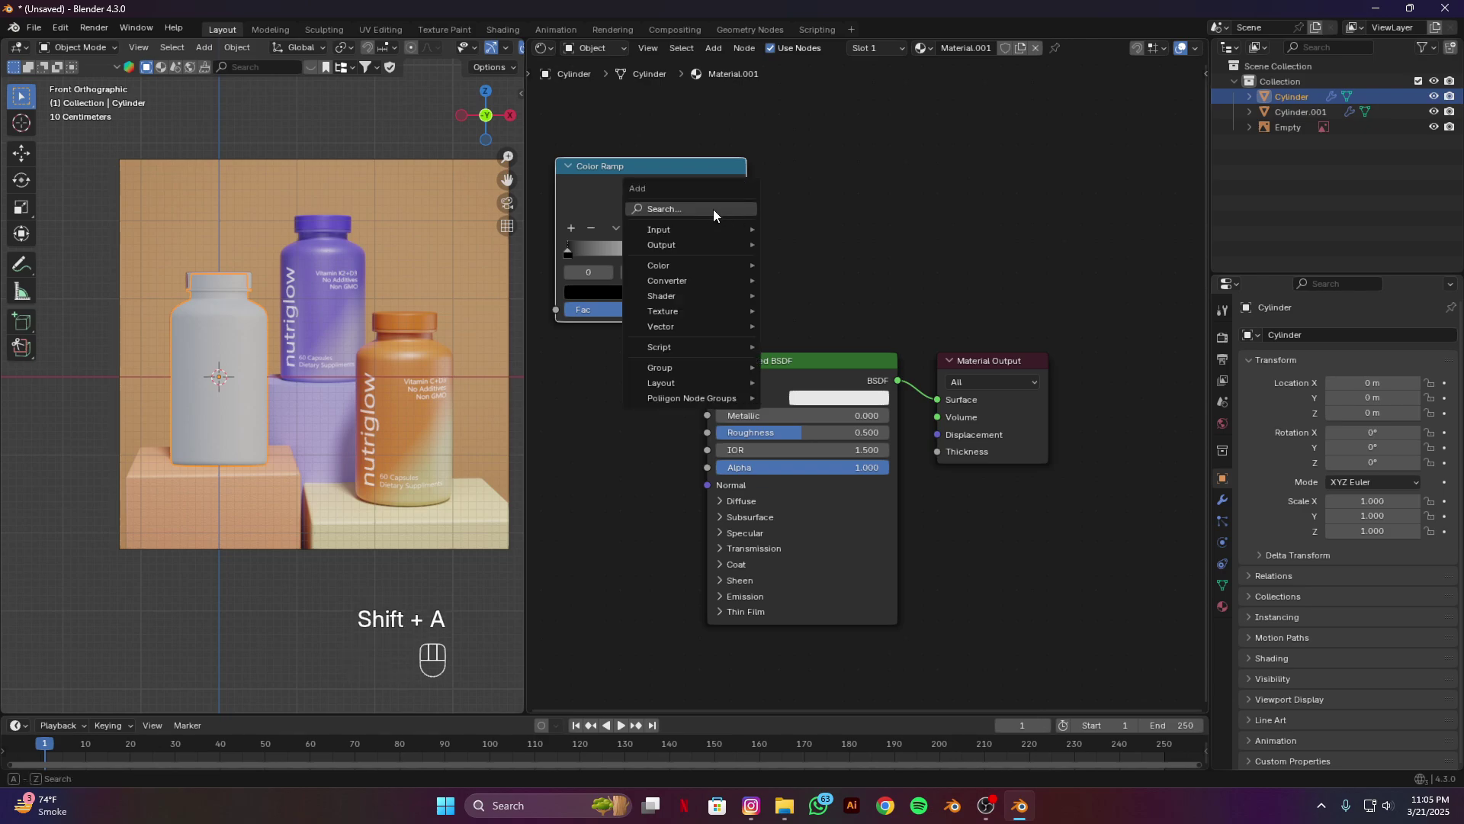
click(712, 209)
text(grad)
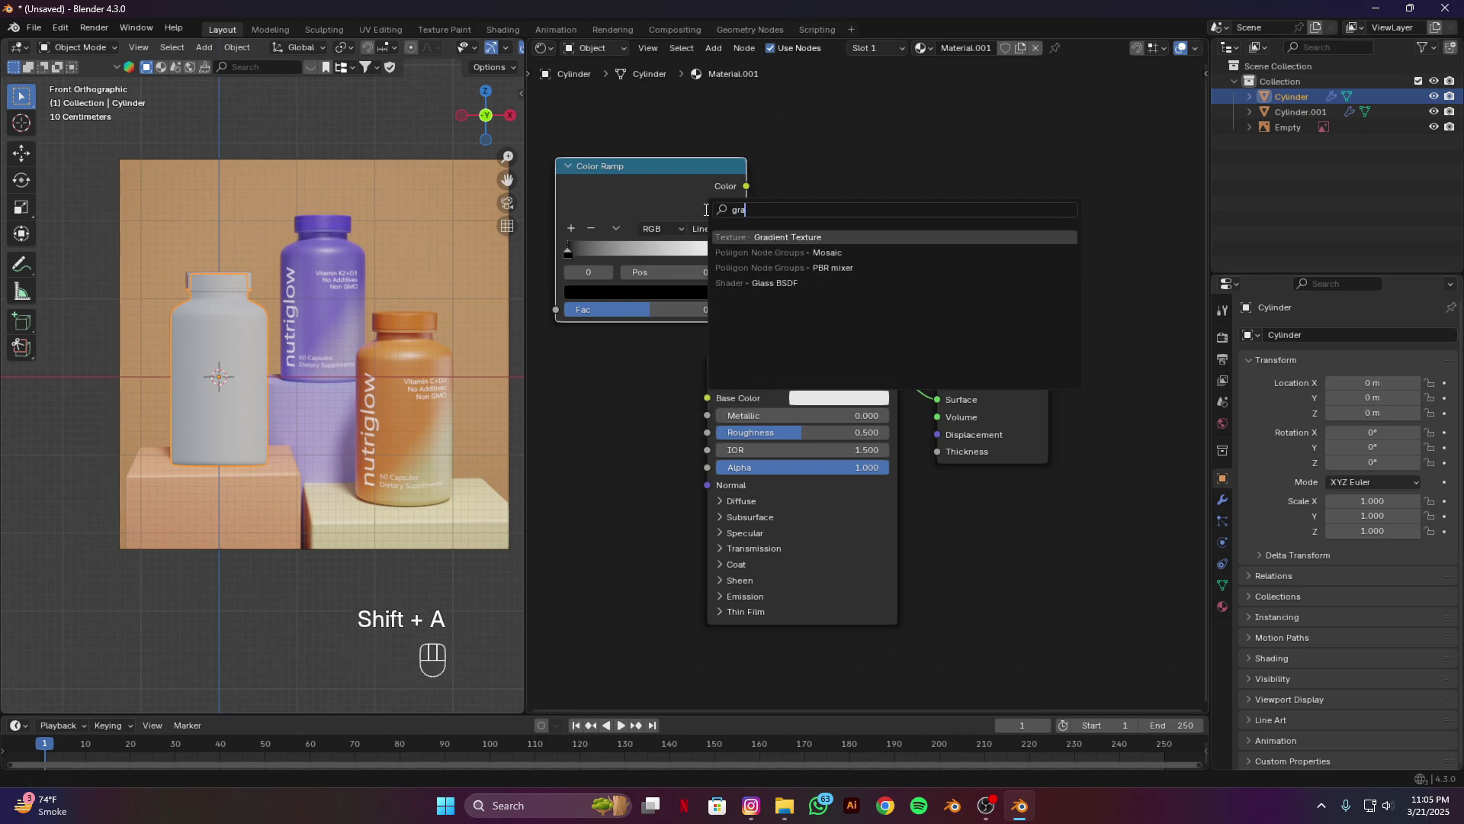
key(Return)
click(705, 209)
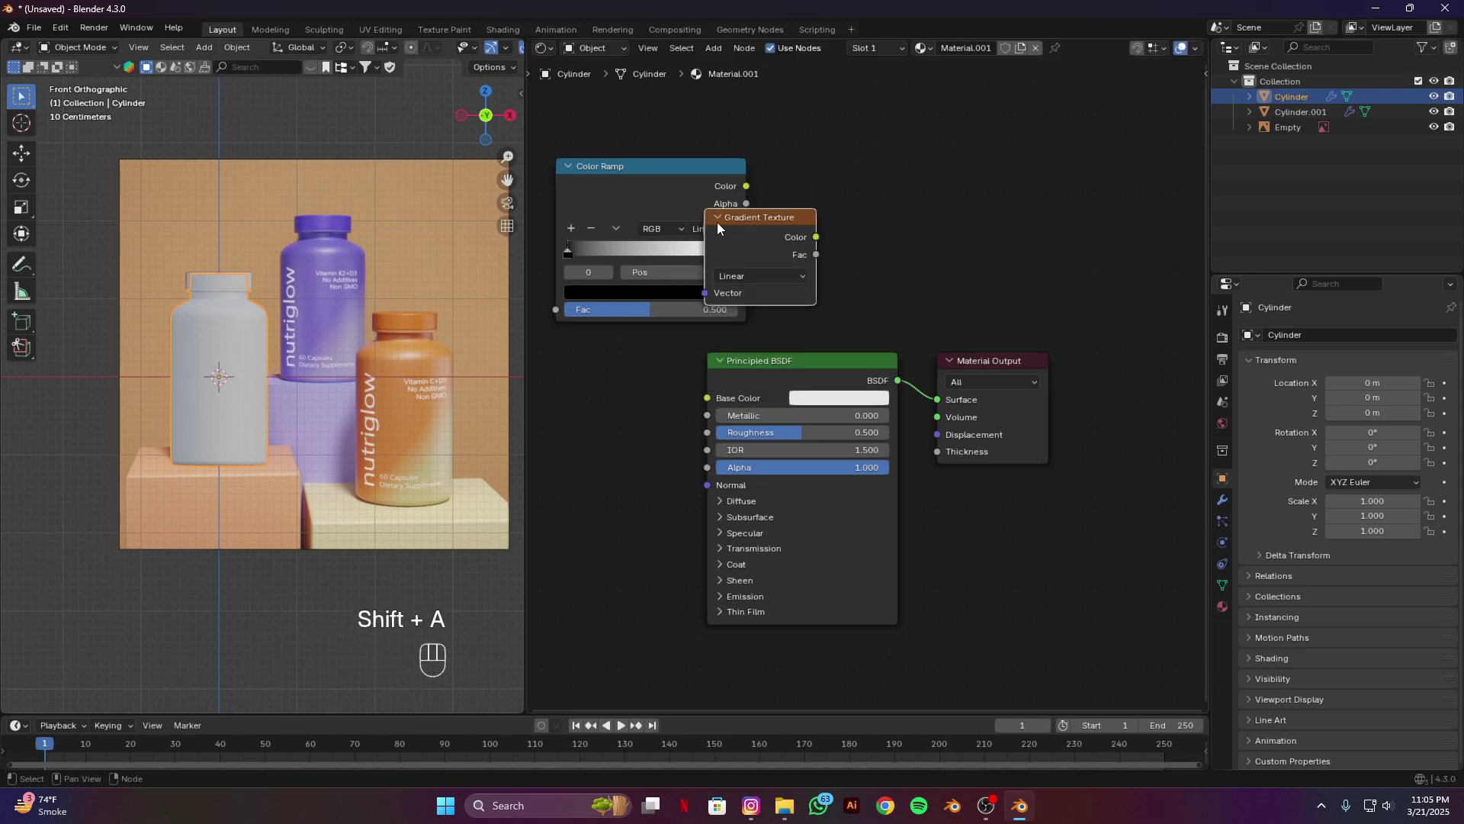
key(ctrl)
key(ctrl+t)
scroll(742, 239, down, 2)
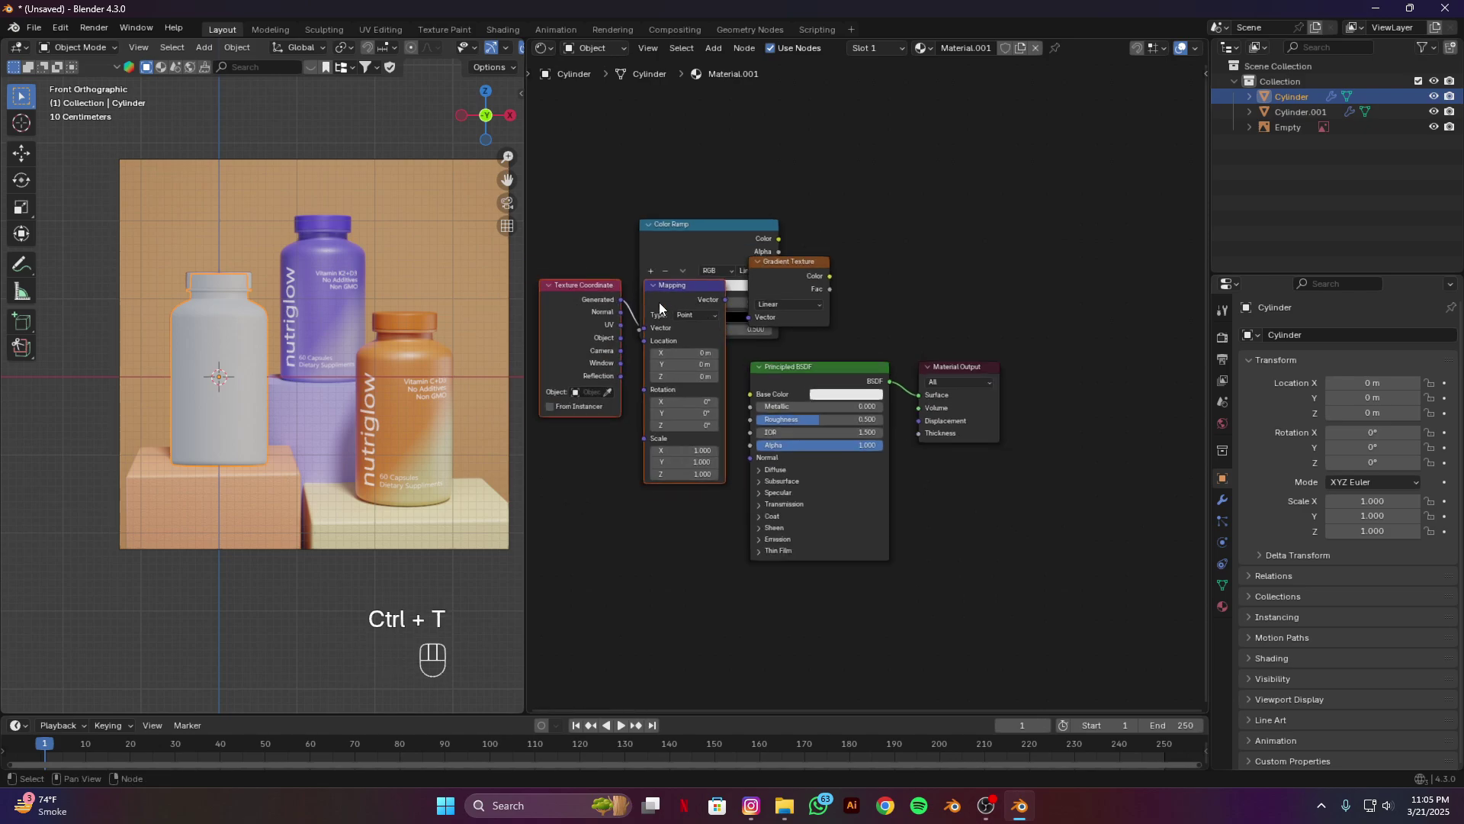
Step: Arrange the Mapping, Gradient Texture and Color Ramp nodes in a row and connect the Gradient Texture's Color to the Color Ramp's Fac
drag(666, 307, 837, 298)
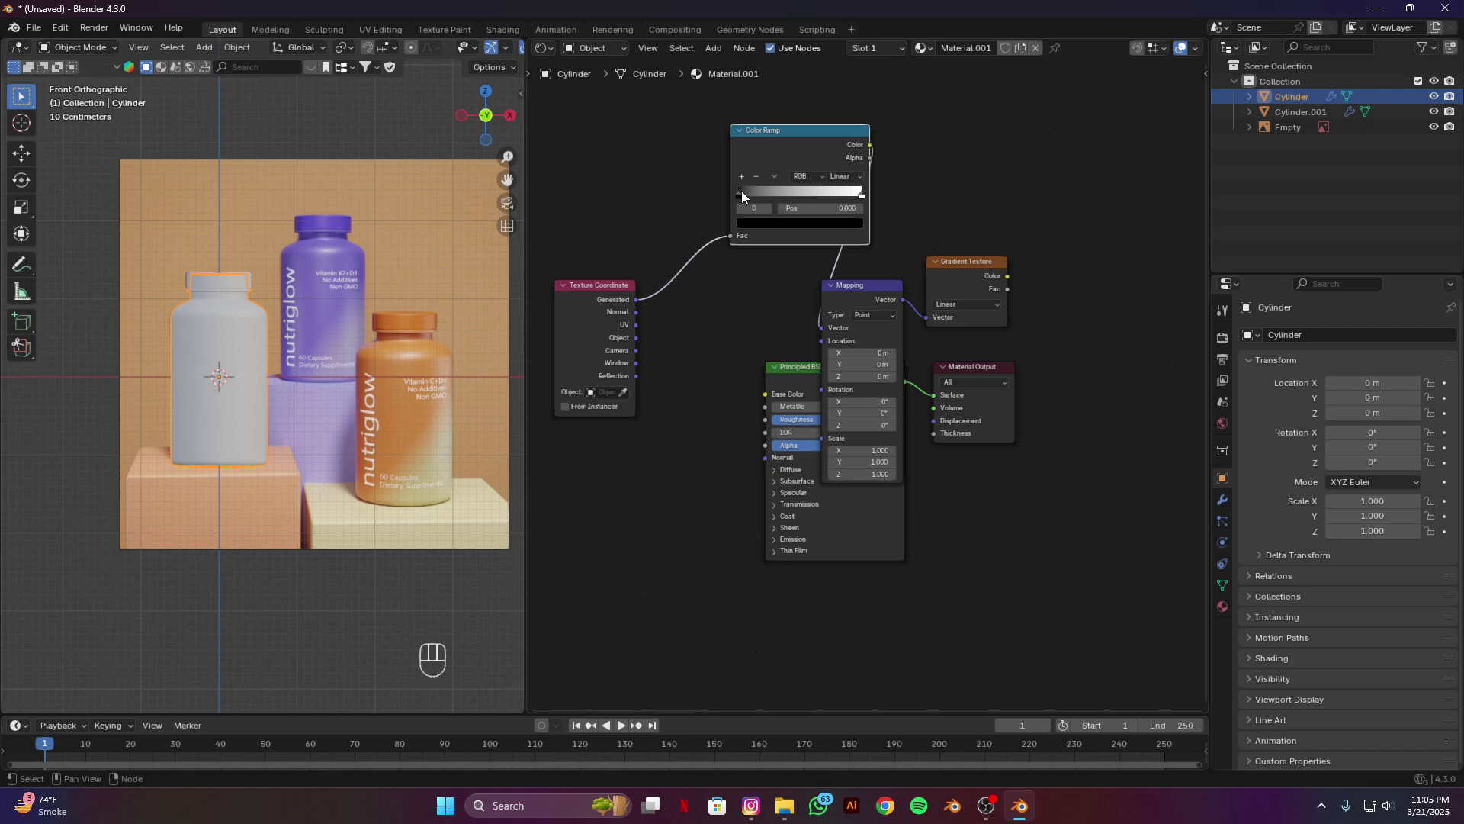
drag(730, 241, 860, 333)
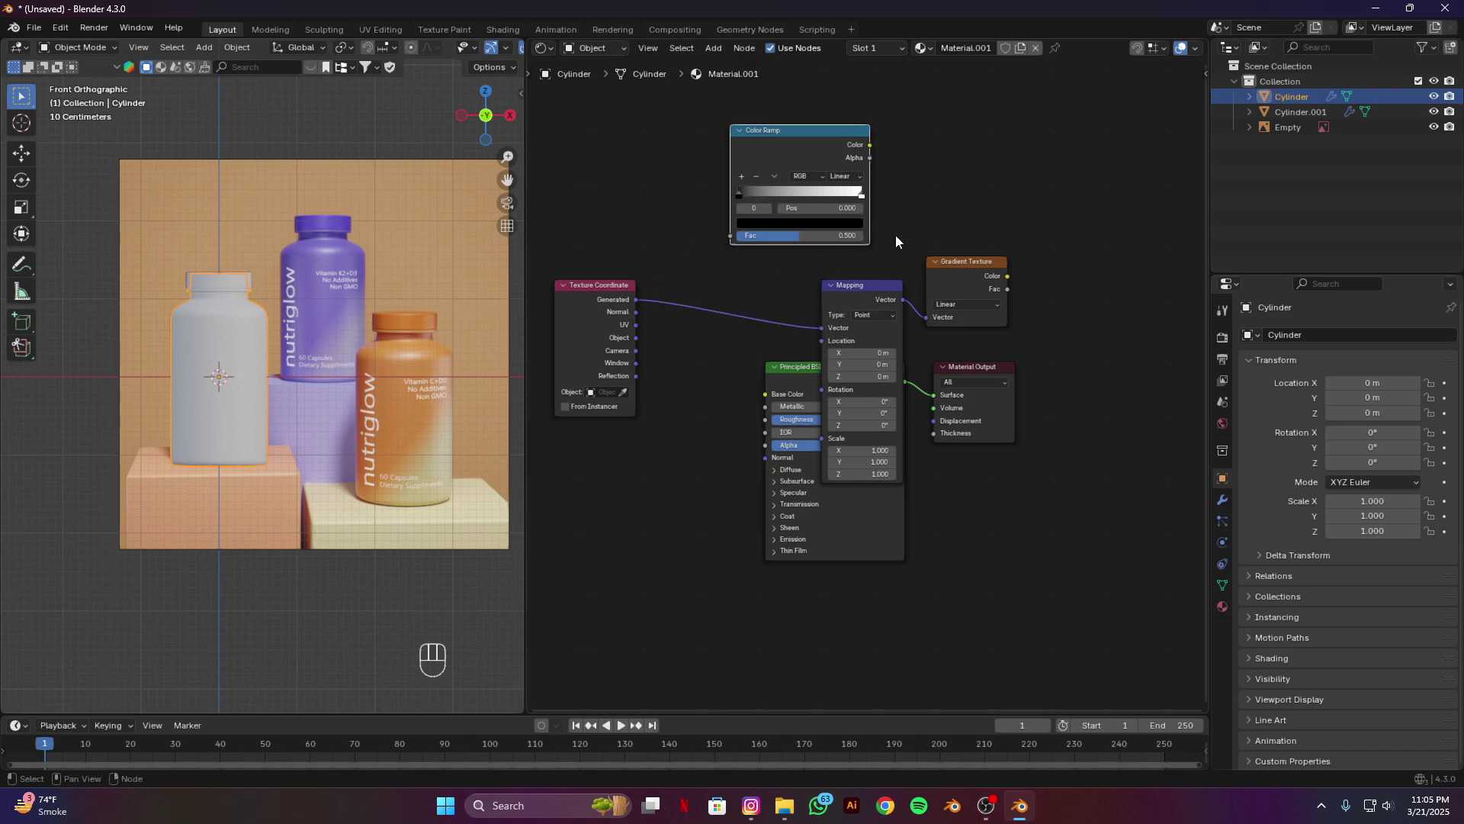
drag(1008, 274, 752, 243)
drag(863, 304, 679, 290)
drag(936, 273, 731, 280)
drag(781, 142, 927, 171)
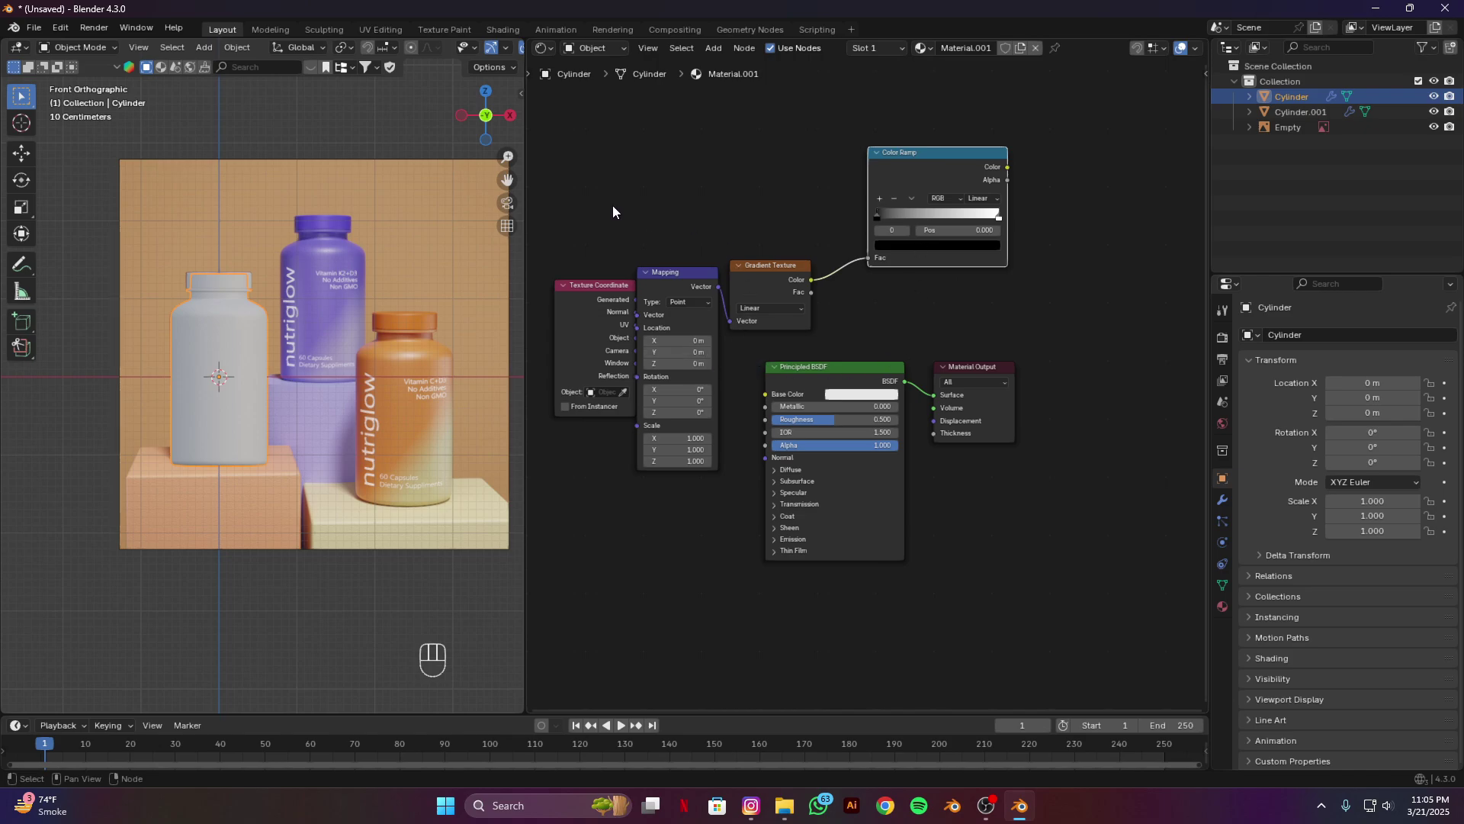
Step: Arrange the gradient nodes before the shader and connect the Color Ramp's Color output to the Principled BSDF's Base Color
drag(557, 162, 778, 398)
scroll(926, 296, down, 3)
scroll(689, 372, up, 2)
scroll(748, 439, up, 1)
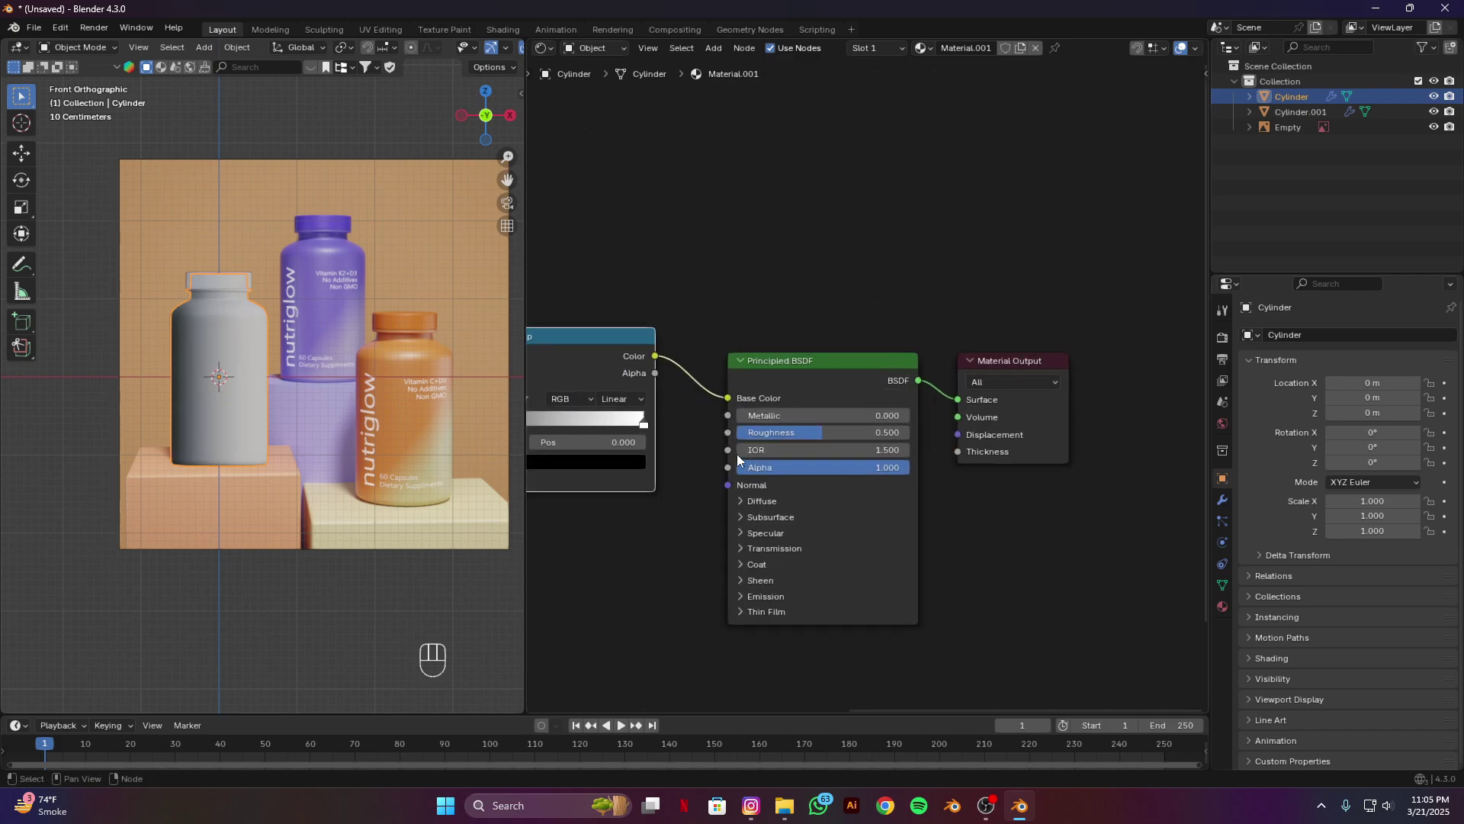
Step: Rotate the gradient diagonally across the bottle by setting the Mapping node's Y rotation to about -61.1°
alt+shift+middle_drag(690, 563, 1174, 326)
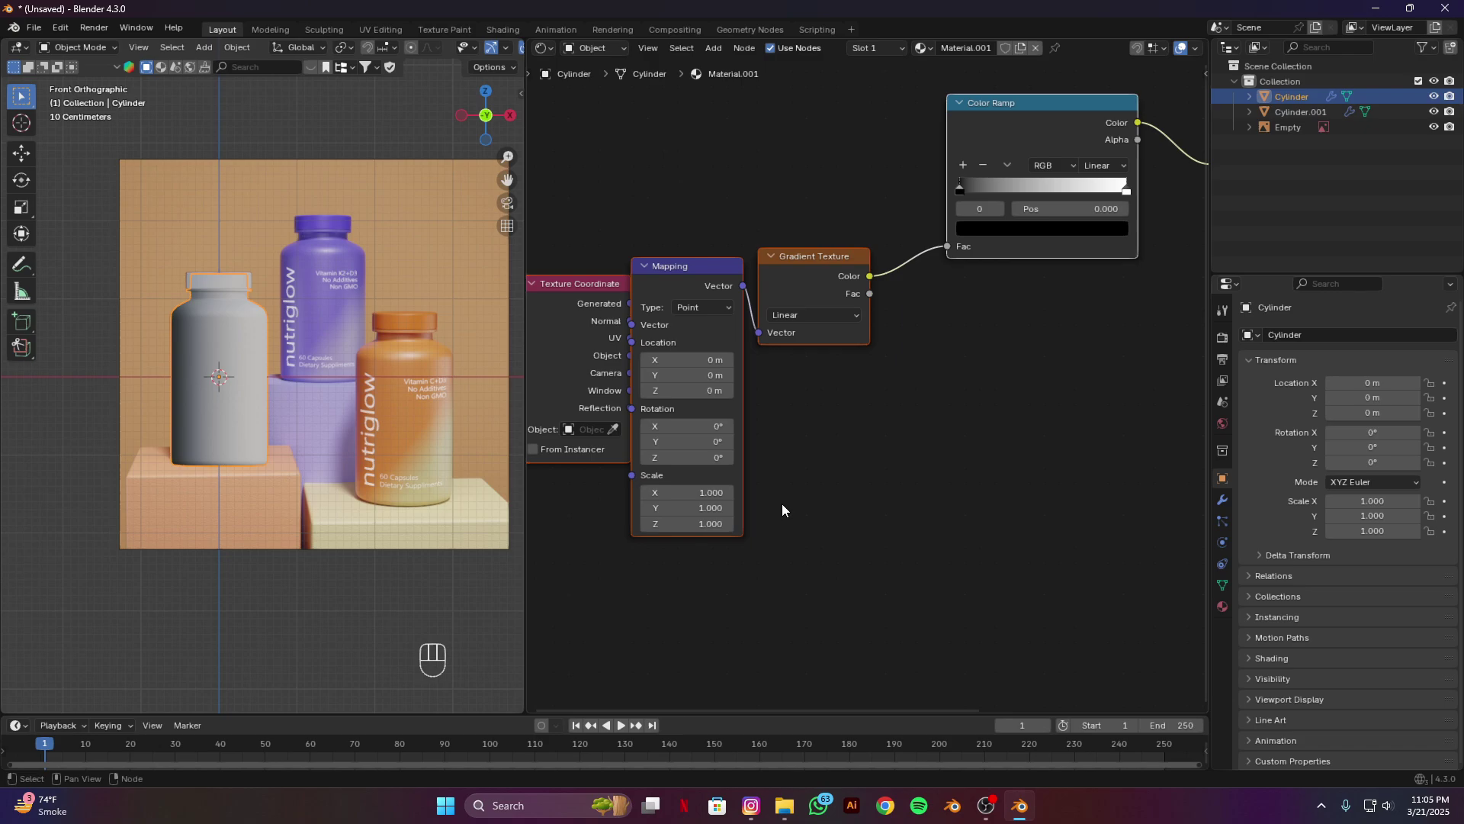
scroll(784, 504, up, 2)
alt+shift+middle_drag(866, 481, 906, 457)
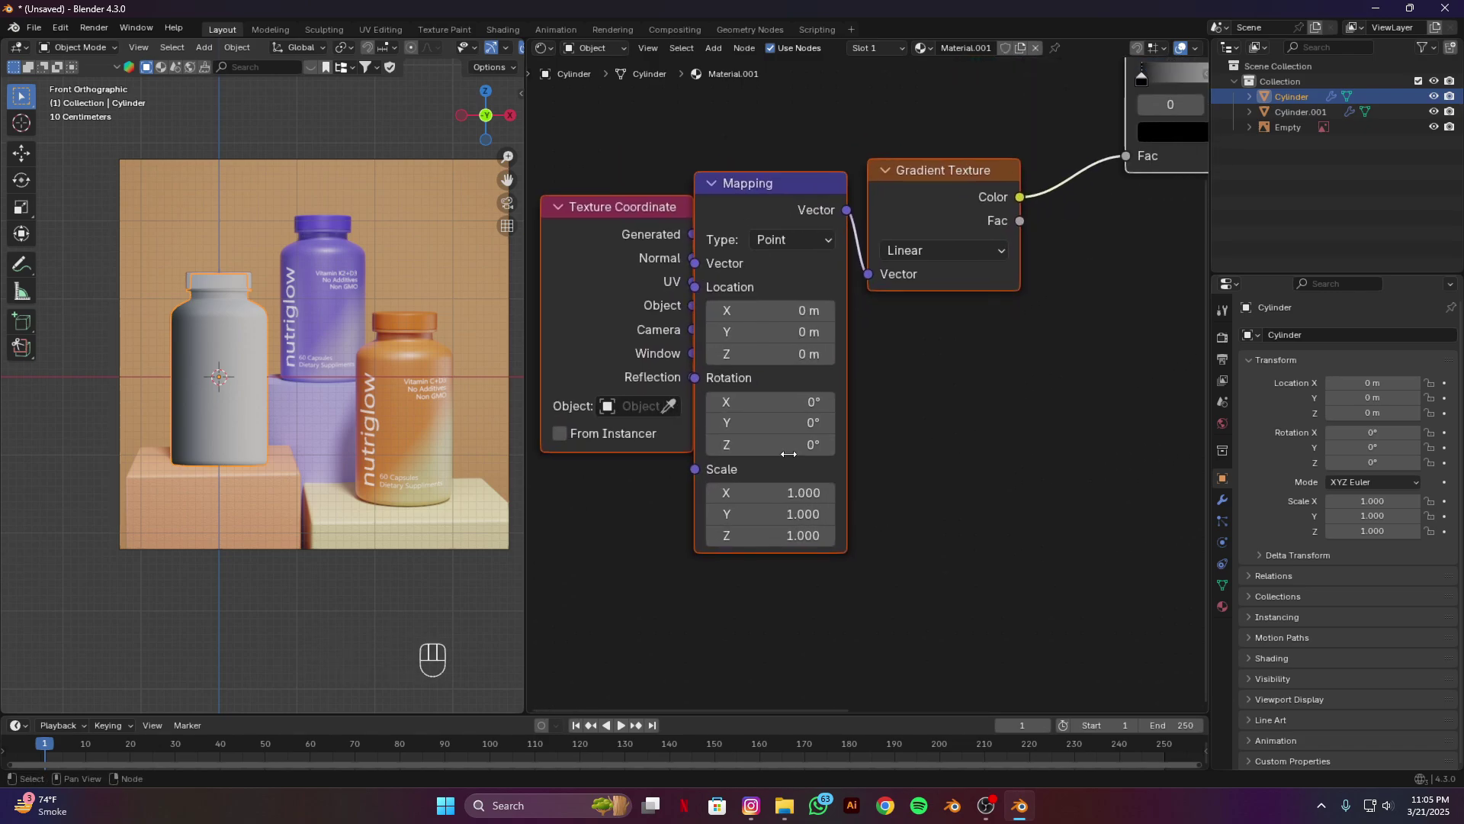
drag(770, 423, 816, 422)
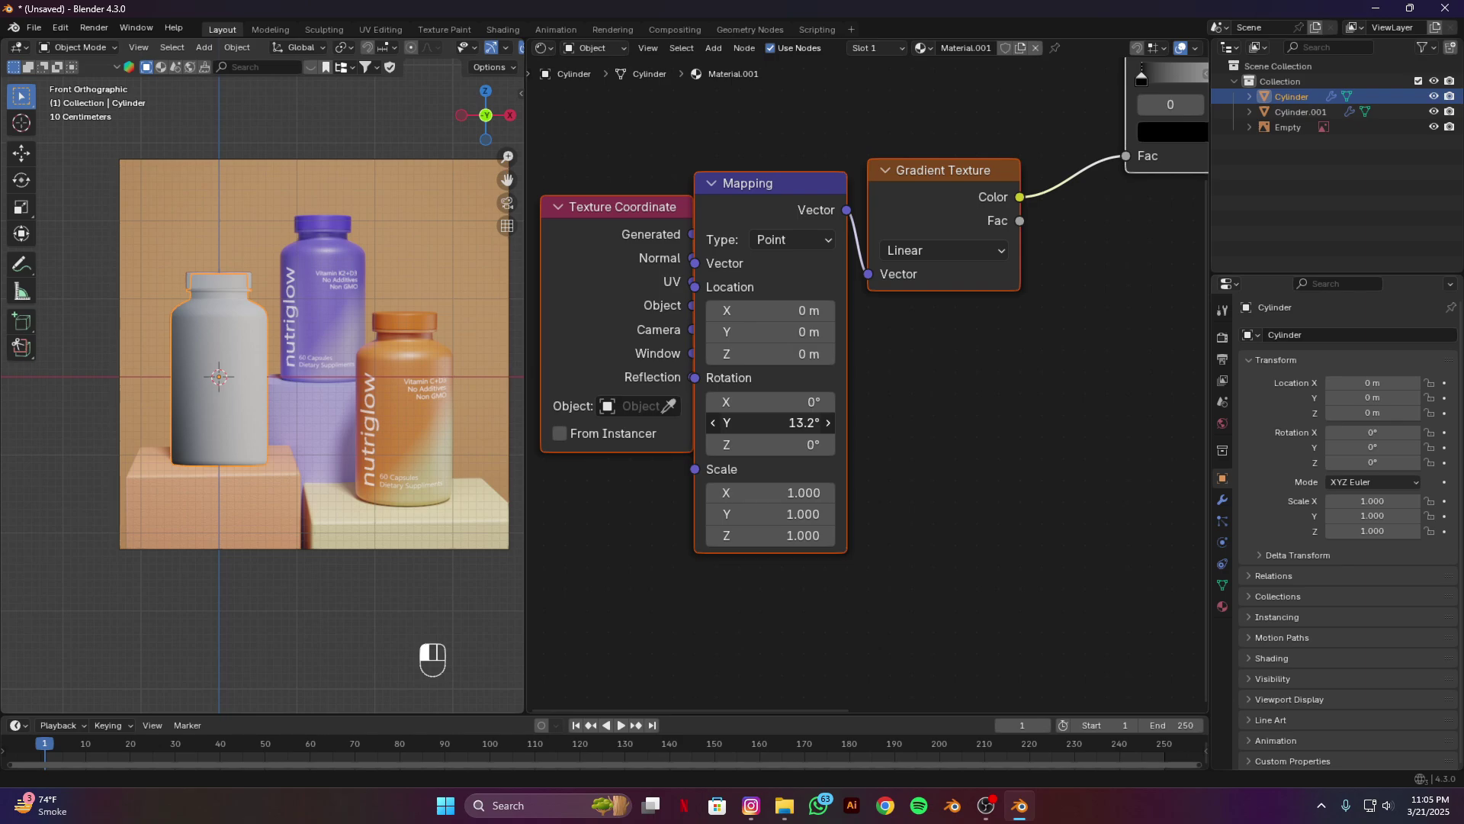
drag(802, 423, 615, 423)
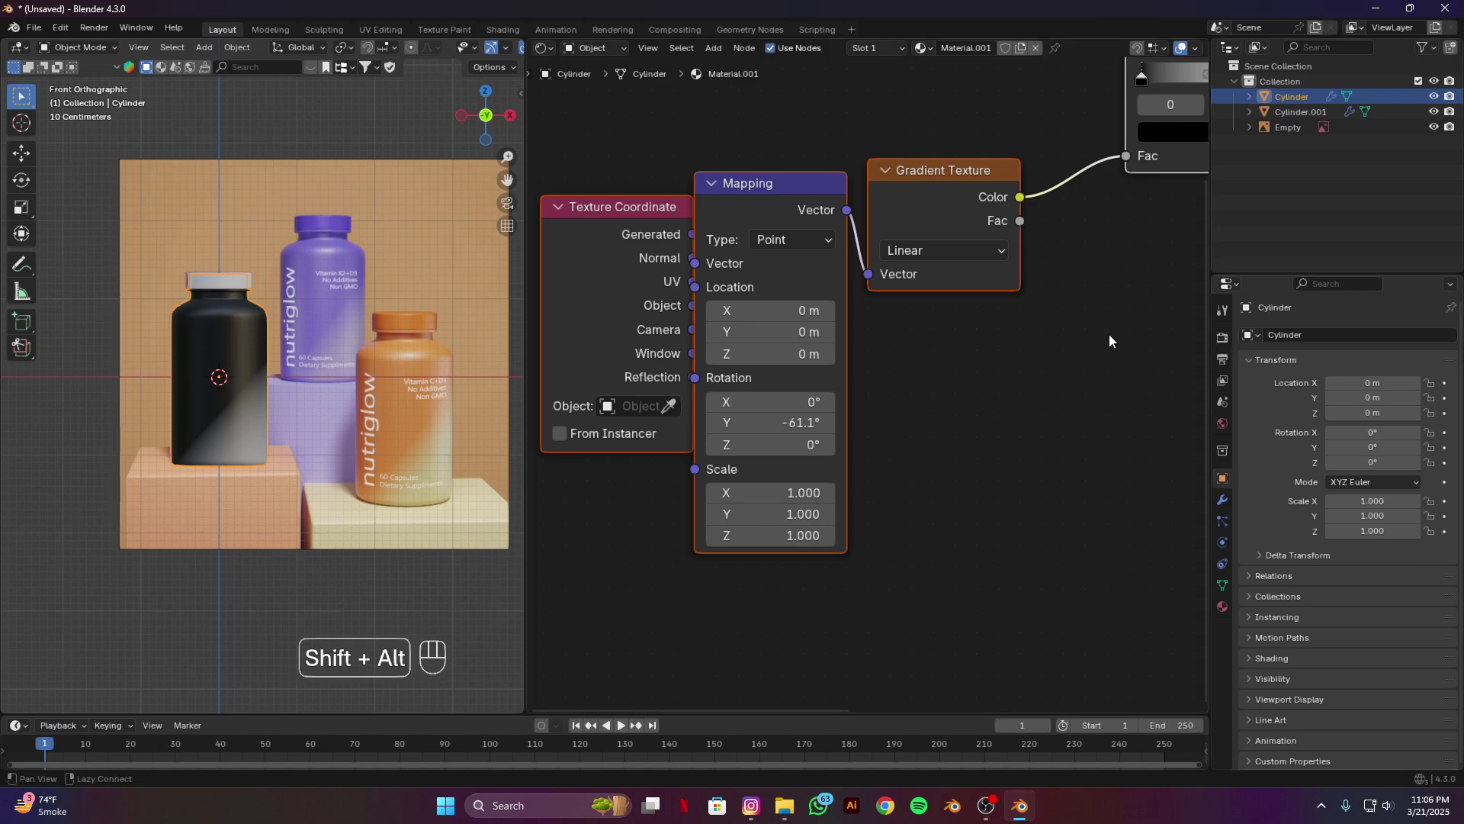
Step: Sample the orange of the reference bottle for the Color Ramp's first stop, and make it more saturated and brighter
alt+shift+drag(1109, 334, 704, 554)
click(772, 351)
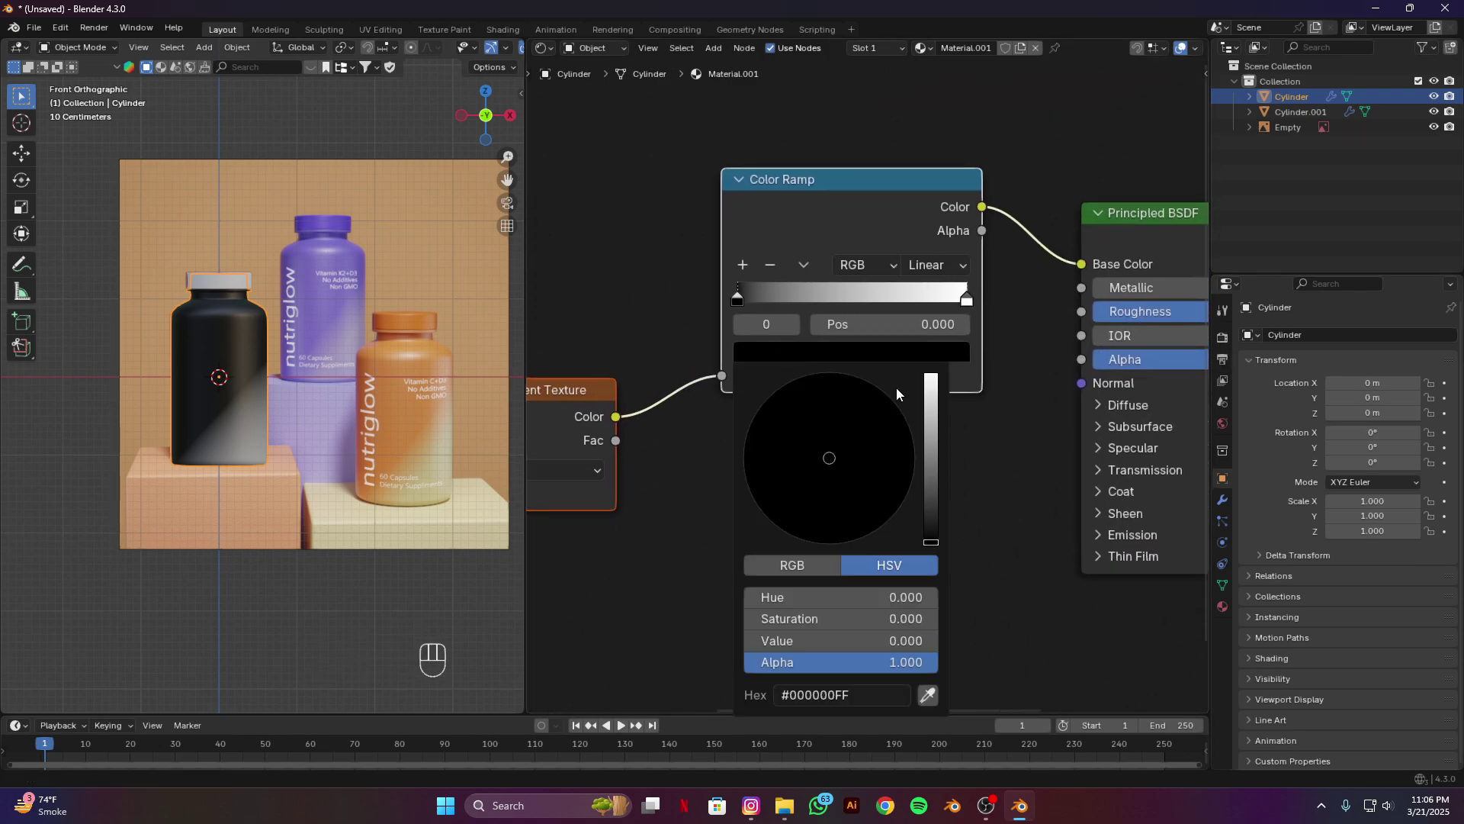
click(929, 691)
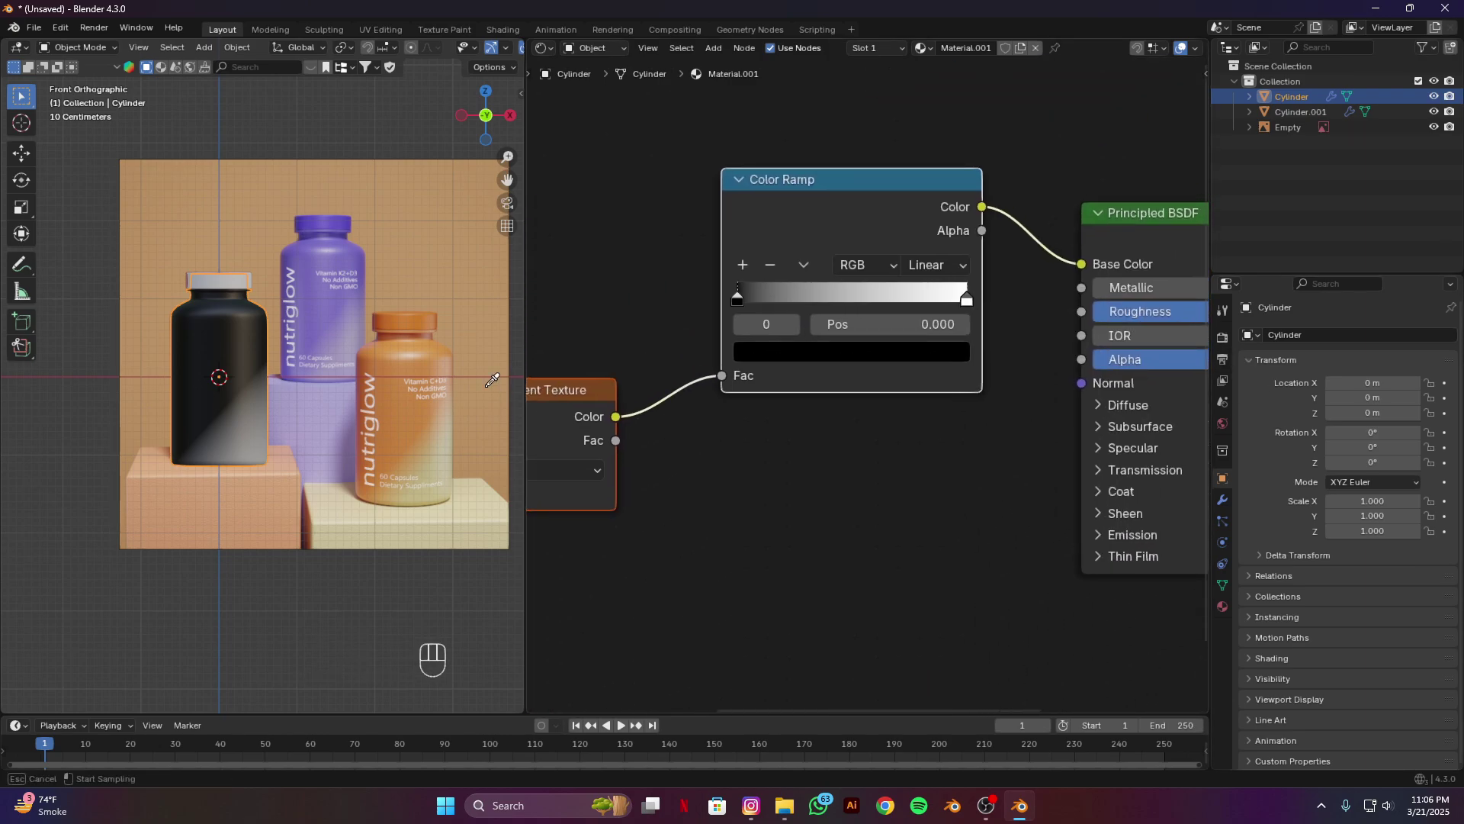
click(387, 347)
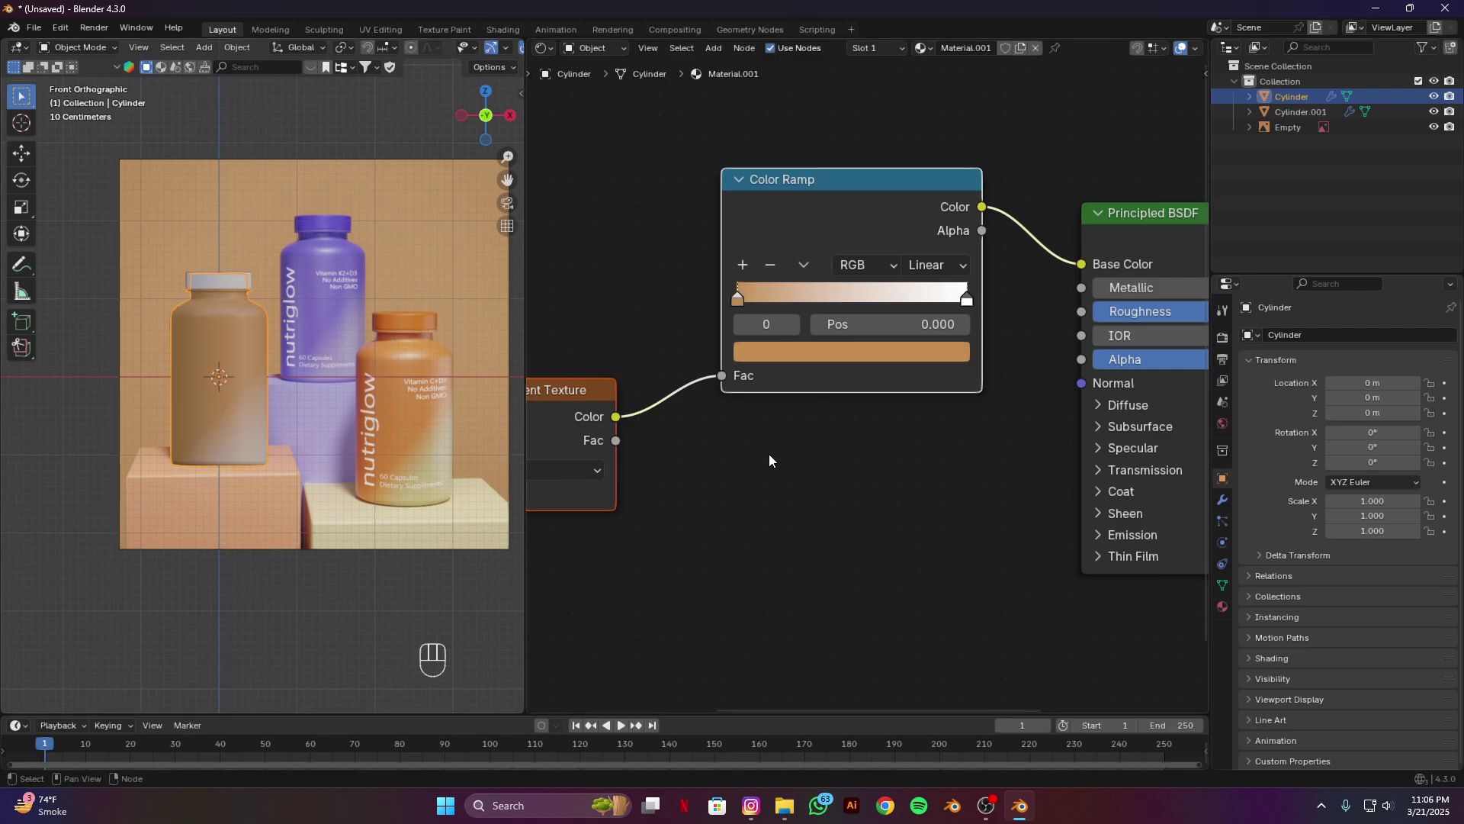
scroll(772, 455, up, 3)
click(790, 342)
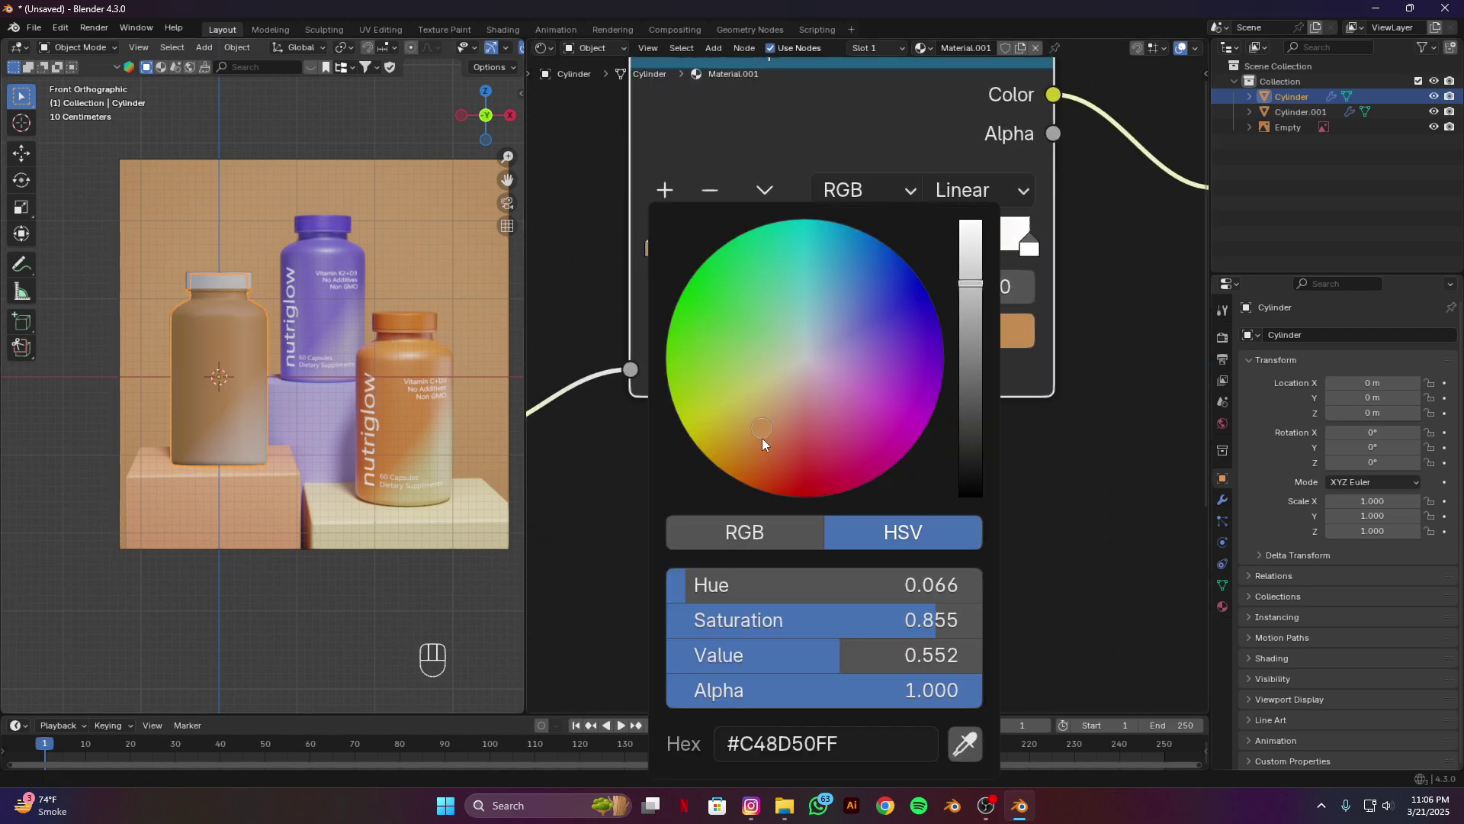
drag(763, 440, 749, 460)
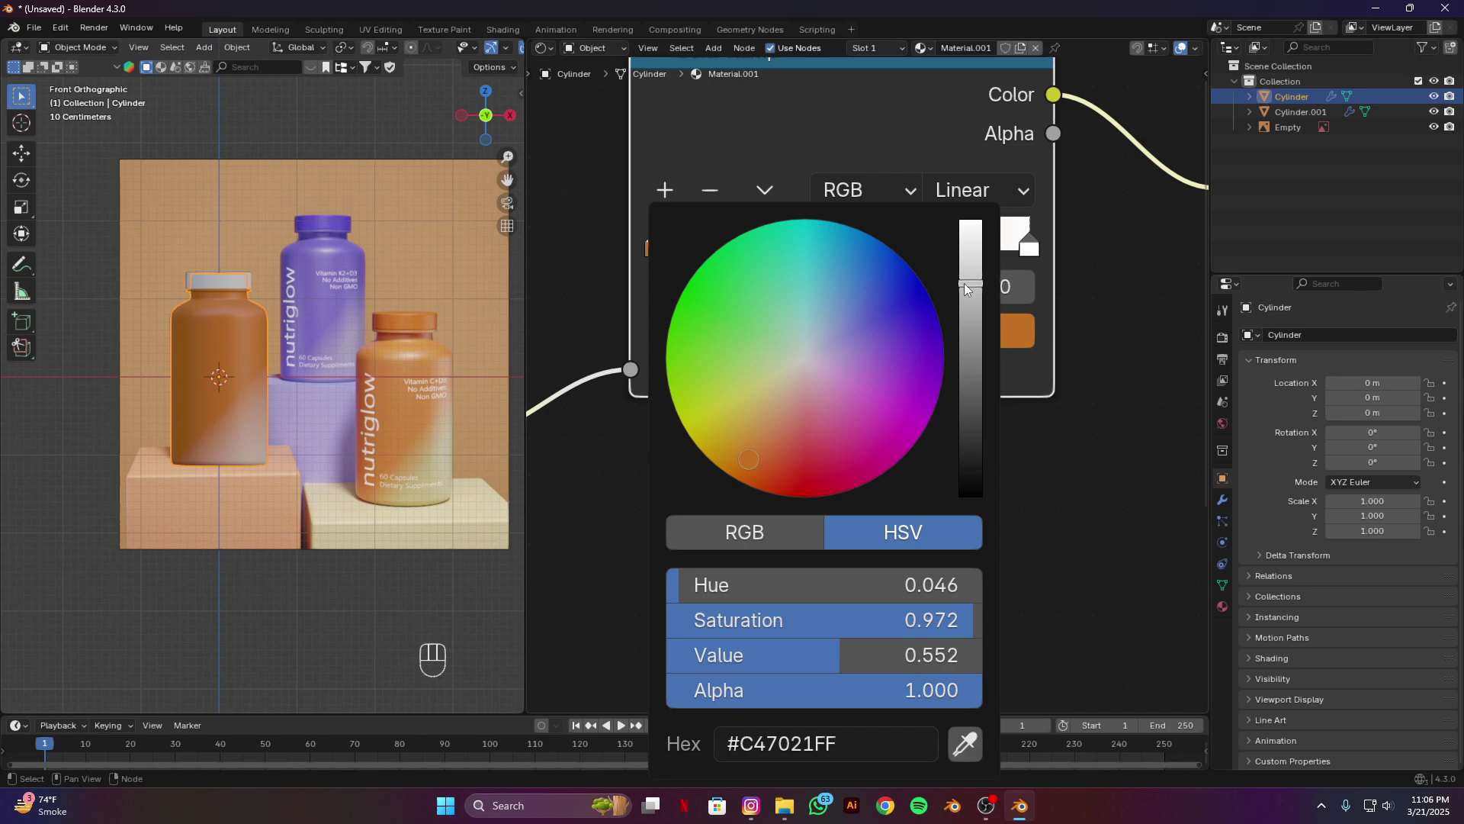
drag(964, 282, 967, 246)
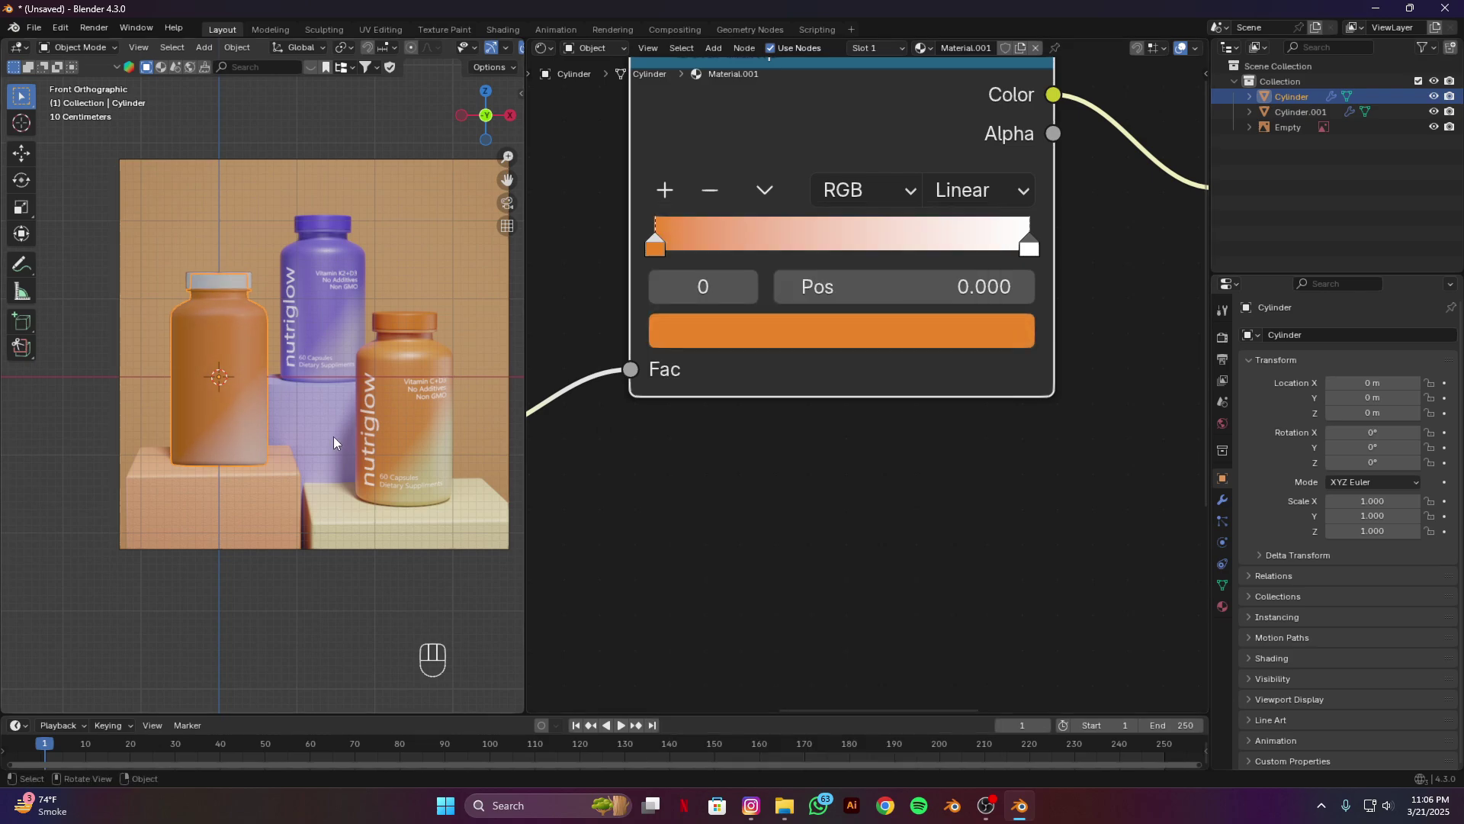
Step: Set the Color Ramp's last stop to a pale yellow-green and adjust its position along the ramp
click(1030, 246)
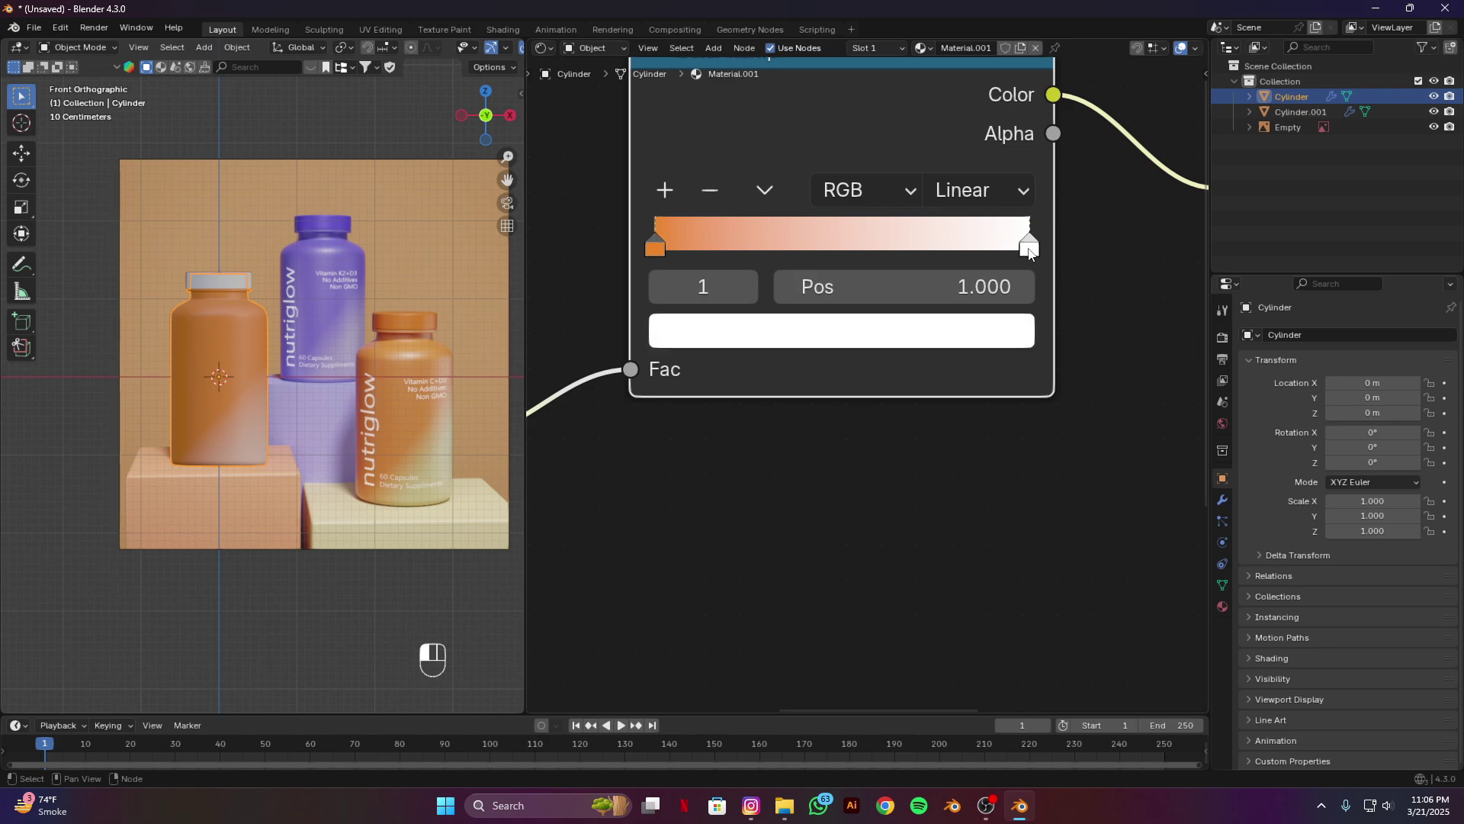
click(924, 351)
click(922, 339)
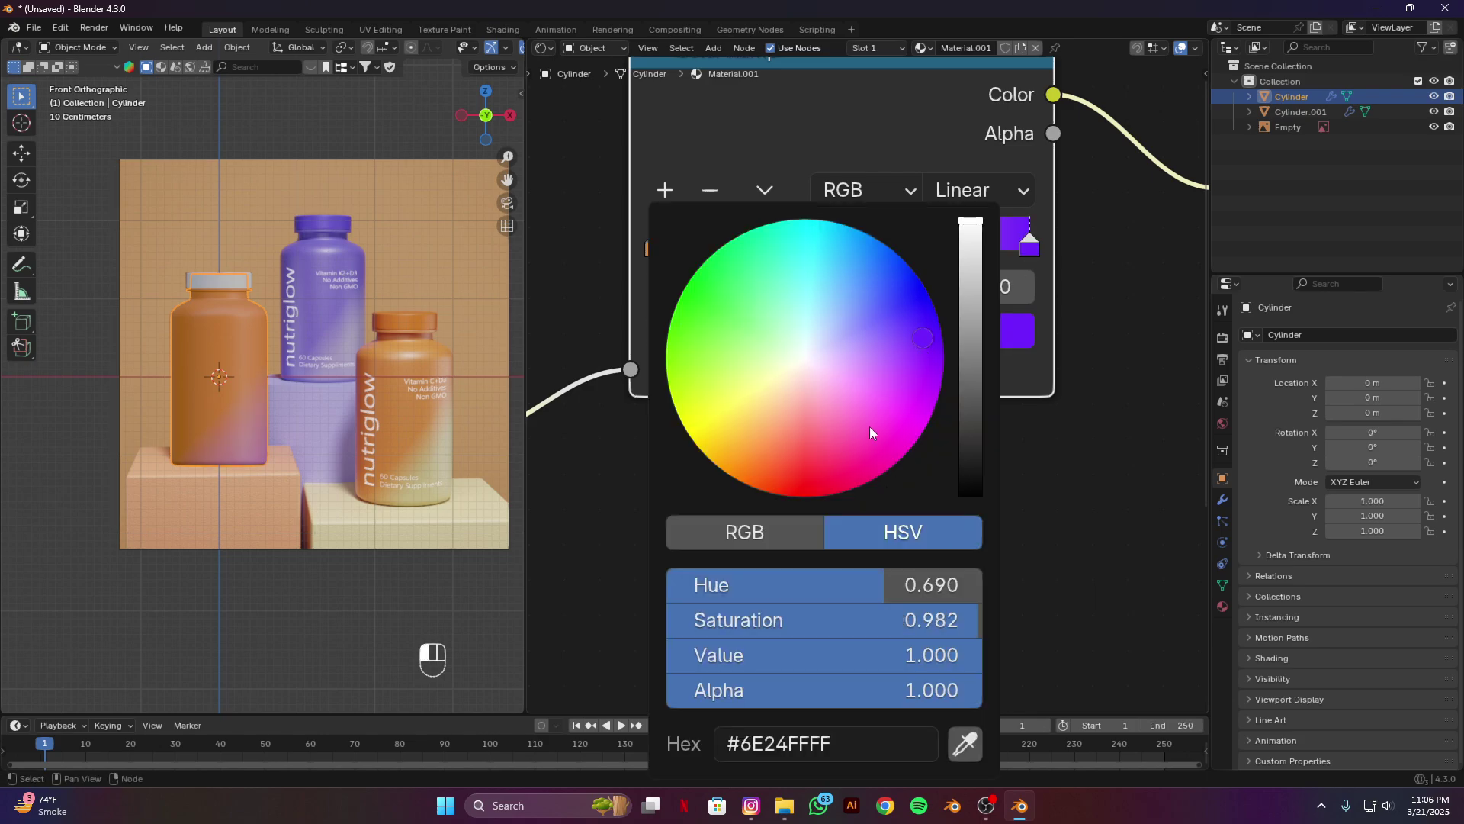
drag(915, 340, 786, 358)
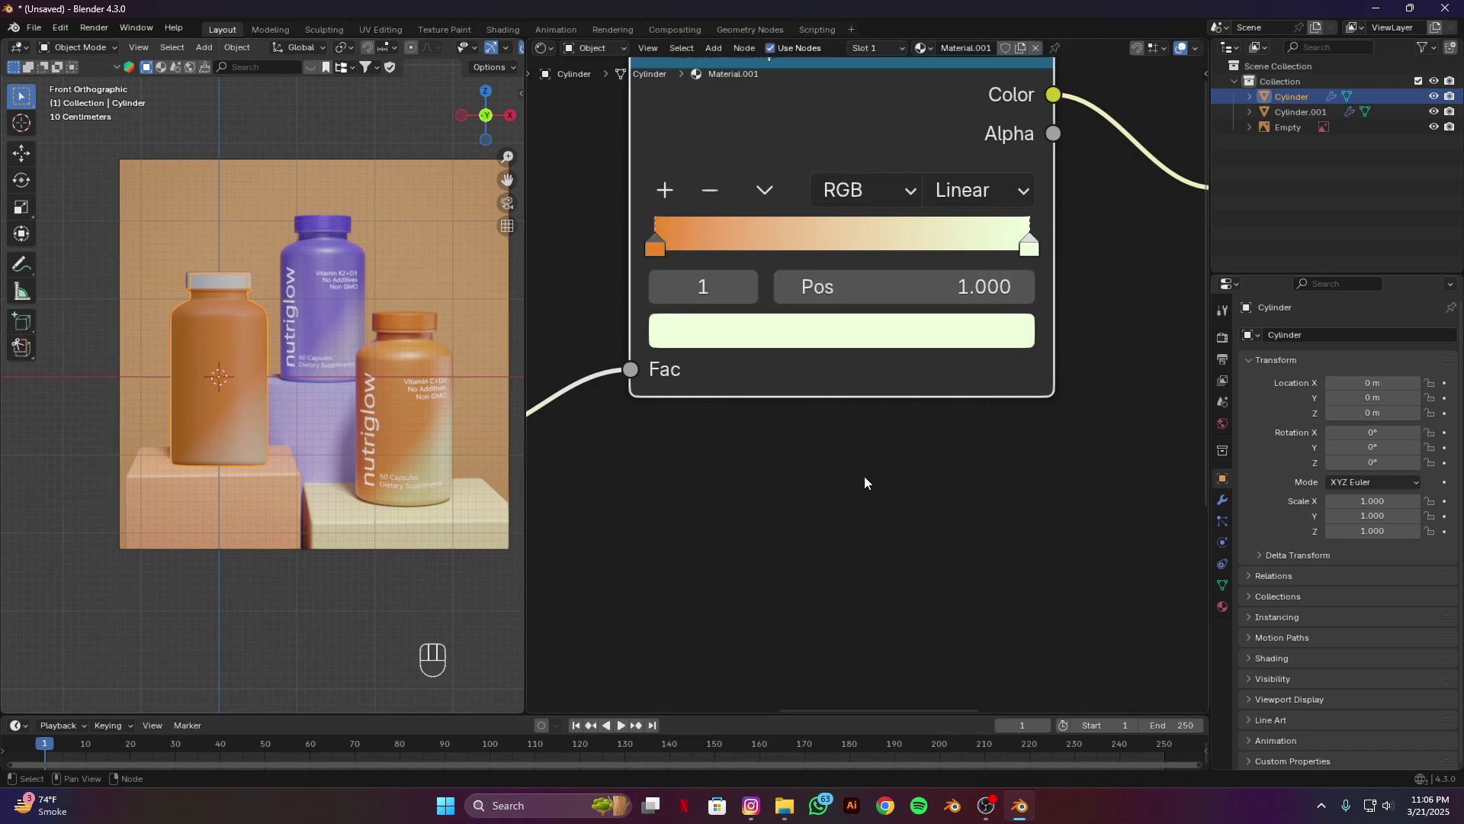
drag(1011, 246, 858, 260)
click(857, 260)
Step: Fine-tune the Mapping node's Y rotation to about -56.7°
scroll(857, 260, down, 2)
scroll(738, 439, down, 1)
middle_drag(739, 440, 591, 242)
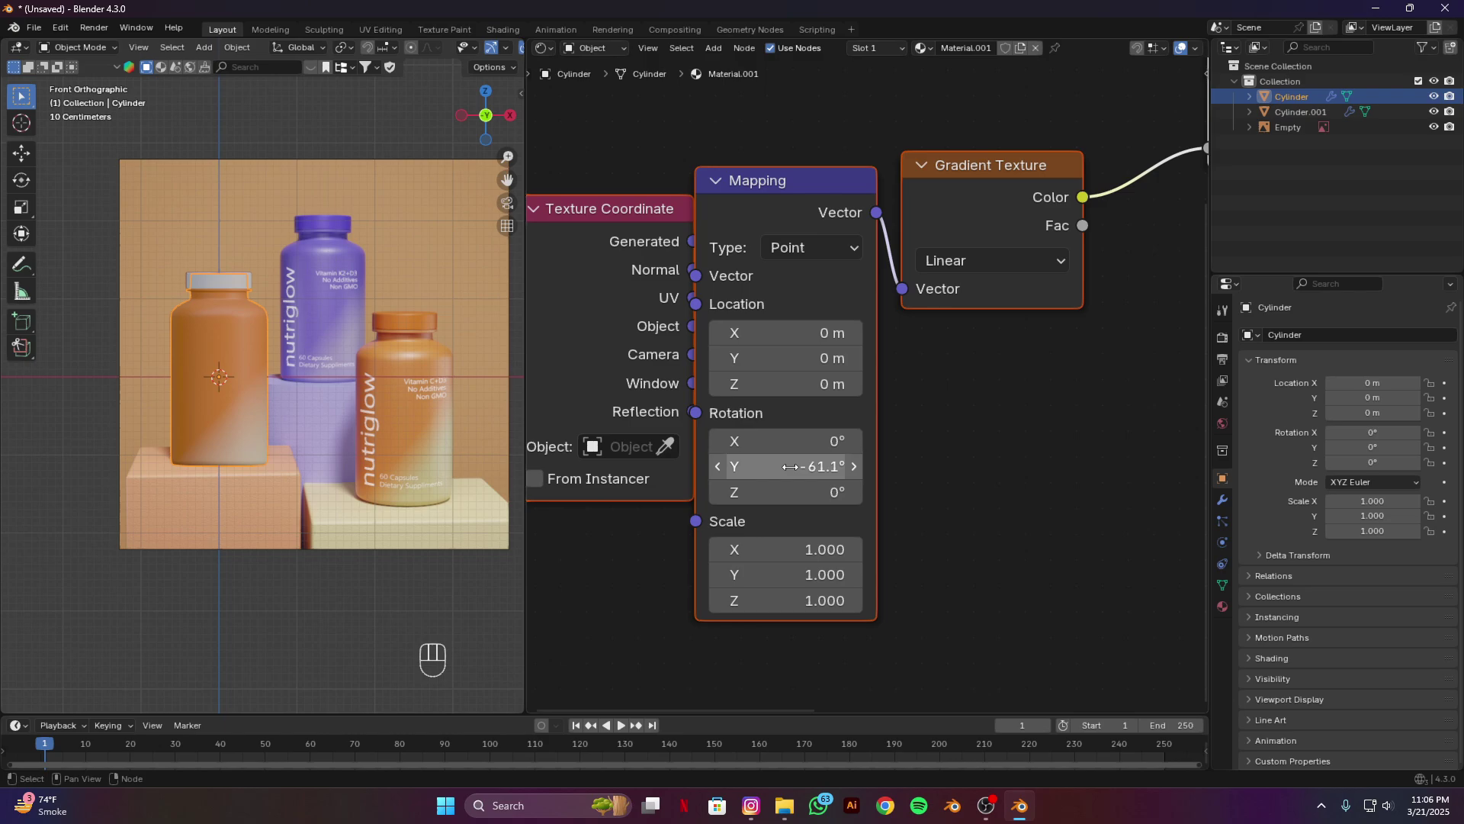
drag(782, 467, 788, 467)
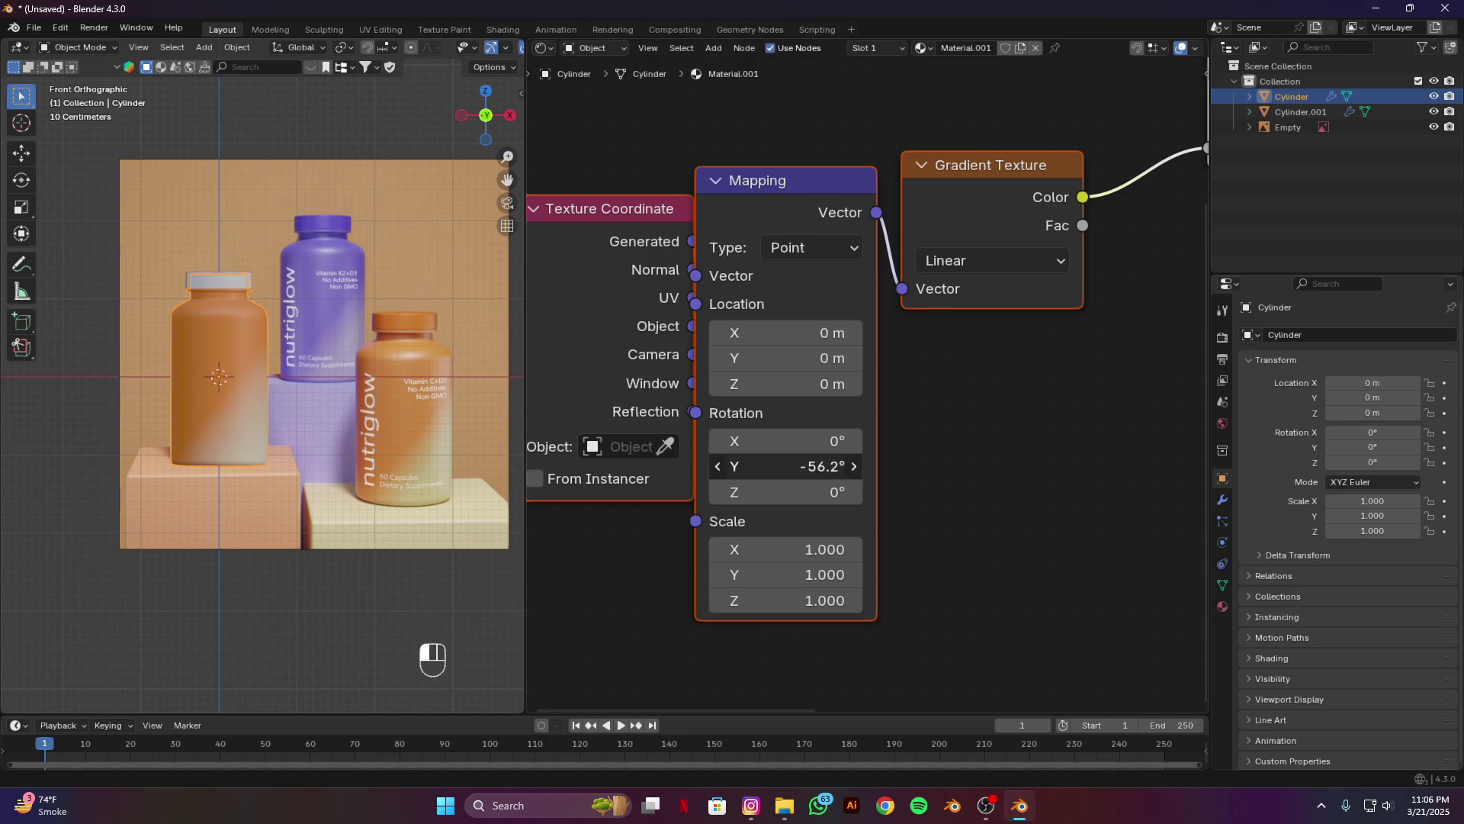
drag(788, 466, 787, 467)
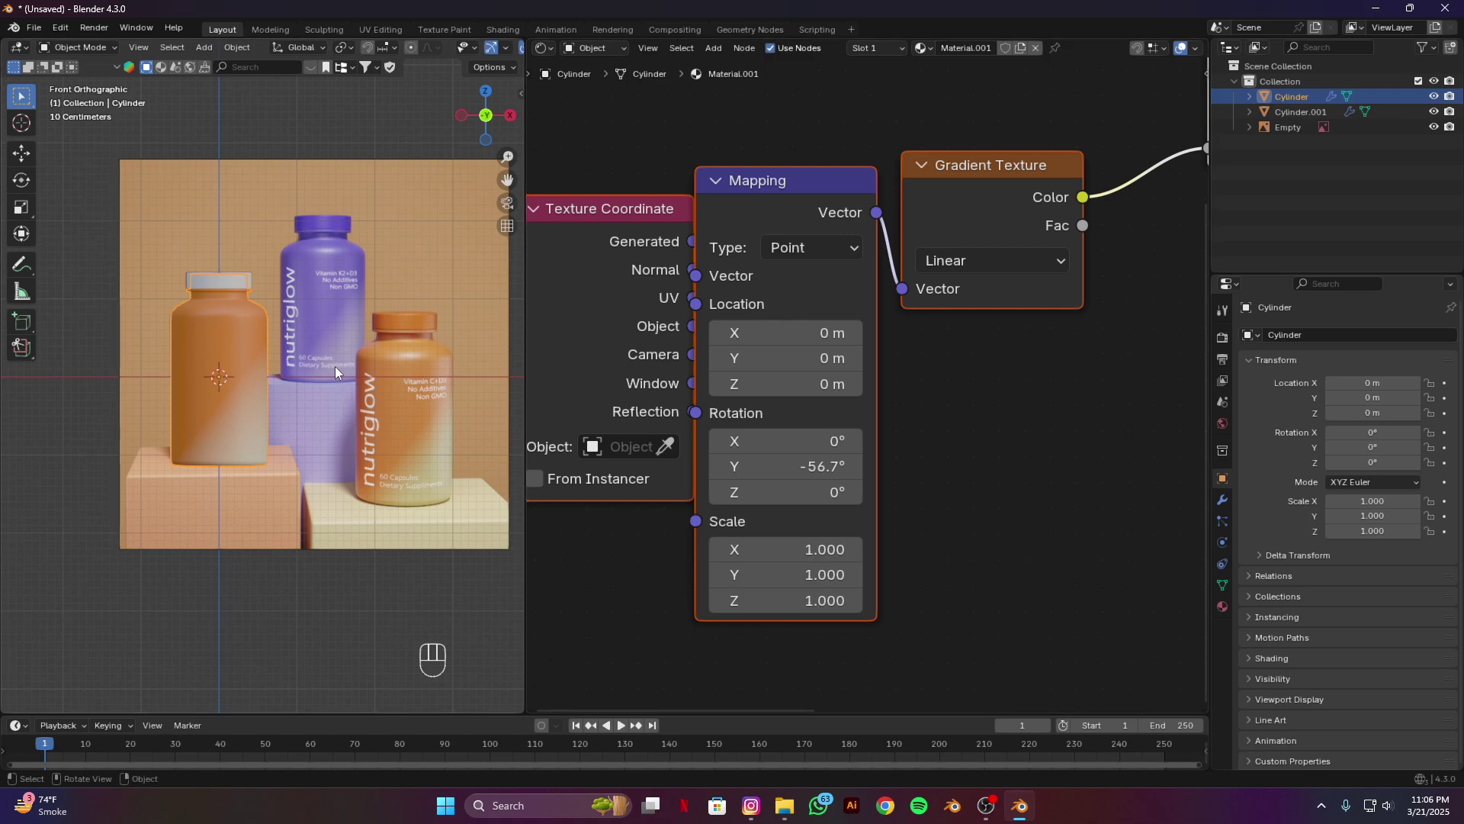
Step: Create a new material for the bottle cap
click(231, 278)
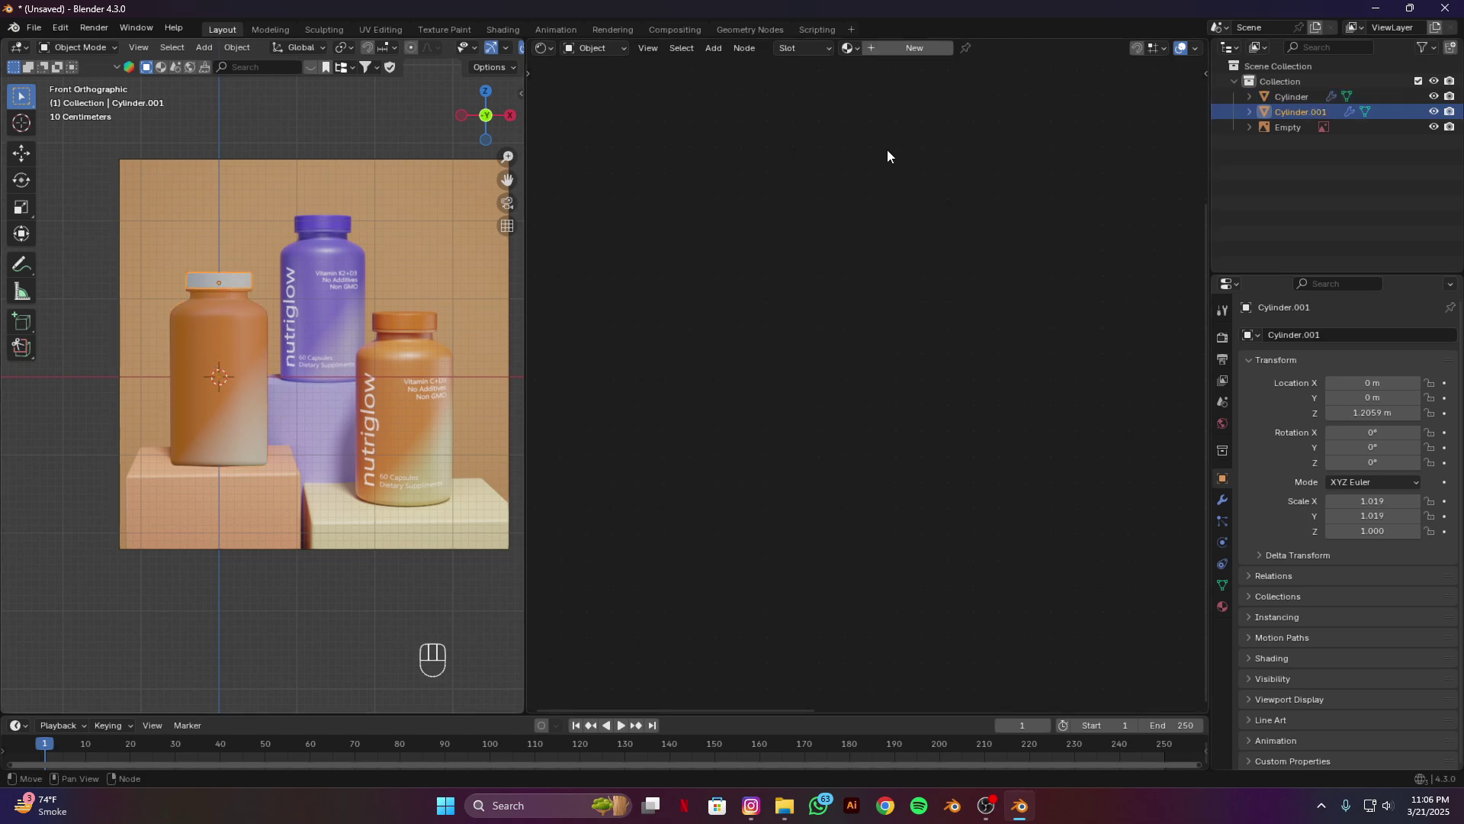
click(900, 49)
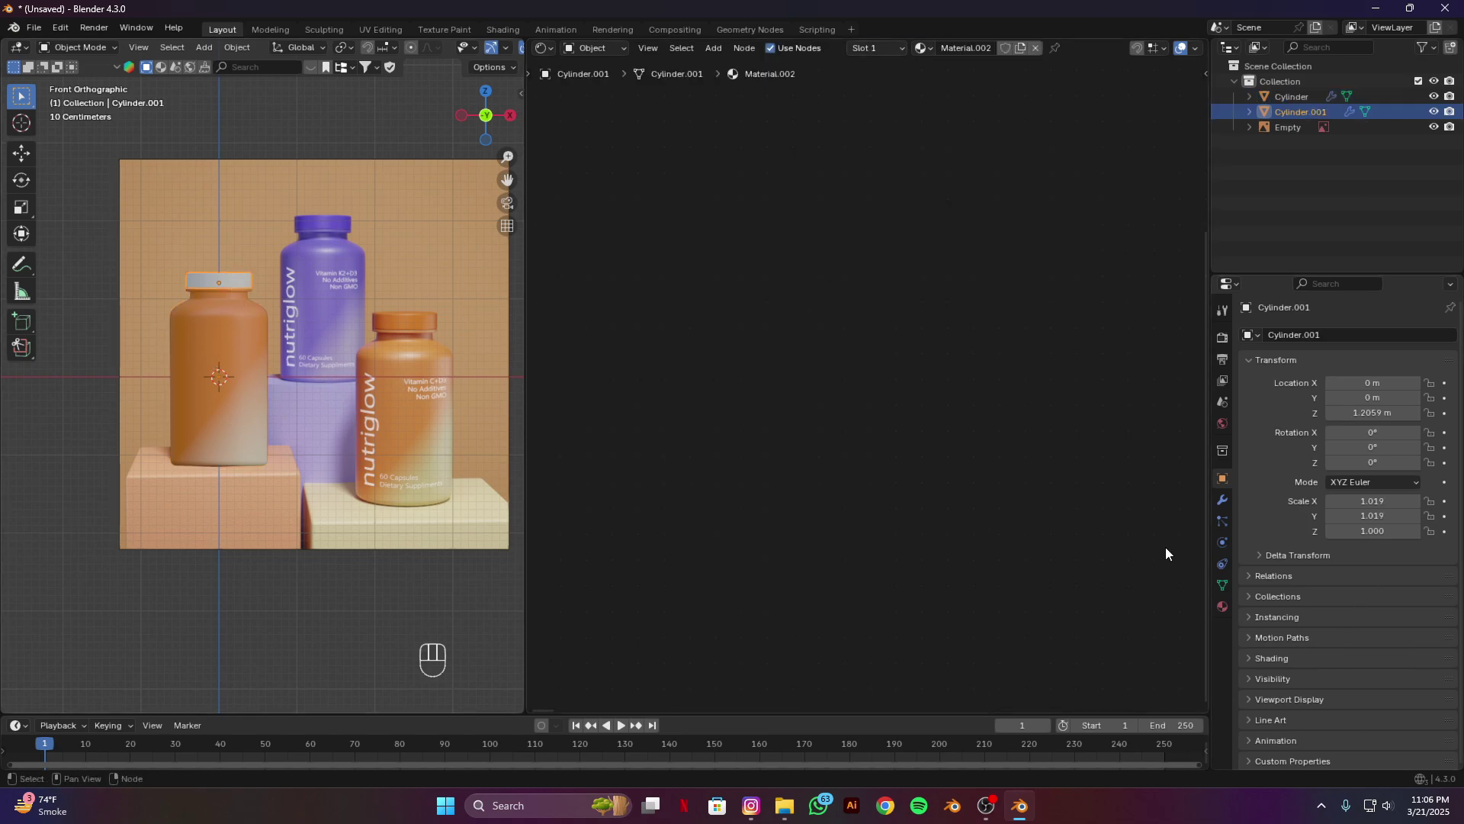
shift+middle_drag(1023, 375, 923, 430)
scroll(923, 431, up, 4)
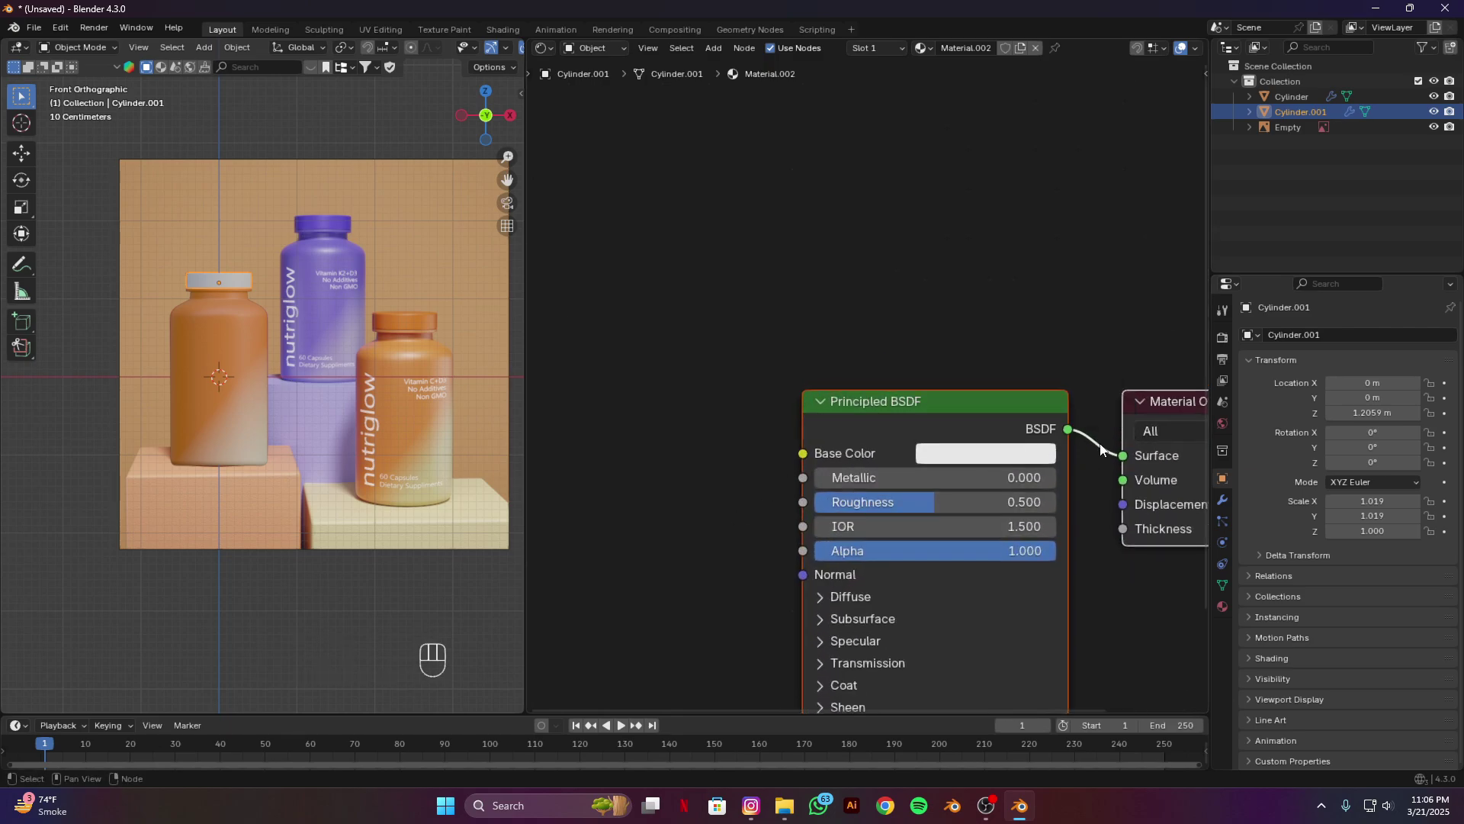
Step: Sample the cap's Base Color from the reference's orange cap and adjust it to a brighter, more saturated orange, #EE7F1AFF
click(1034, 456)
click(1114, 421)
click(420, 313)
click(981, 452)
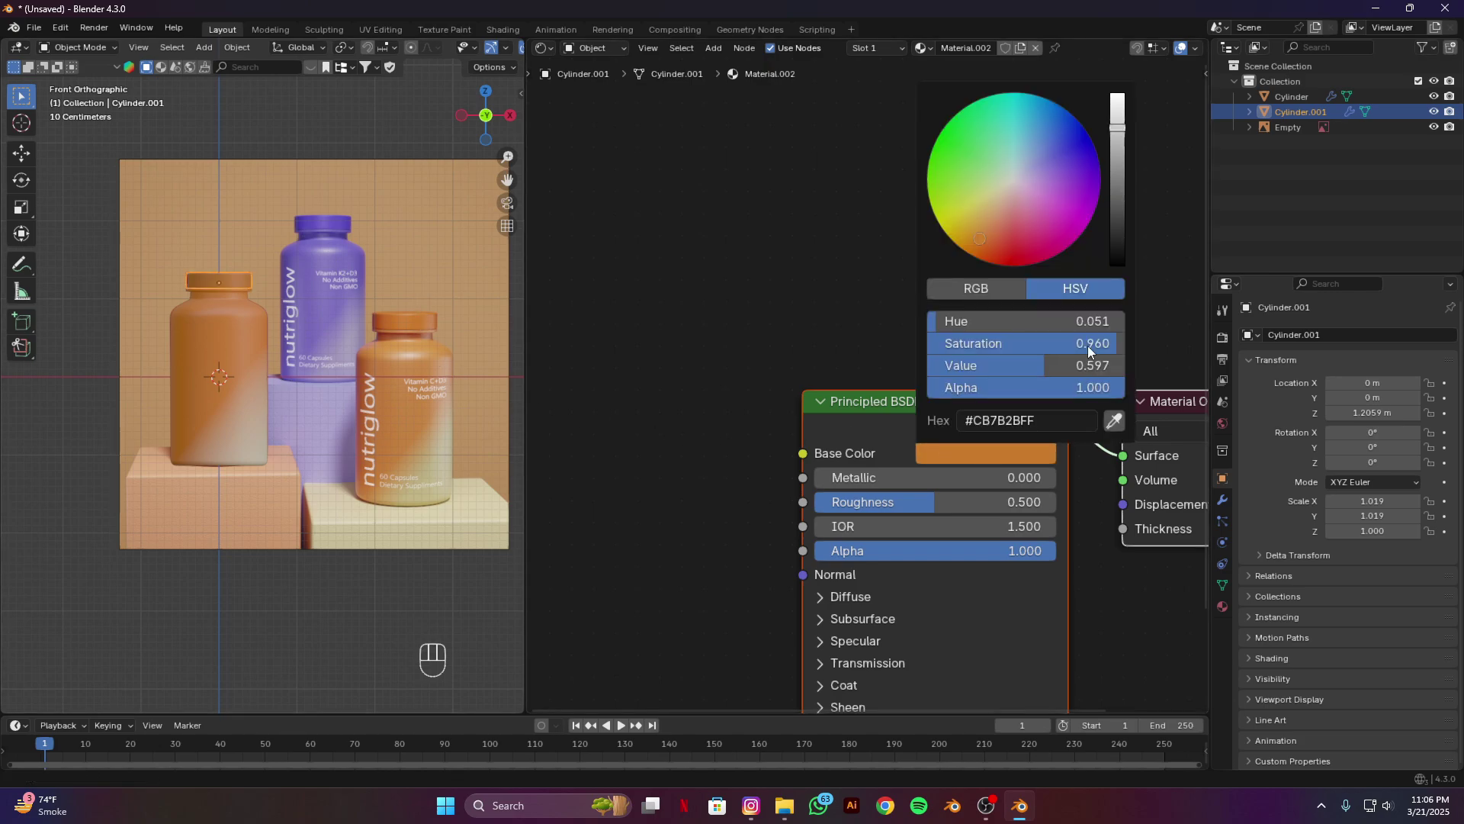
drag(1115, 130, 1117, 100)
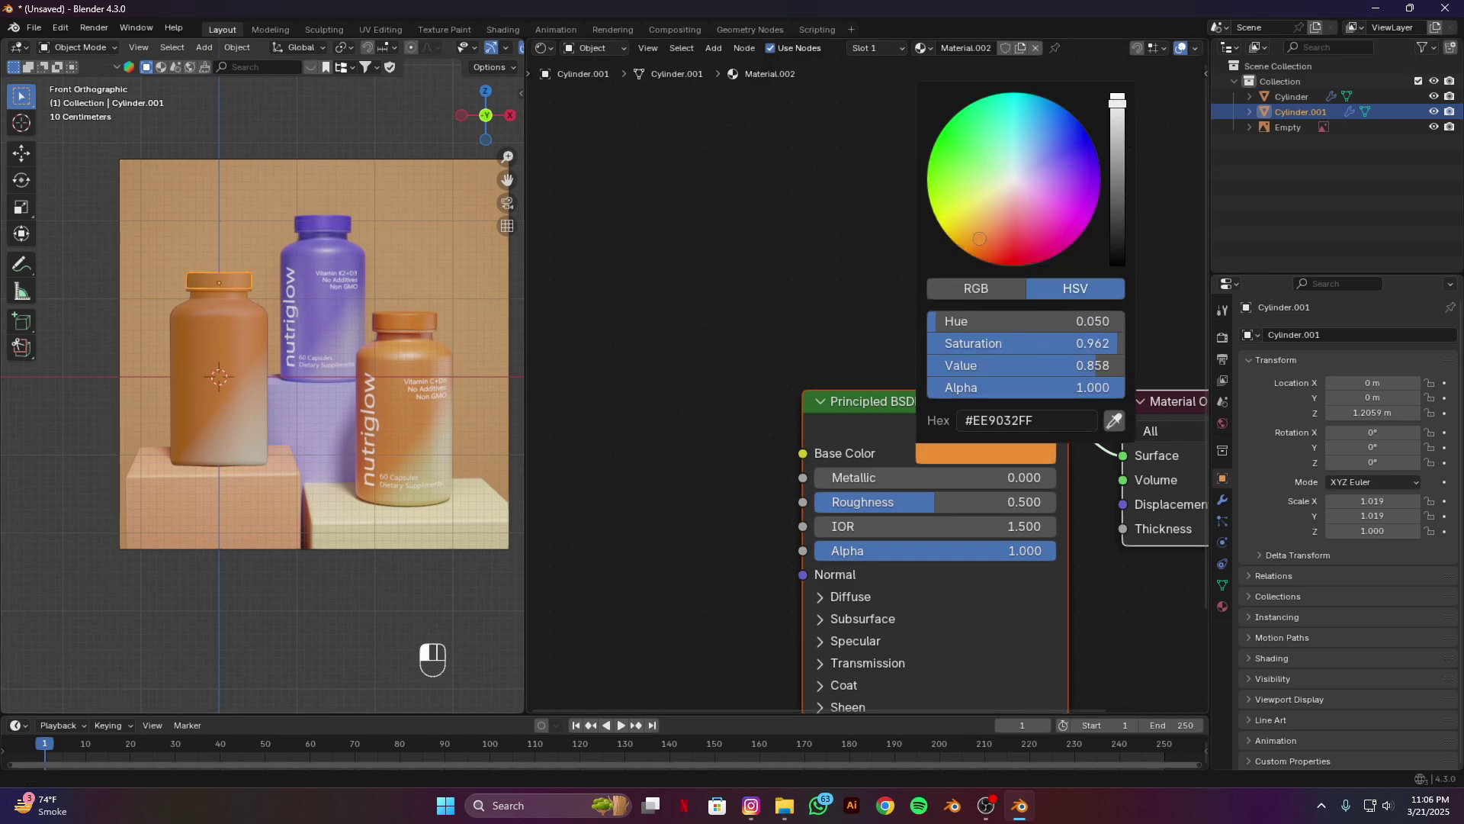
click(992, 451)
drag(982, 241, 977, 247)
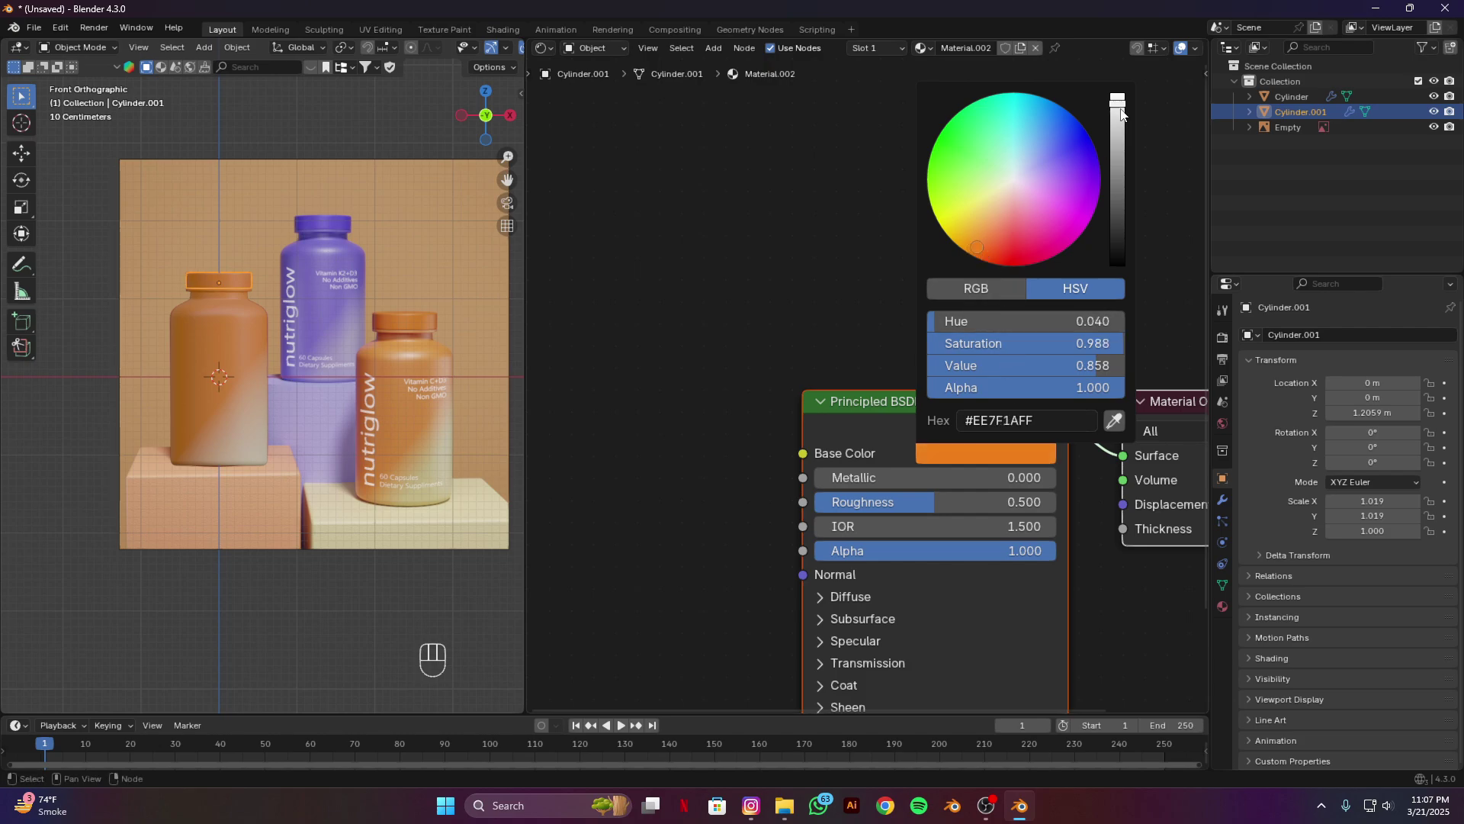
Step: Darken the cap's Base Color to #DA7418FF and set its Roughness to 0.359
drag(1121, 114, 1118, 119)
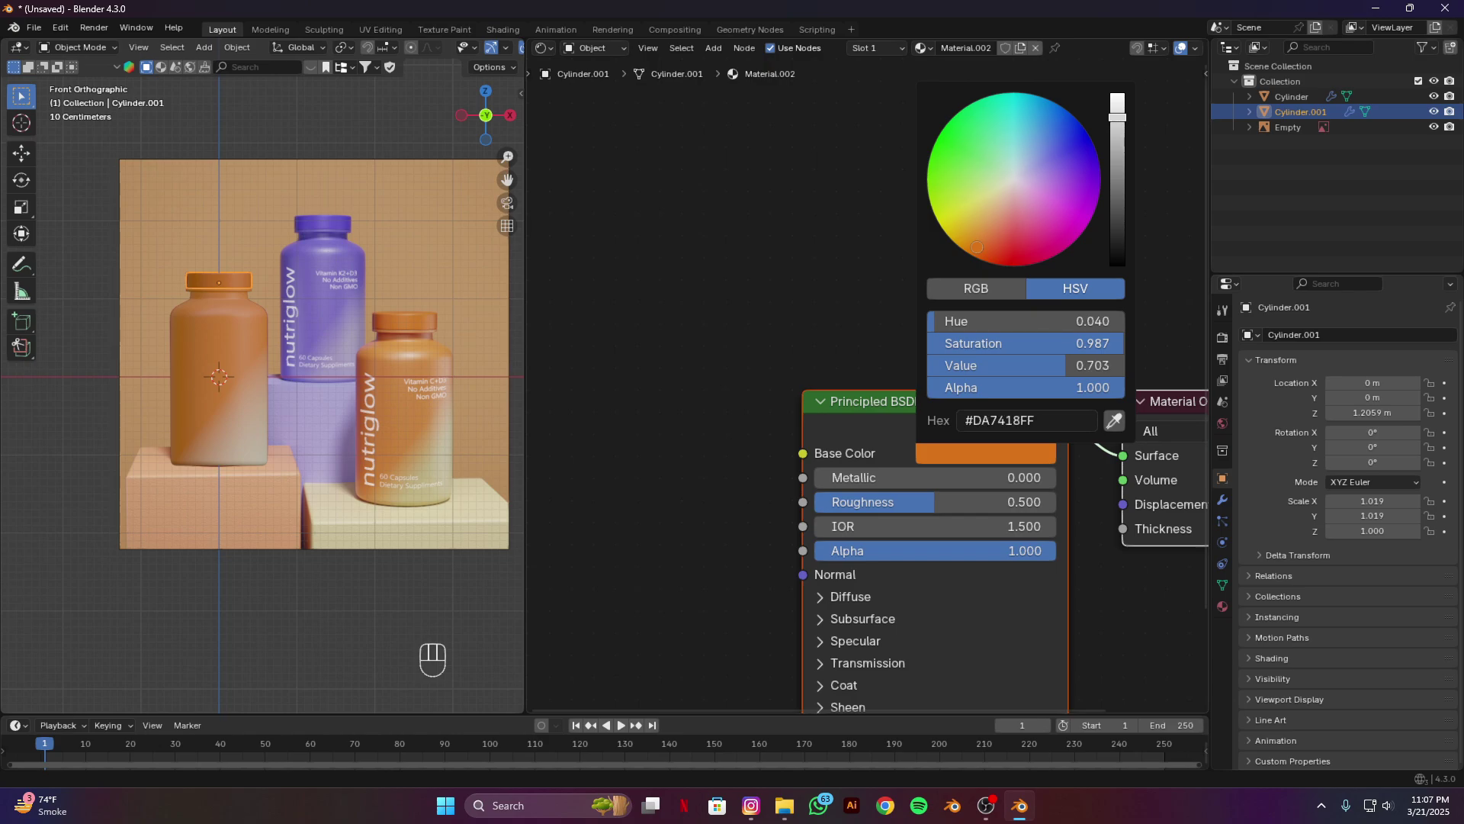
drag(919, 502, 900, 502)
Step: Stretch the cap vertically to a Z scale of about 1.016 and raise it along Z to about 1.2126 m
scroll(303, 360, up, 5)
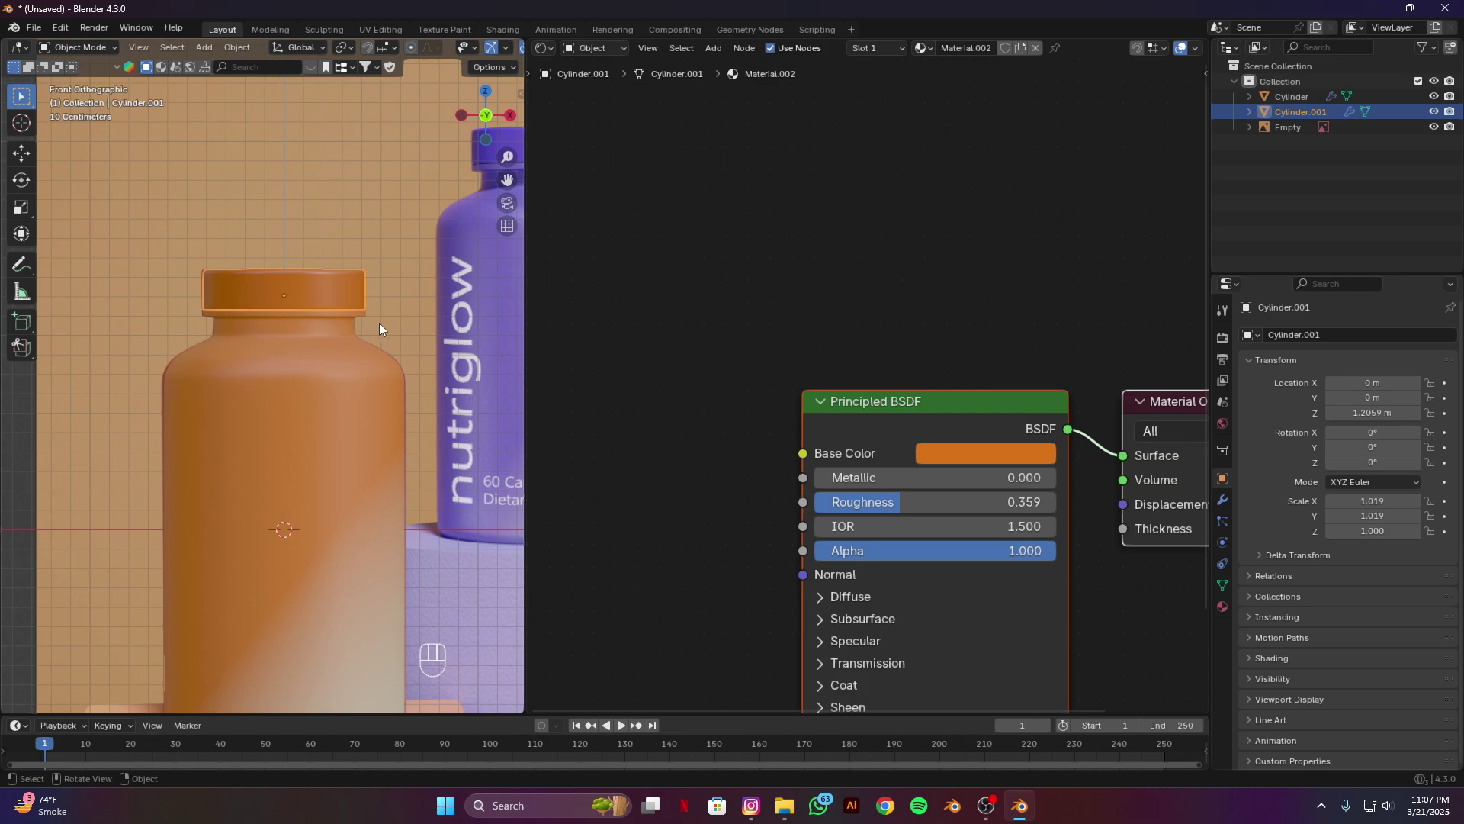
key(s)
key(z)
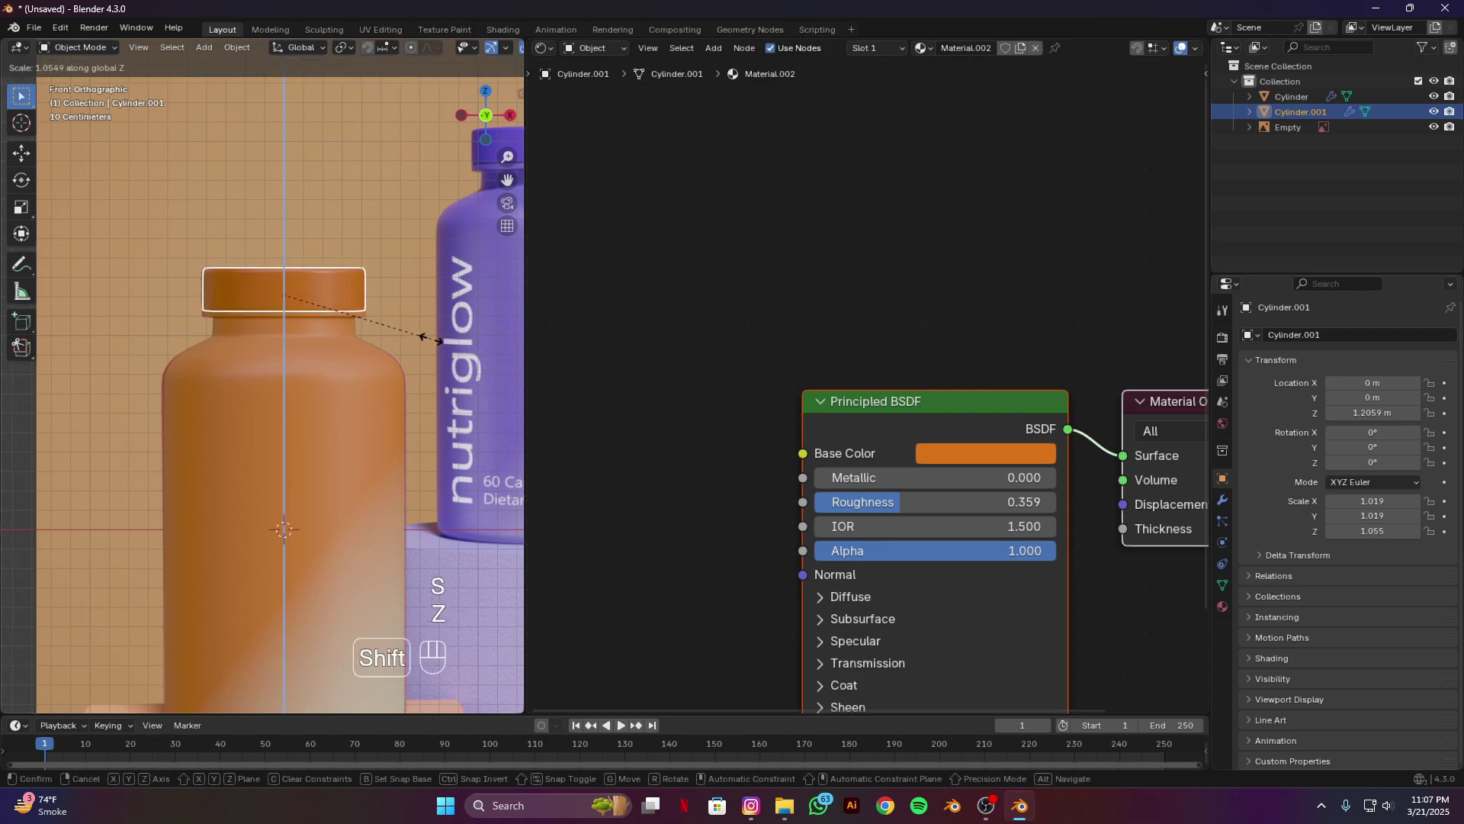
click(392, 338)
key(g)
key(z)
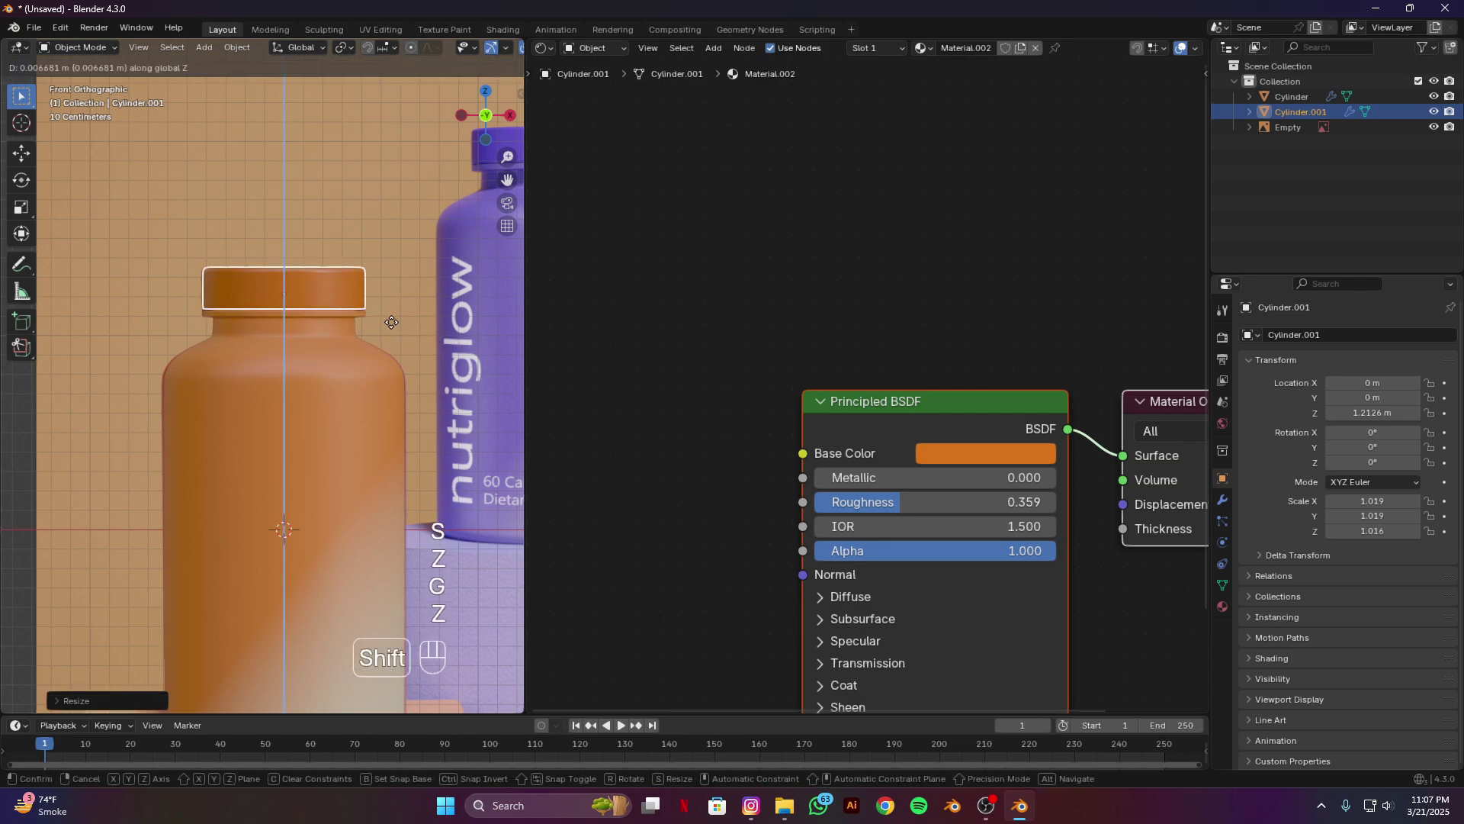
click(391, 323)
scroll(318, 346, down, 5)
scroll(318, 347, down, 2)
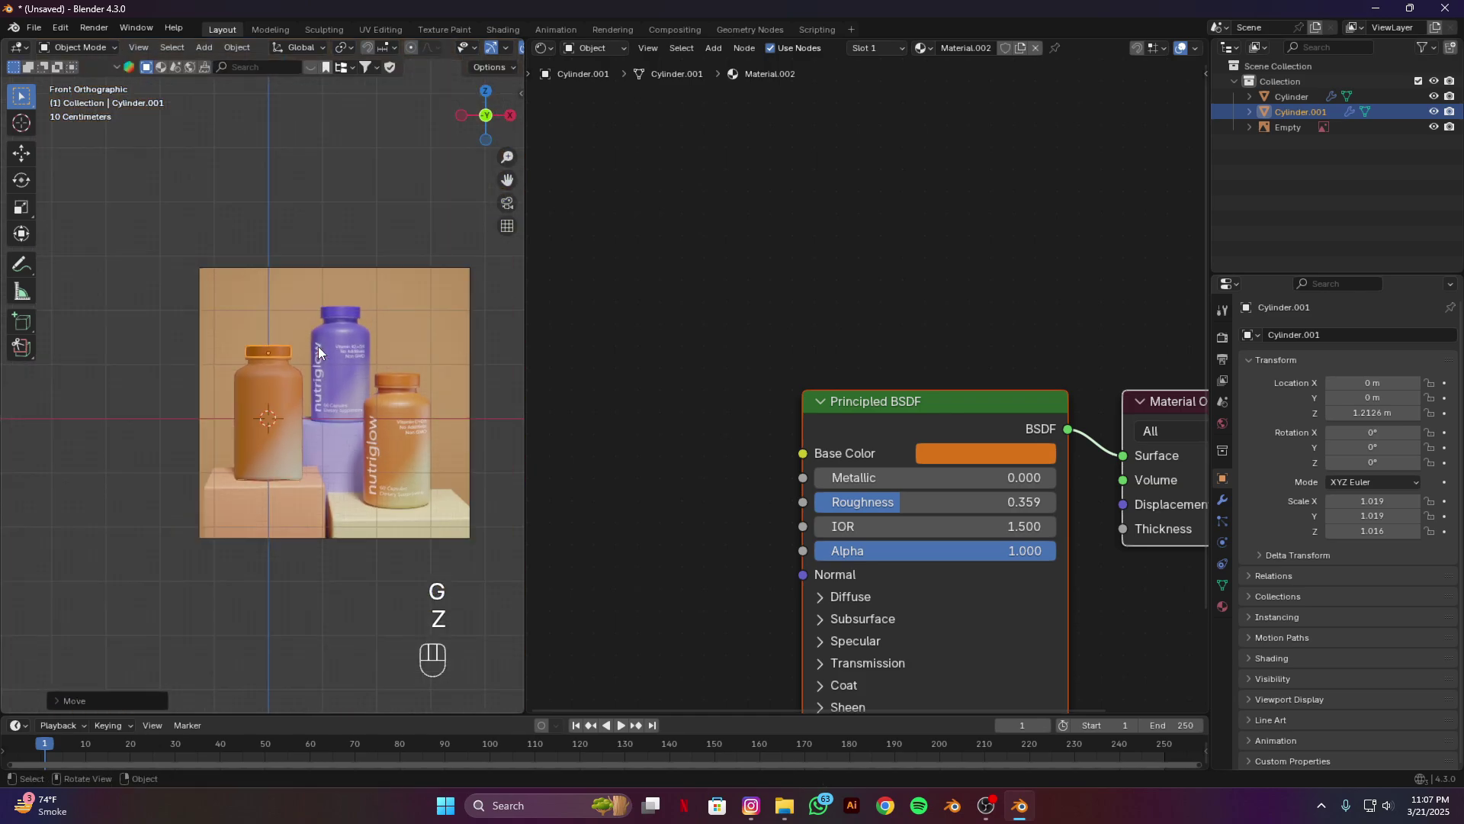
scroll(318, 346, up, 2)
scroll(317, 347, down, 1)
scroll(313, 377, up, 2)
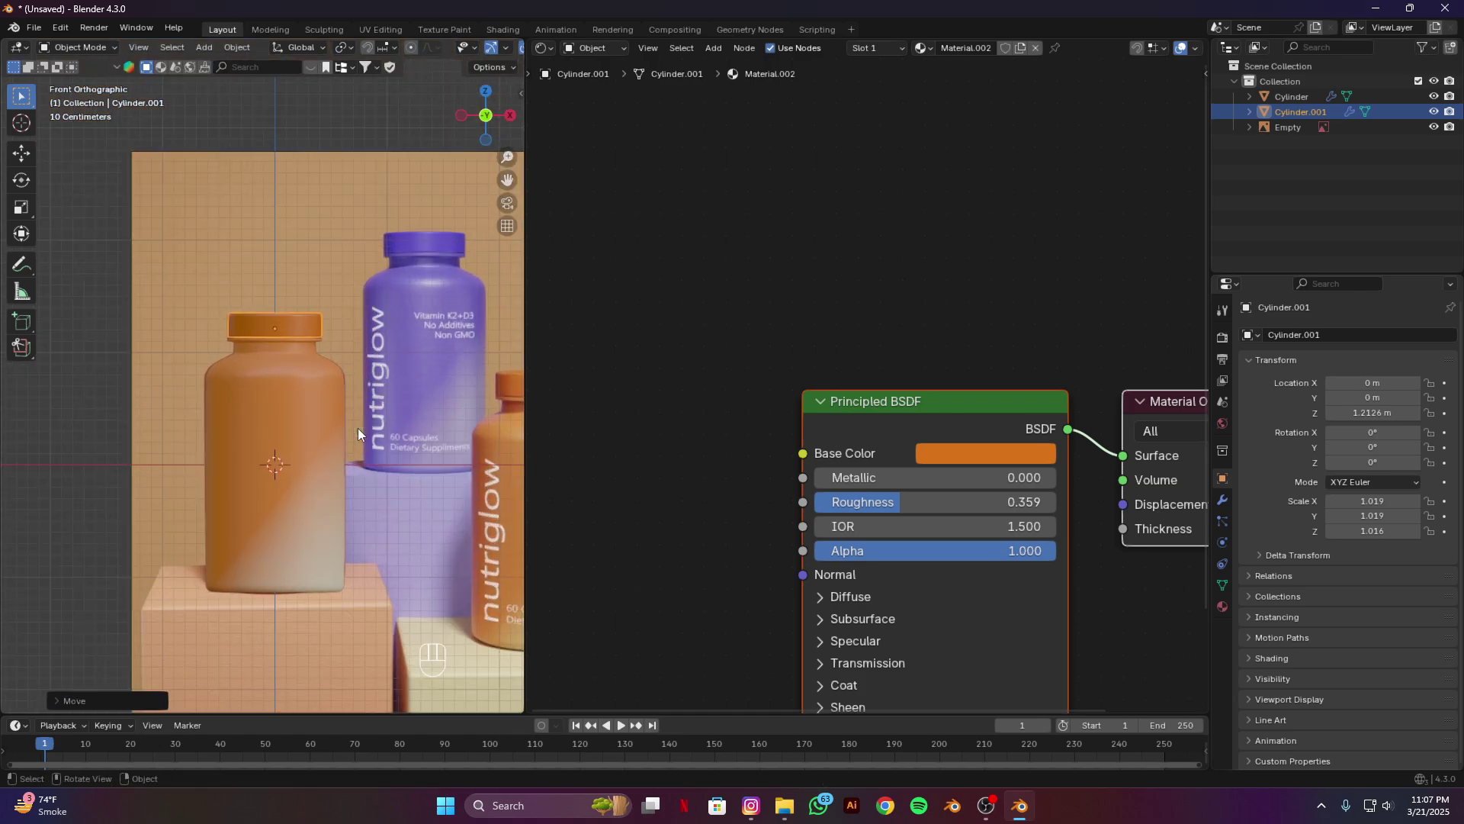
shift+middle_drag(359, 428, 215, 402)
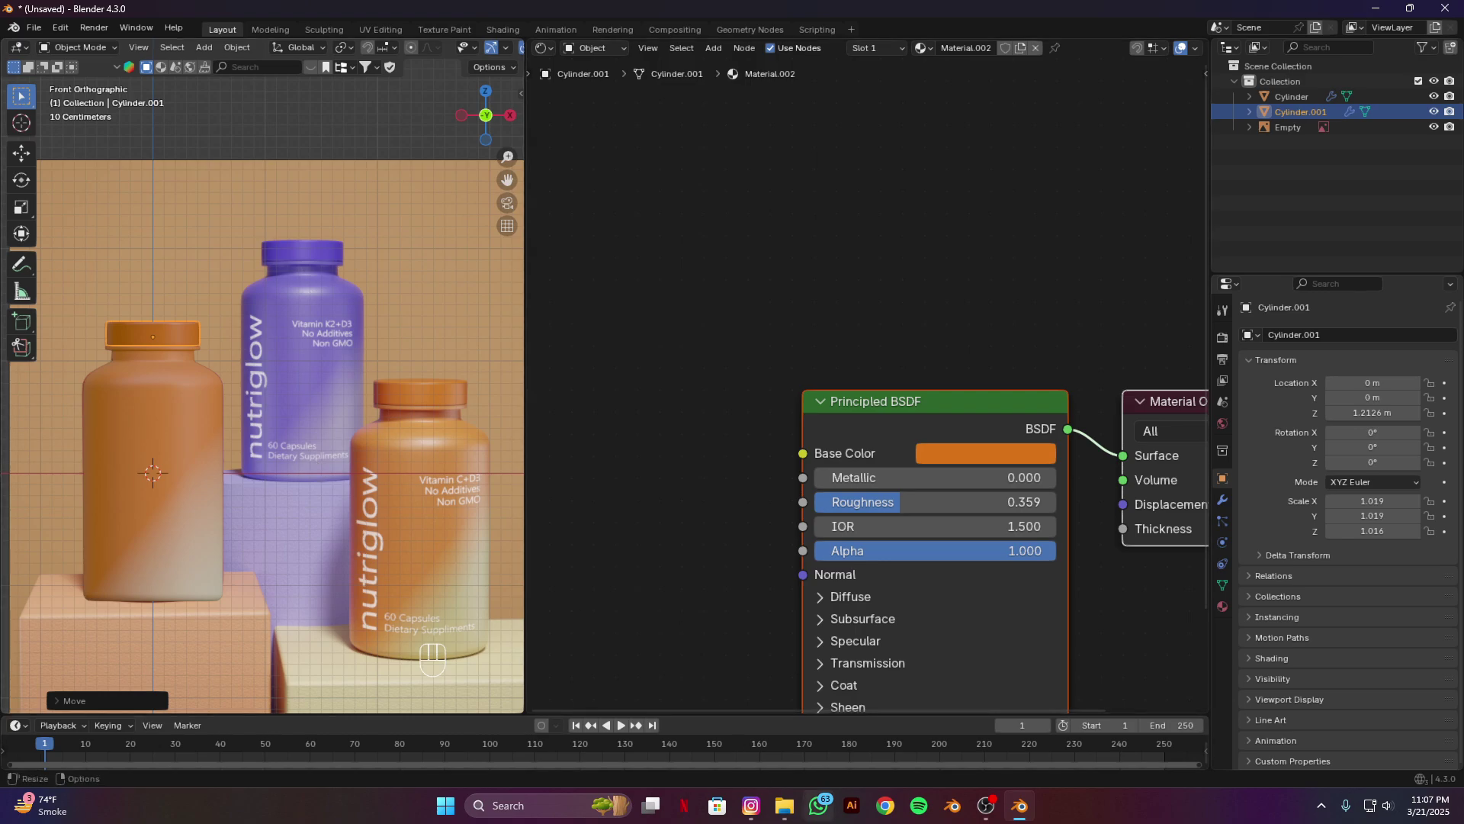
click(785, 806)
drag(1122, 542, 1142, 636)
drag(493, 131, 840, 326)
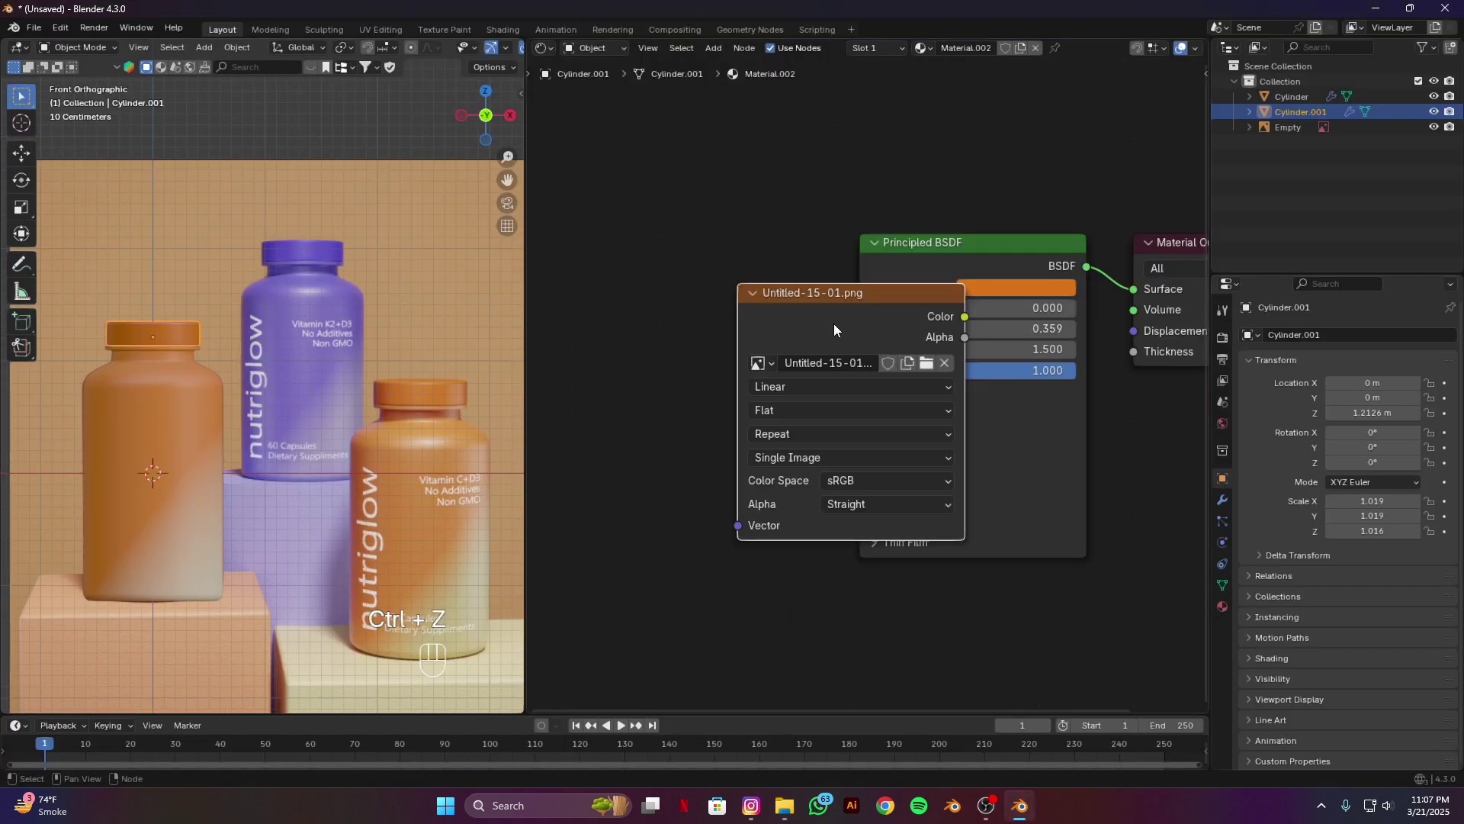
key(Delete)
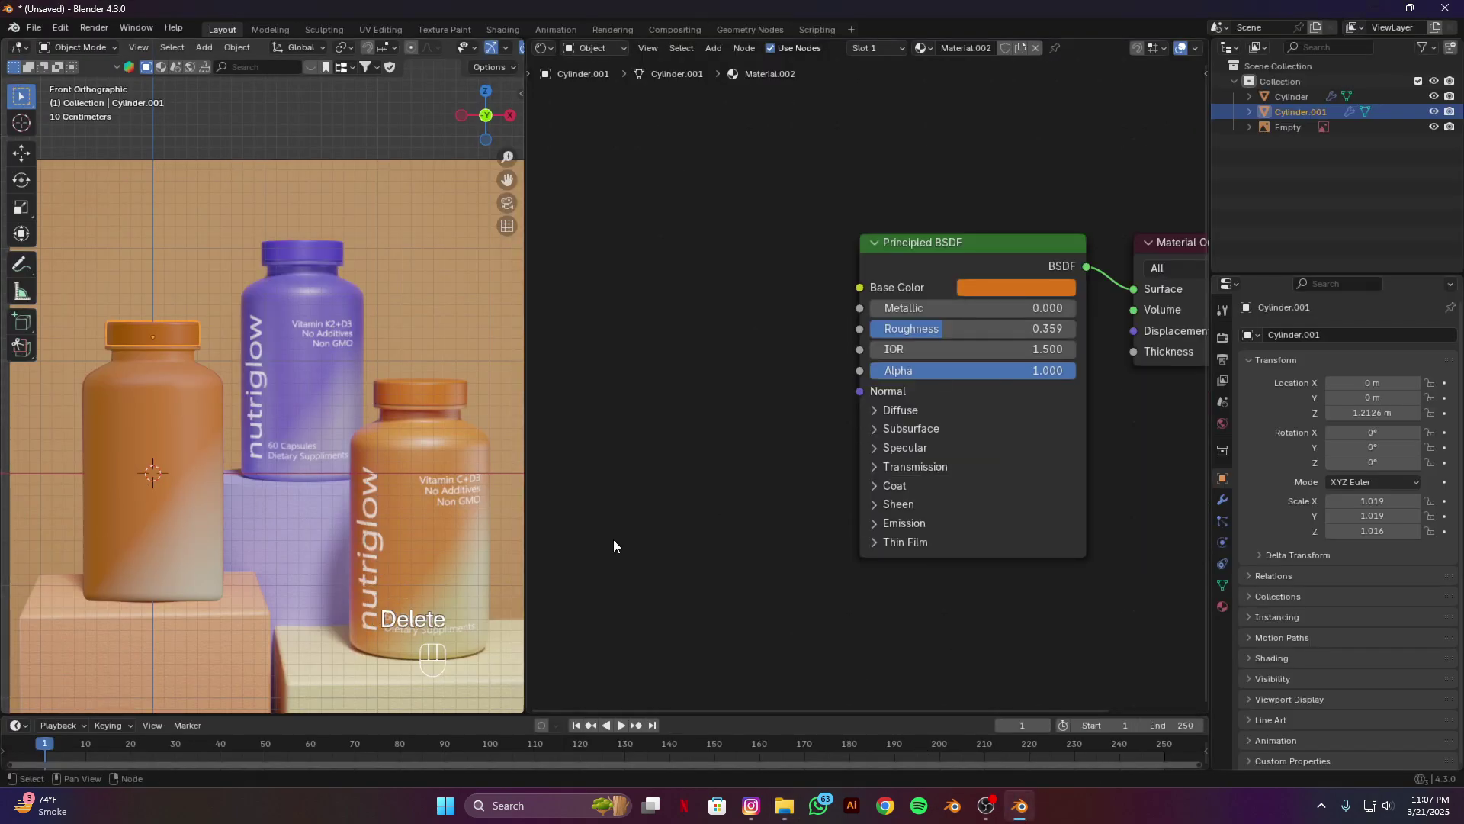
Step: Add the label image Untitled-15-01.png from the file browser to the bottle body's material as an image texture
click(130, 427)
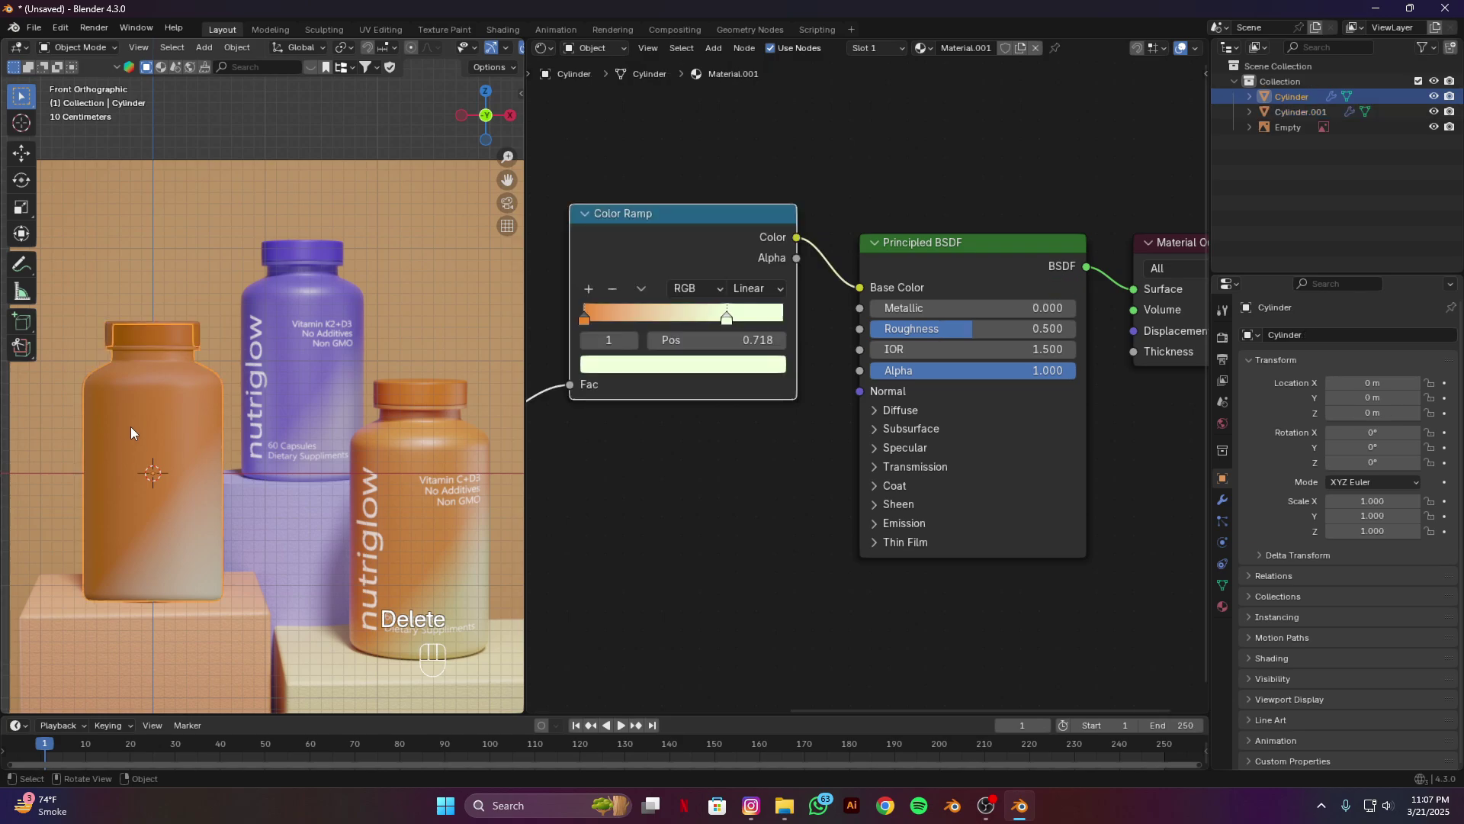
click(773, 819)
drag(501, 157, 753, 483)
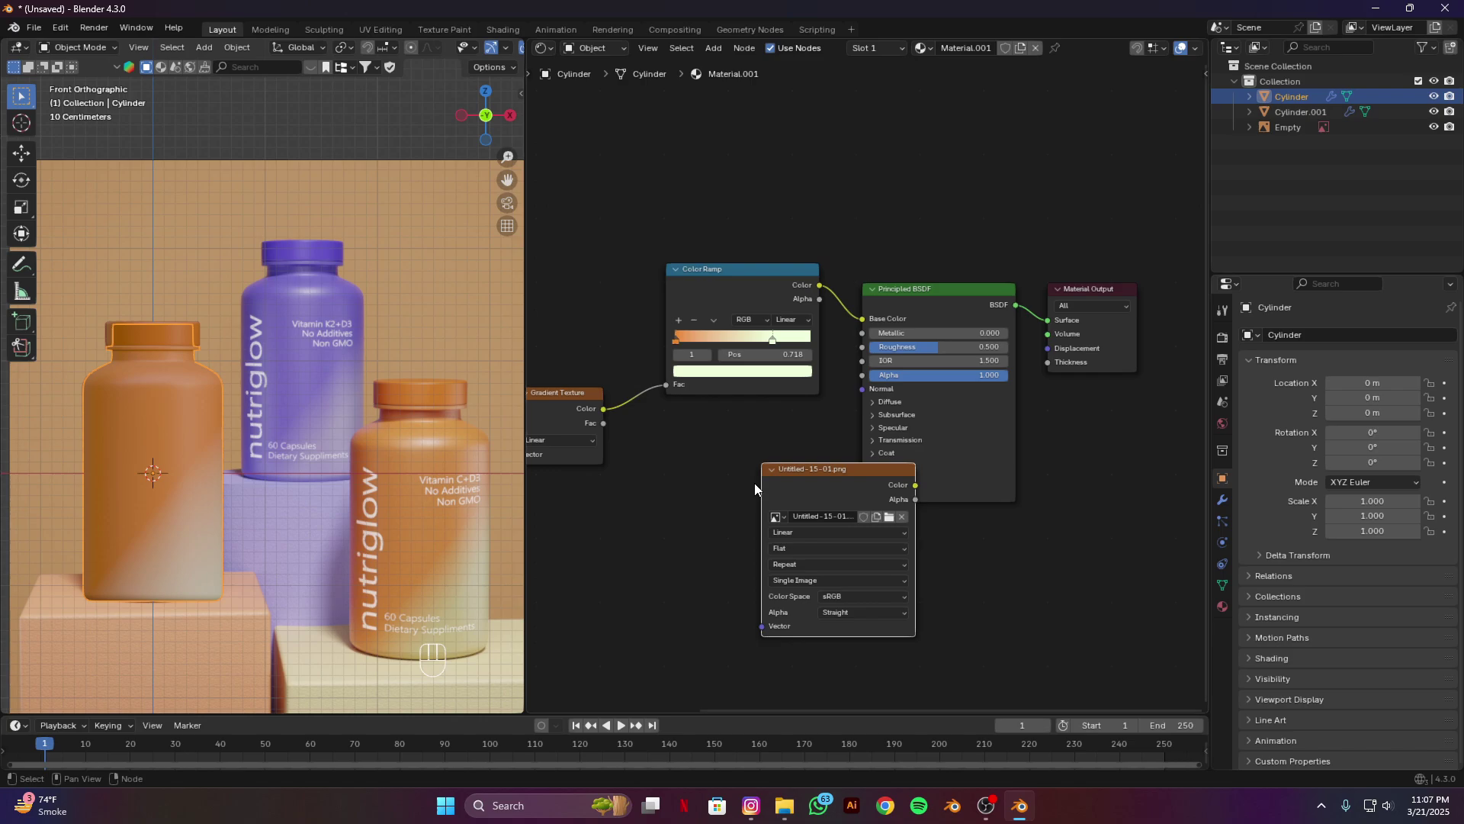
Step: Insert an Add Shader node between the Principled BSDF and Material Output, and connect the label image's Color to its second shader input
key(shift+a)
click(741, 363)
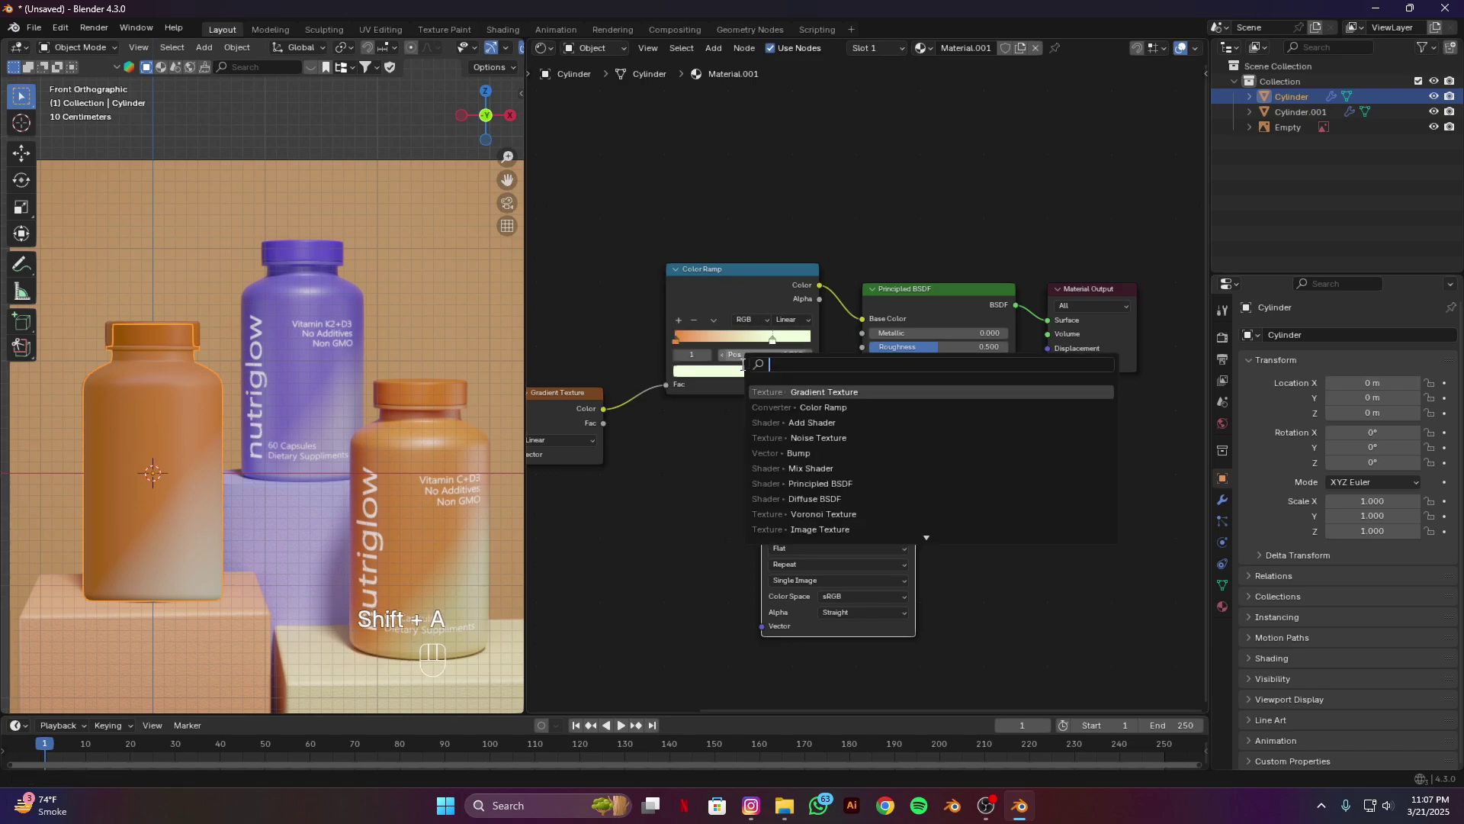
text(add)
key(Return)
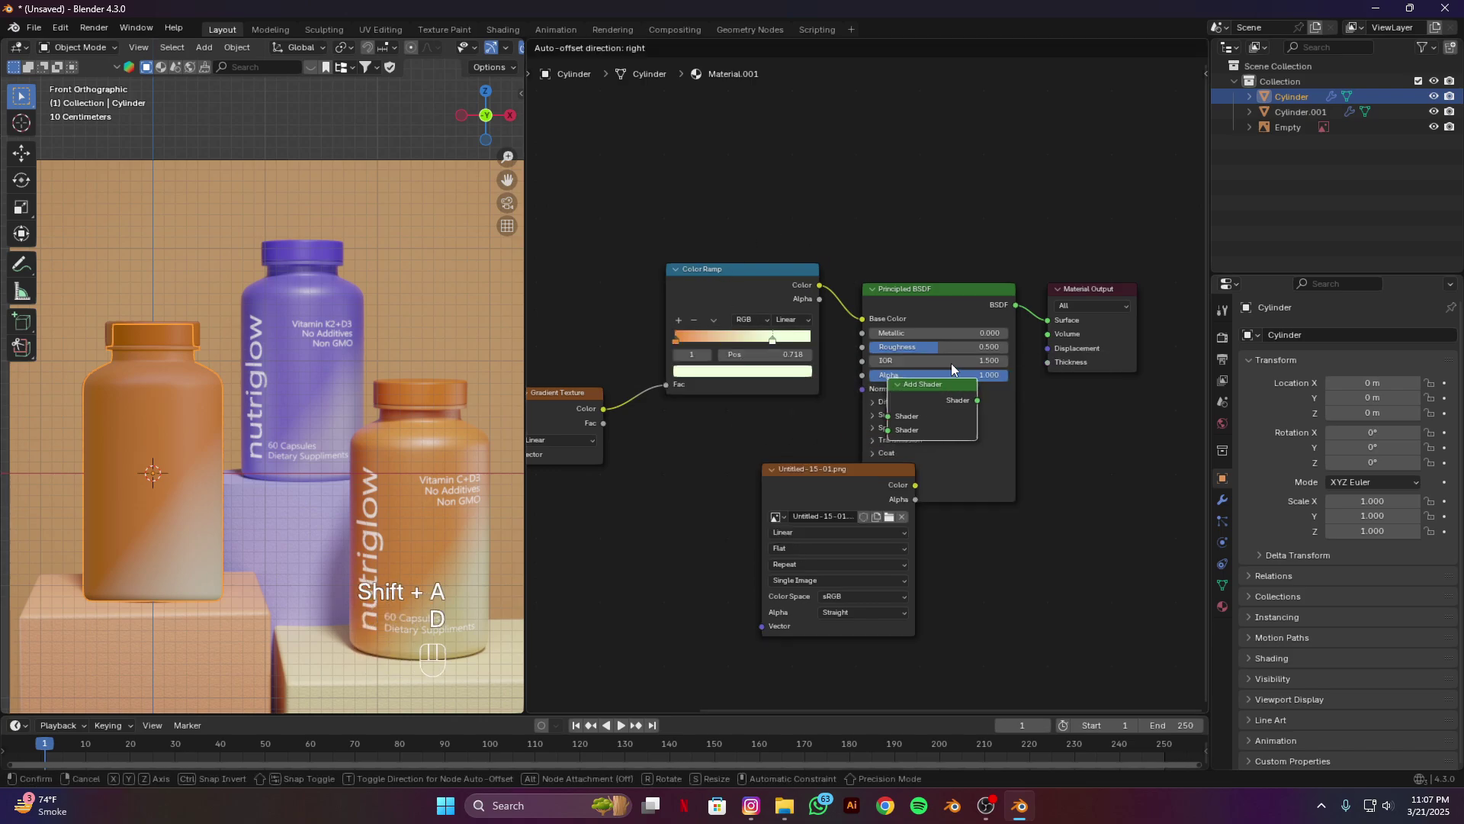
click(999, 282)
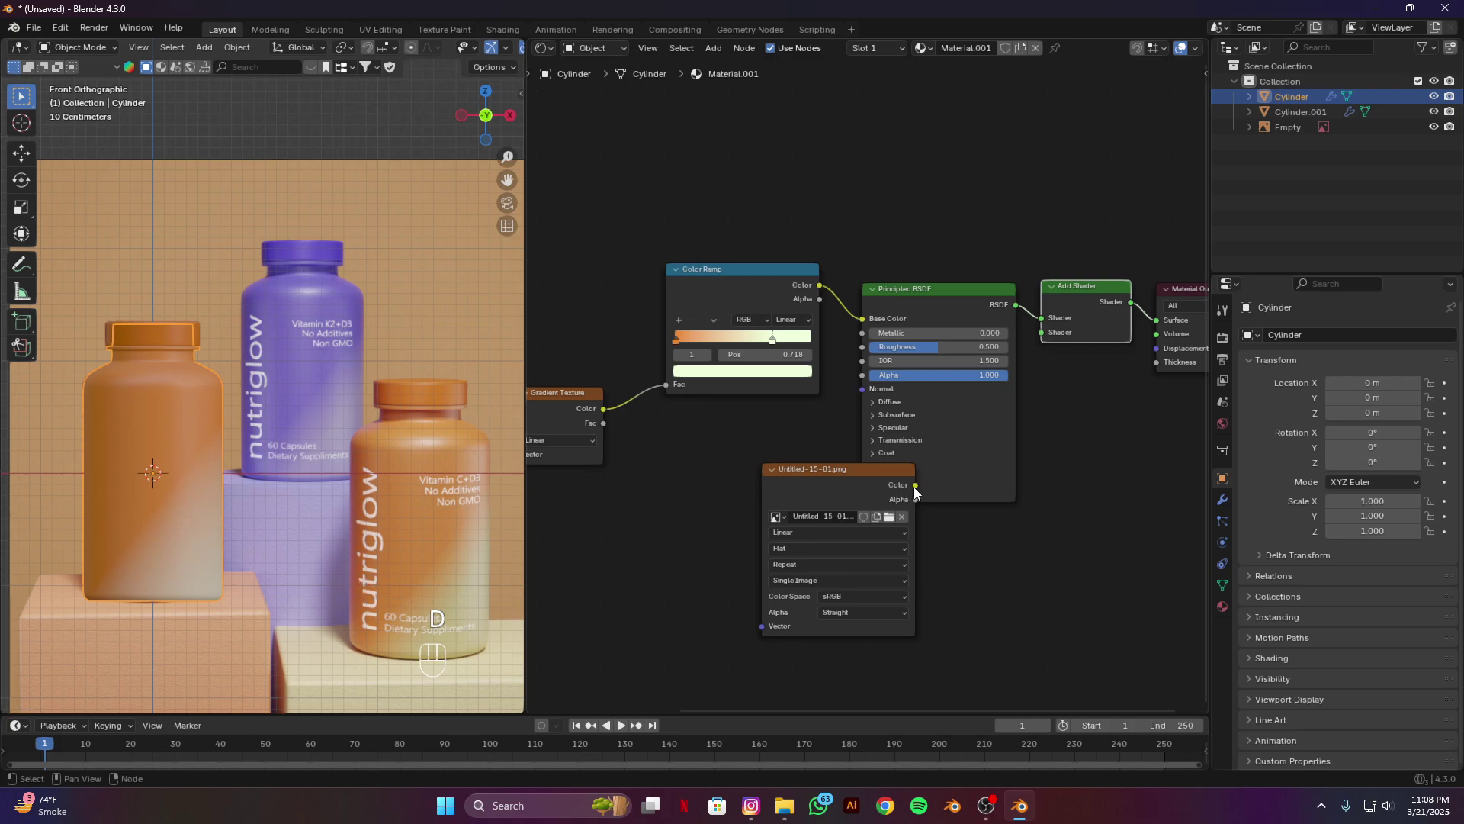
drag(915, 485, 1051, 332)
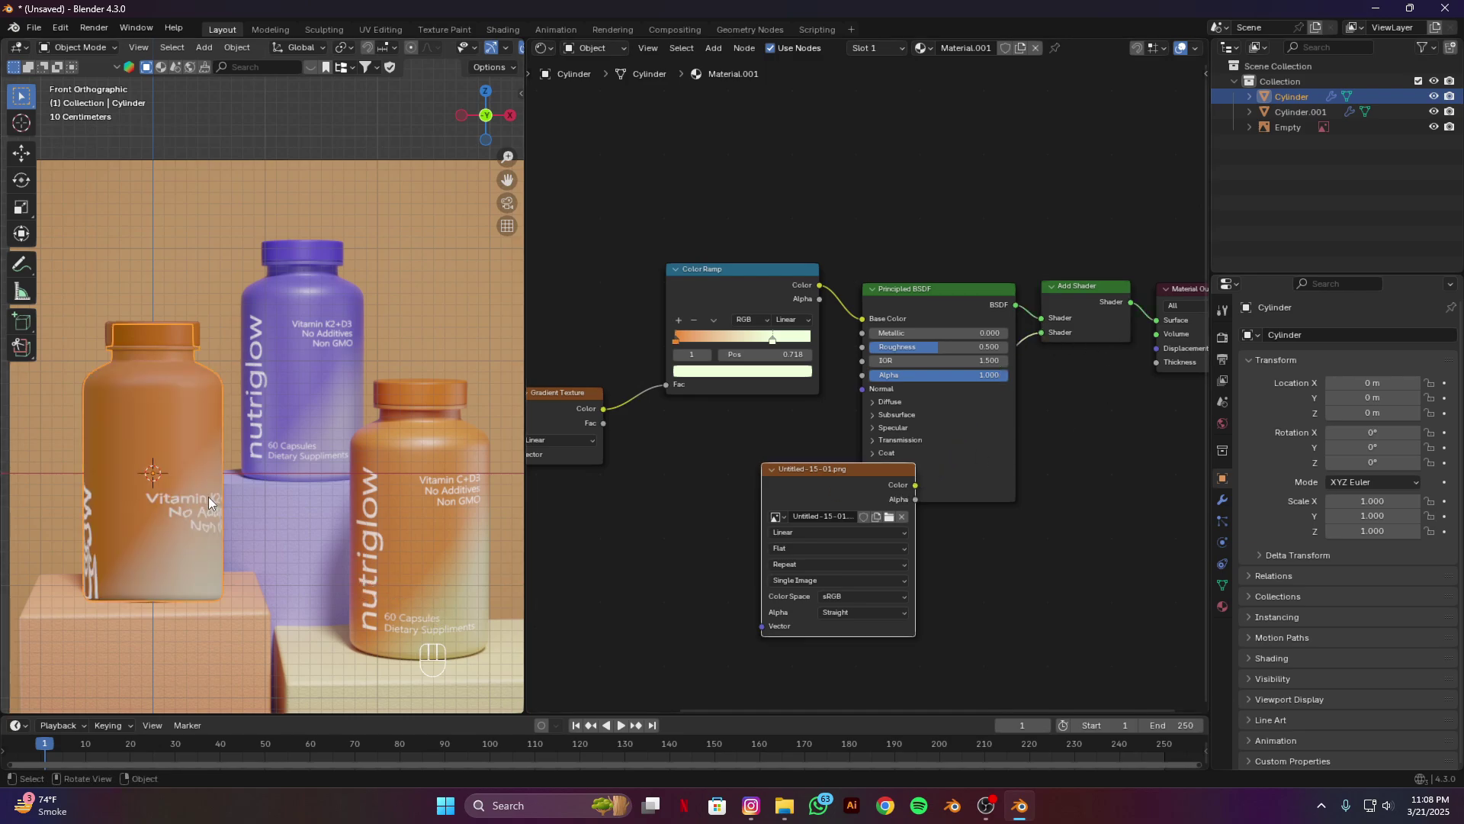
Step: Switch the node editor to the UV Editor, display Untitled-15-01.png in it, and enter Edit Mode on the bottle body
click(546, 50)
click(569, 124)
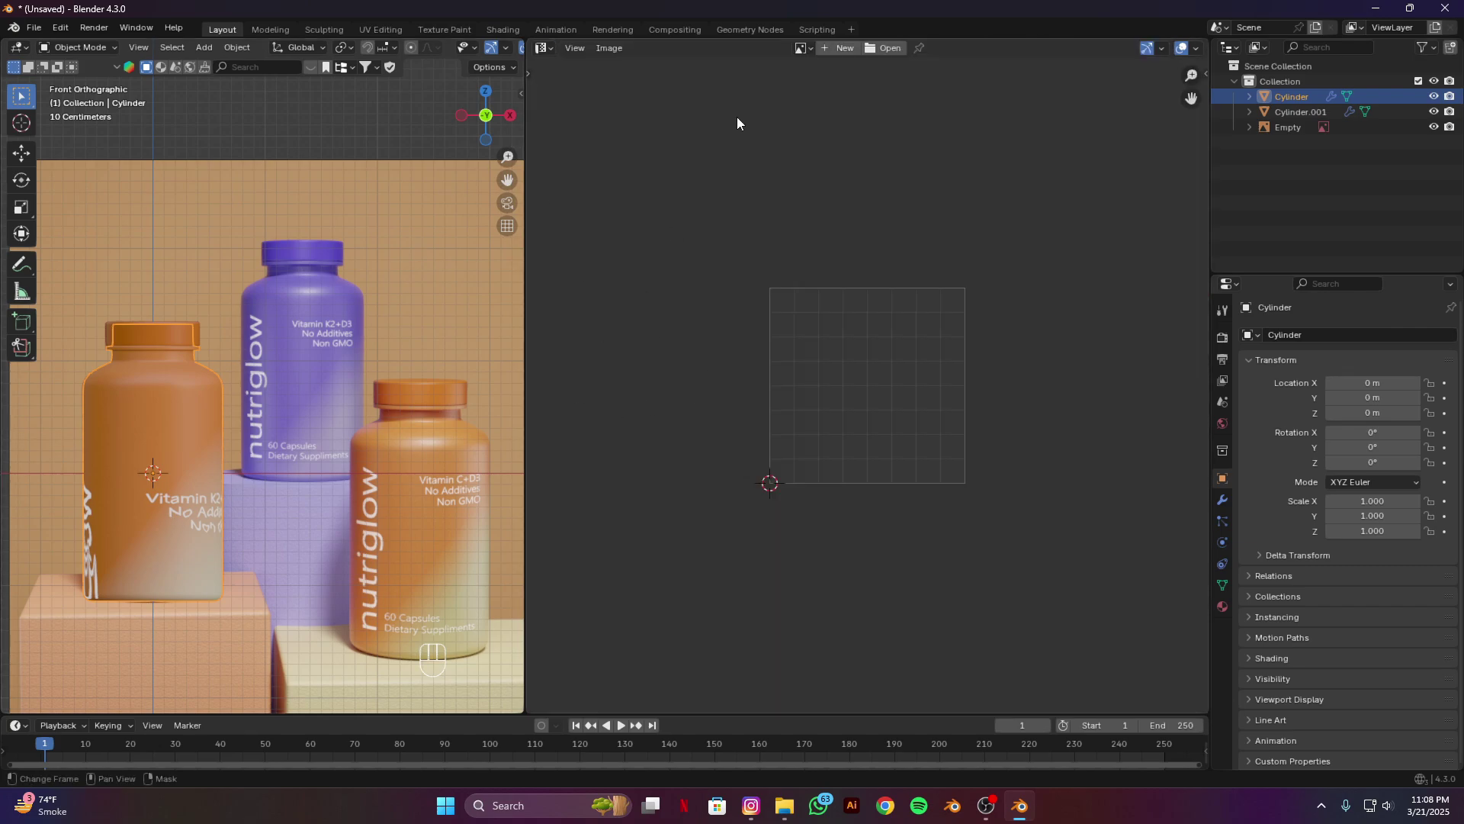
click(805, 48)
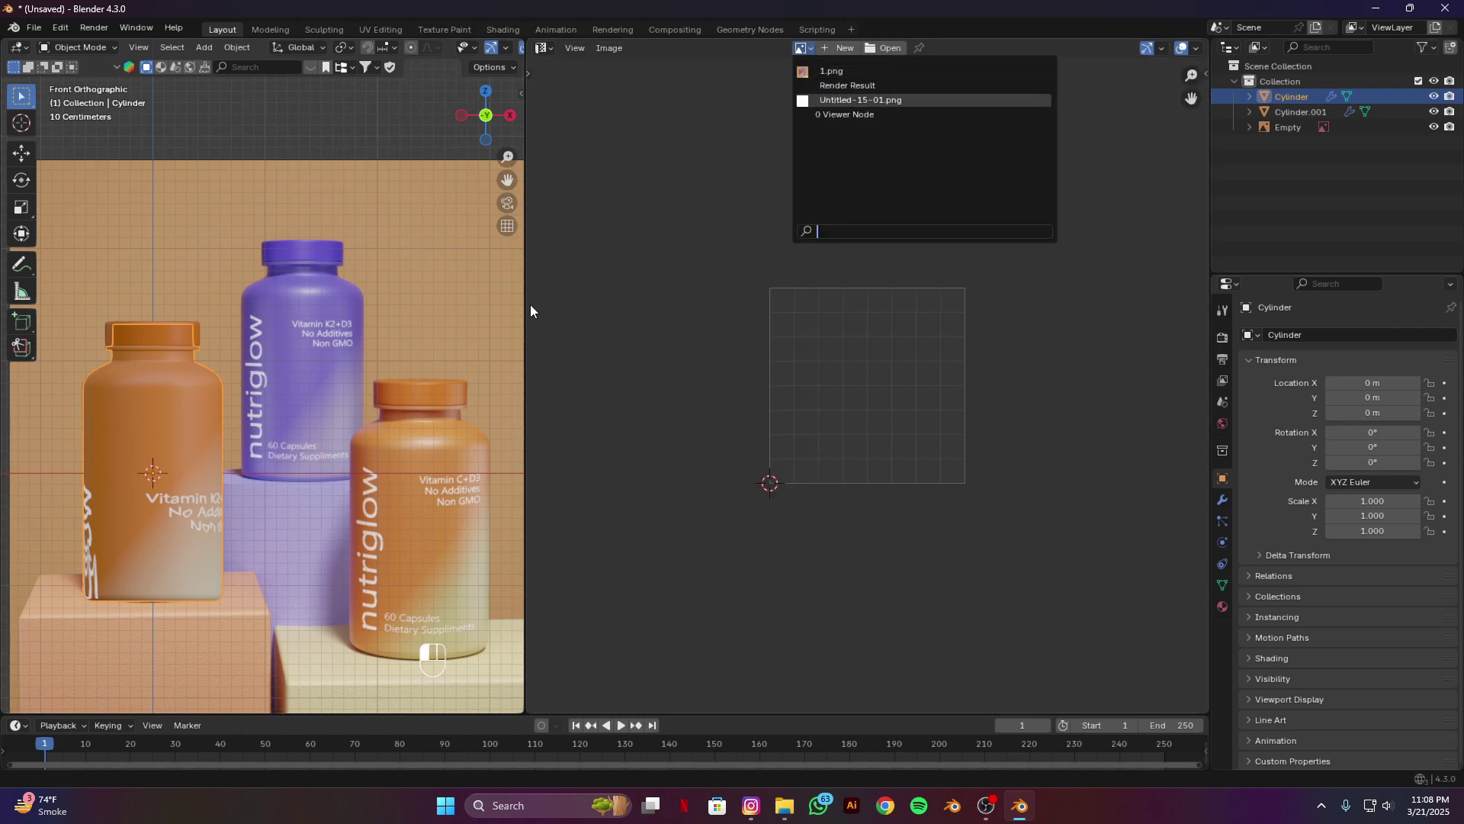
key(Return)
key(Tab)
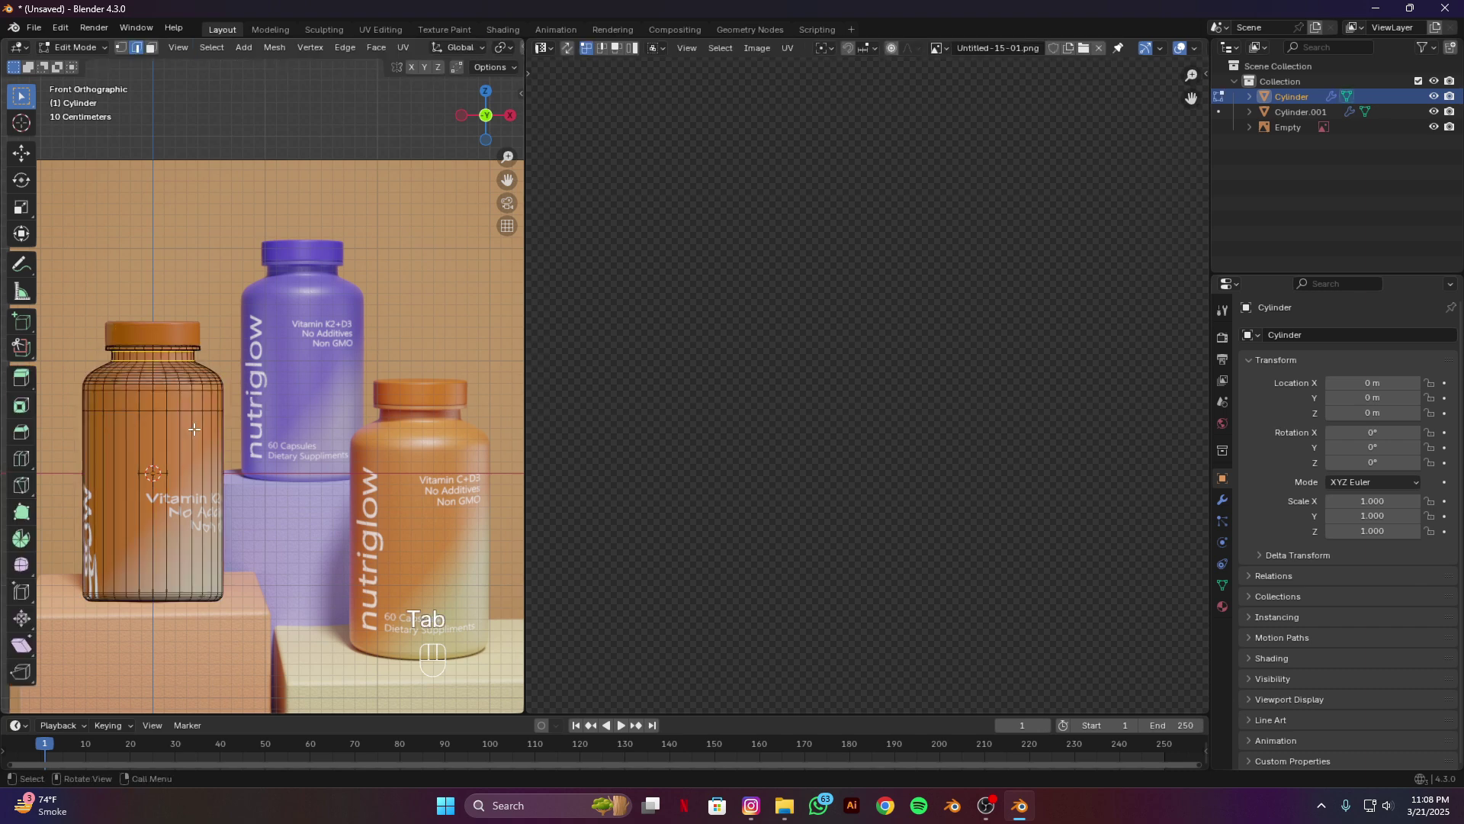
Step: Select the tall faces across the full front of the bottle body, plus the row of short faces directly above them
mouse_move(186, 406)
shift+middle_down()
mouse_move(267, 358)
mouse_move(212, 393)
shift+middle_up()
scroll(285, 349, up, 1)
scroll(285, 349, up, 2)
alt+click(143, 284)
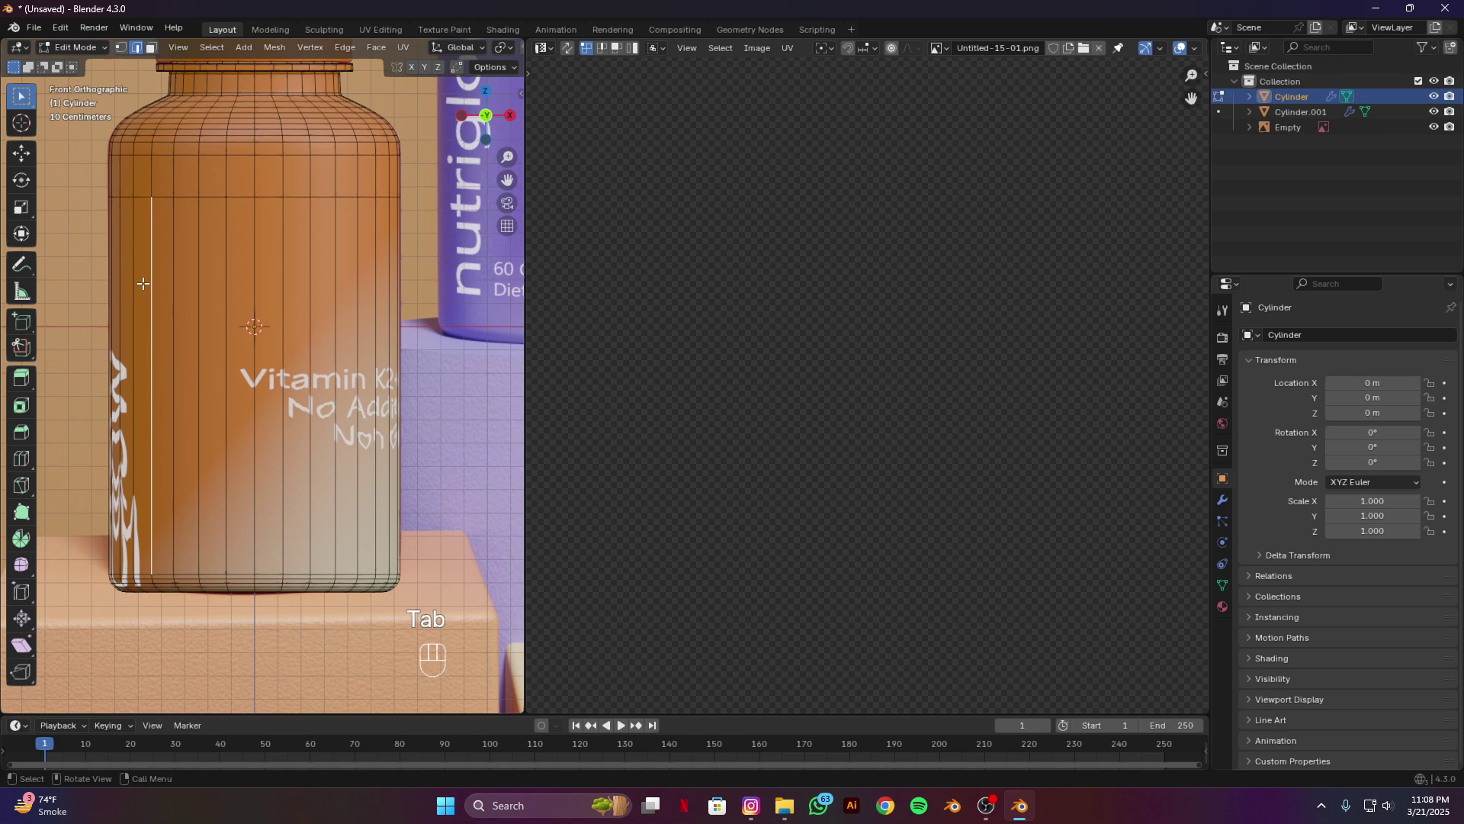
key(3)
alt+click(136, 285)
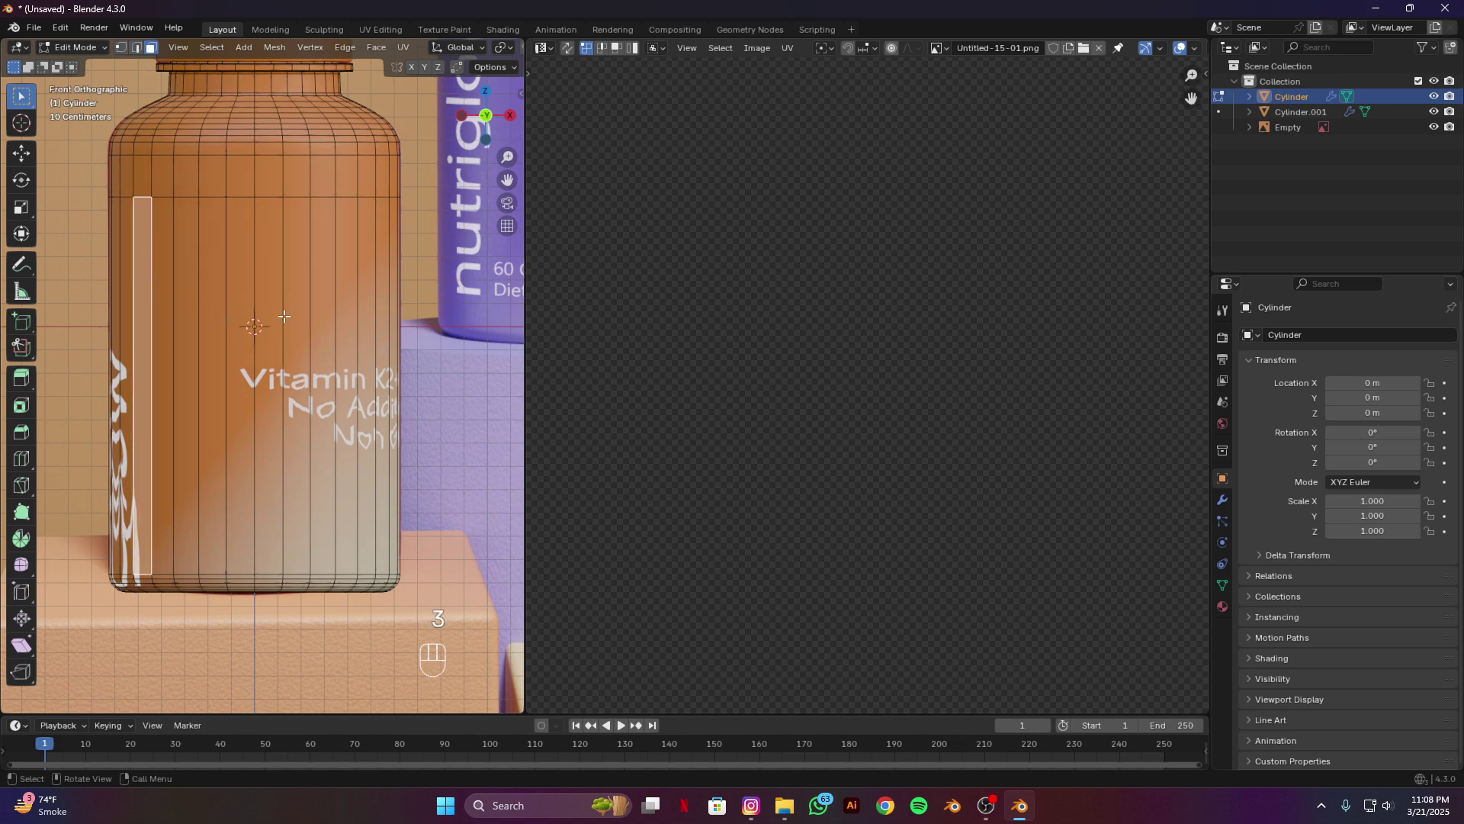
ctrl+click(383, 305)
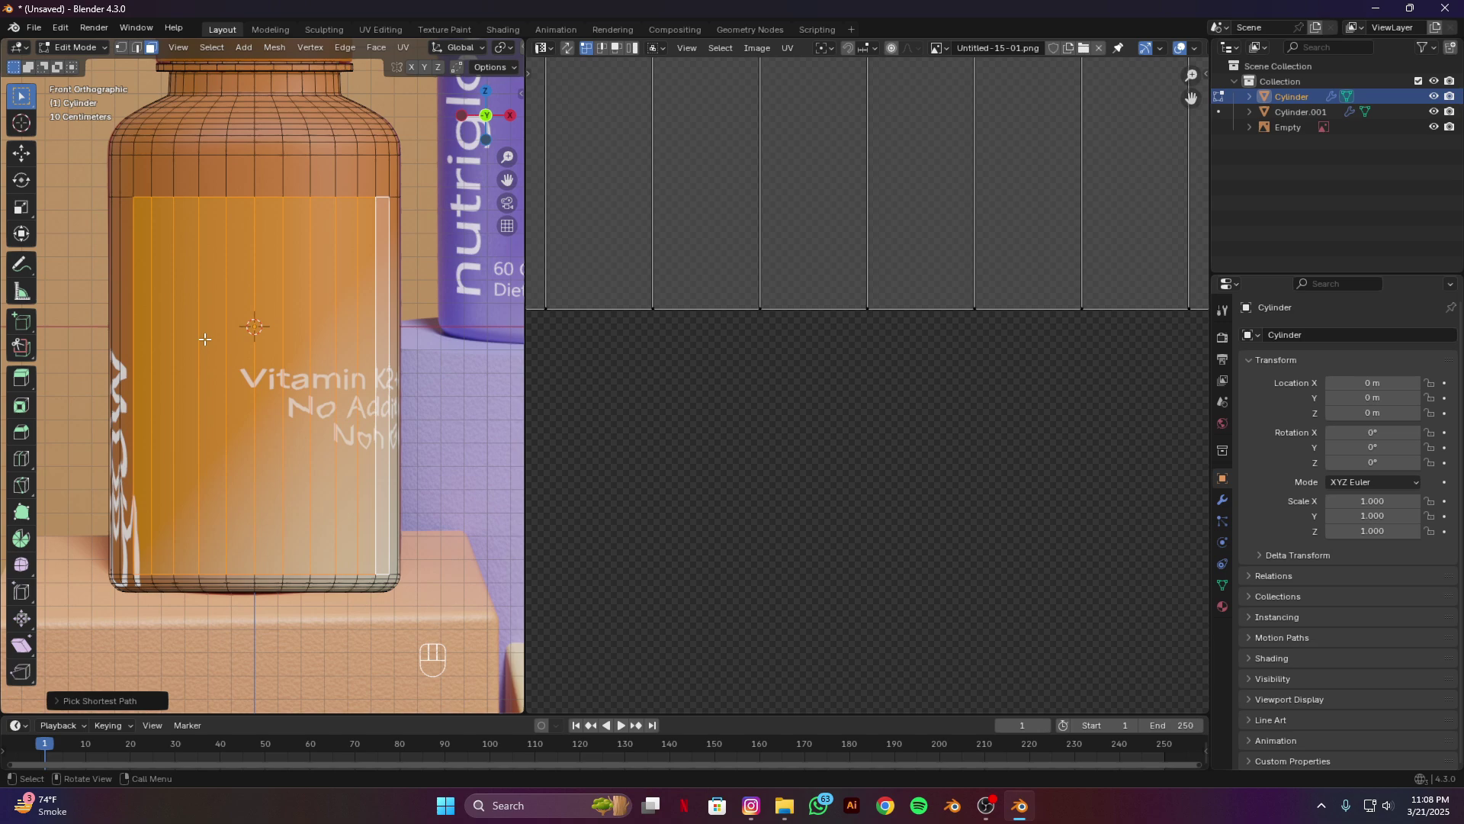
shift+click(124, 306)
shift+click(115, 300)
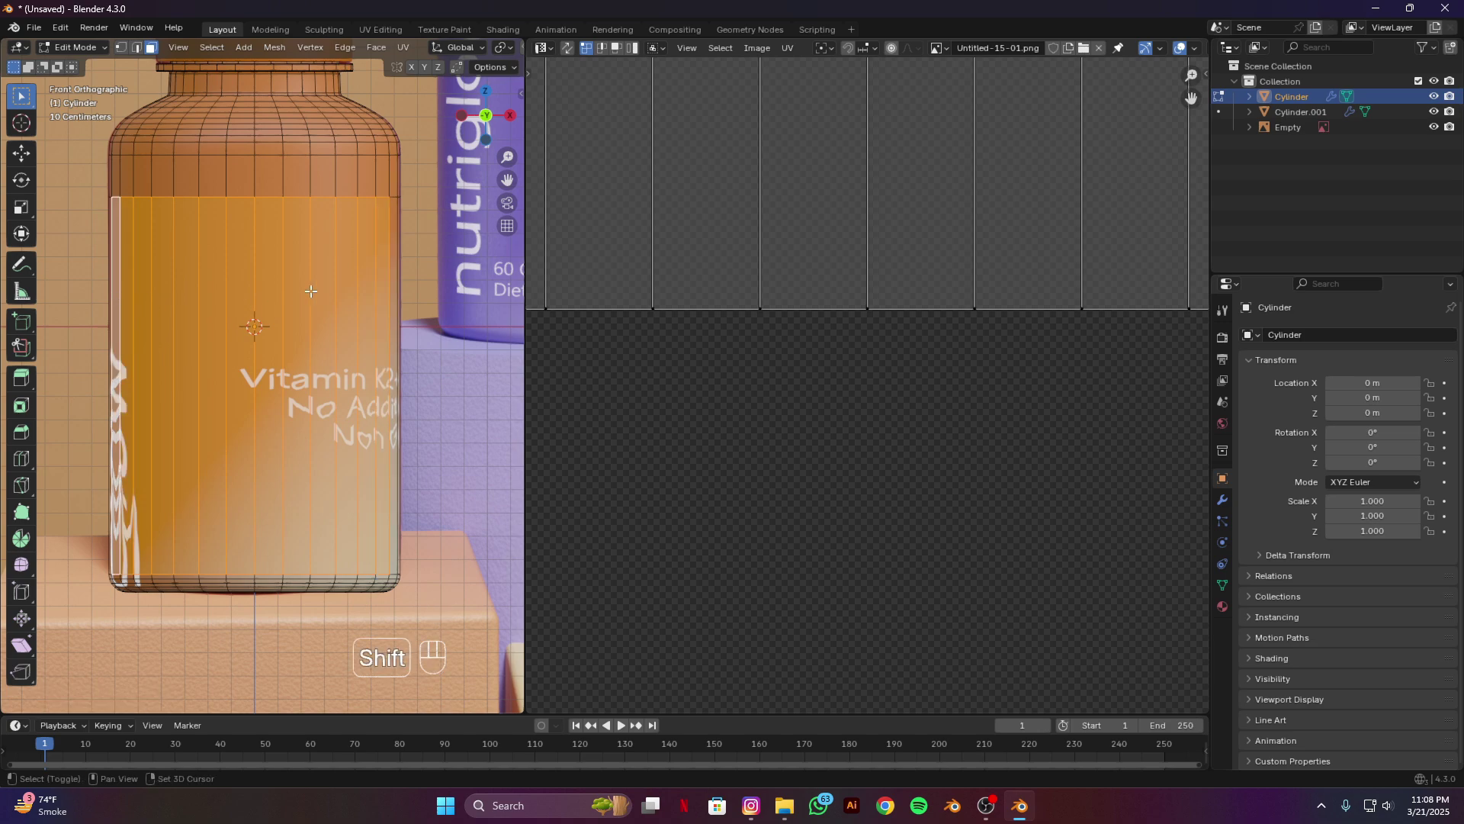
shift+click(390, 221)
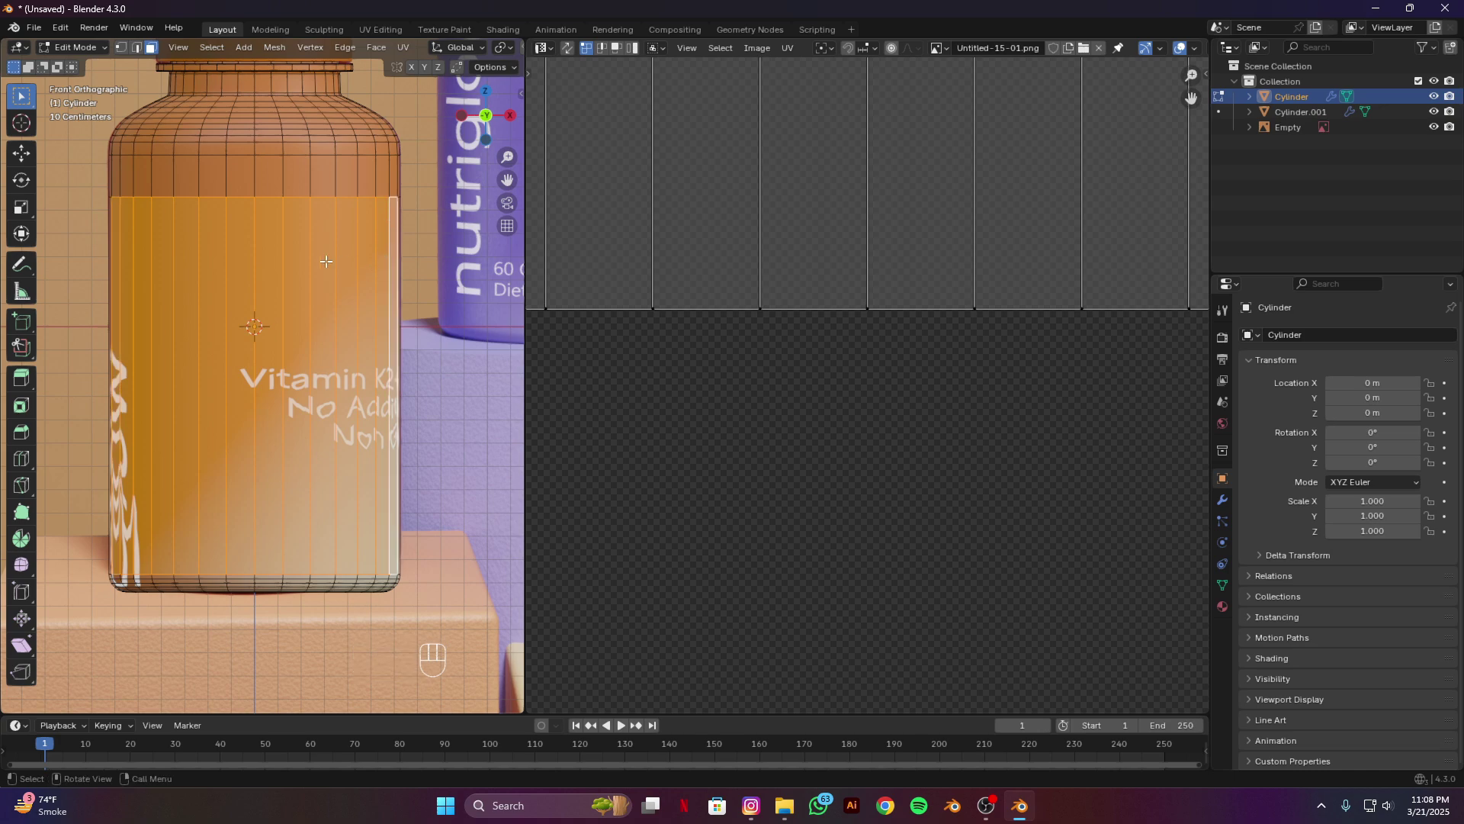
shift+click(114, 180)
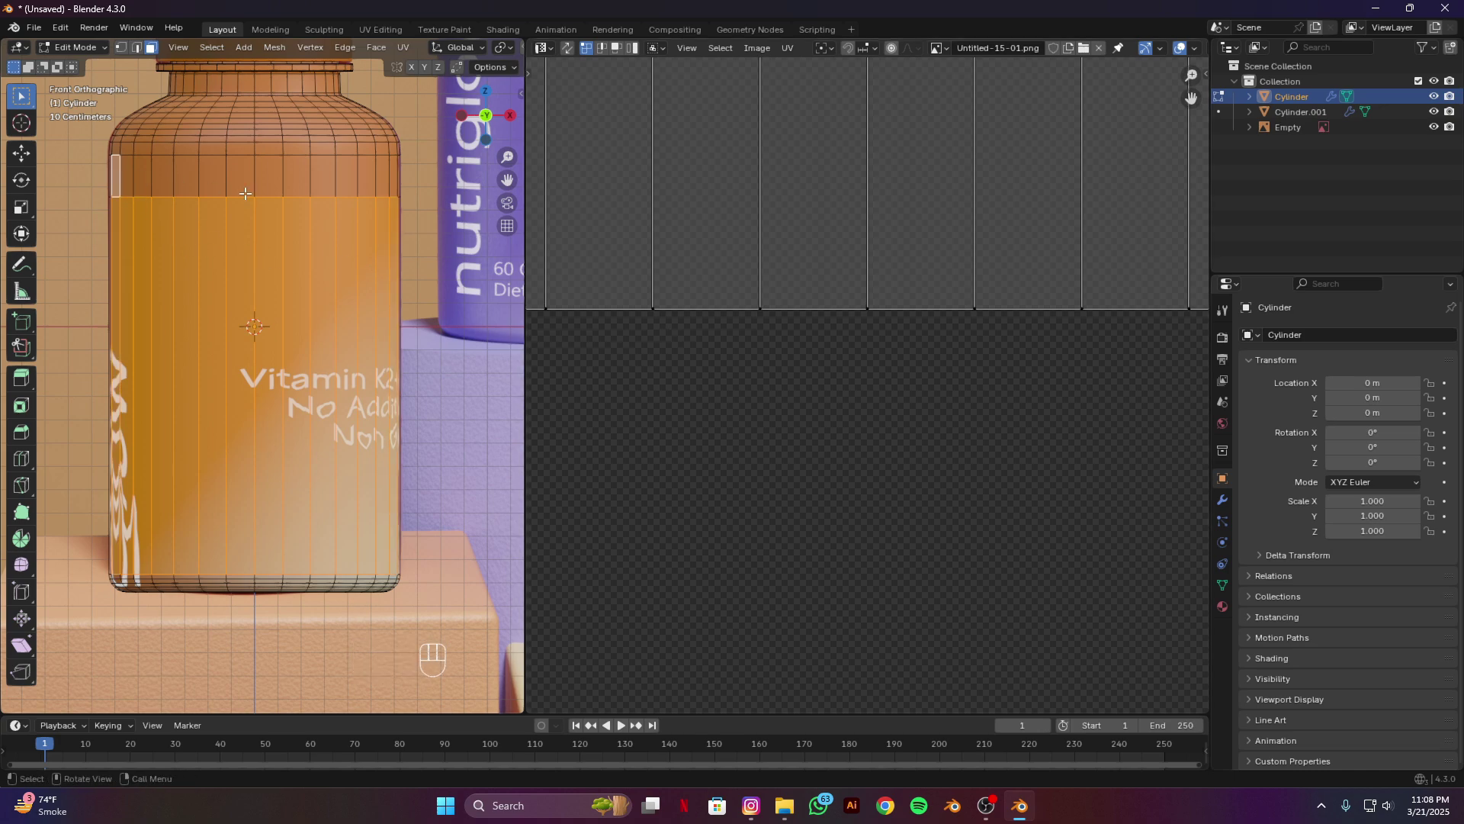
ctrl+click(395, 176)
Step: Select all the UVs of the front faces and scale them up to about the width of the label text
scroll(685, 418, down, 6)
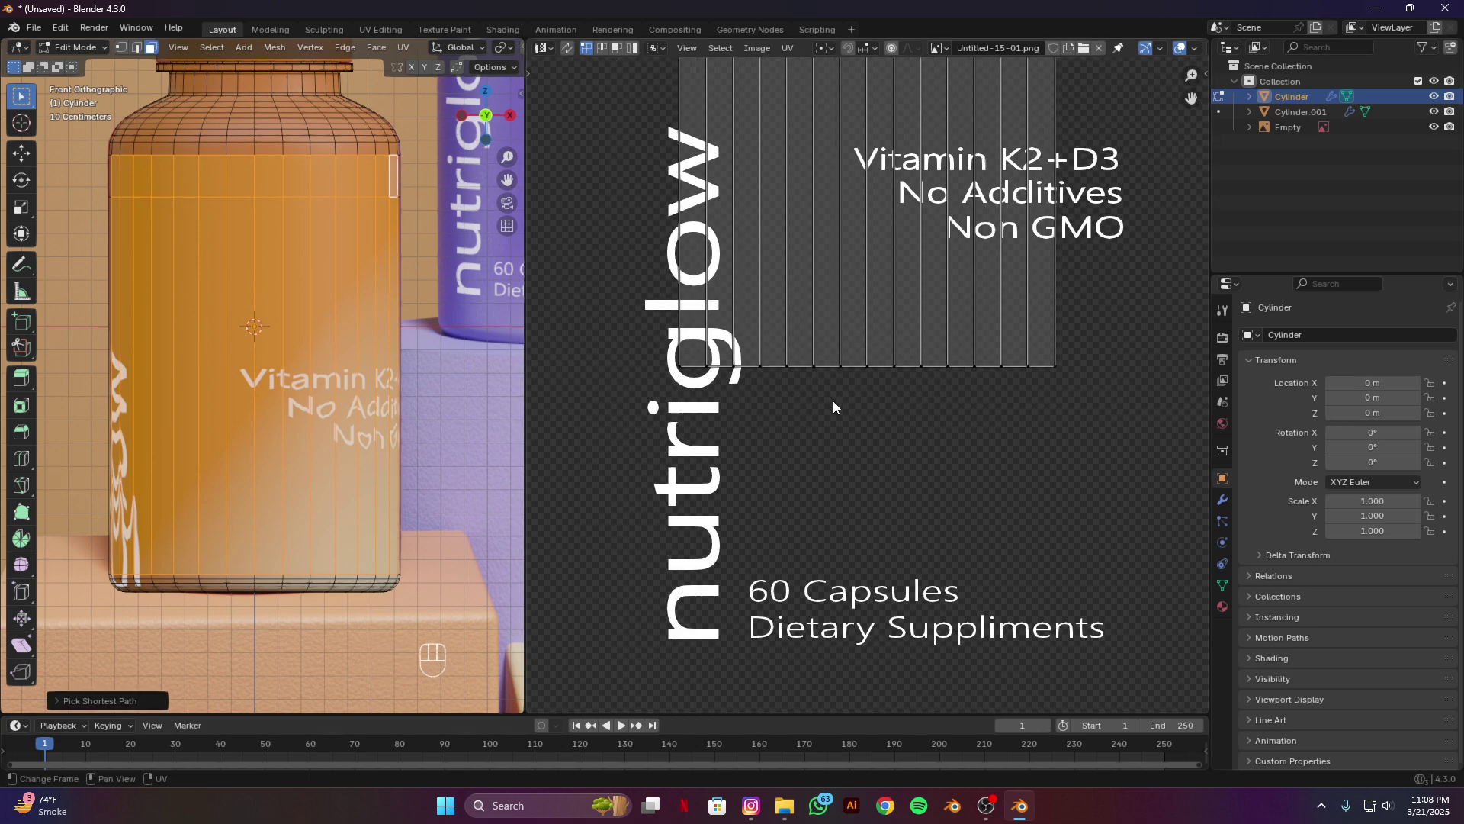
key(a)
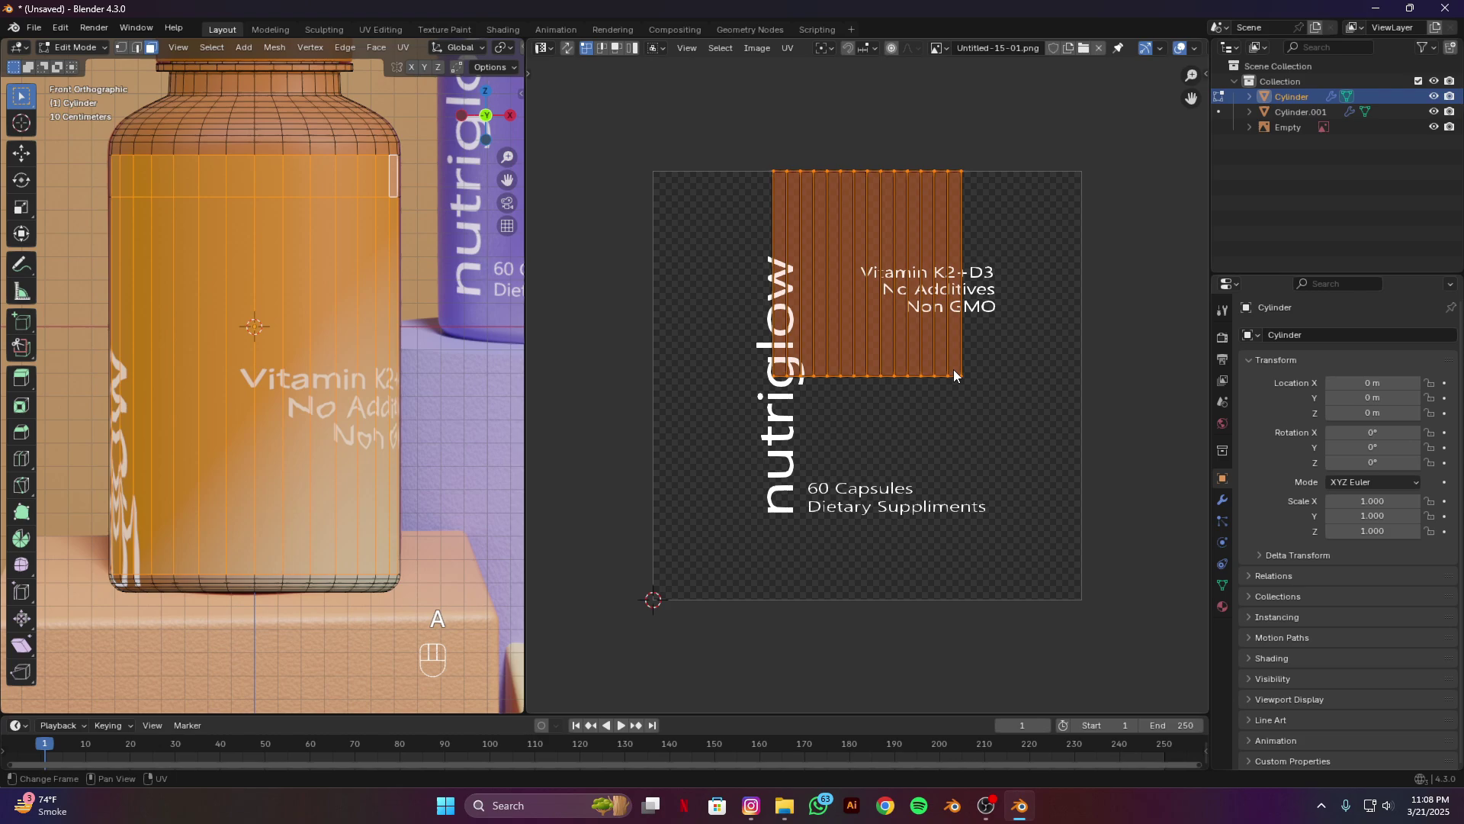
key(s)
key(g)
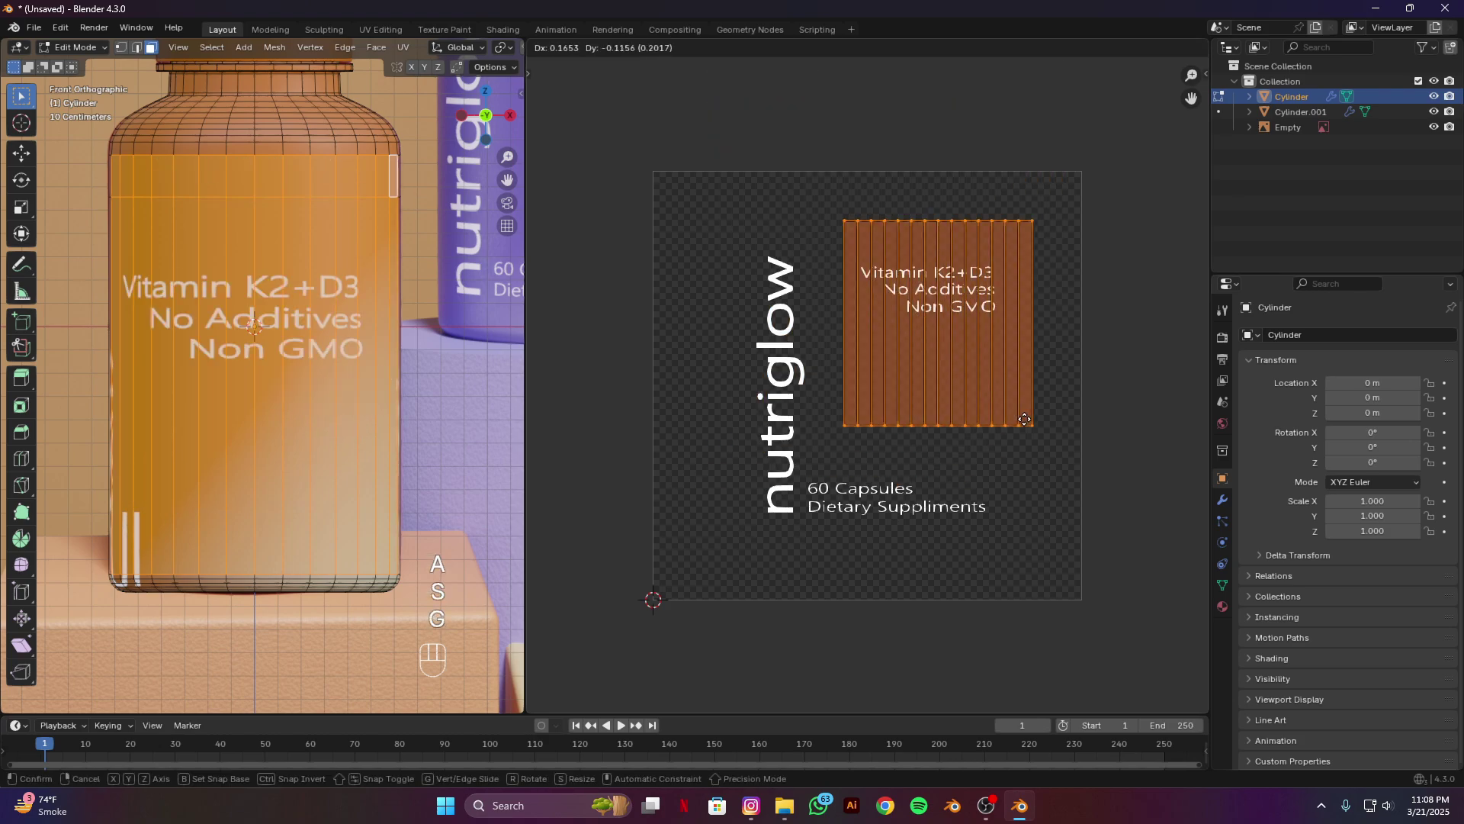
key(y)
key(s)
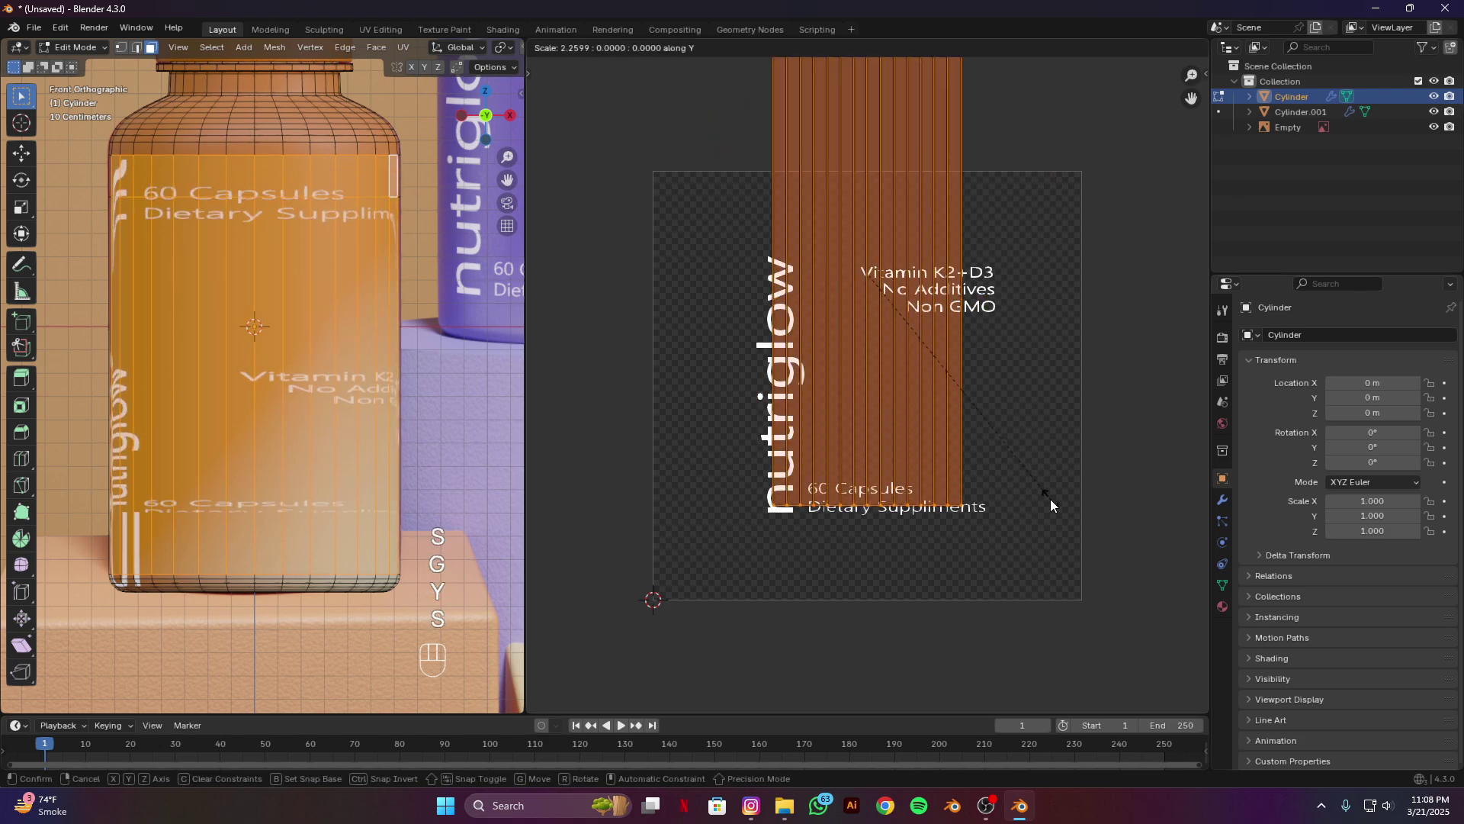
key(s)
click(1086, 560)
Step: Move the UV island down along Y over the label text and scale it down slightly to frame the text closely
key(g)
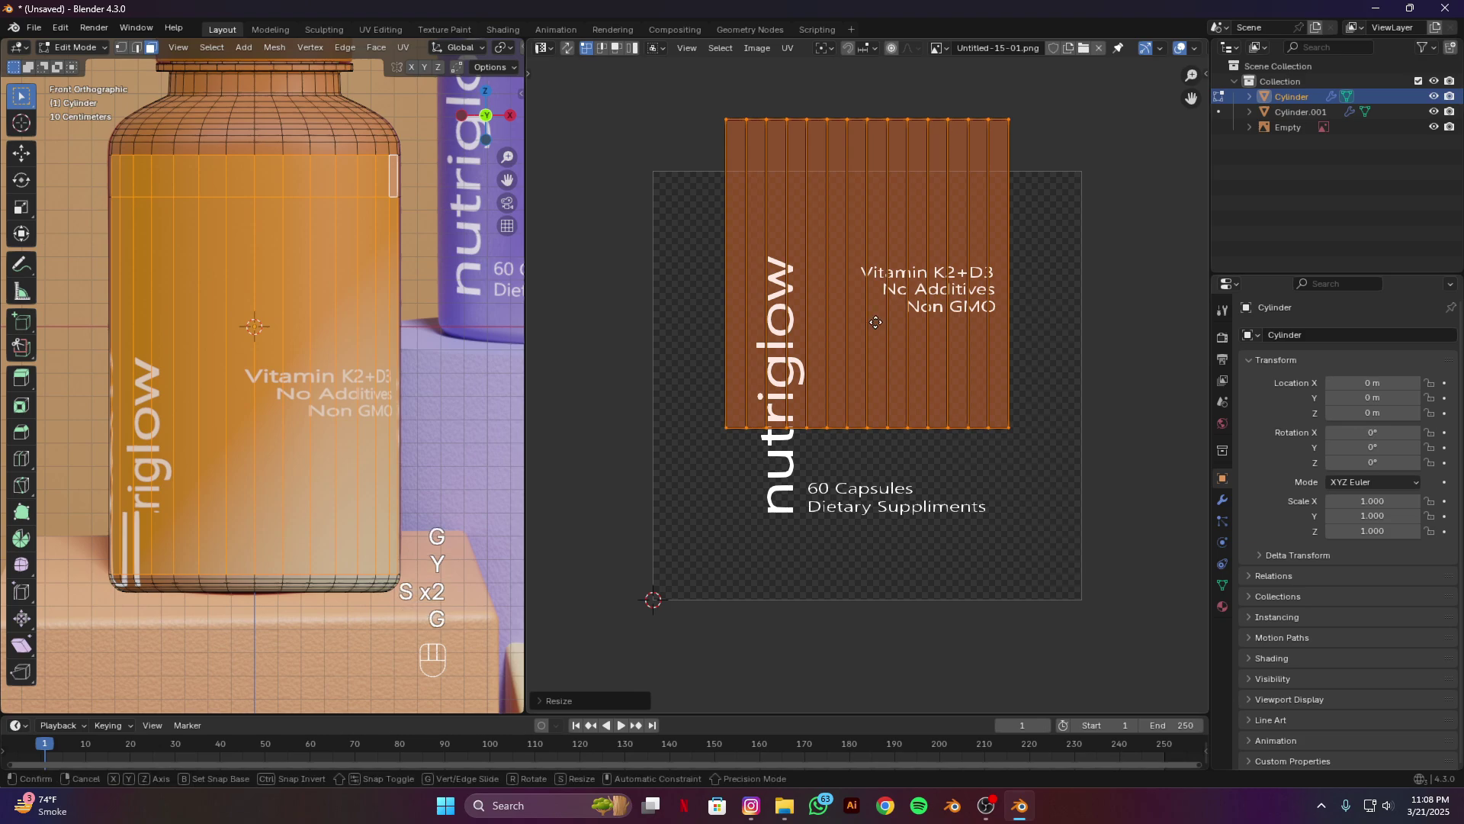
key(y)
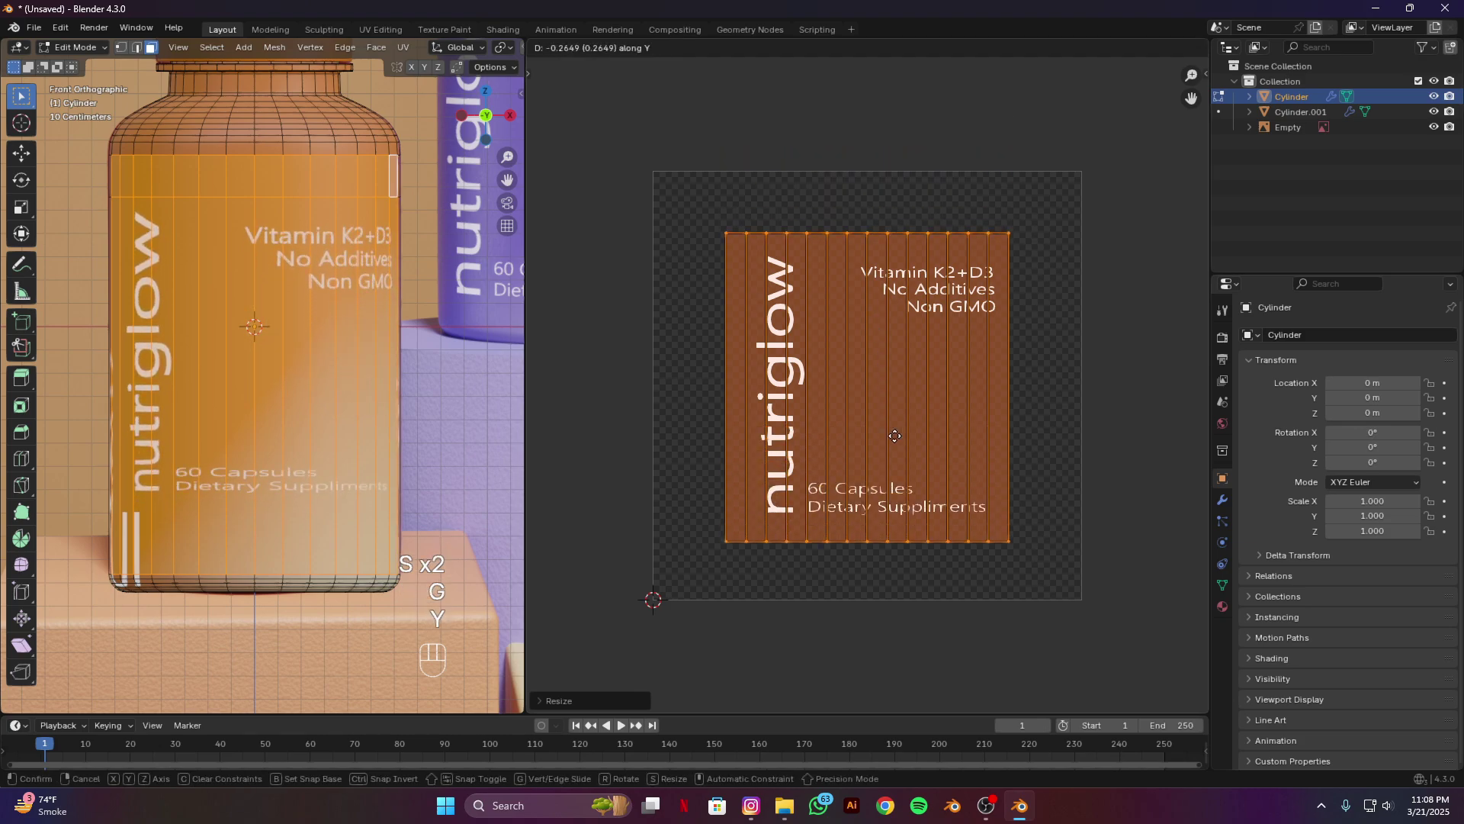
click(896, 431)
key(s)
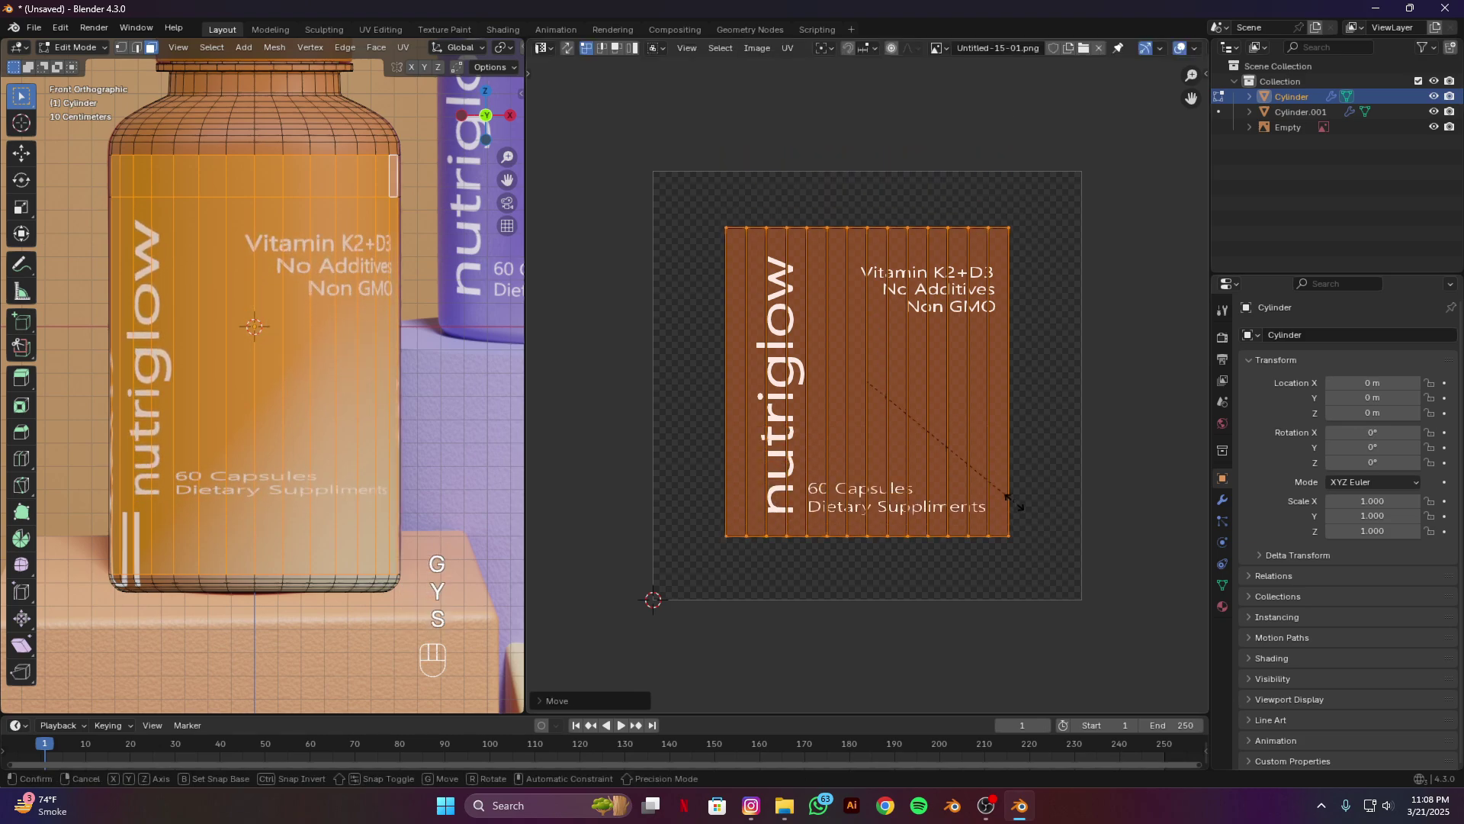
click(1001, 492)
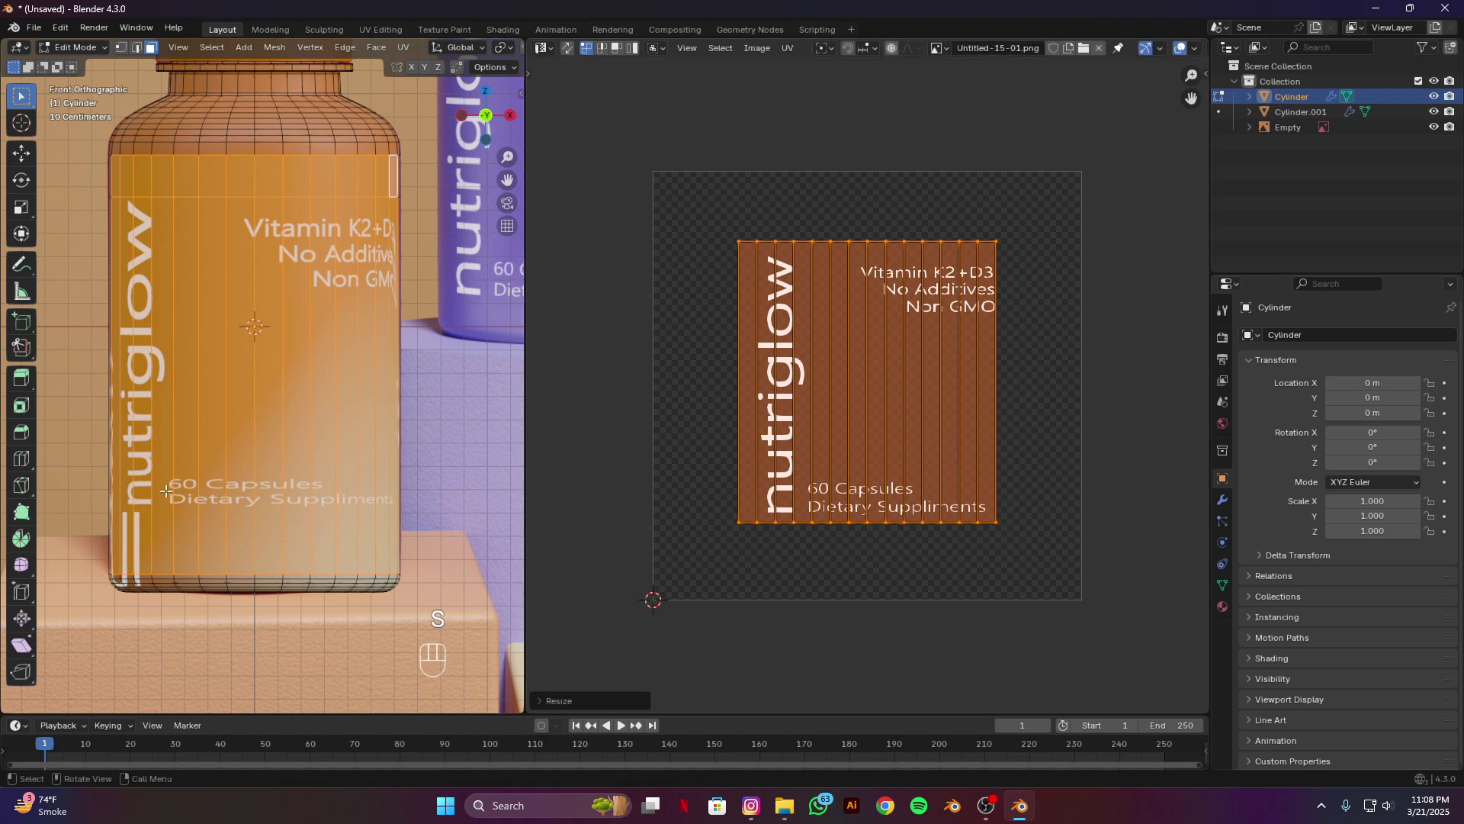
scroll(305, 343, up, 2)
shift+middle_drag(320, 427, 103, 438)
scroll(406, 310, up, 2)
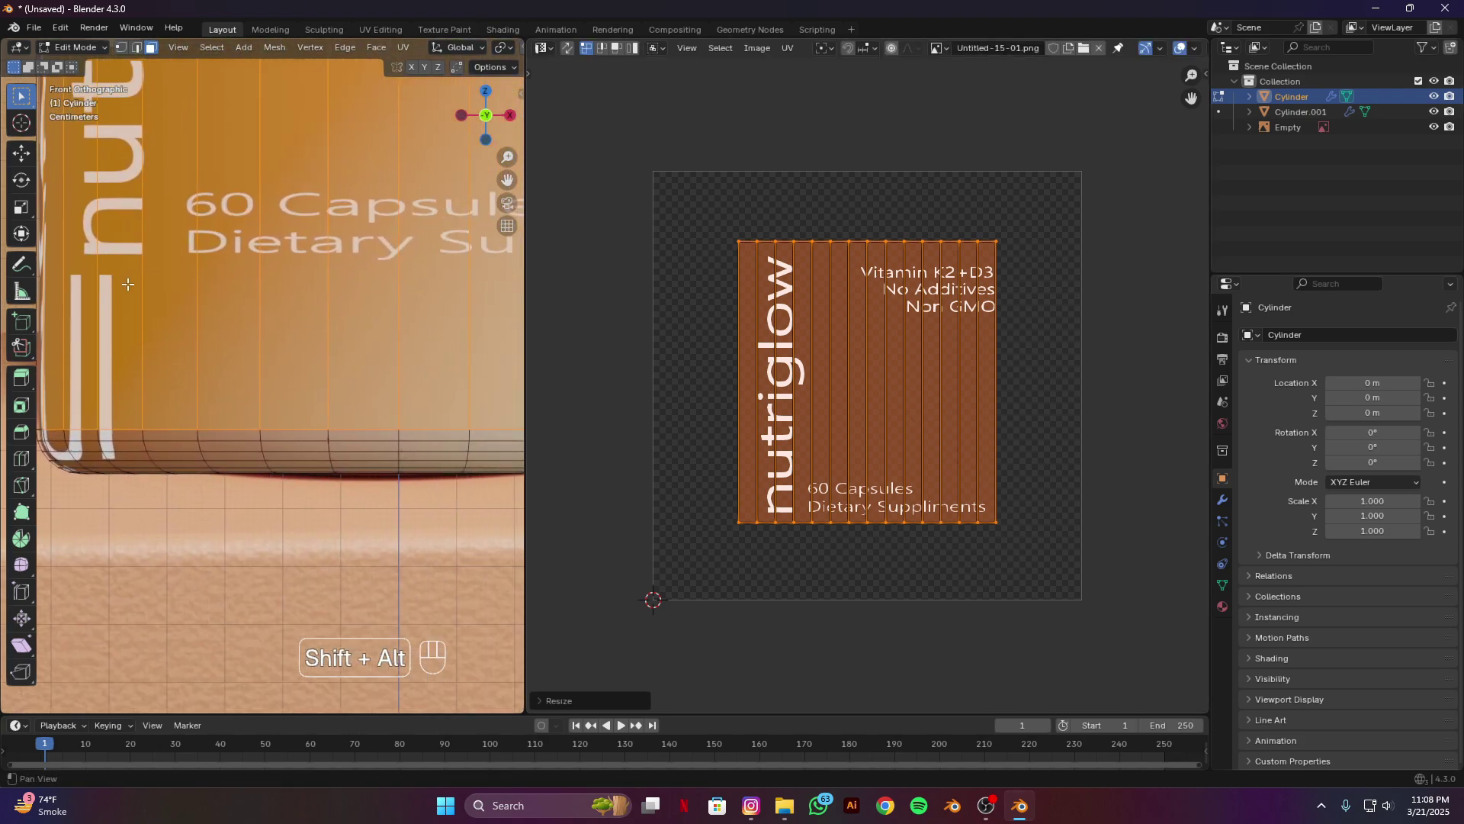
shift+click(83, 435)
scroll(118, 435, down, 1)
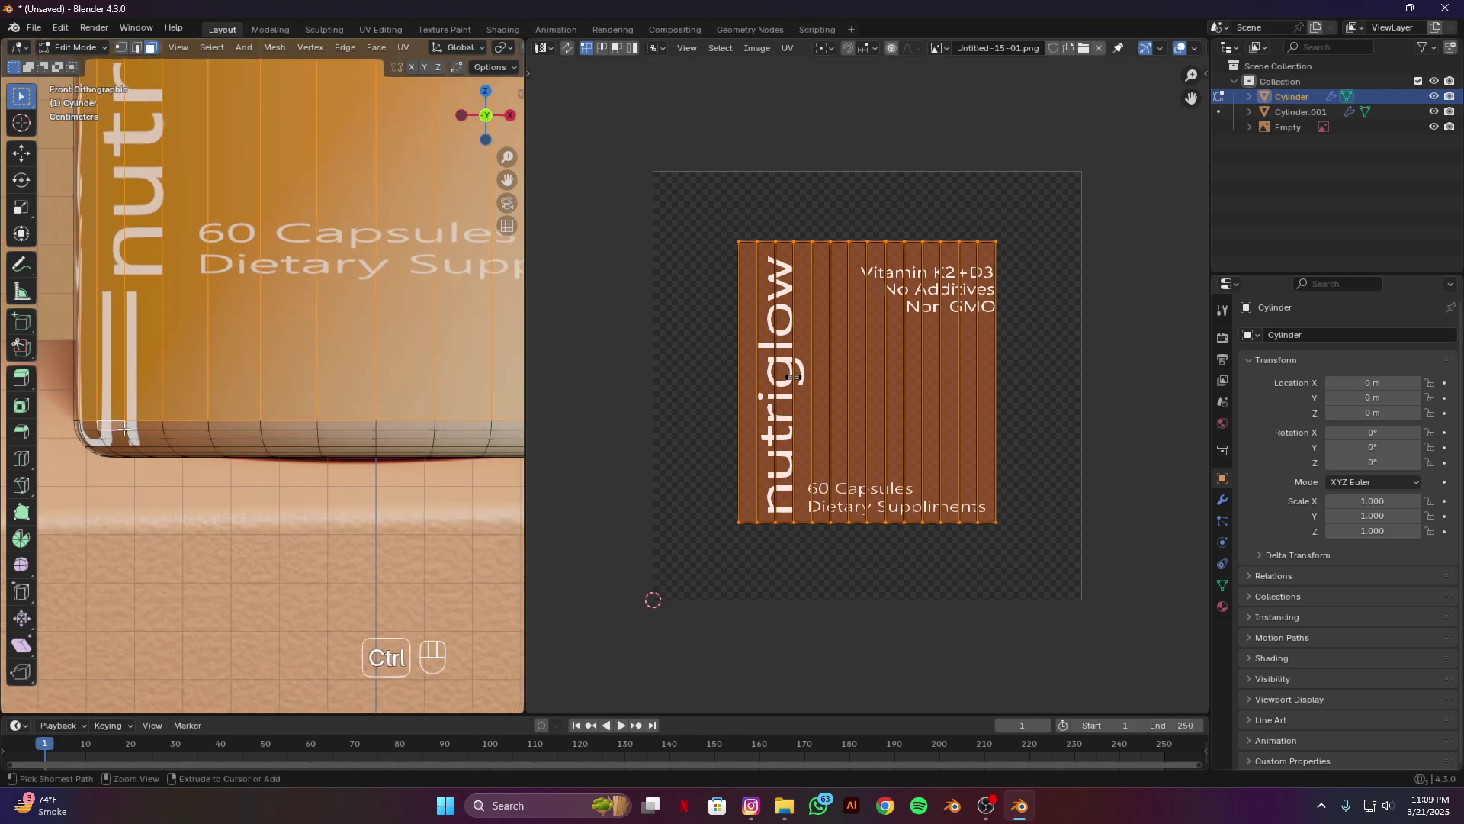
key(ctrl+z)
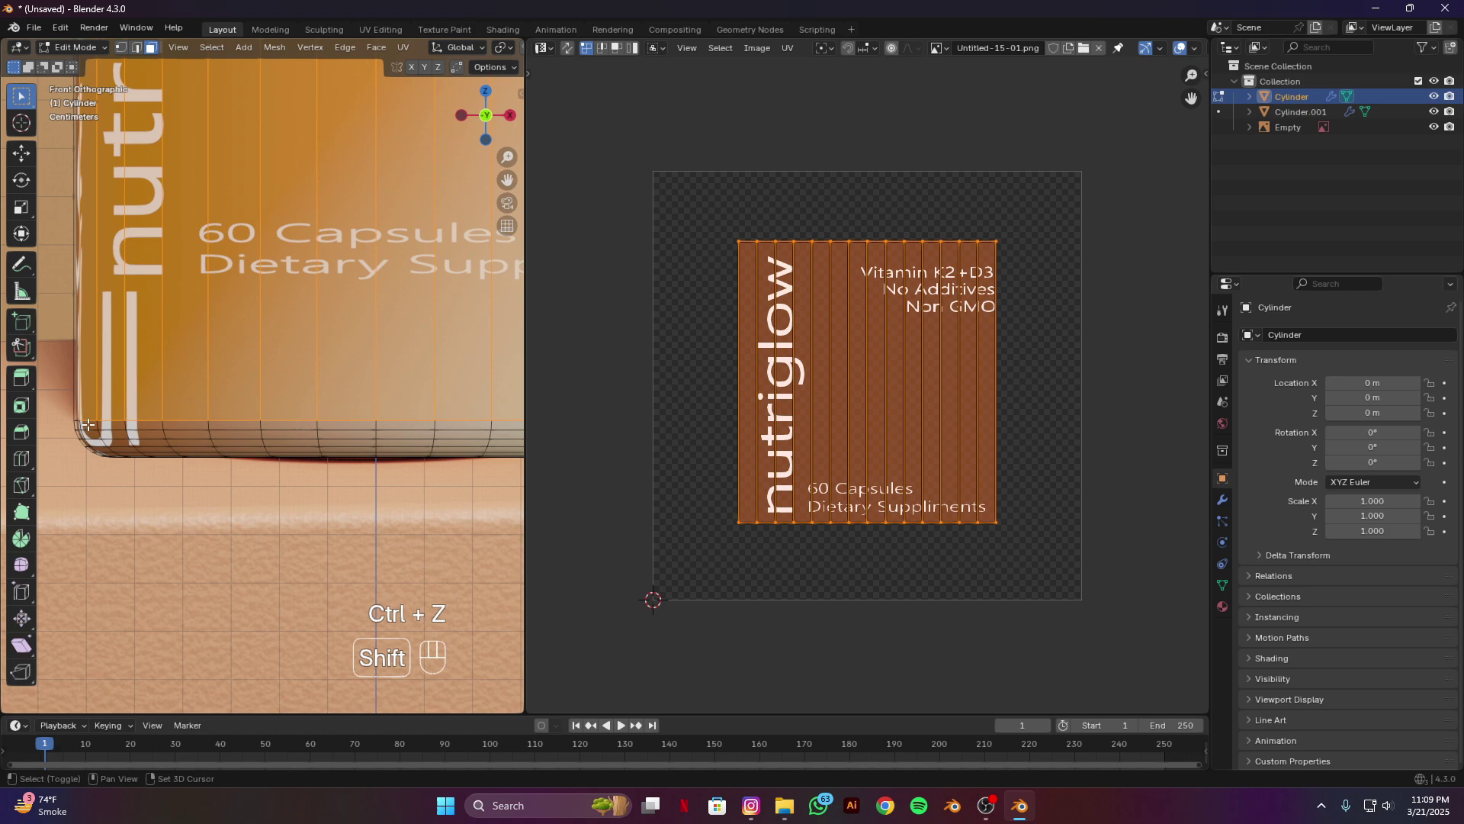
shift+middle_drag(88, 424, 6, 417)
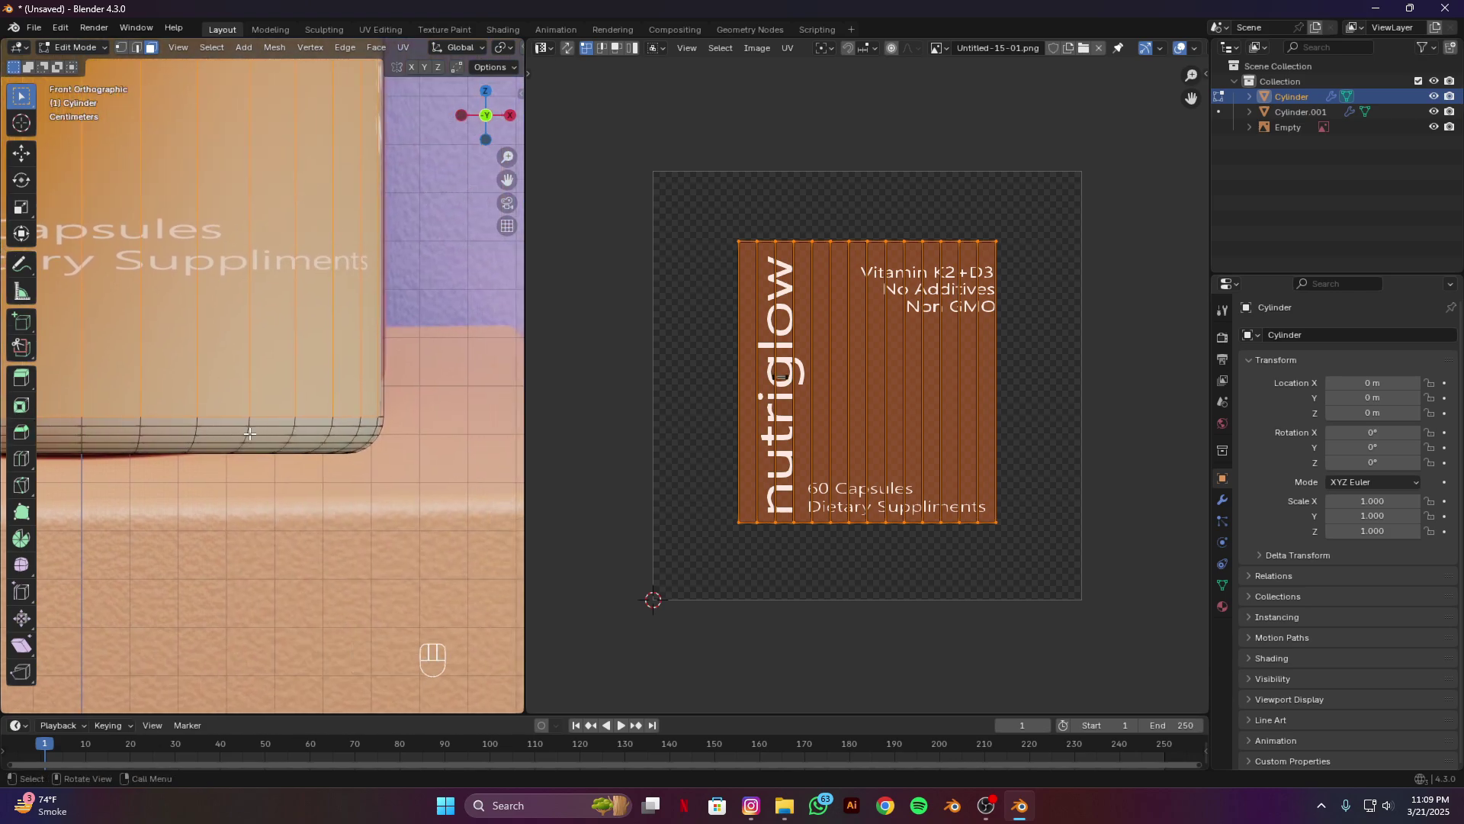
ctrl+click(366, 420)
shift+middle_drag(366, 420, 99, 410)
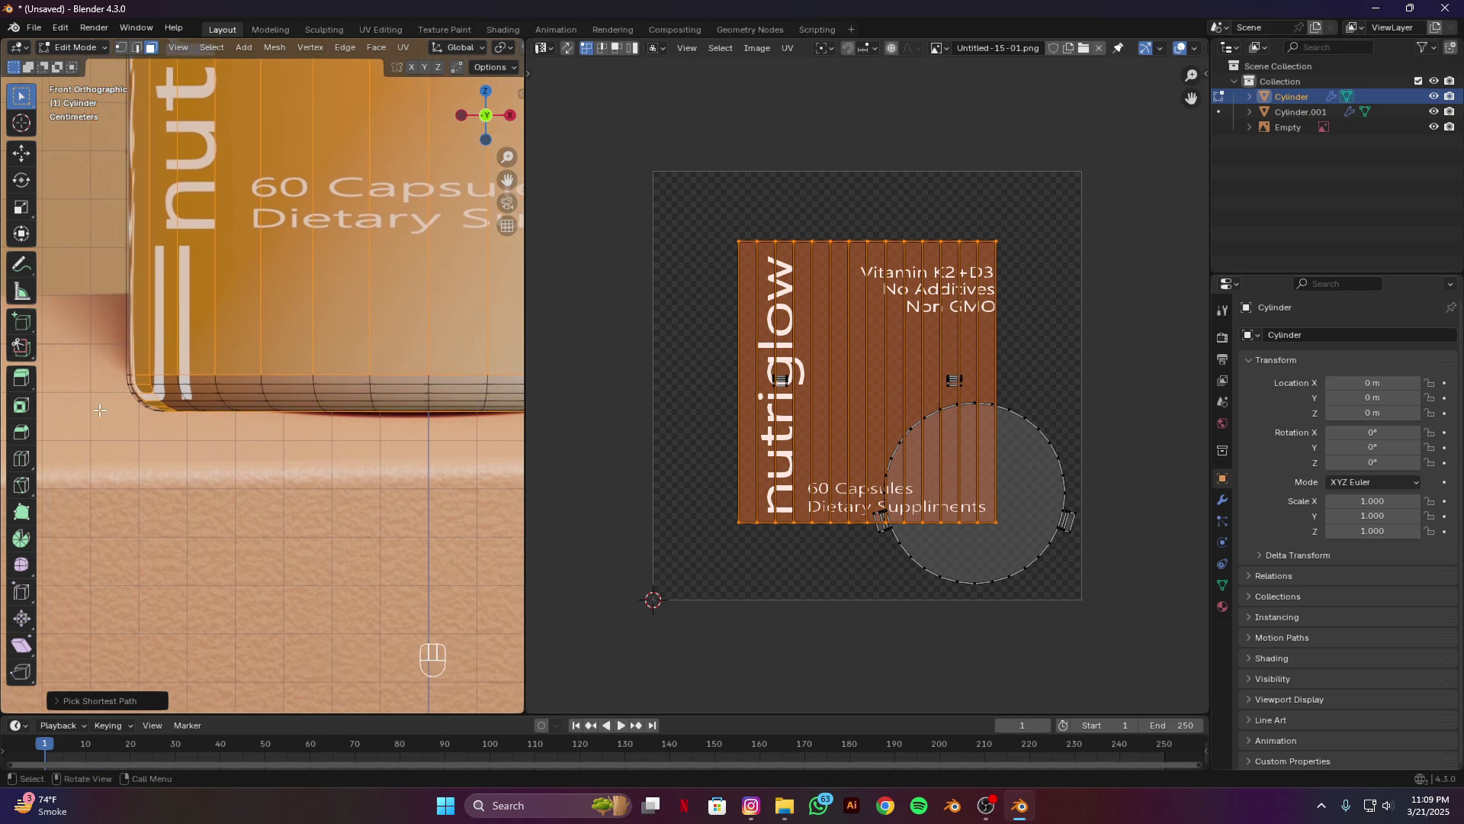
key(ctrl+z)
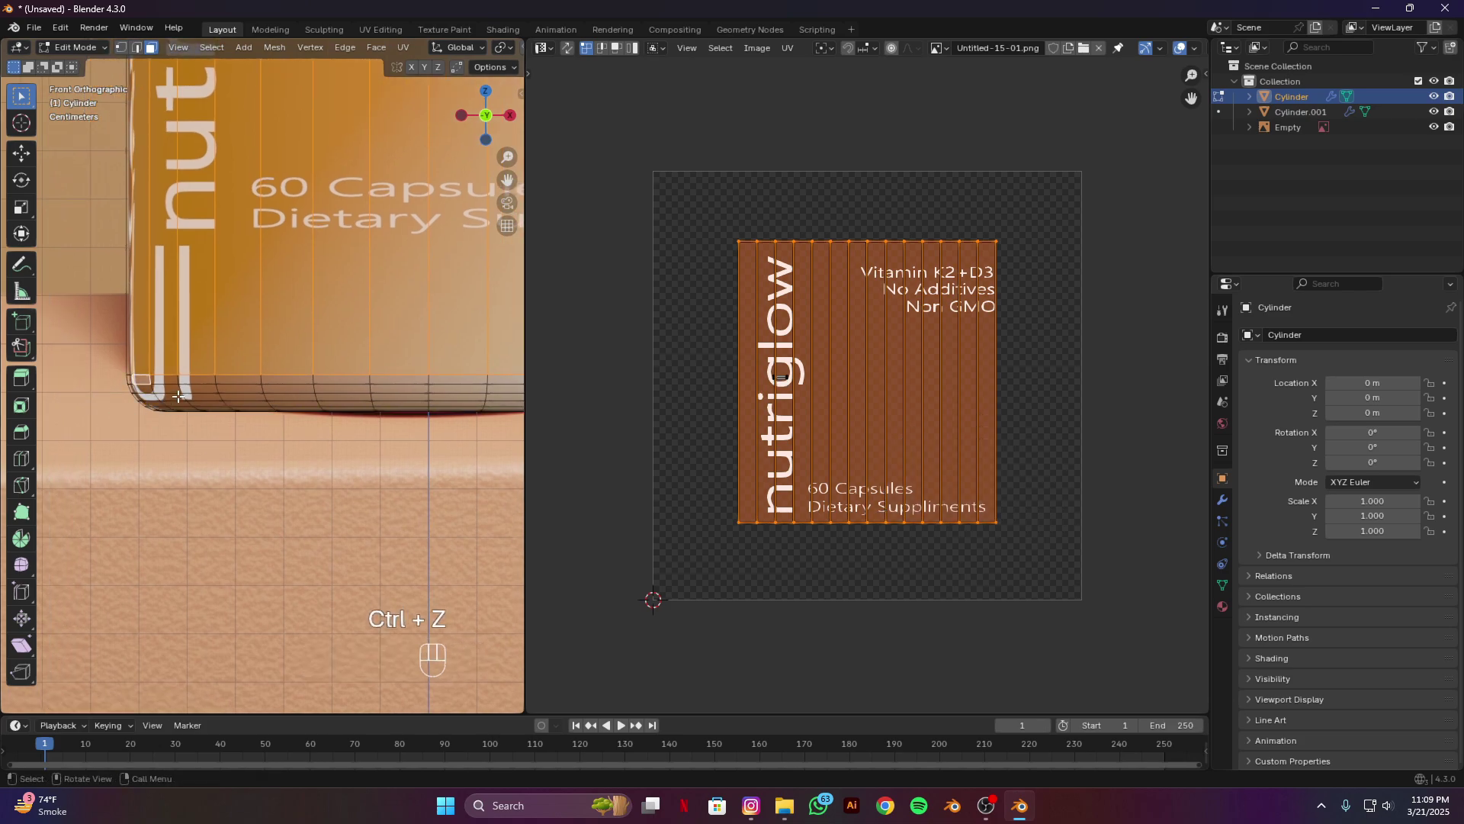
click(167, 380)
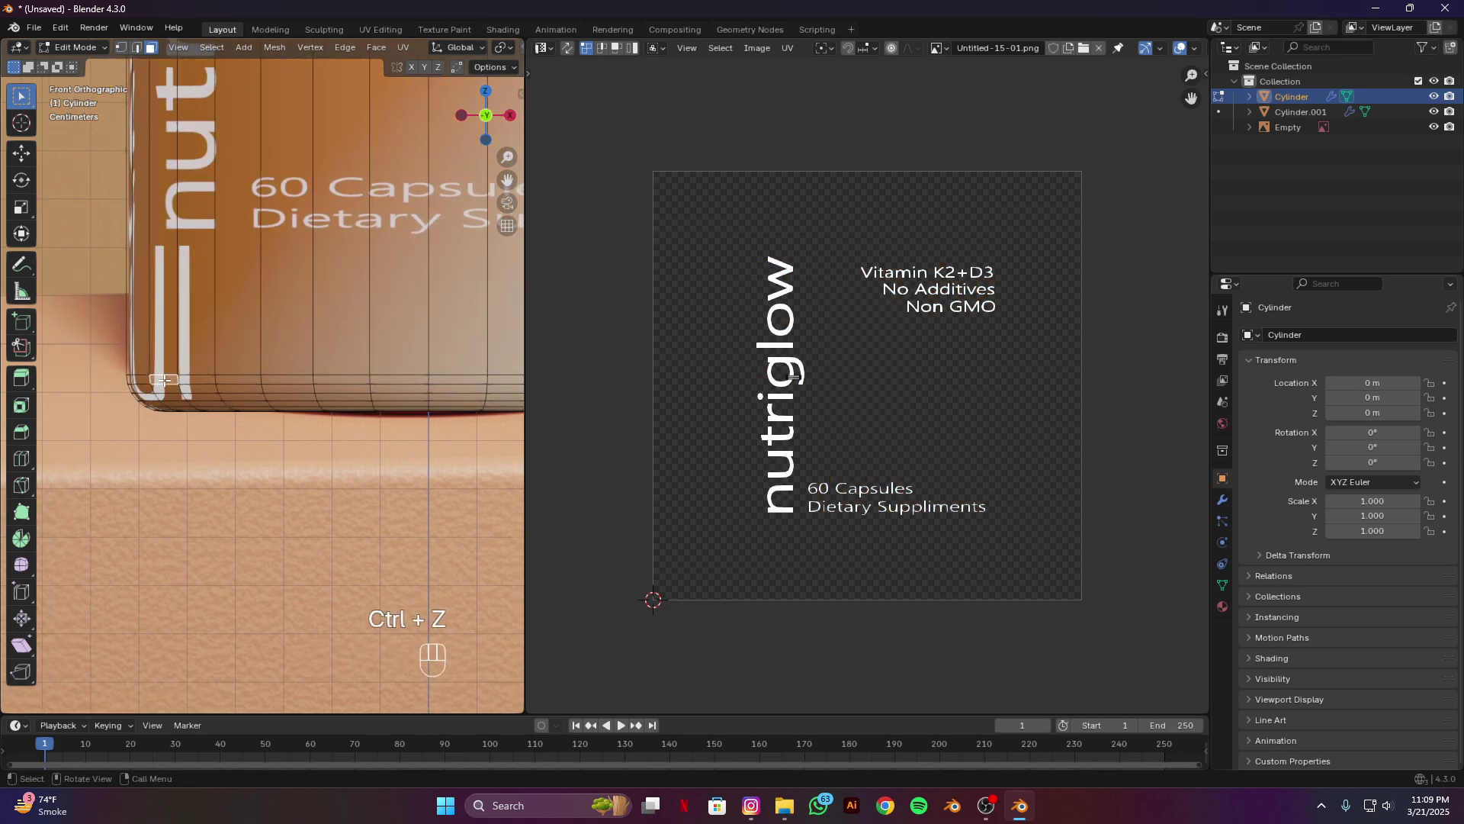
key(ctrl+z)
key(ctrl+z)
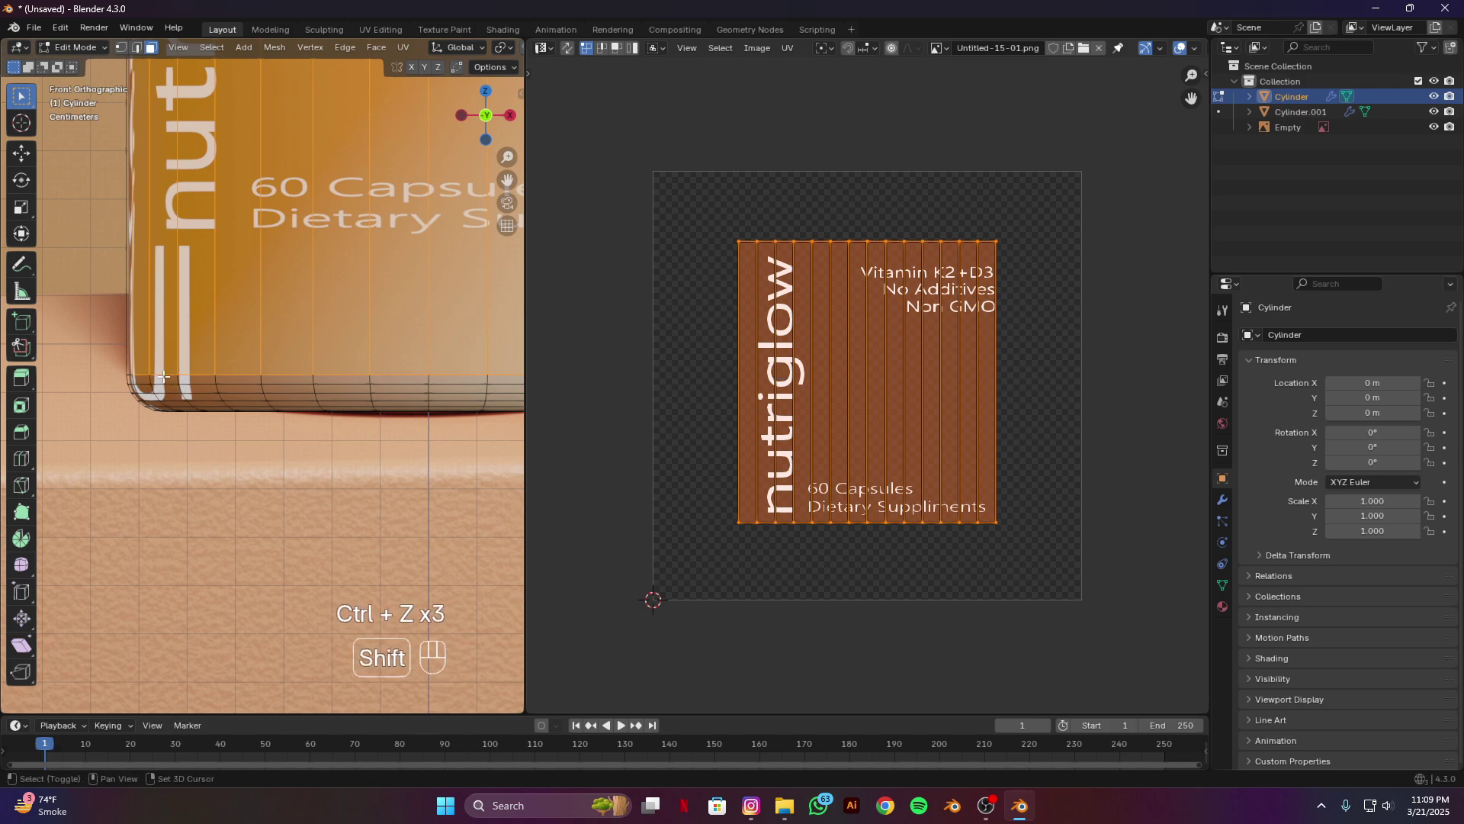
Step: Add the row of short faces directly below the tall front faces to the selection, across the full width of the bottle
scroll(274, 402, down, 6)
scroll(328, 399, up, 2)
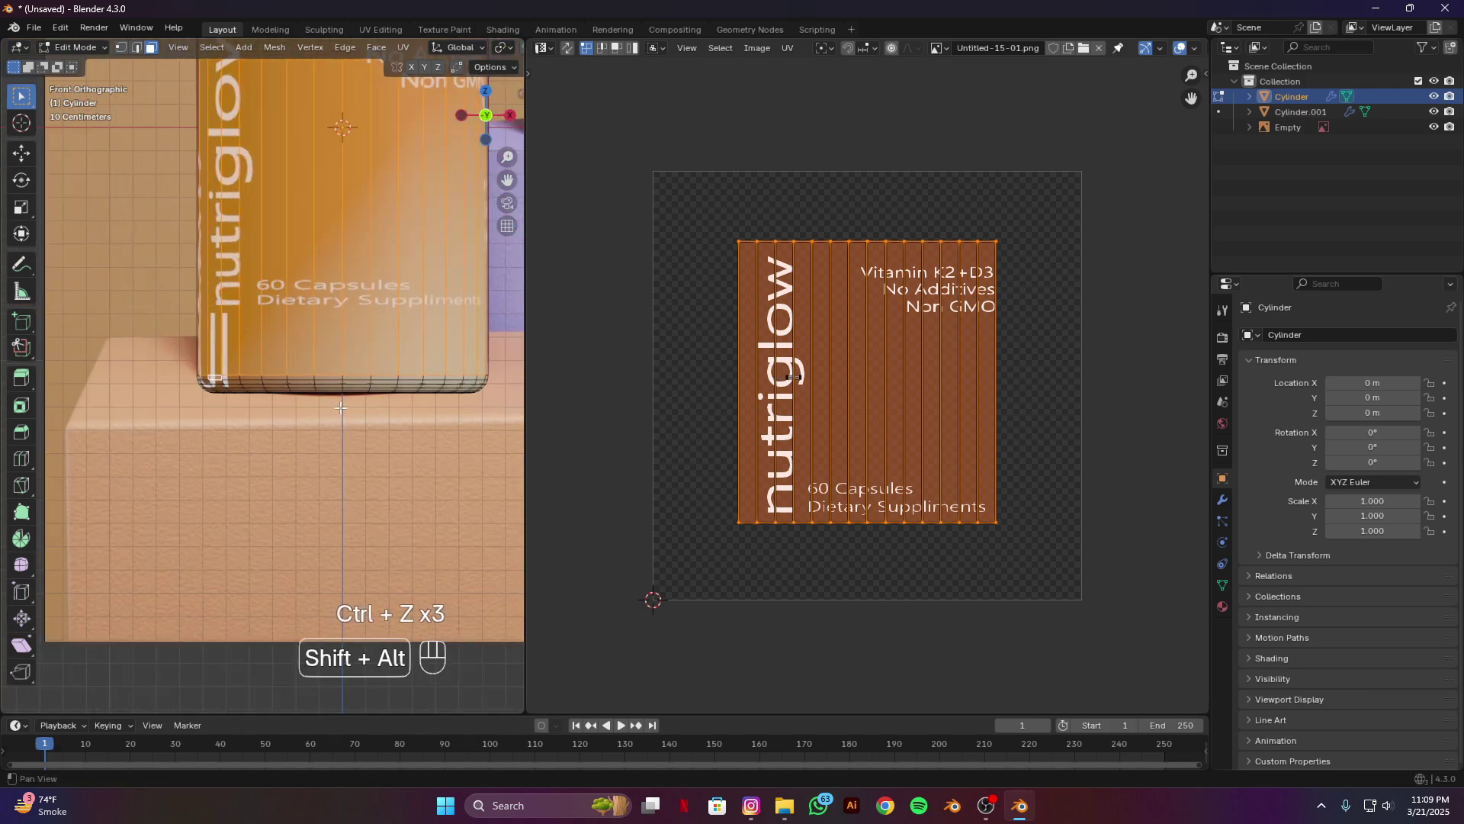
scroll(376, 408, up, 5)
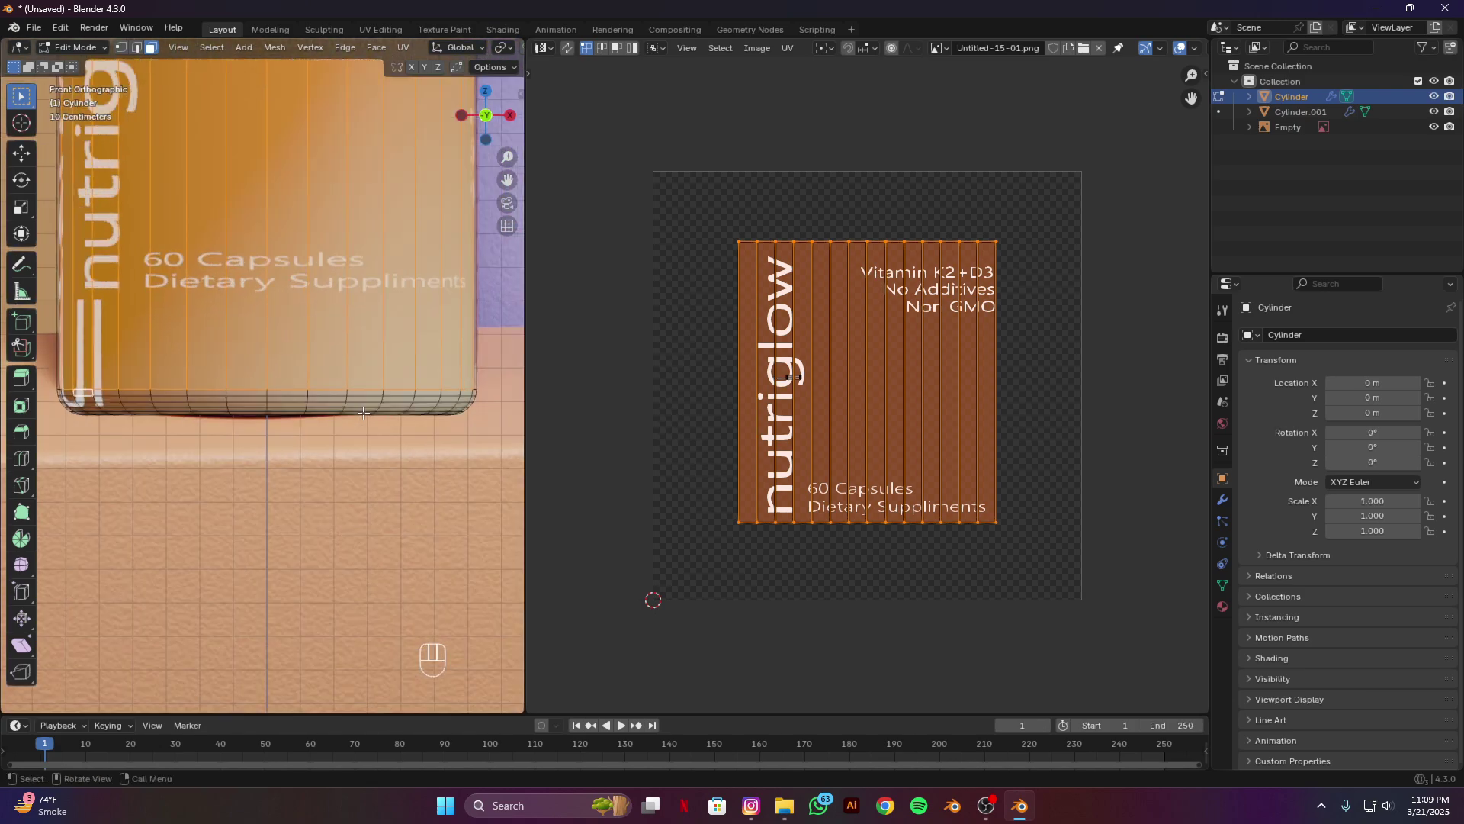
ctrl+click(496, 397)
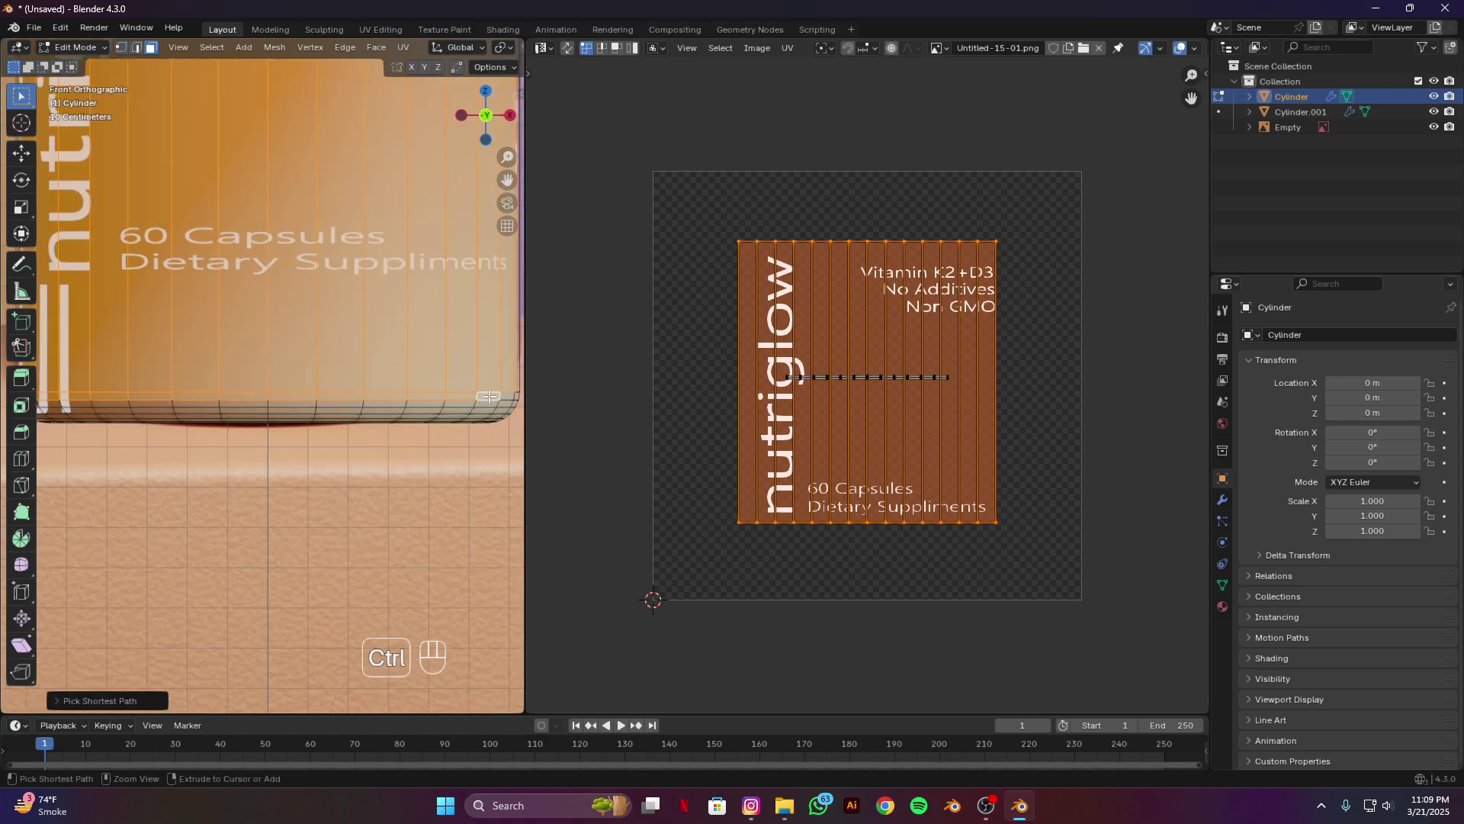
shift+middle_drag(37, 401, 212, 414)
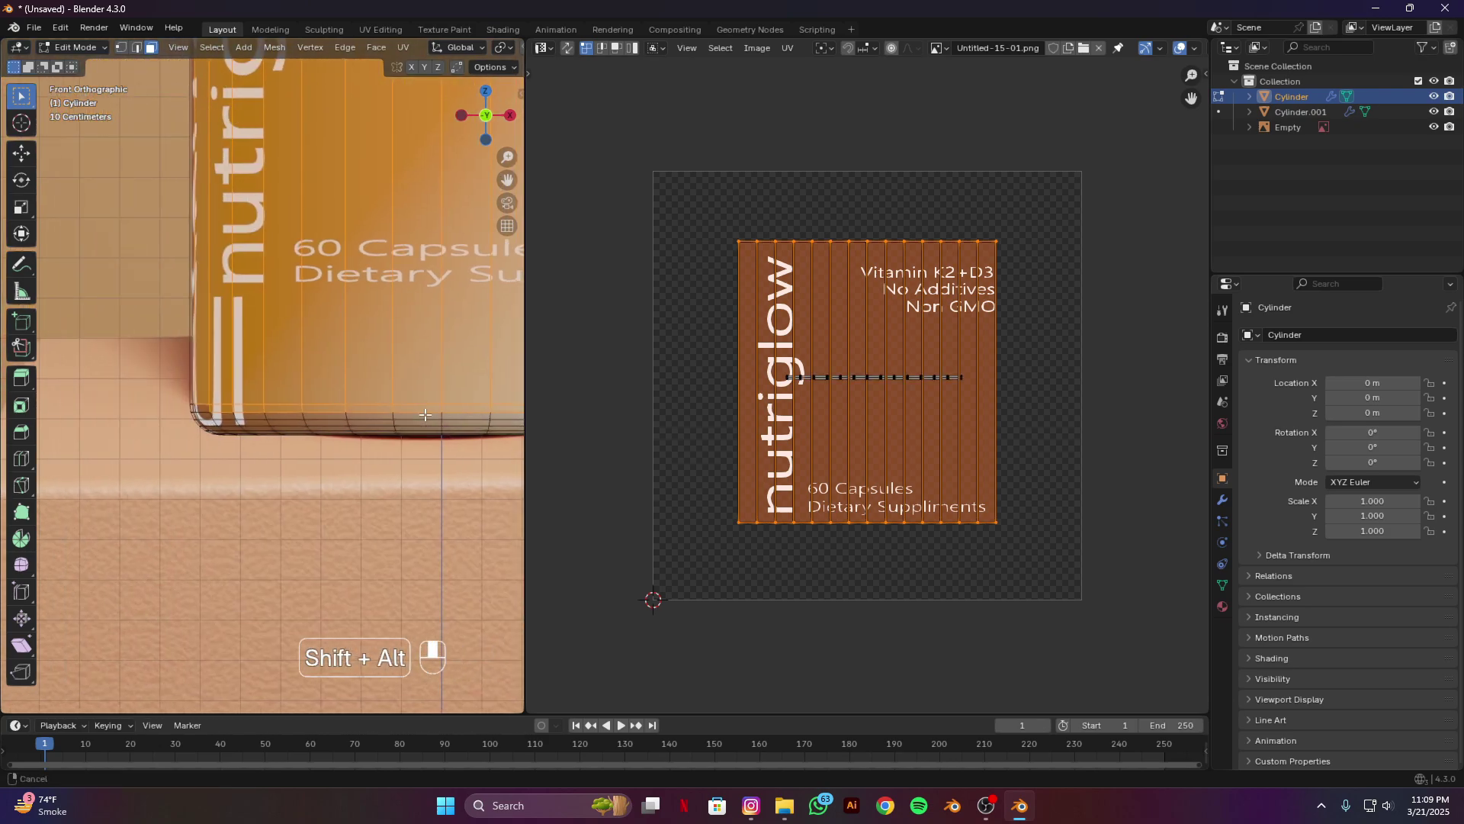
alt+shift+click(212, 414)
scroll(204, 408, down, 1)
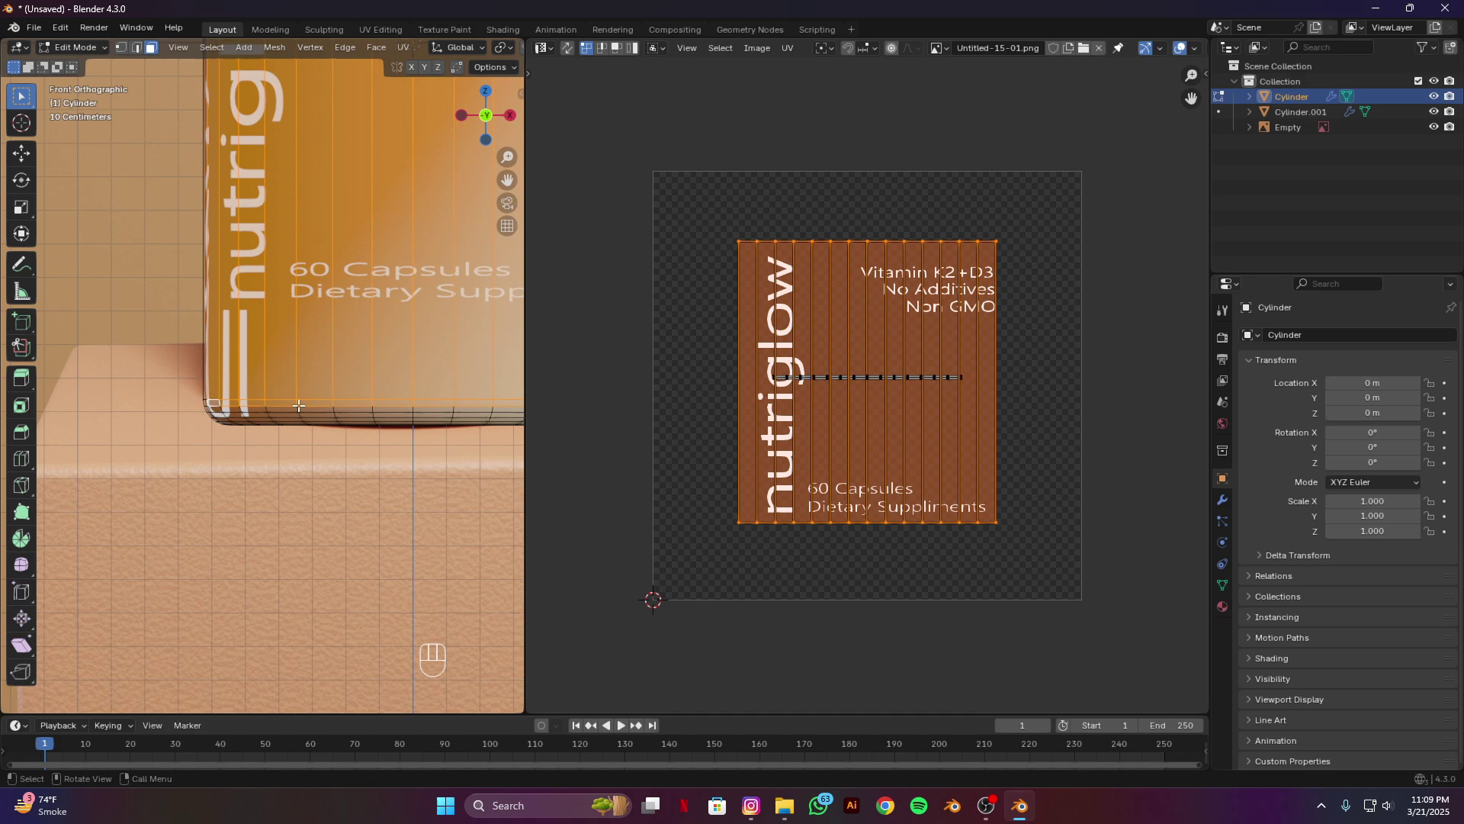
Step: Map the UVs of the selected front faces with Project from View in the front view
scroll(351, 340, down, 3)
scroll(351, 339, down, 1)
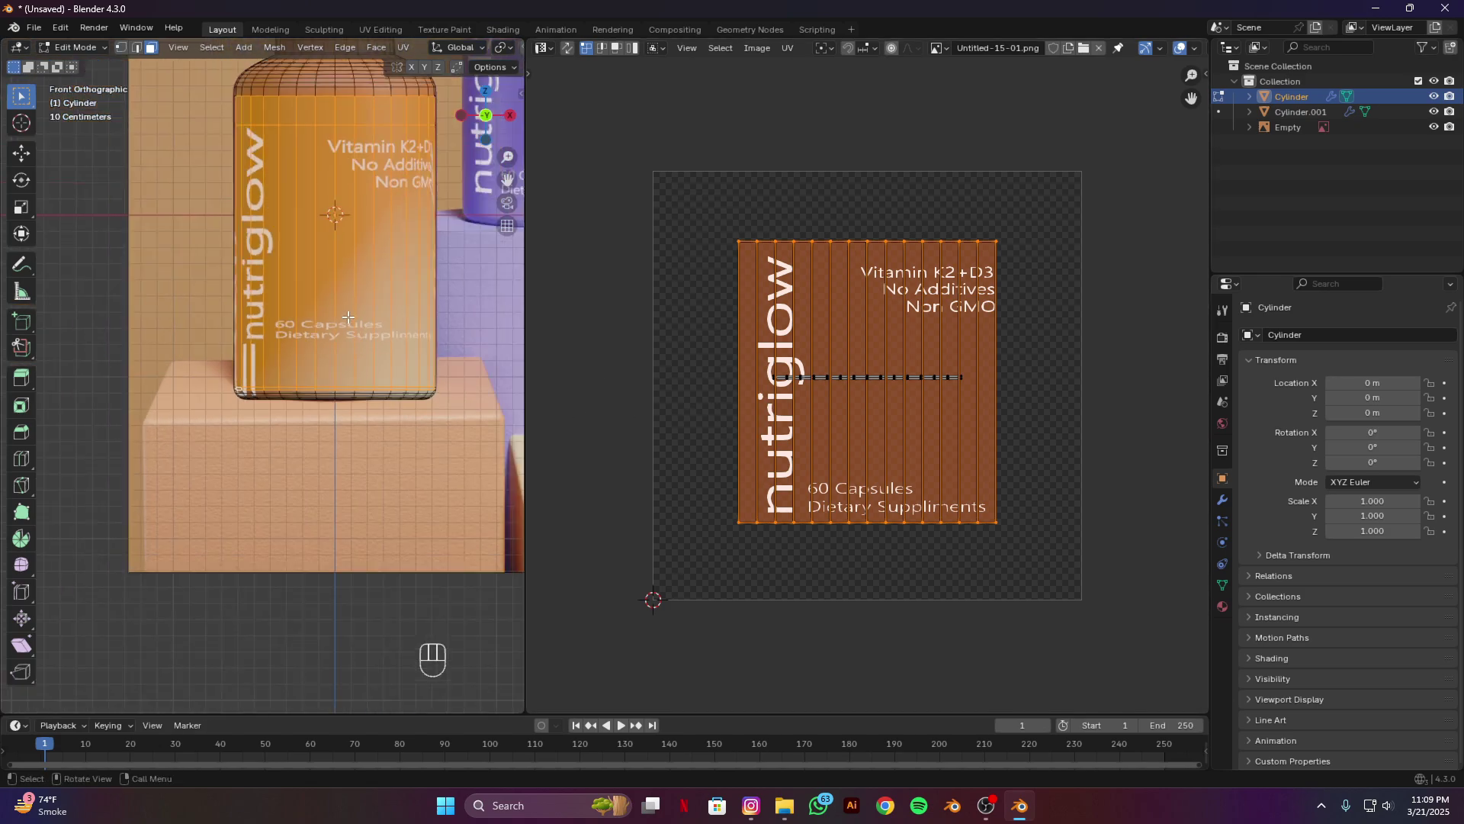
key(u)
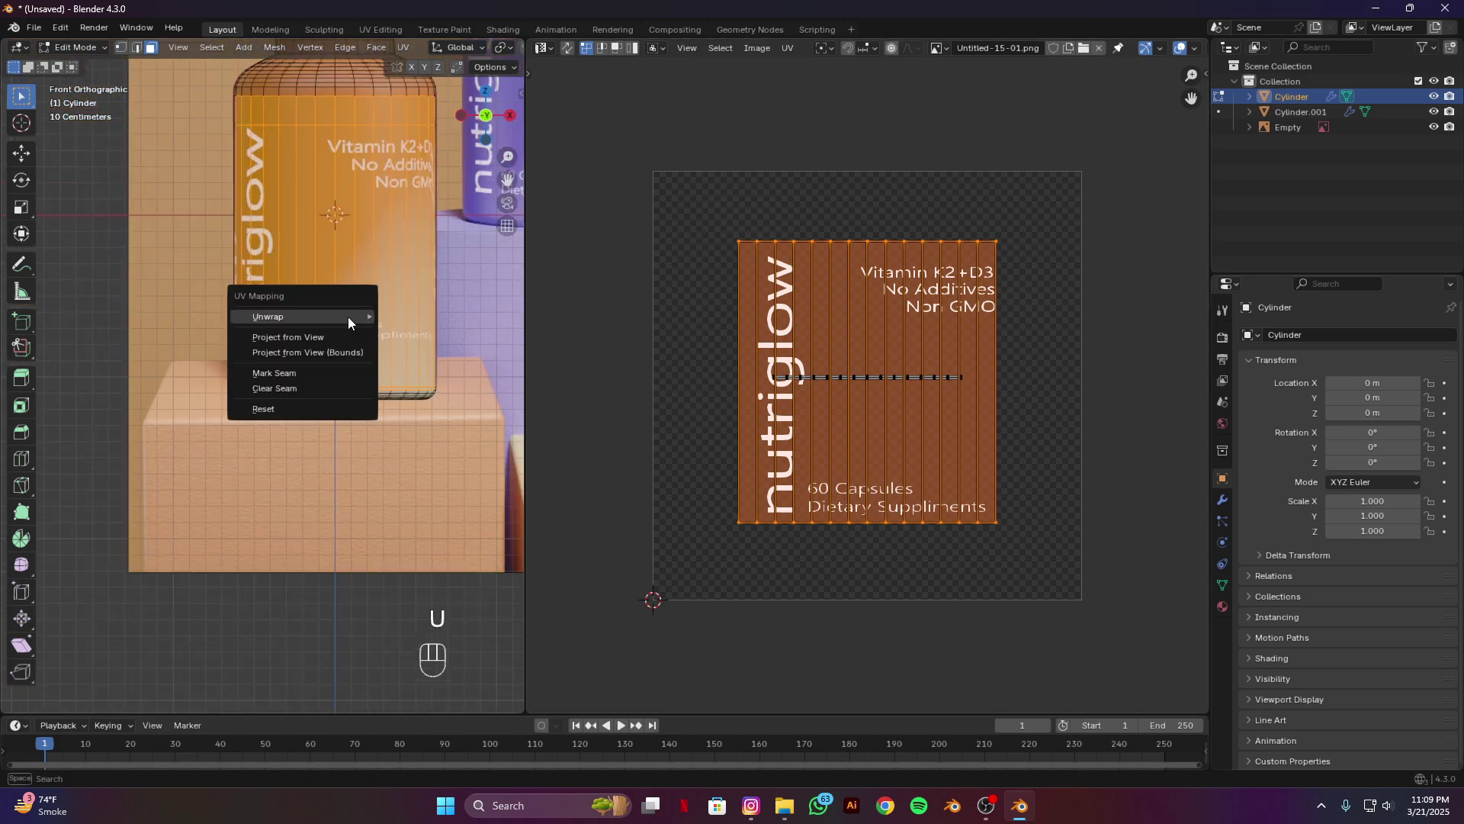
click(293, 337)
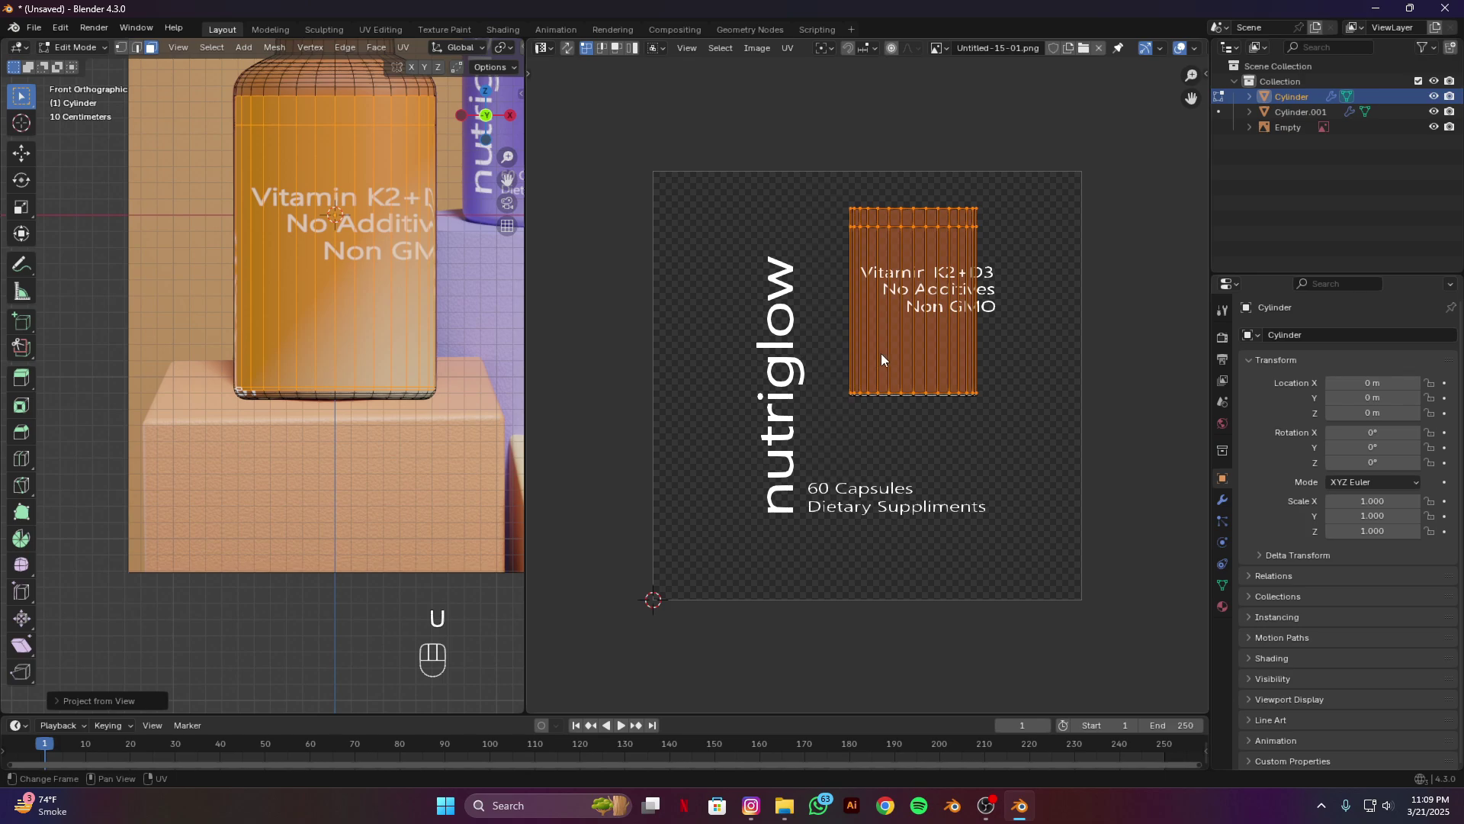
key(s)
click(804, 397)
scroll(926, 408, up, 2)
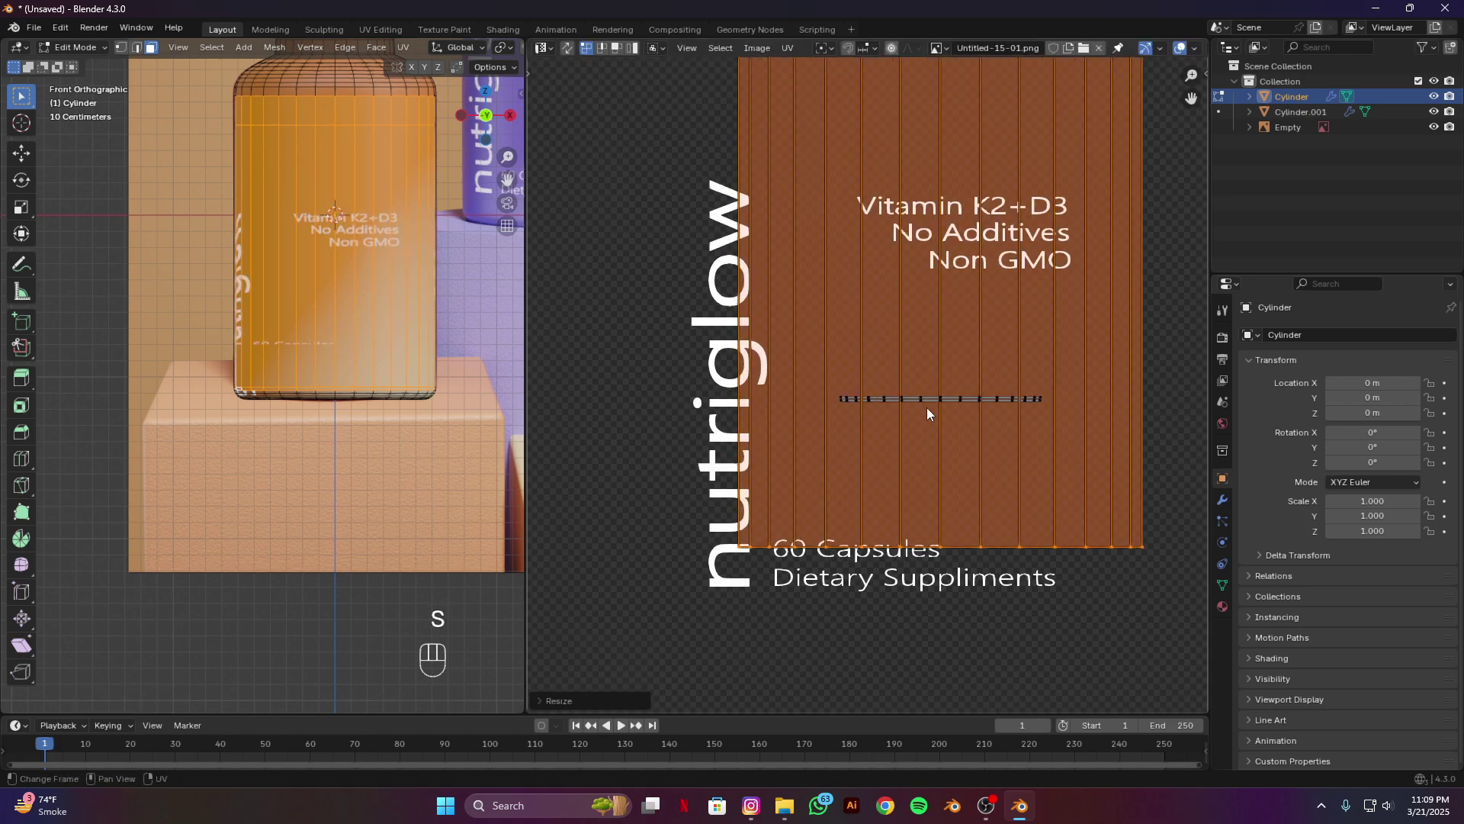
scroll(923, 412, down, 2)
key(ctrl+z)
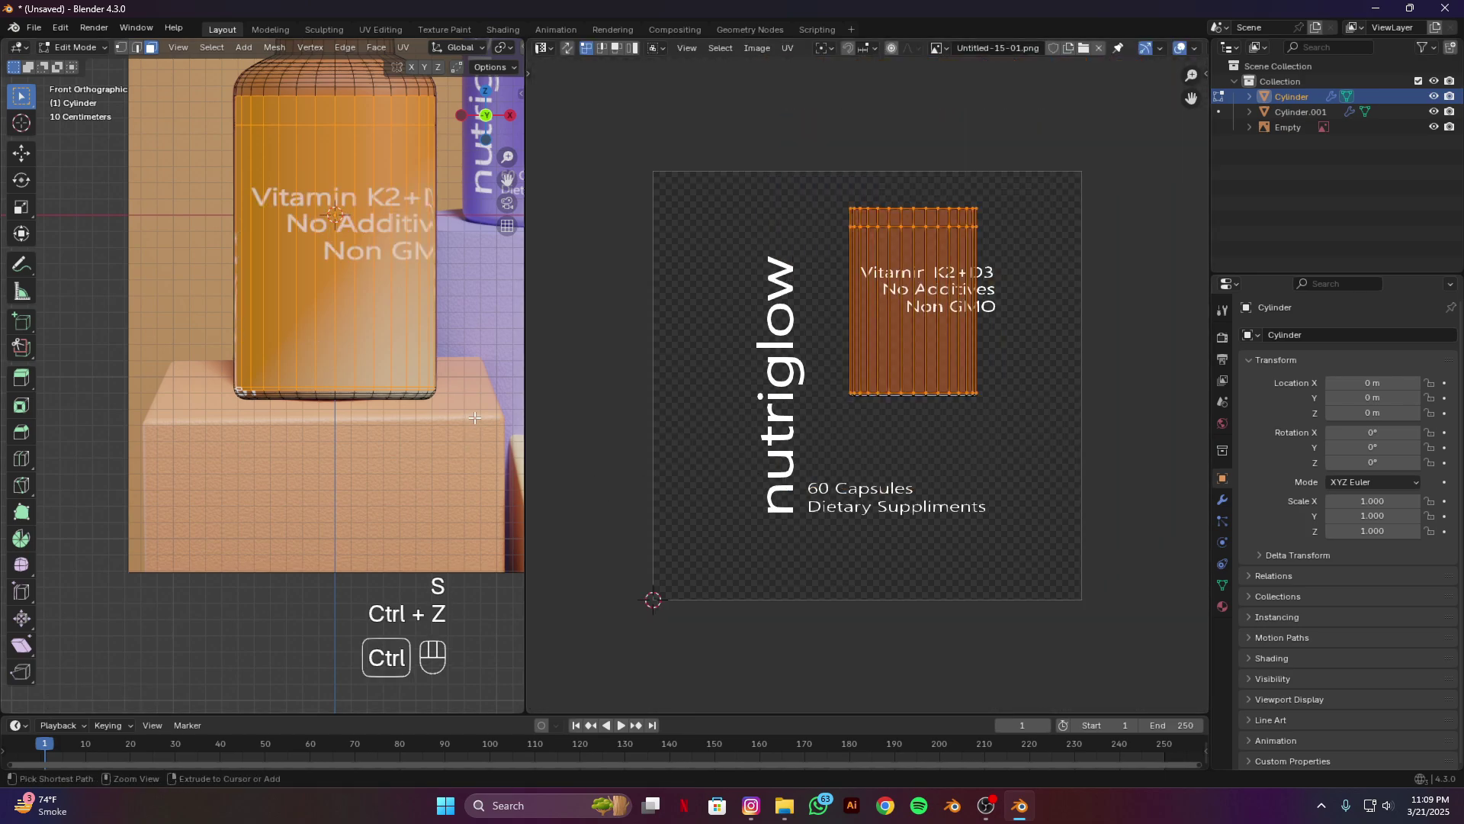
Step: Select all the projected UVs, scale them up to slightly wider than the label text, and move them to frame the text
key(a)
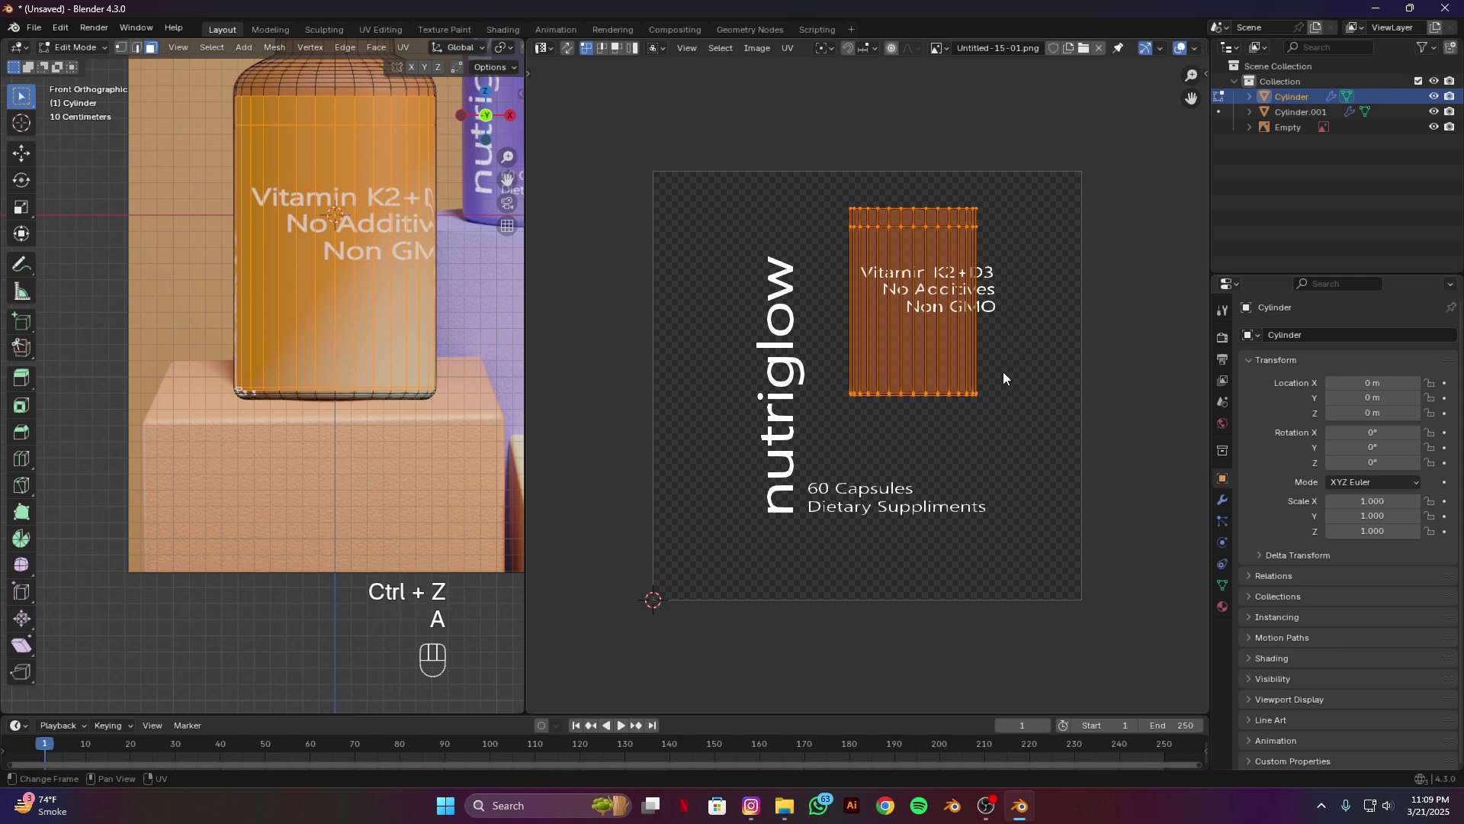
key(s)
click(1068, 420)
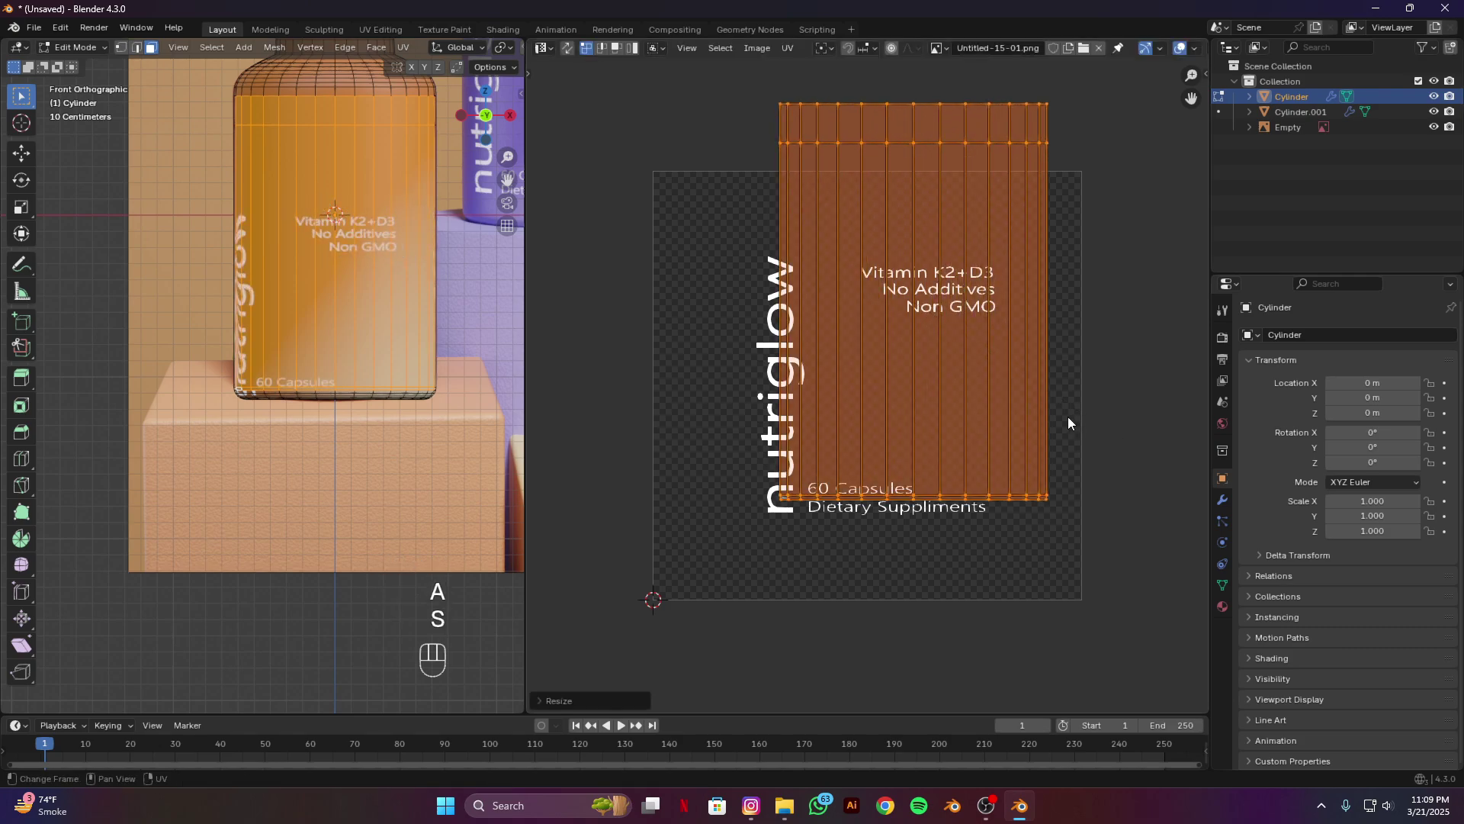
key(g)
key(y)
right_click(1068, 419)
key(g)
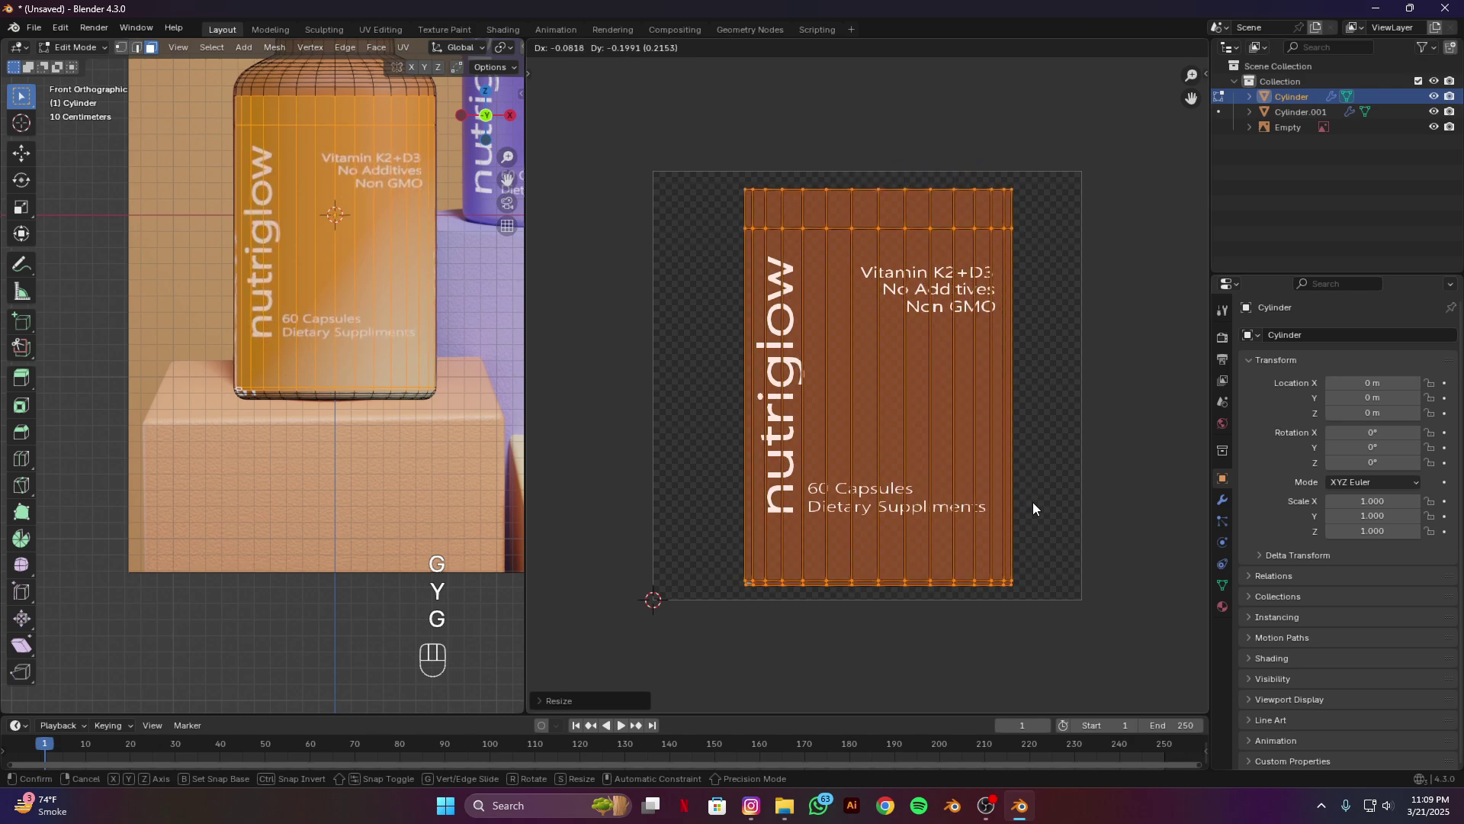
click(1034, 506)
Step: Scale the UV island down along Y so that it frames the height of the label text more closely
key(s)
key(y)
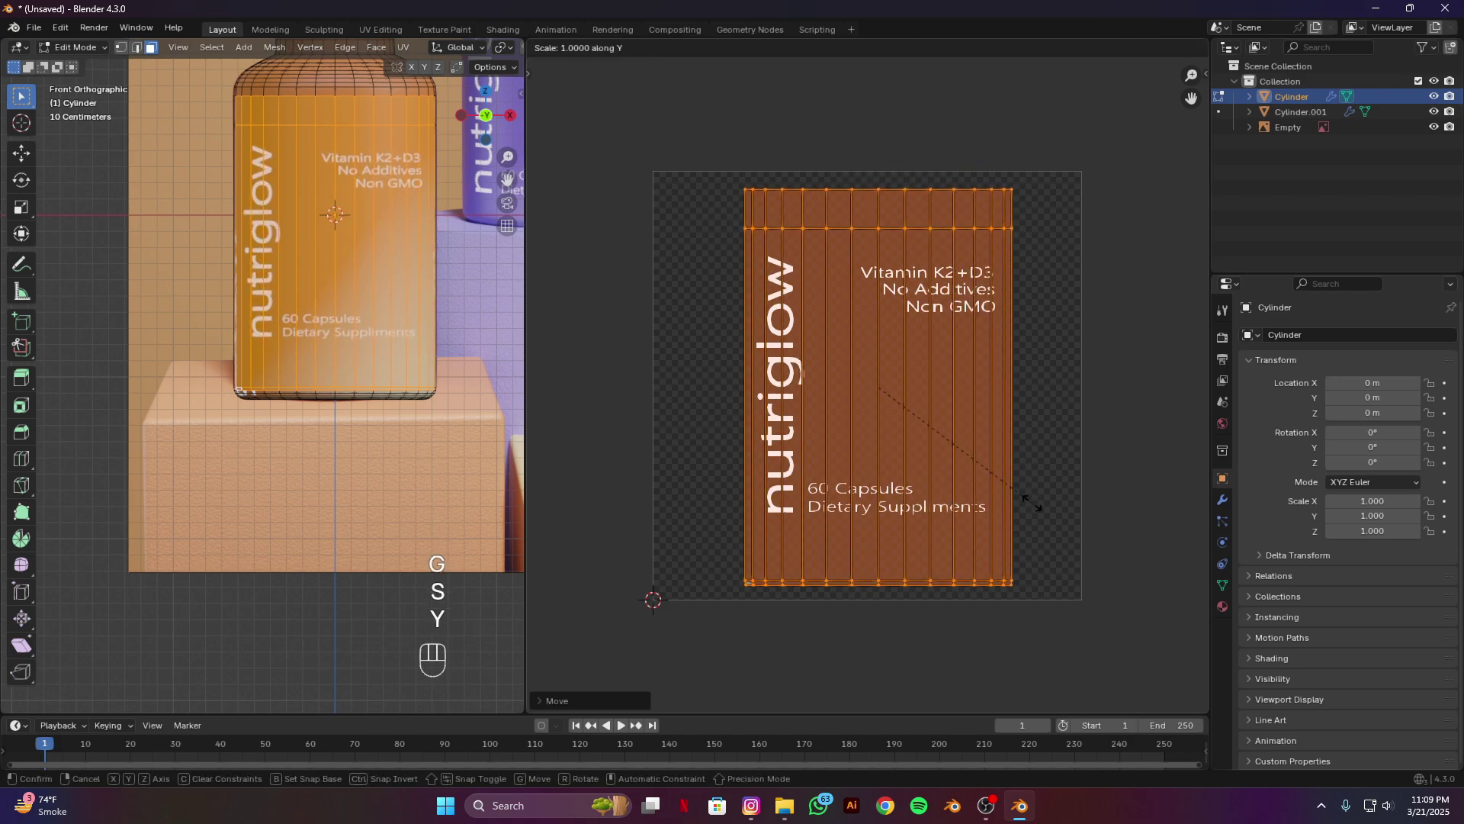
right_click(1007, 488)
click(685, 432)
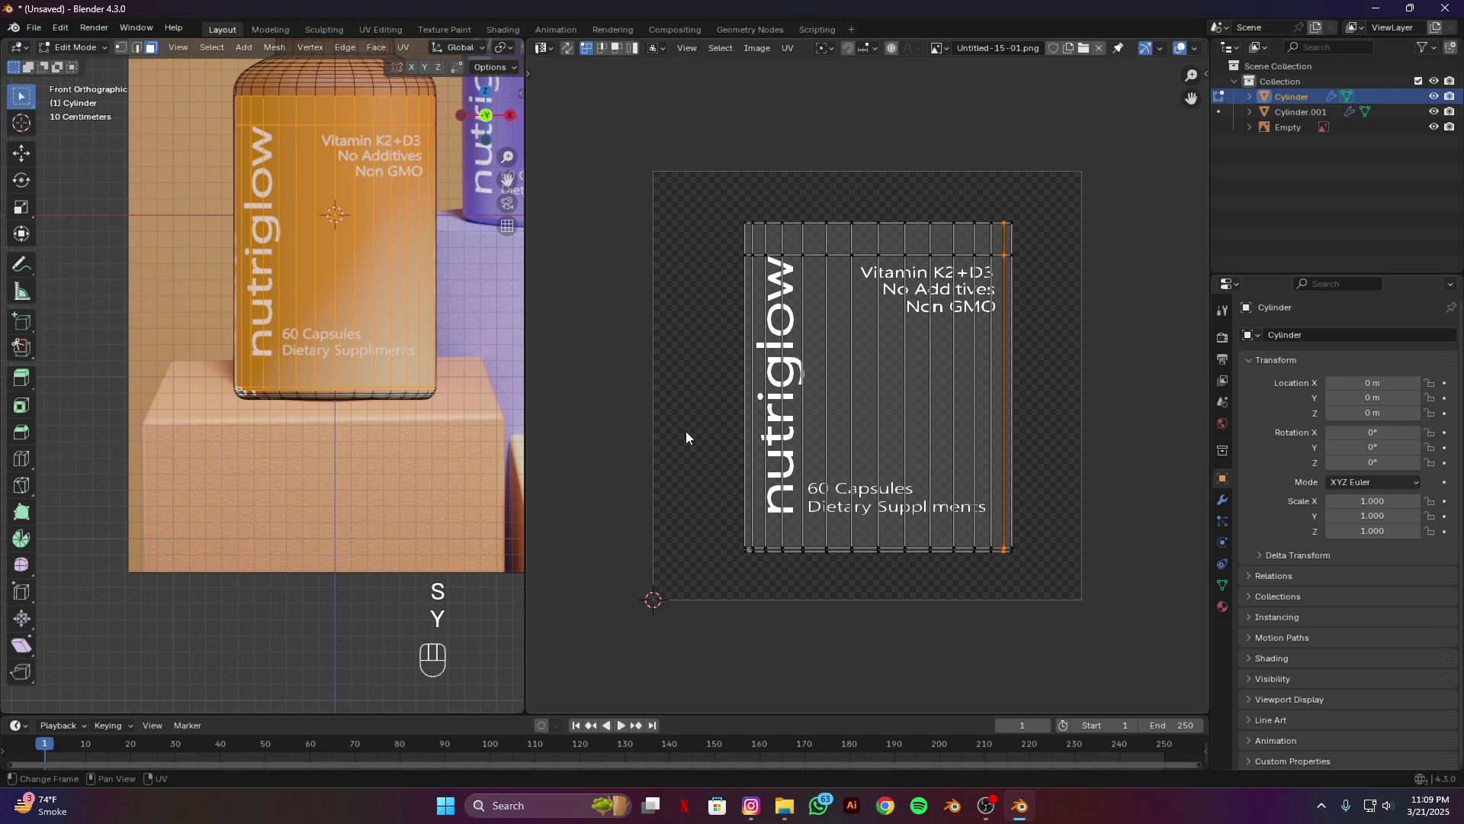
Step: Invert the face selection, shrink all the remaining faces' UVs into the label's empty centre, and restore the front-face selection before leaving Edit Mode
alt+shift+middle_drag(400, 354, 296, 474)
key(a)
key(ctrl+z)
key(ctrl+z)
key(ctrl+i)
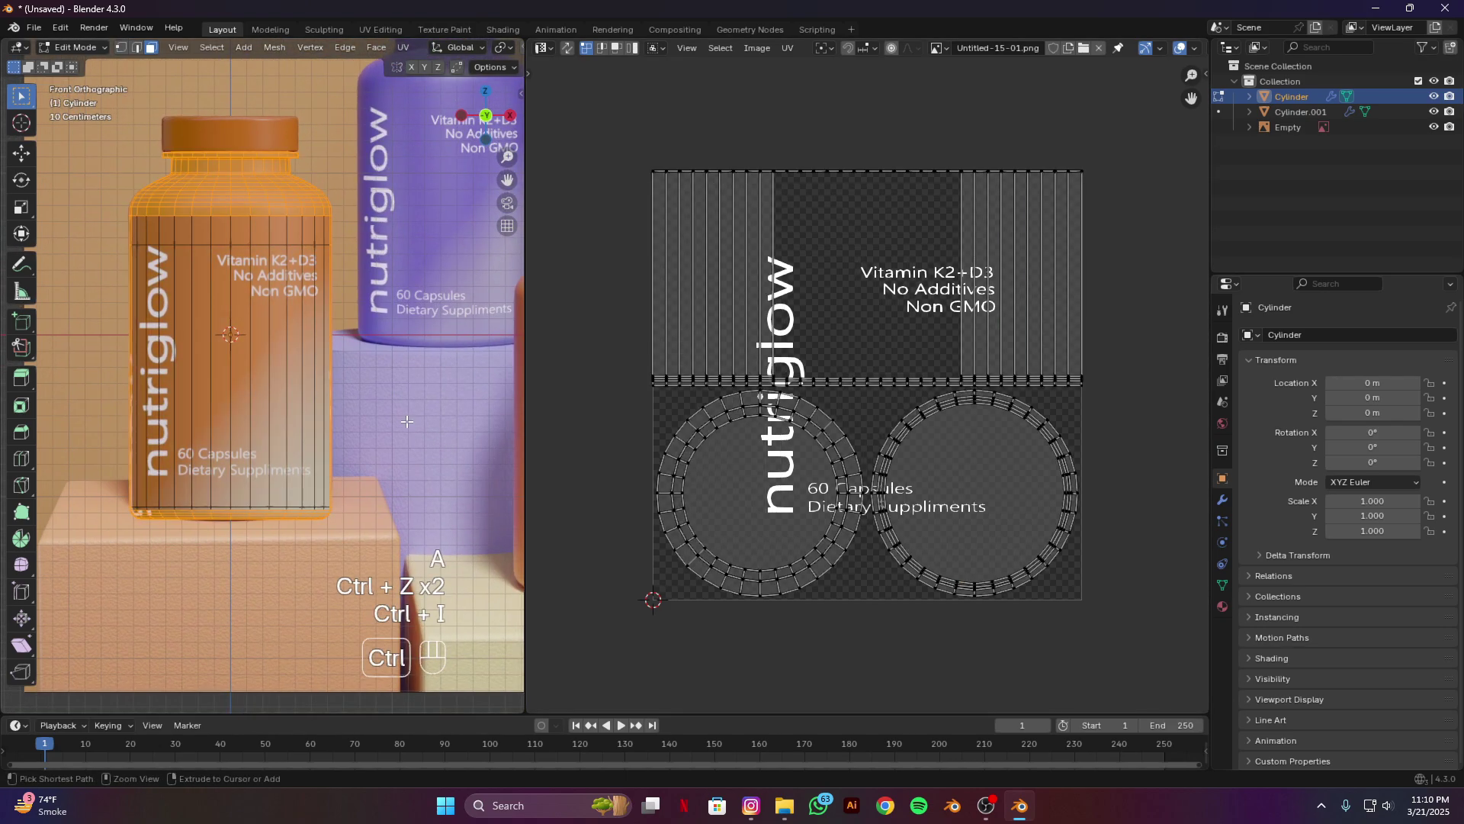
key(a)
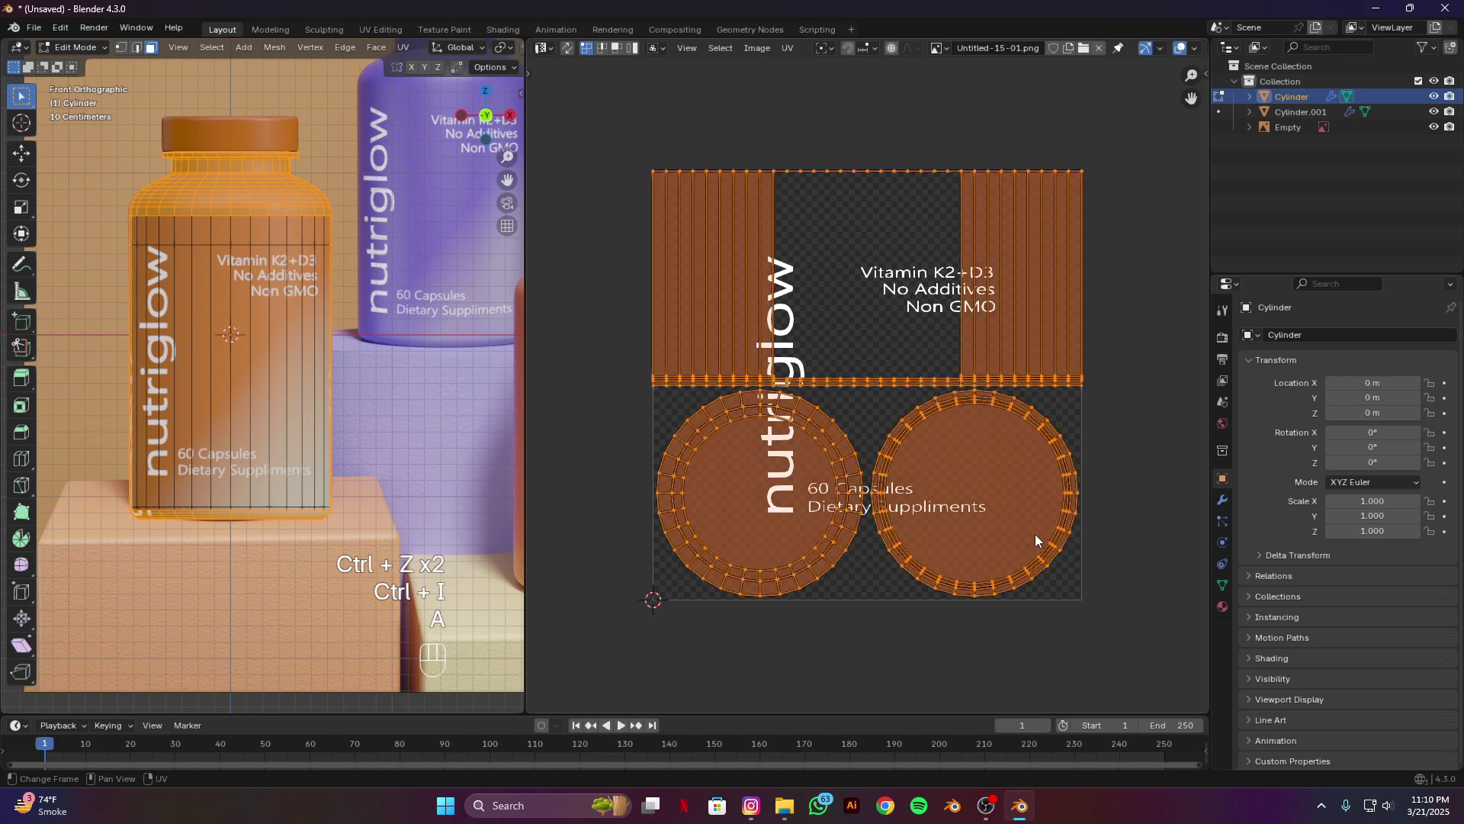
key(s)
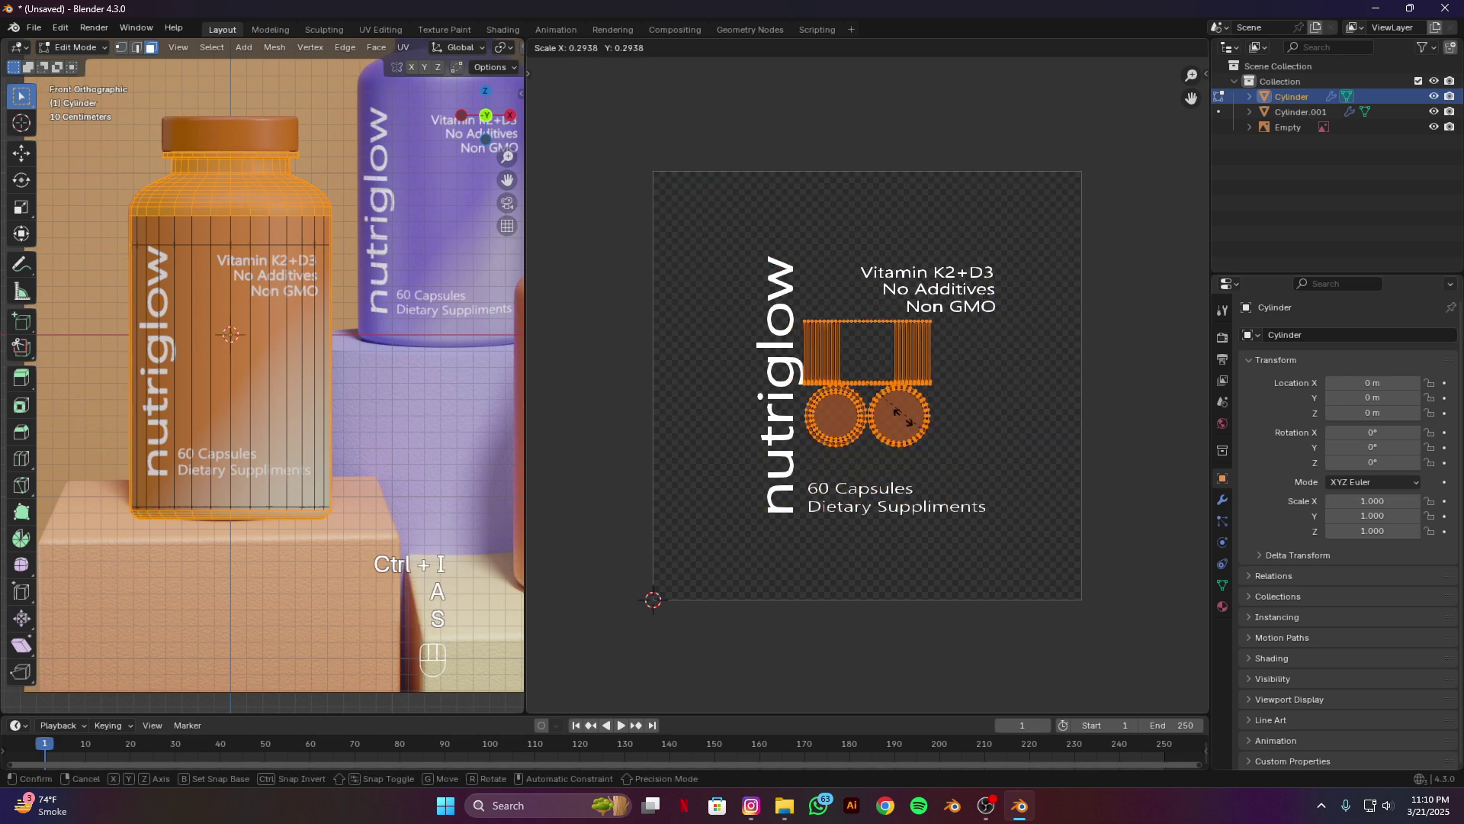
click(905, 424)
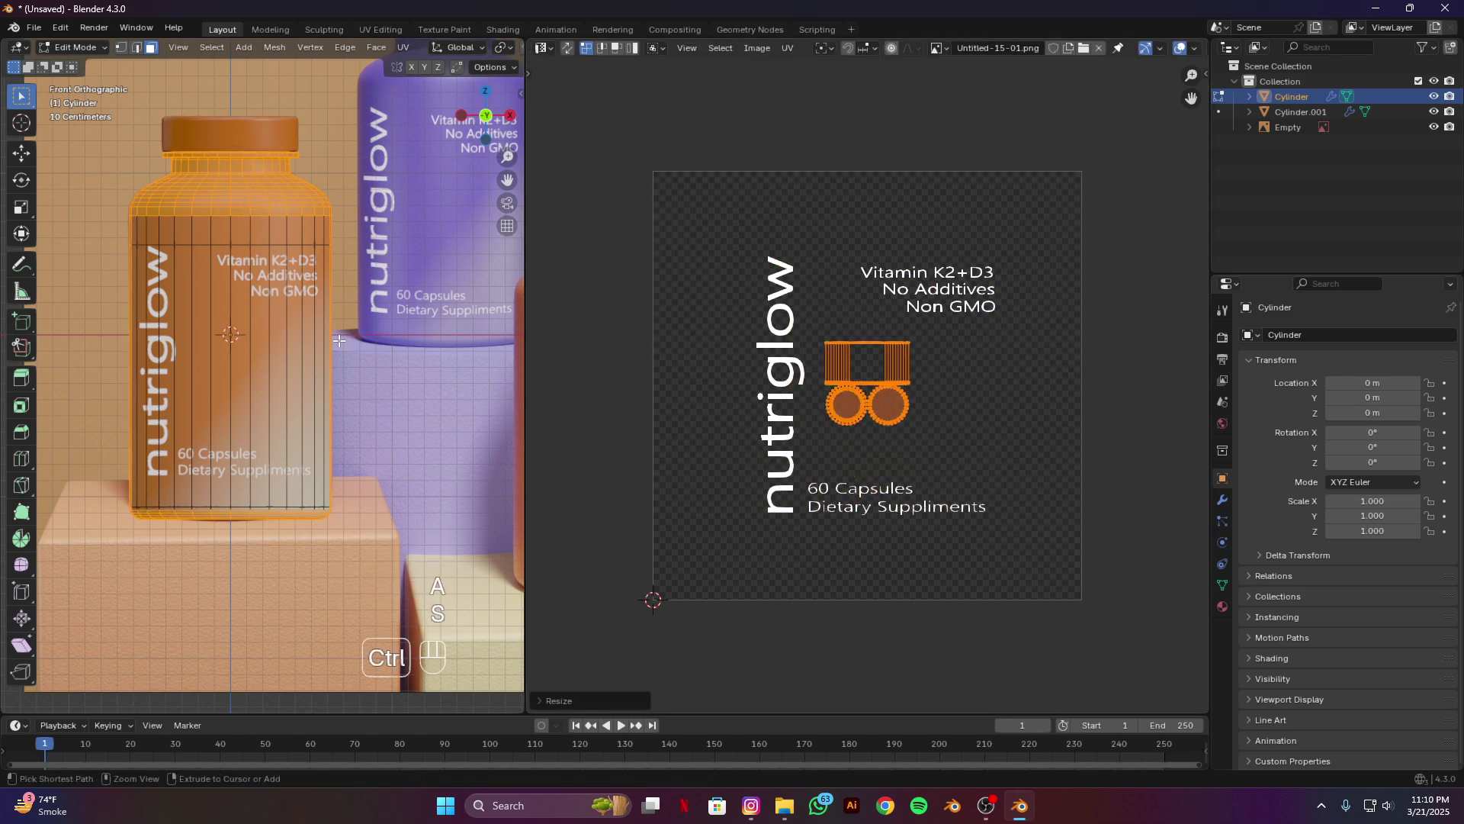
key(ctrl+i)
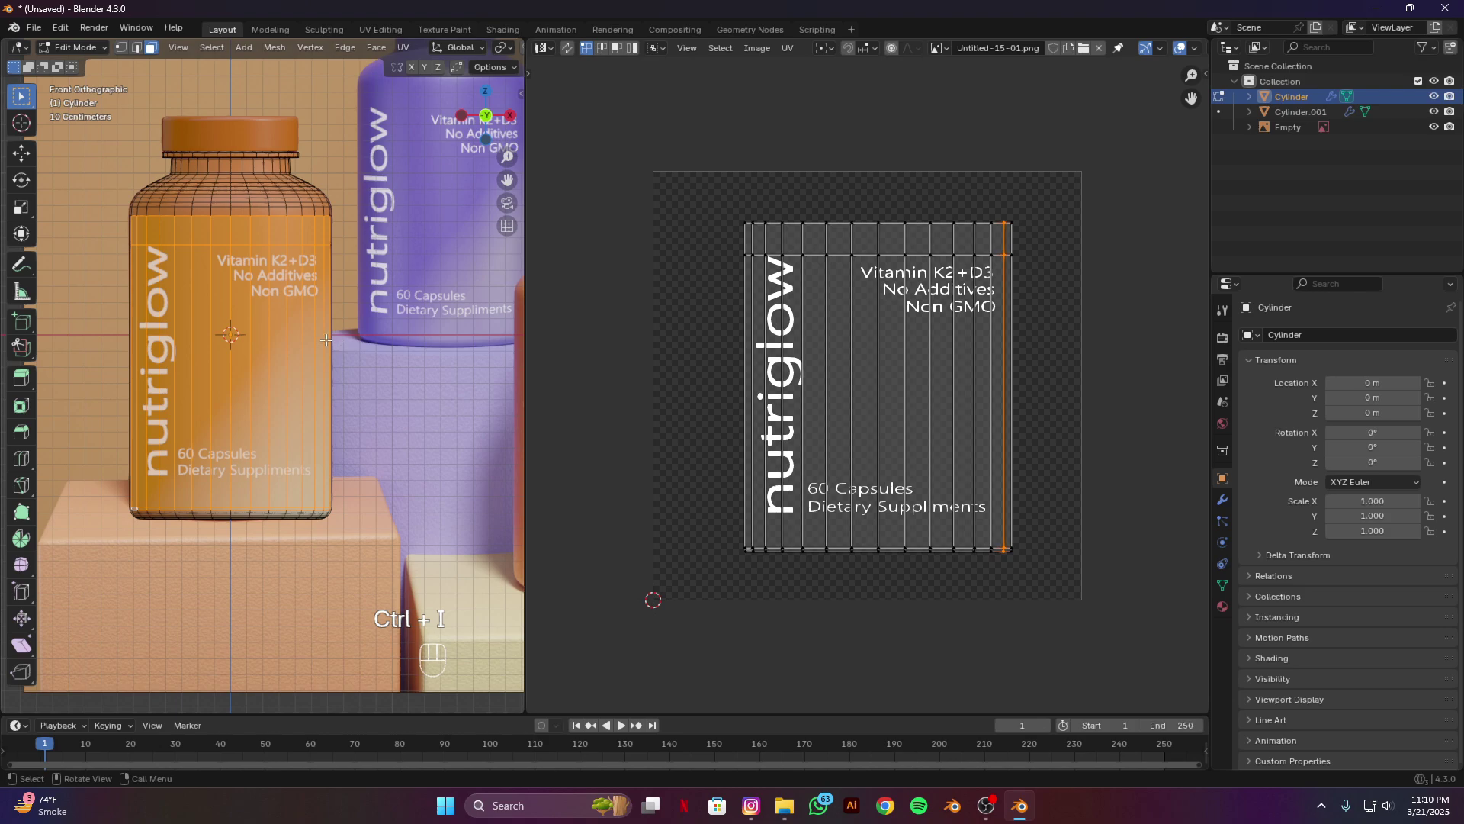
key(Tab)
scroll(323, 340, down, 3)
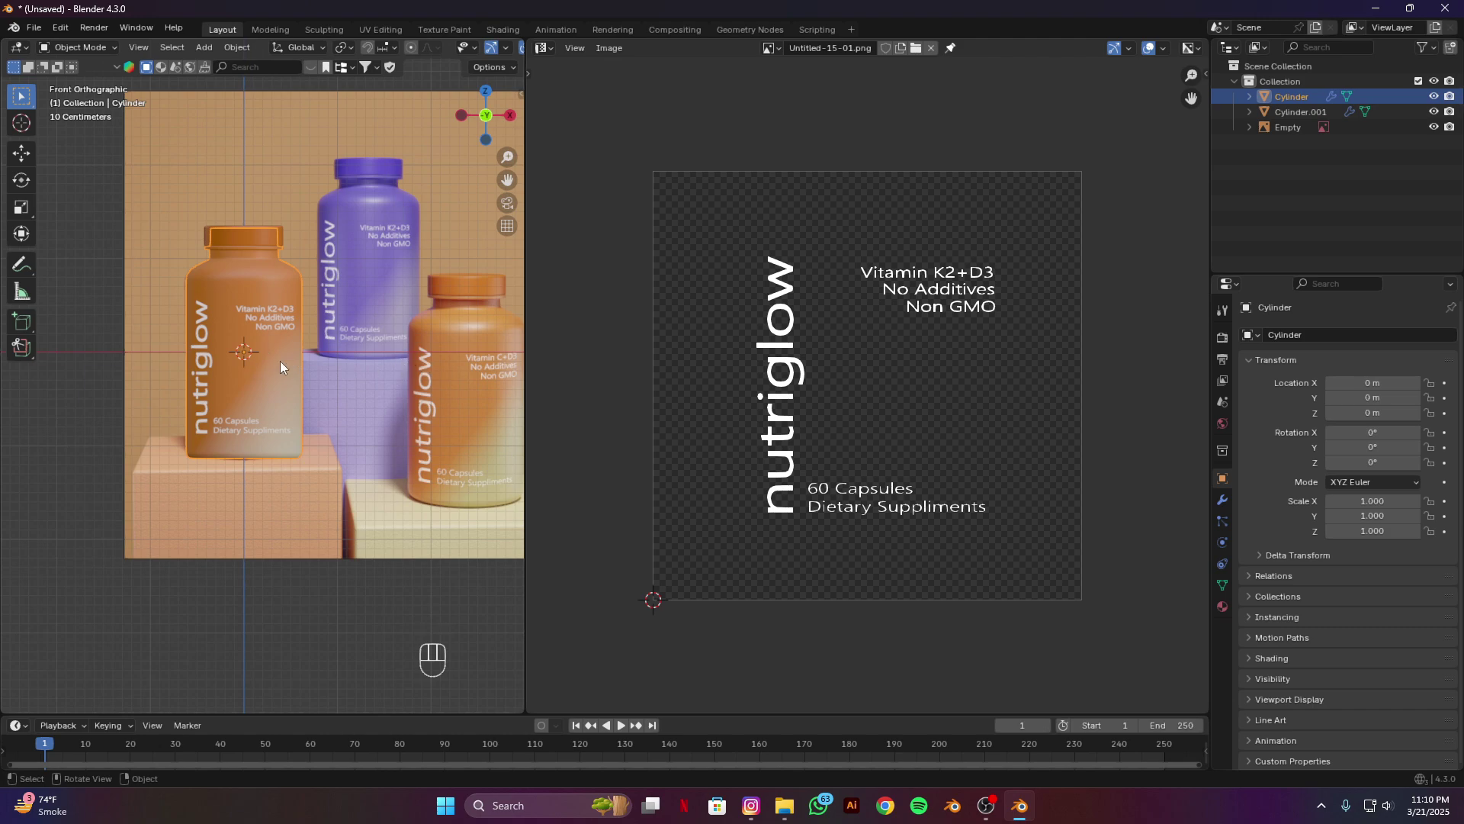
Step: Re-enter Edit Mode on the bottle body, select all the front-face UVs, and move them slightly down along Y
key(Tab)
key(a)
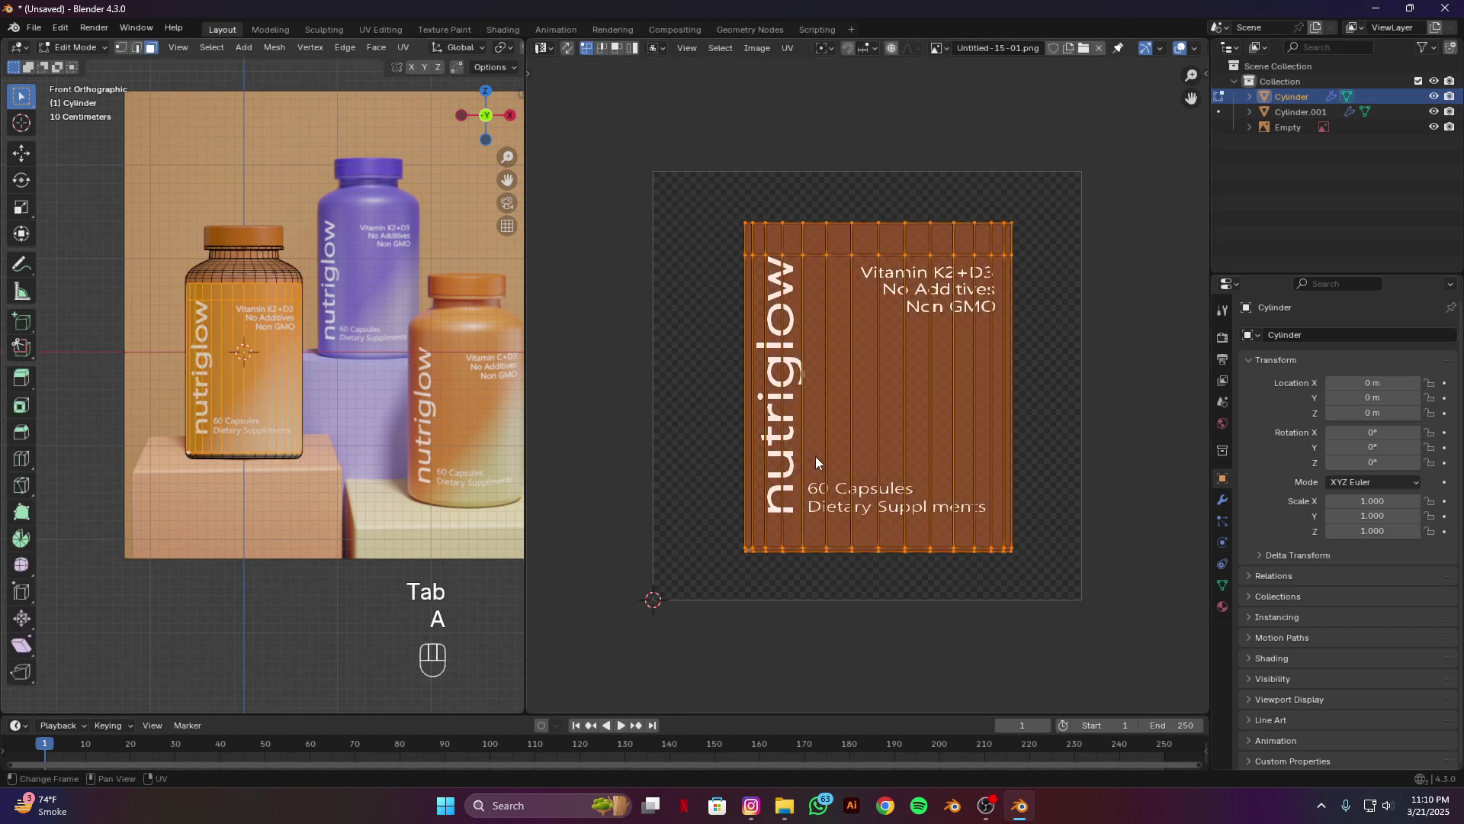
key(g)
key(y)
key(shift)
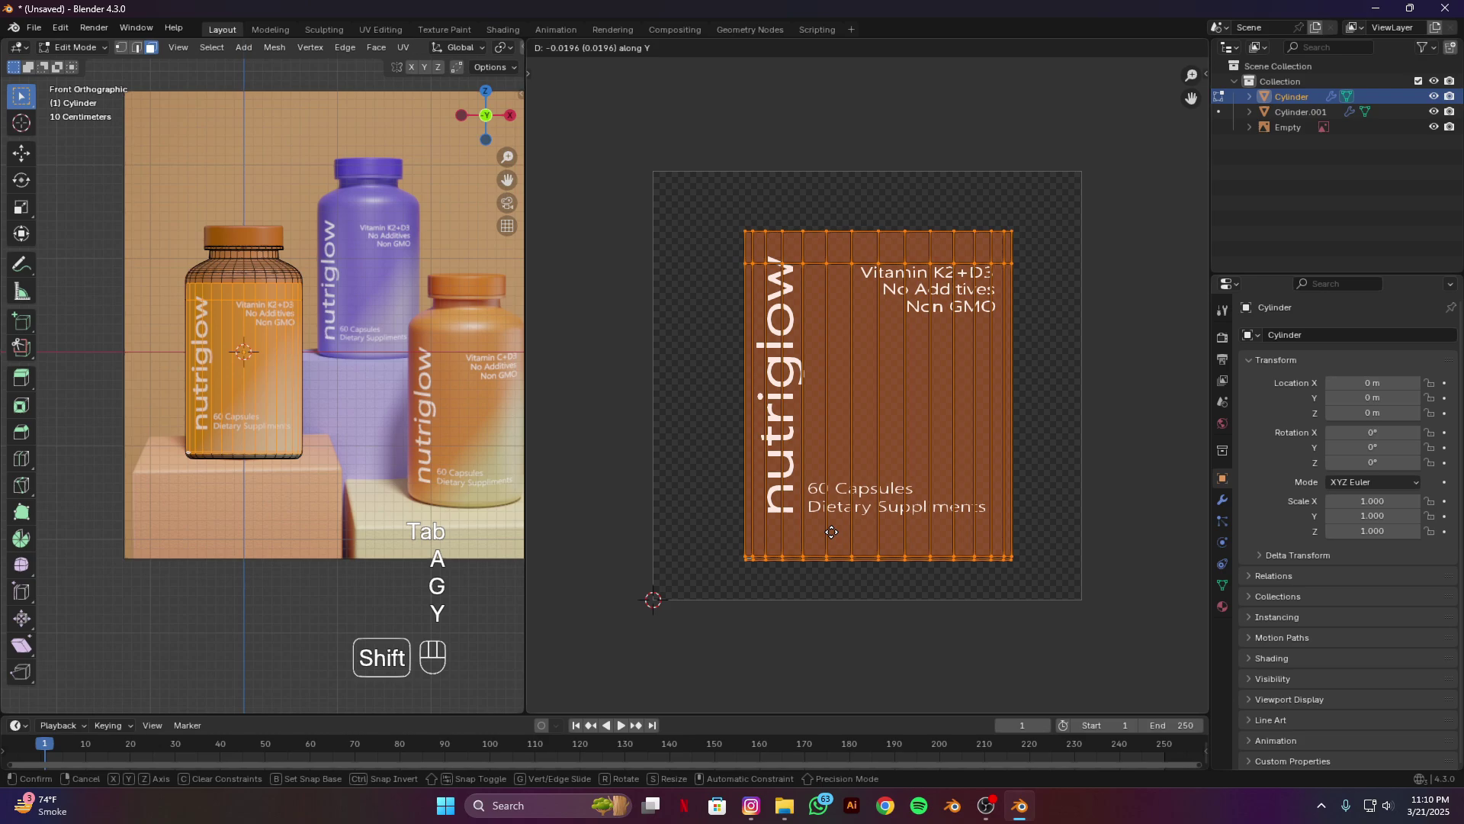
click(832, 514)
Step: Scale the front-face UVs along Y to about 0.94 and return to Object Mode
key(s)
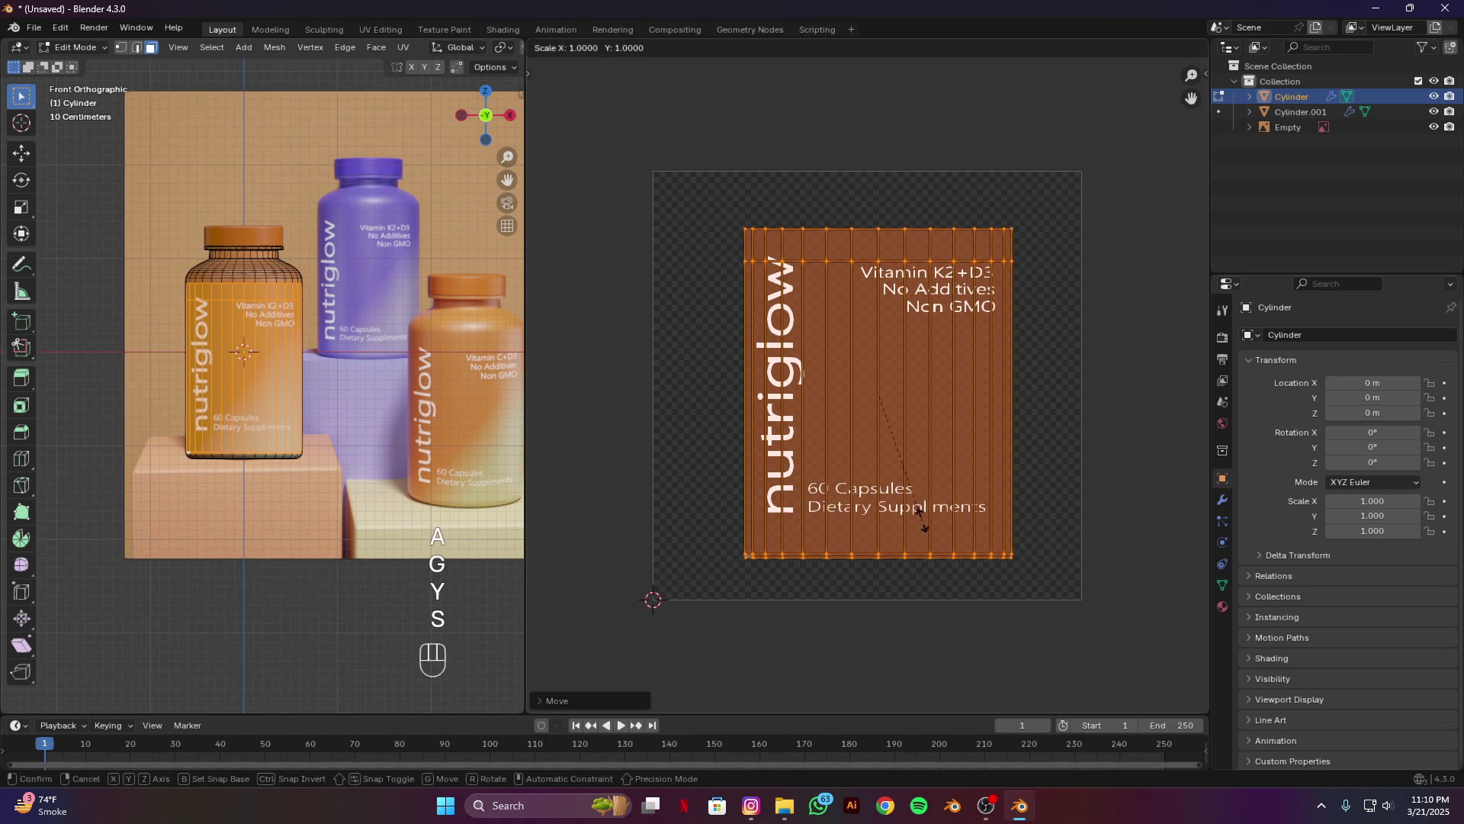
key(y)
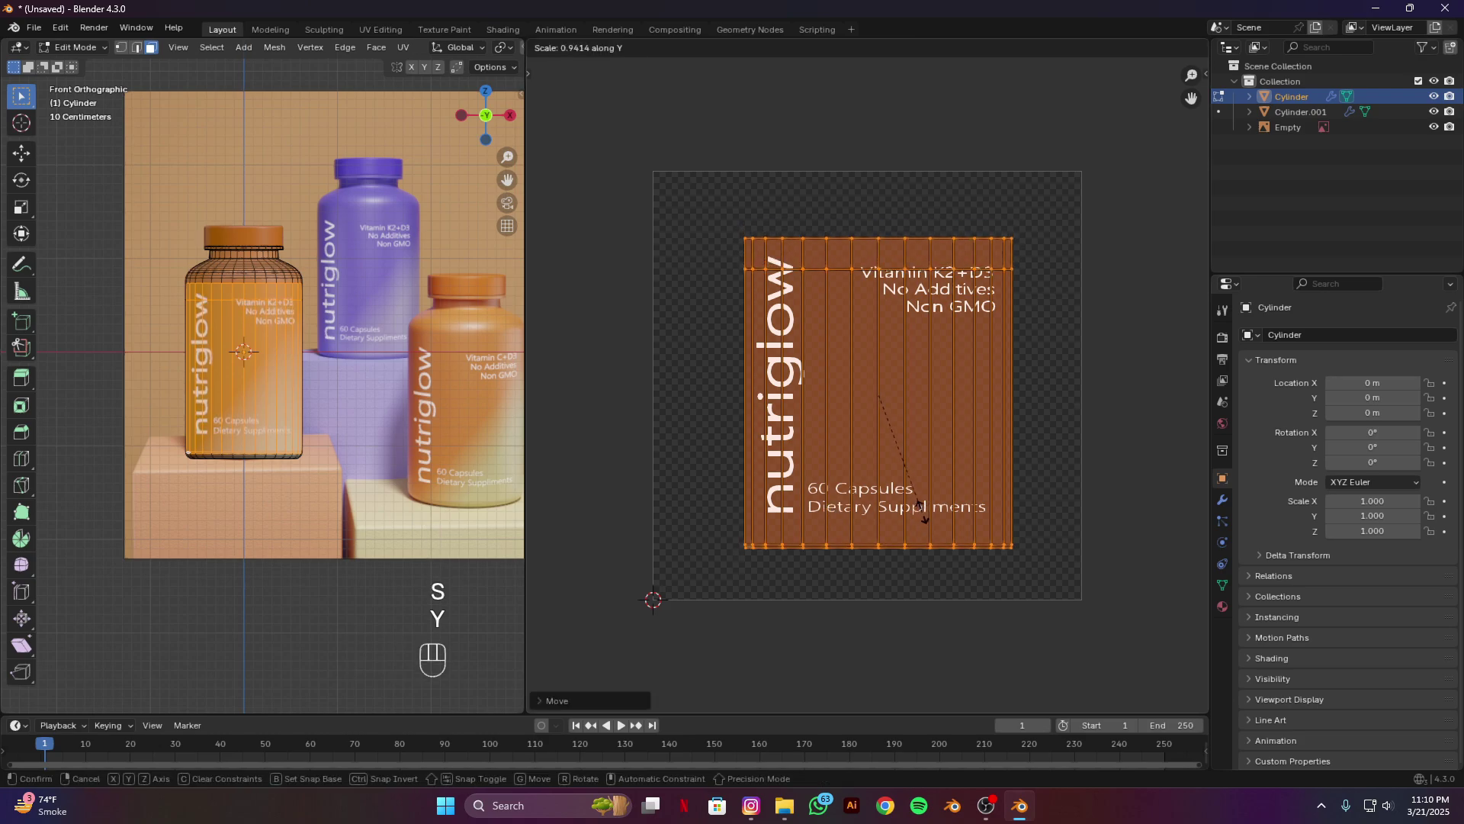
click(925, 519)
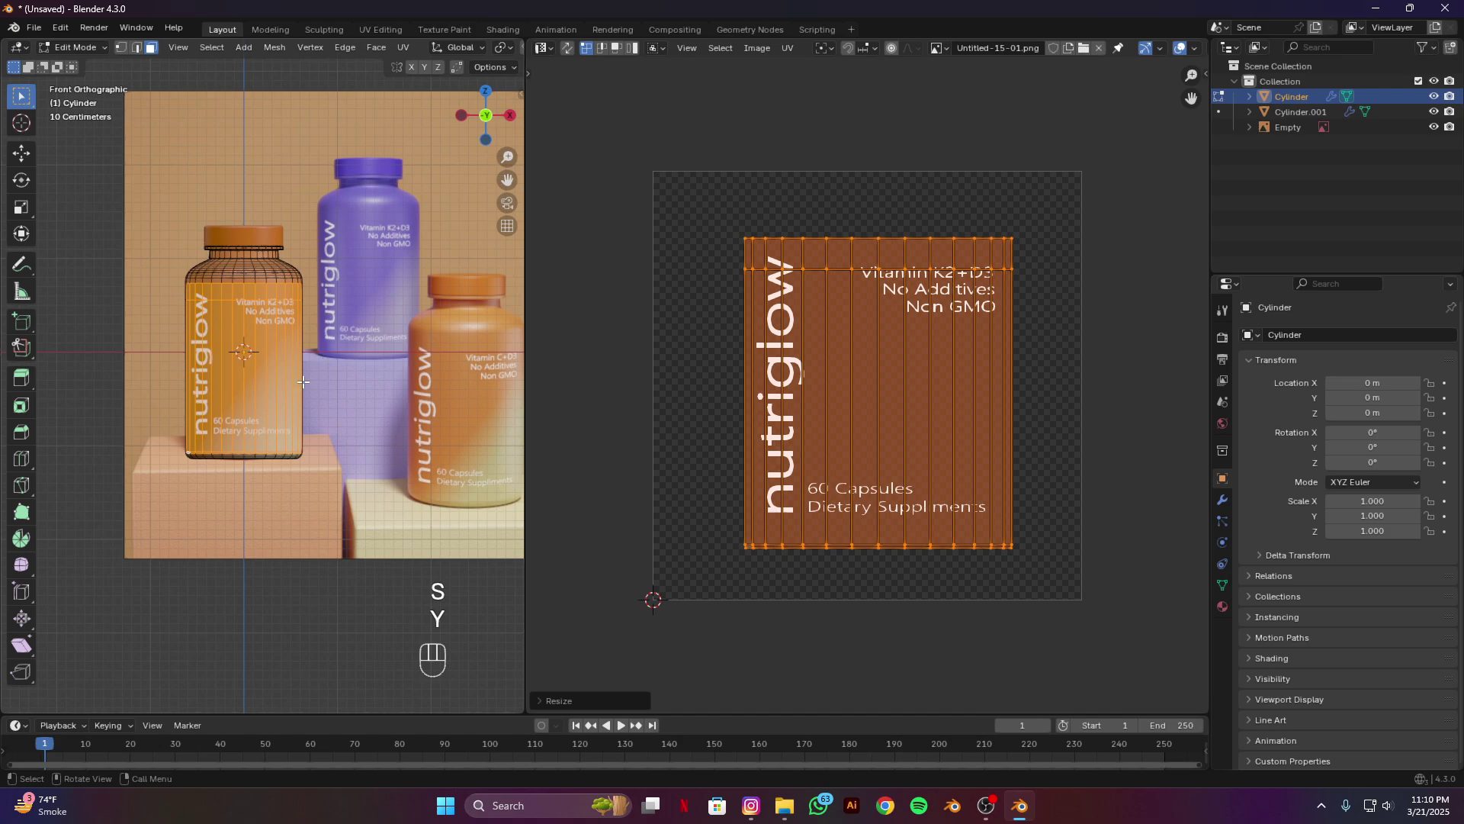
key(Tab)
scroll(258, 422, up, 2)
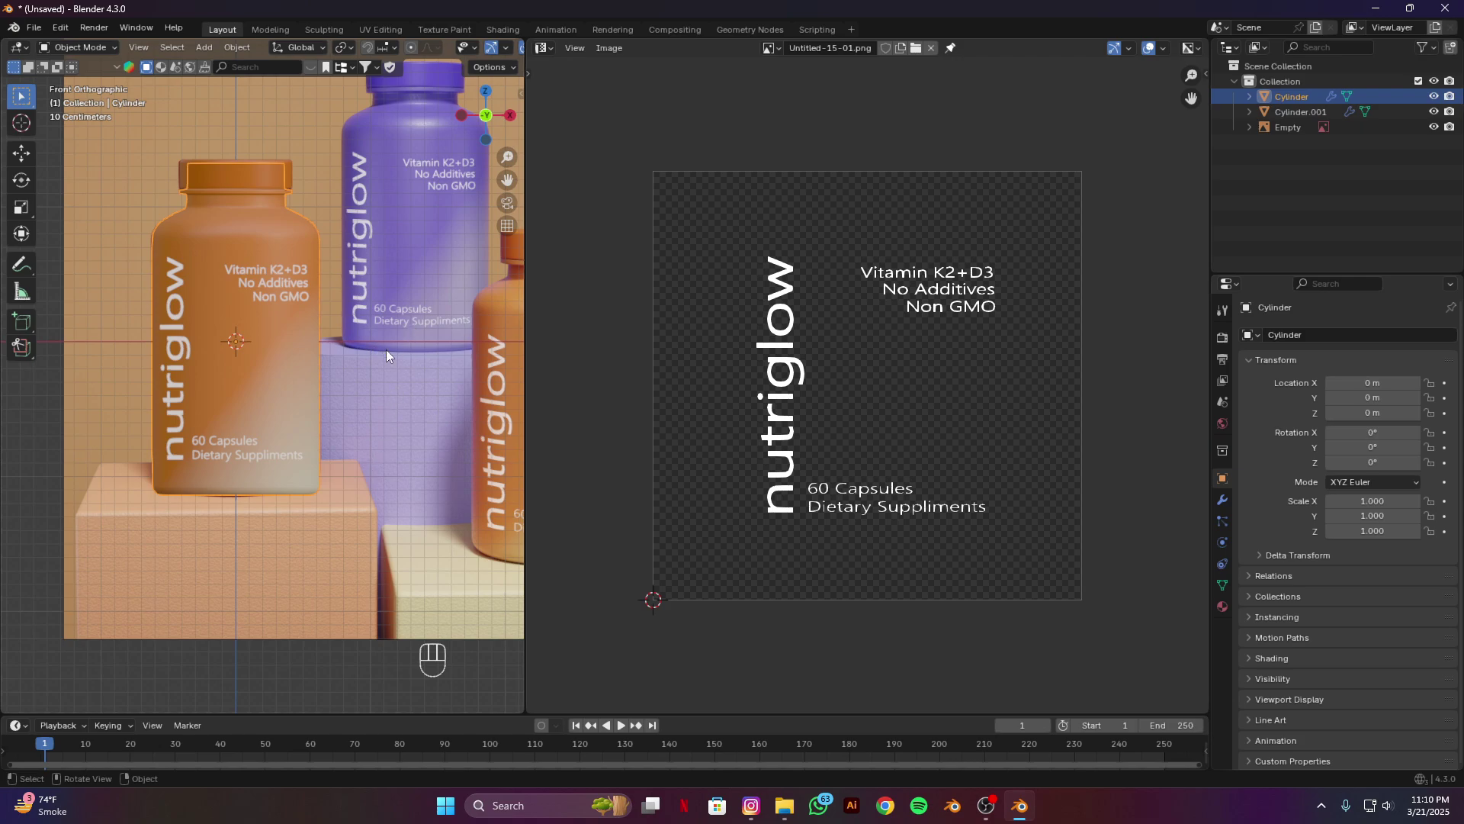
Step: Hide the reference image in the viewport and show the bottle from the front
scroll(258, 434, up, 2)
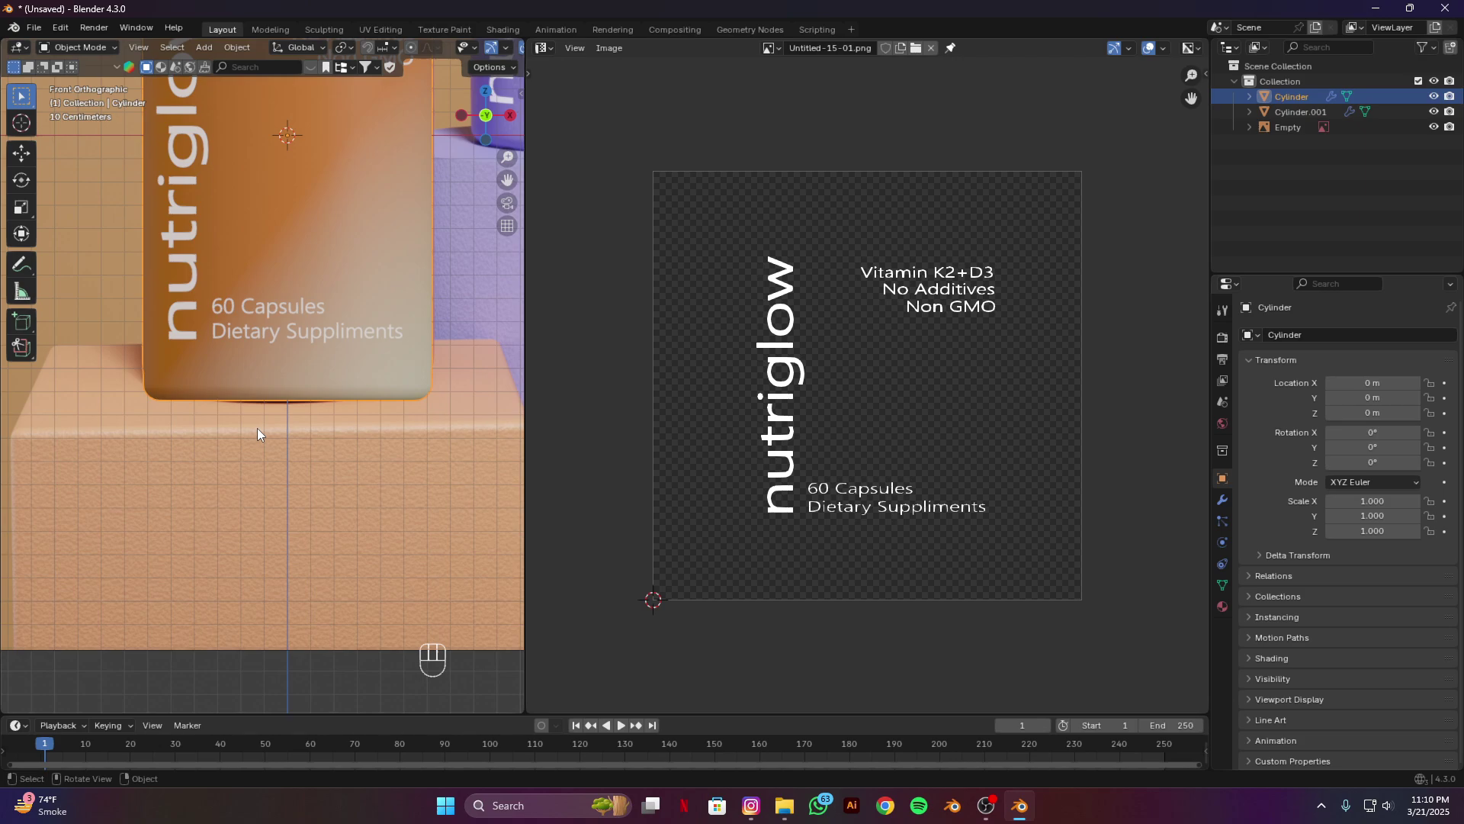
scroll(336, 339, down, 3)
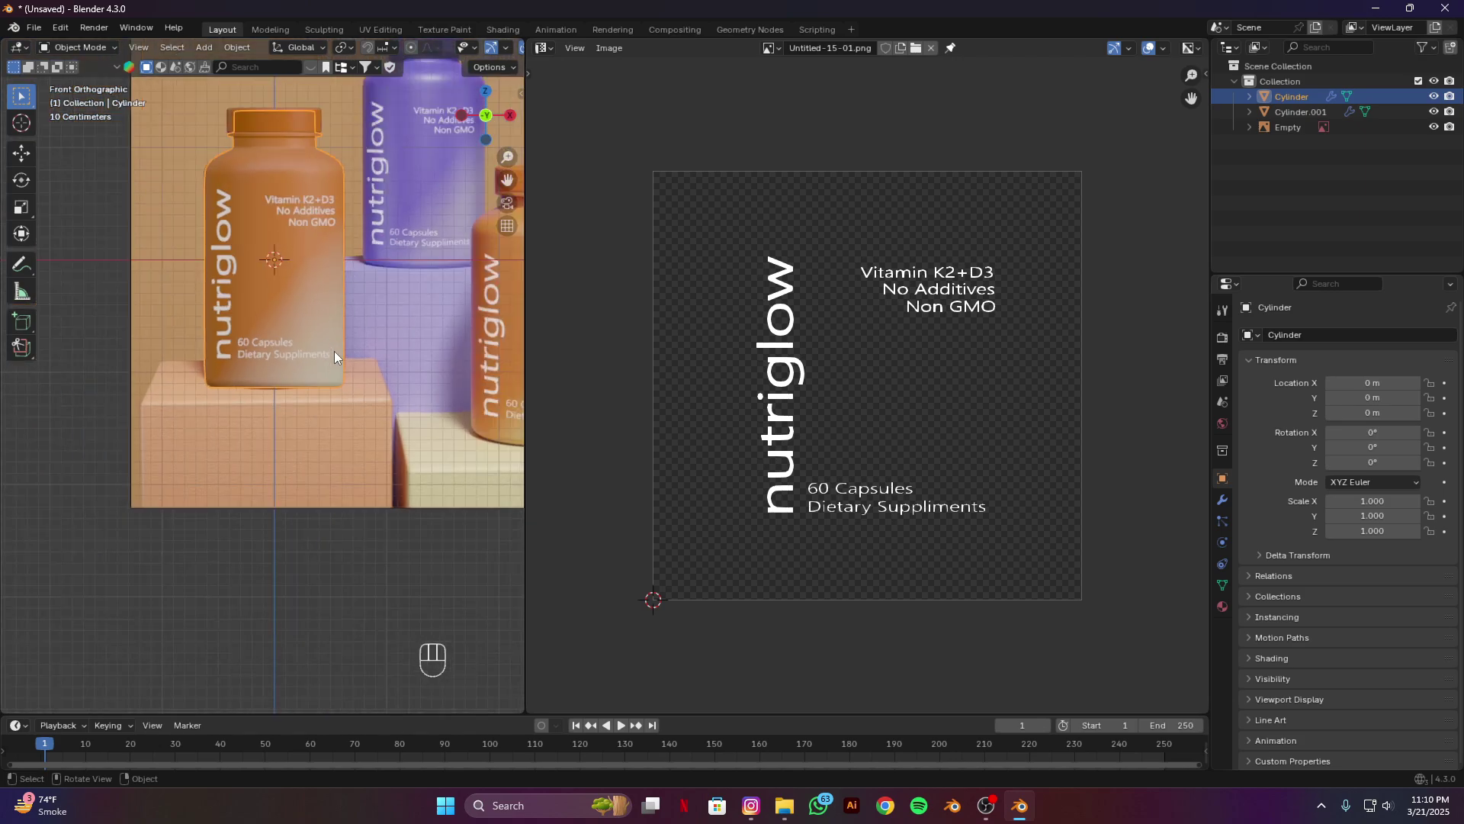
shift+middle_drag(335, 351, 272, 491)
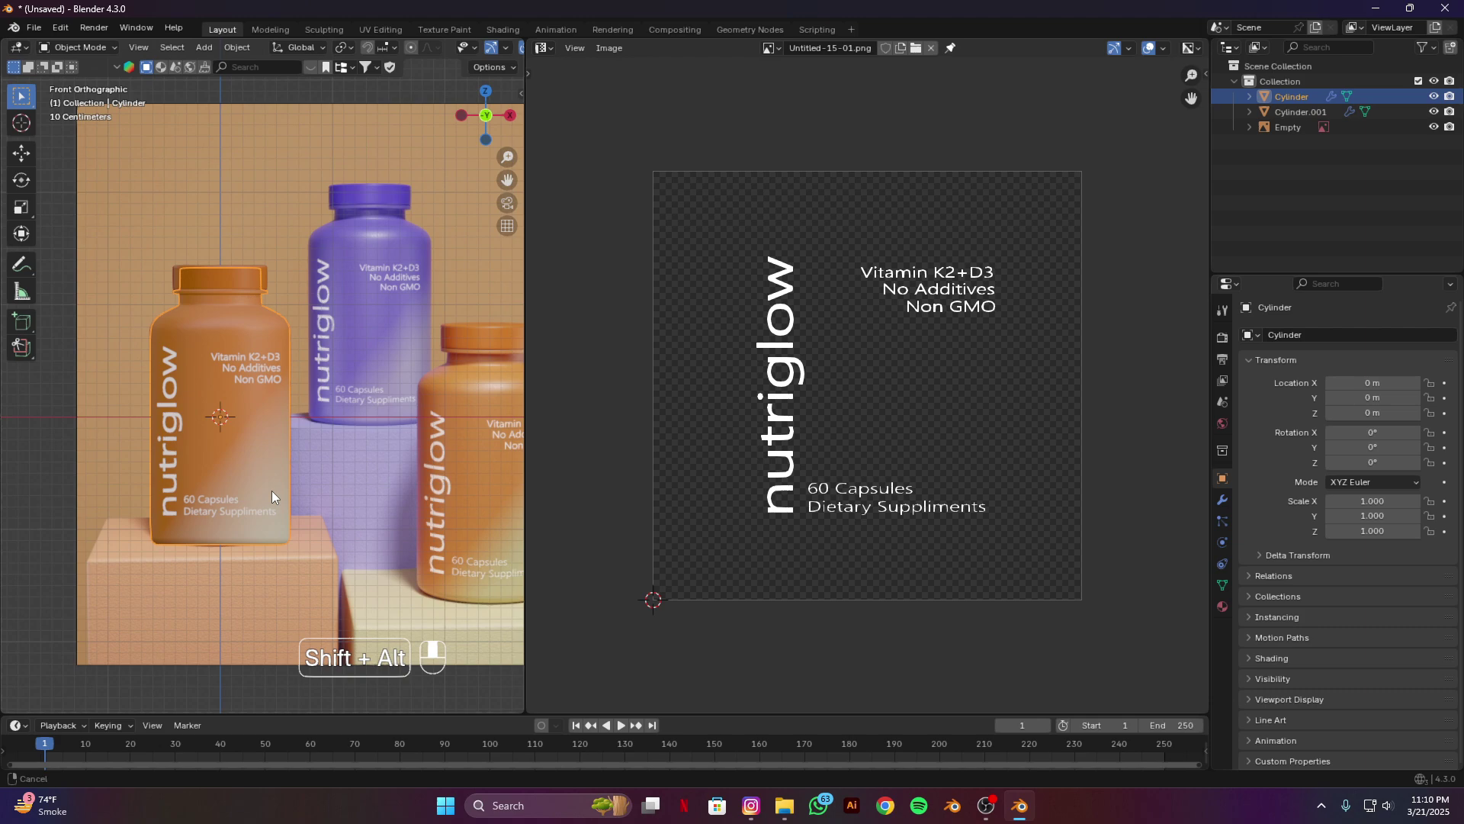
key(ctrl+z)
click(1434, 127)
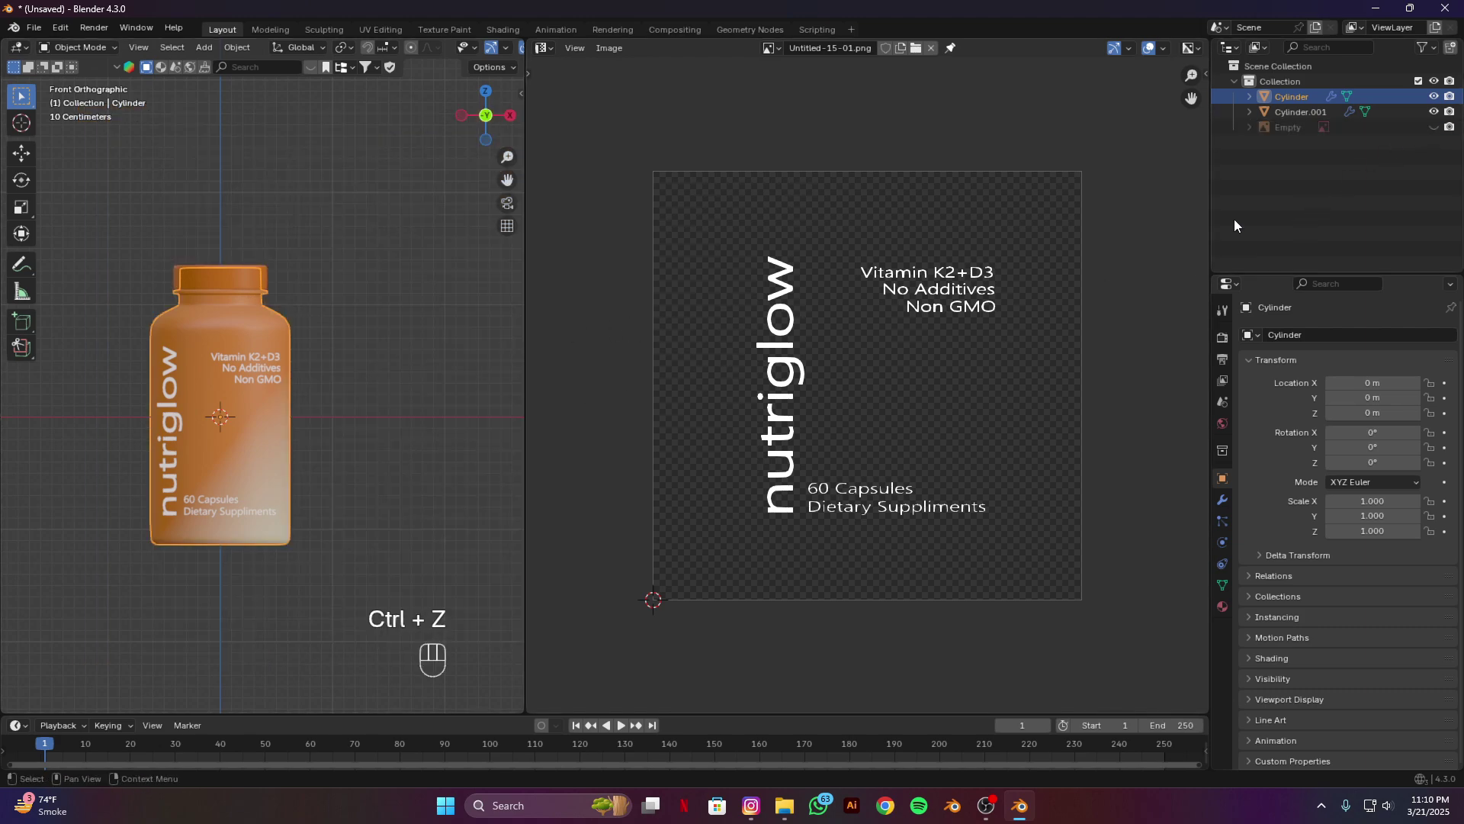
key(KP_1)
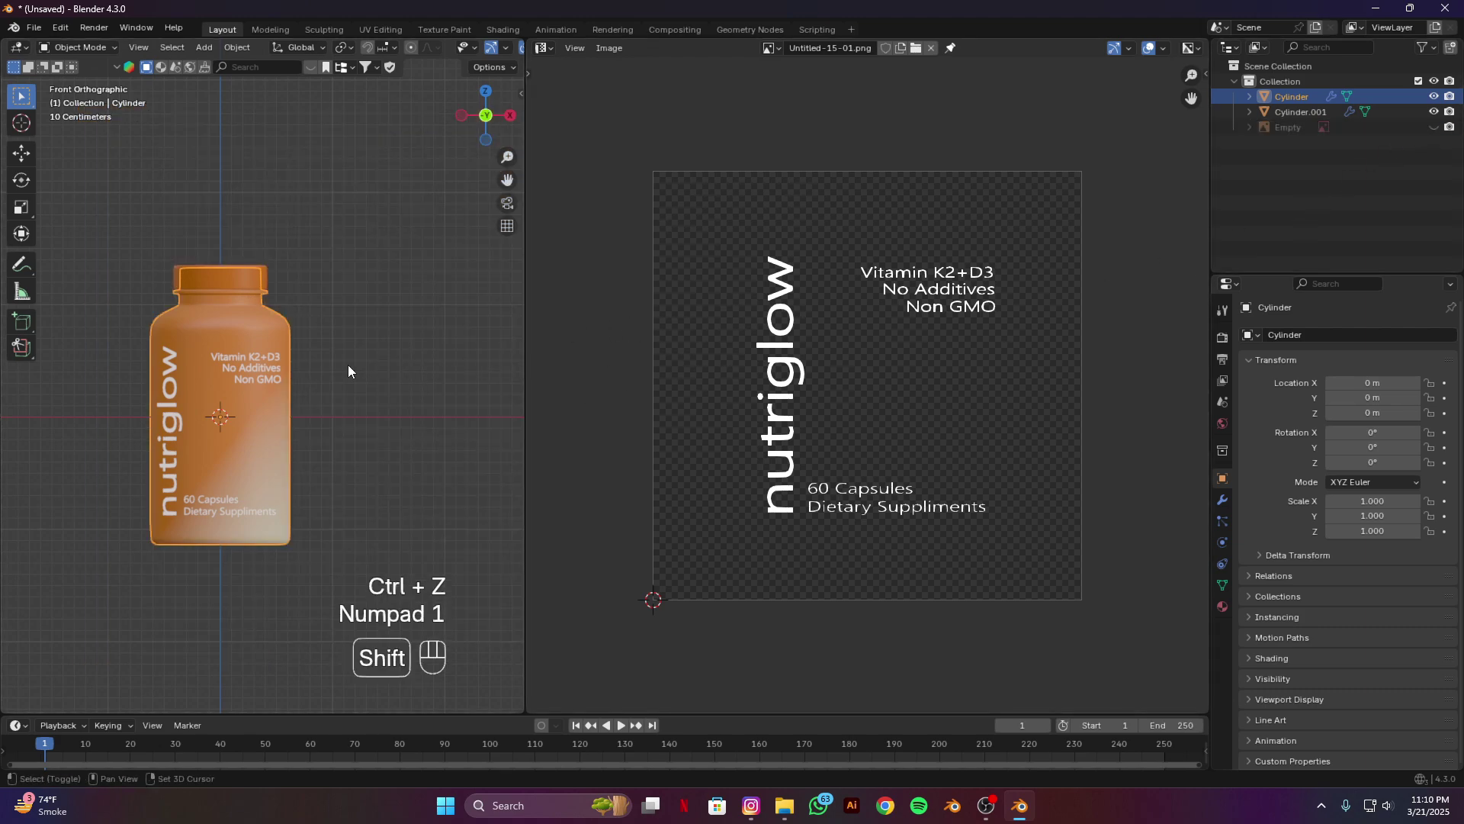
Step: Add a cube-shaped empty around the bottle, scale it along Z to about 1.465, and raise it about 0.075 m
key(shift+a)
mouse_move(285, 531)
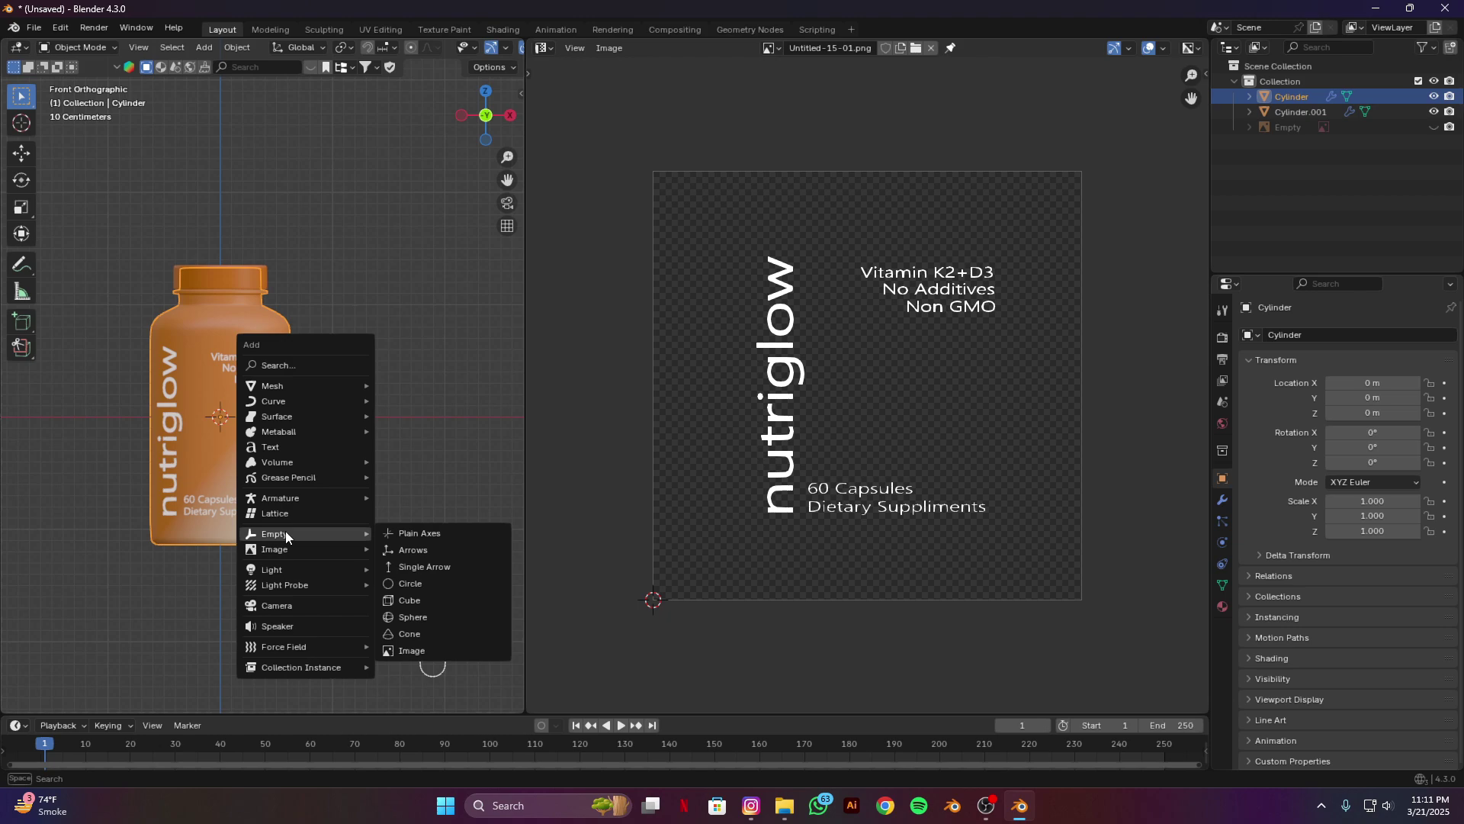
click(414, 601)
key(s)
key(z)
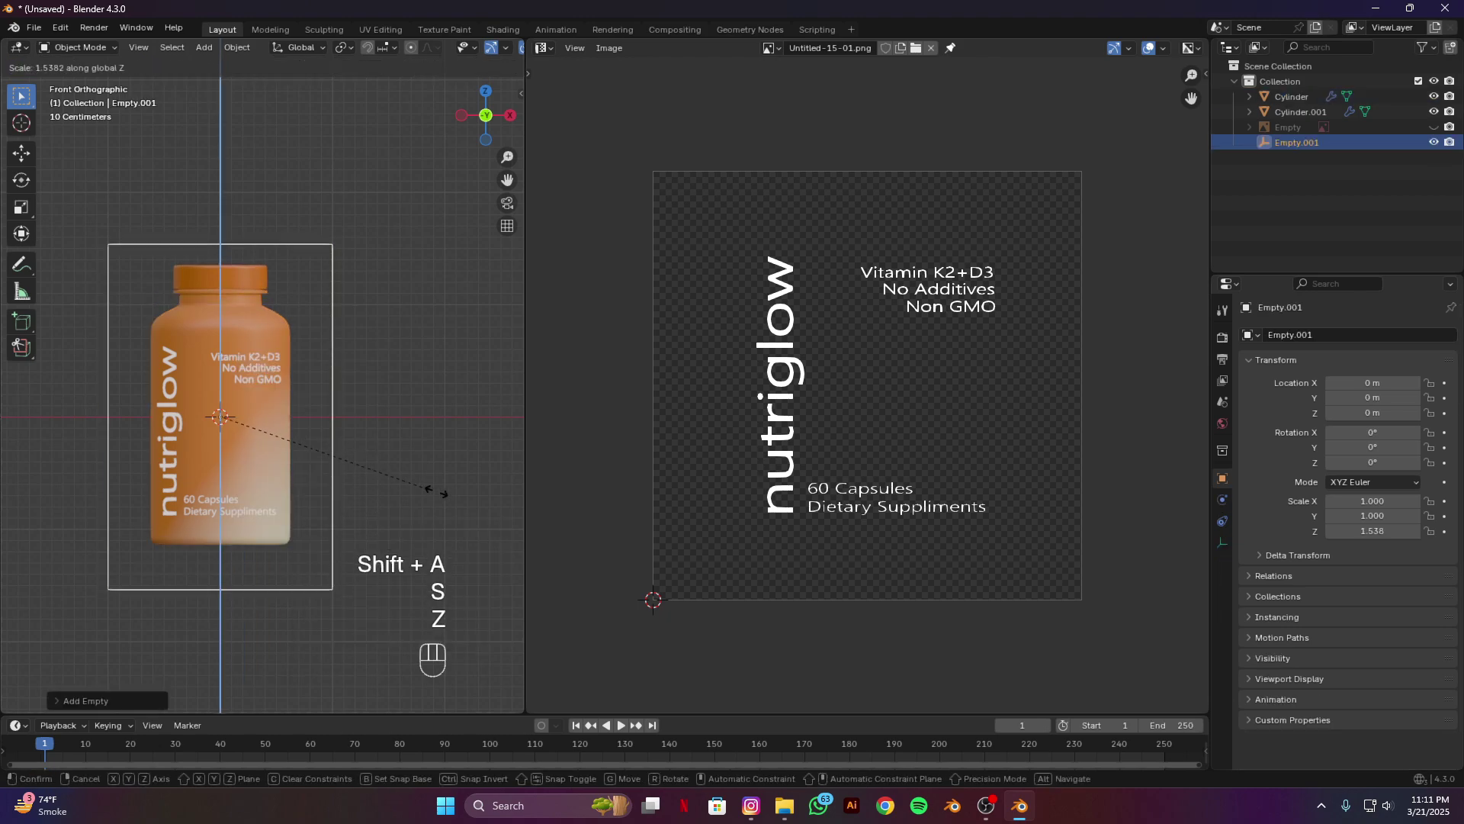
click(419, 490)
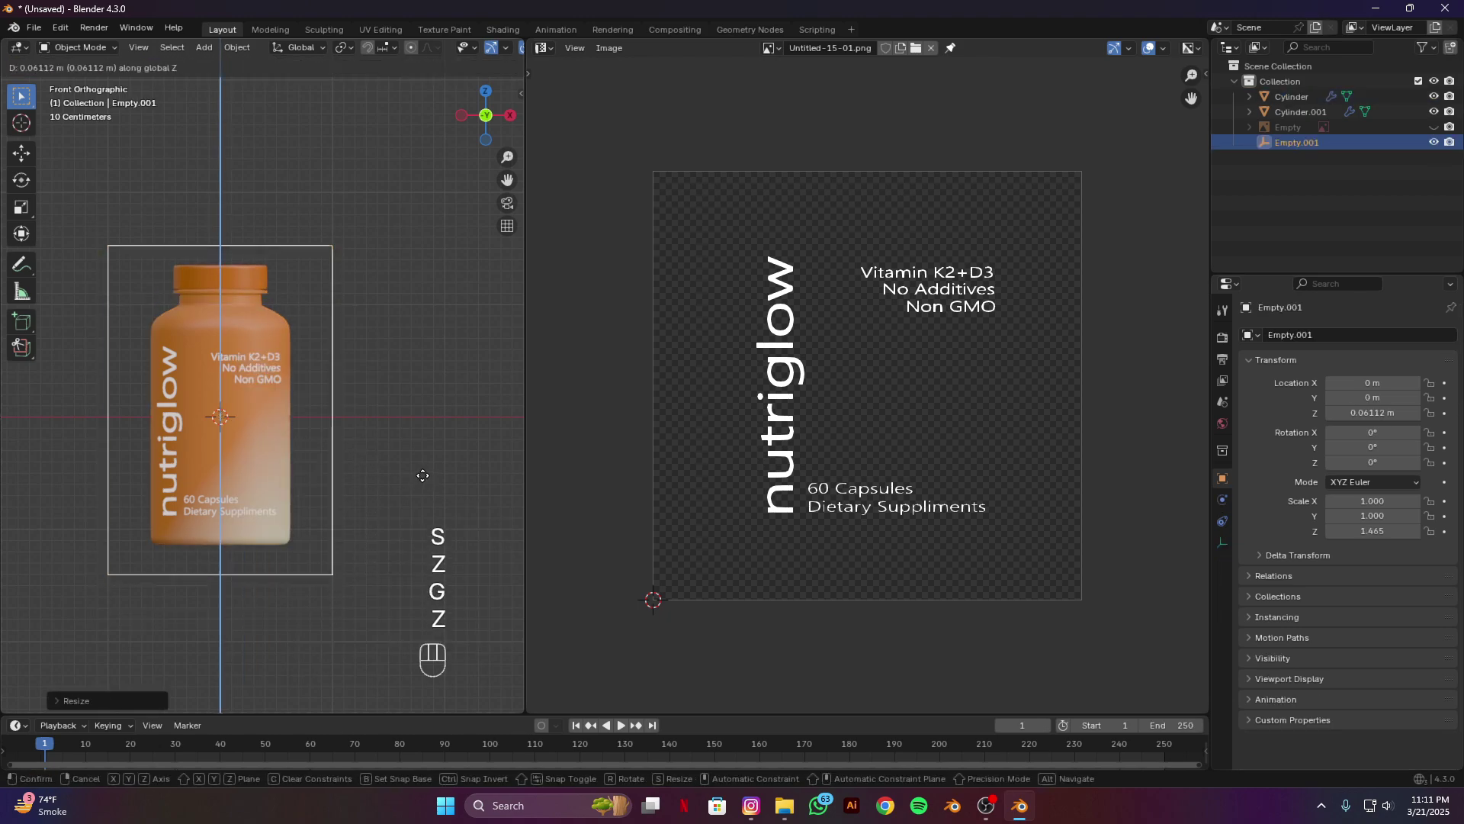
click(170, 477)
Step: Select the bottle body, cap and cube empty, and parent both meshes to the empty as objects
drag(78, 235, 350, 557)
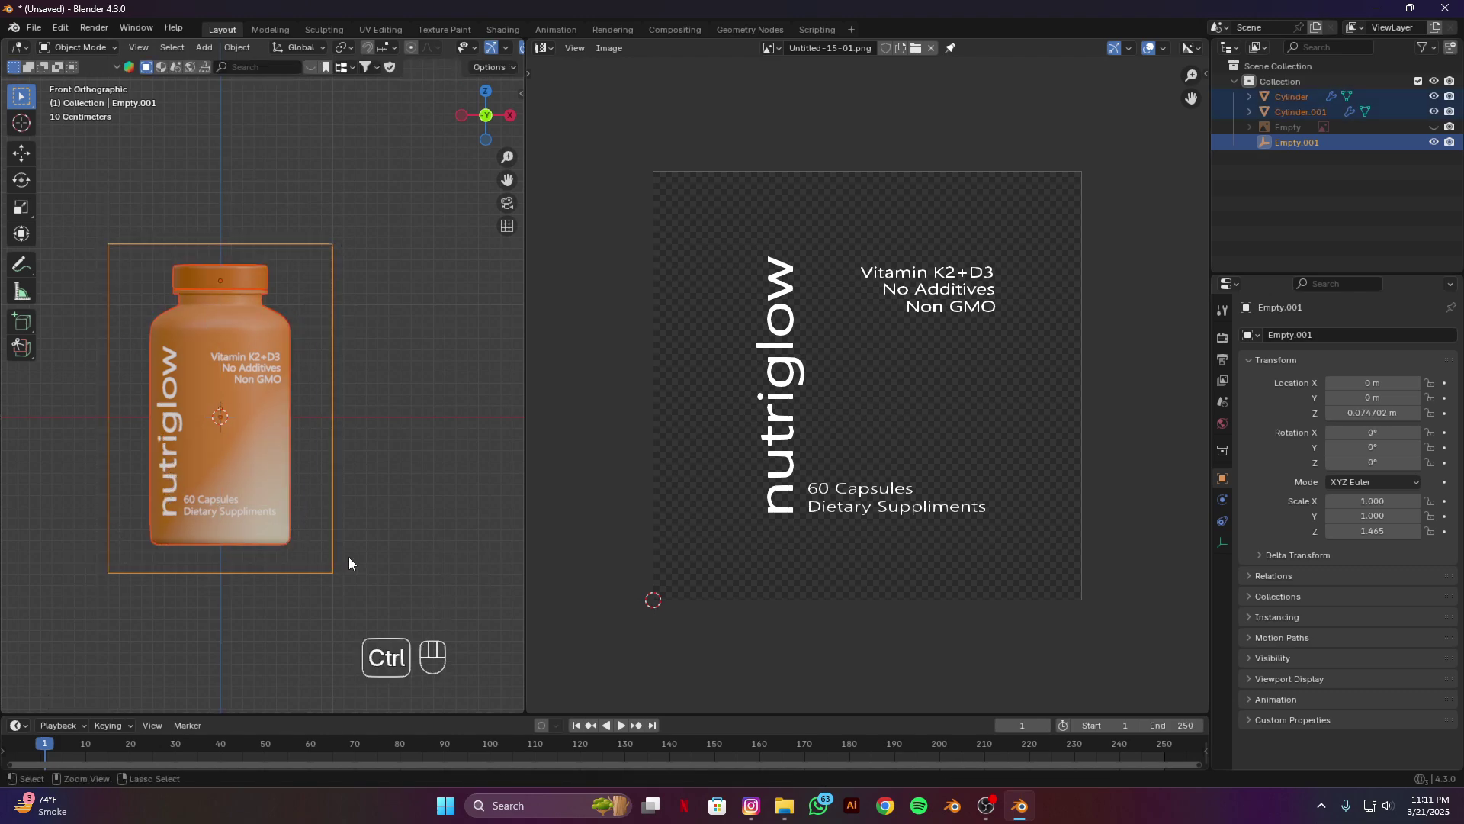
key(ctrl+p)
click(340, 572)
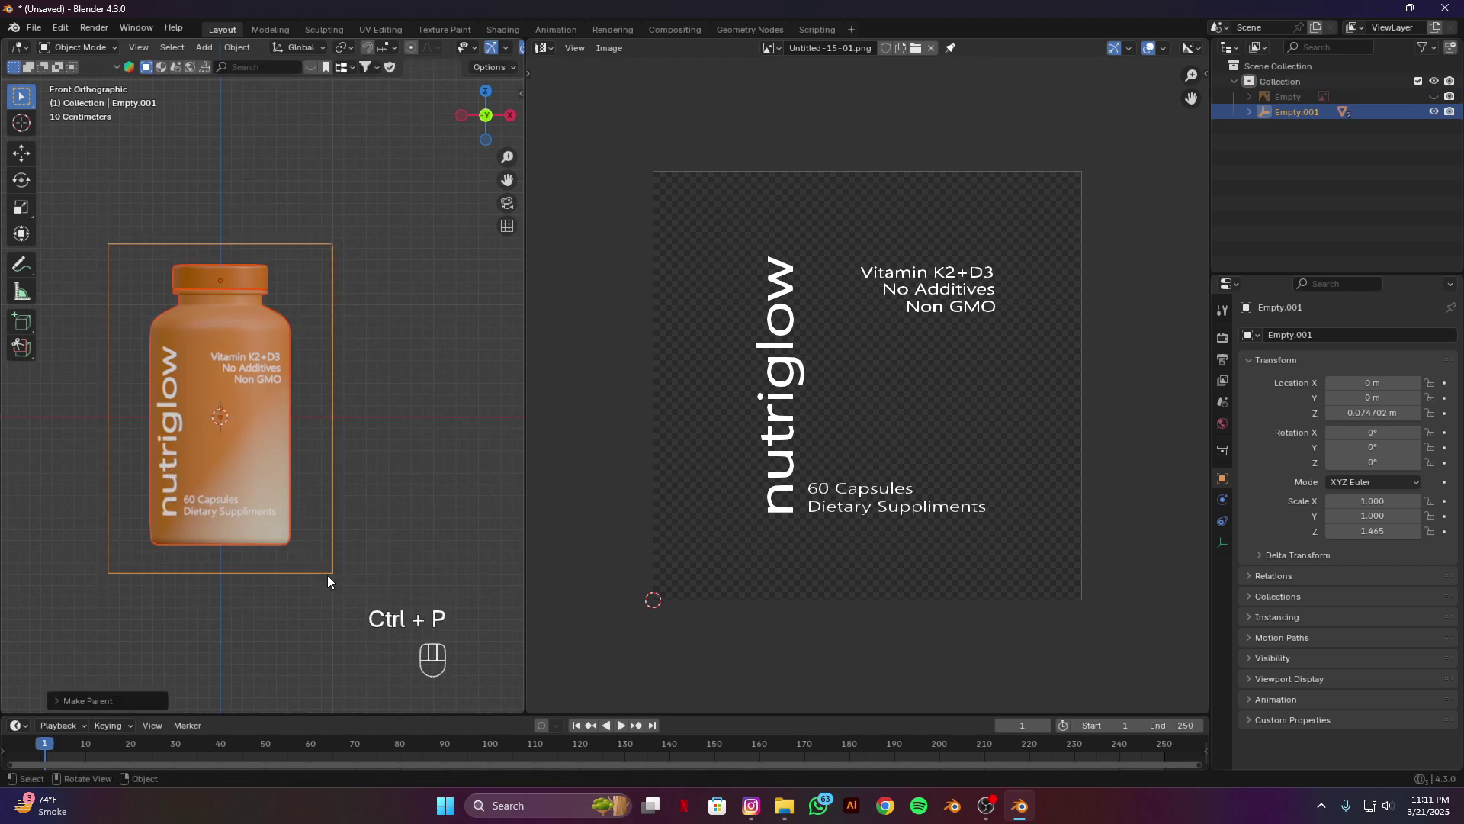
scroll(373, 428, down, 3)
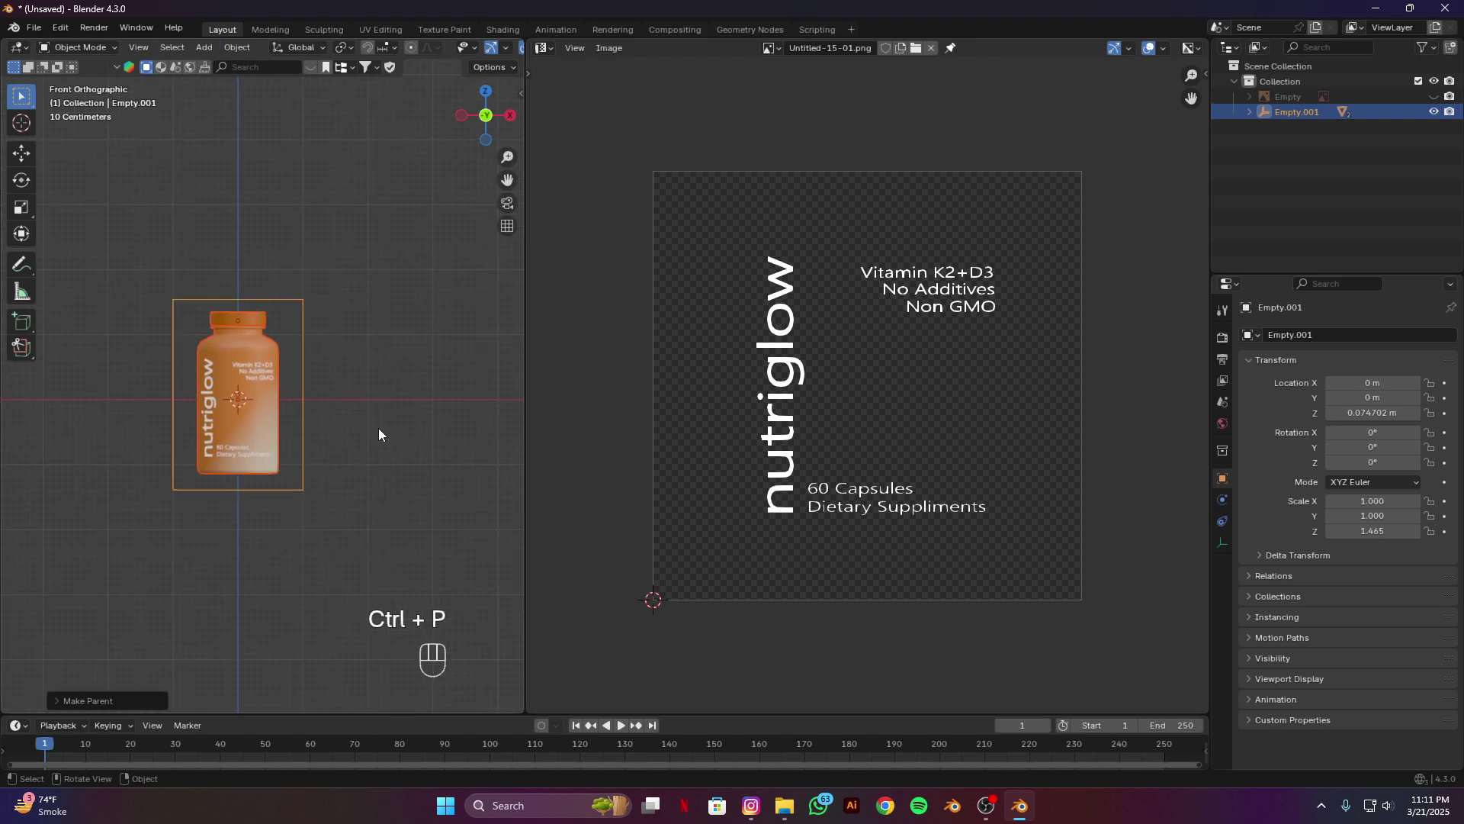
Step: Select the cube empty's whole hierarchy, duplicate it, and place the copy about 2.16 m away along negative X
click(300, 350)
right_click(1290, 111)
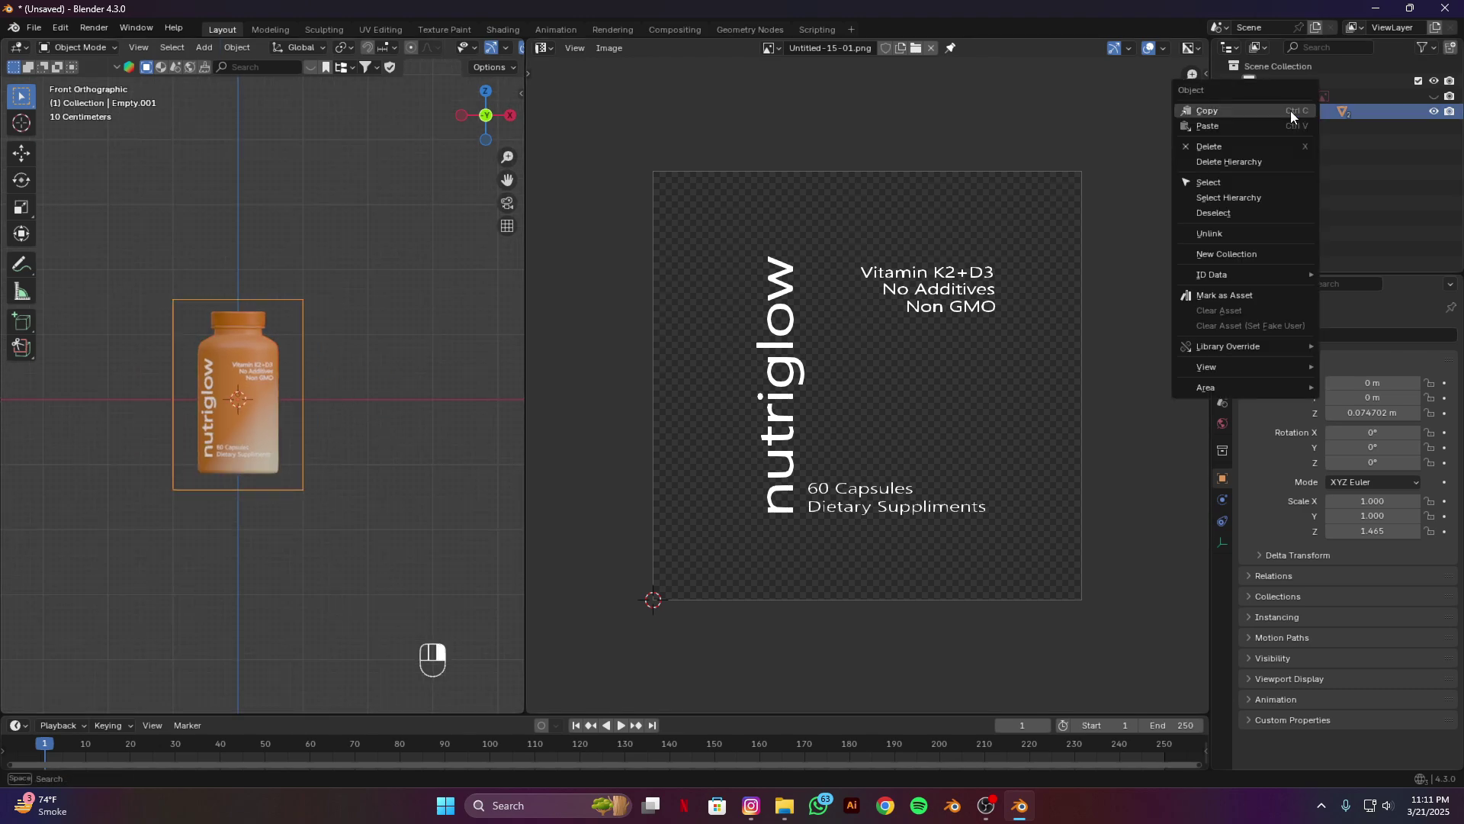
right_click(1302, 113)
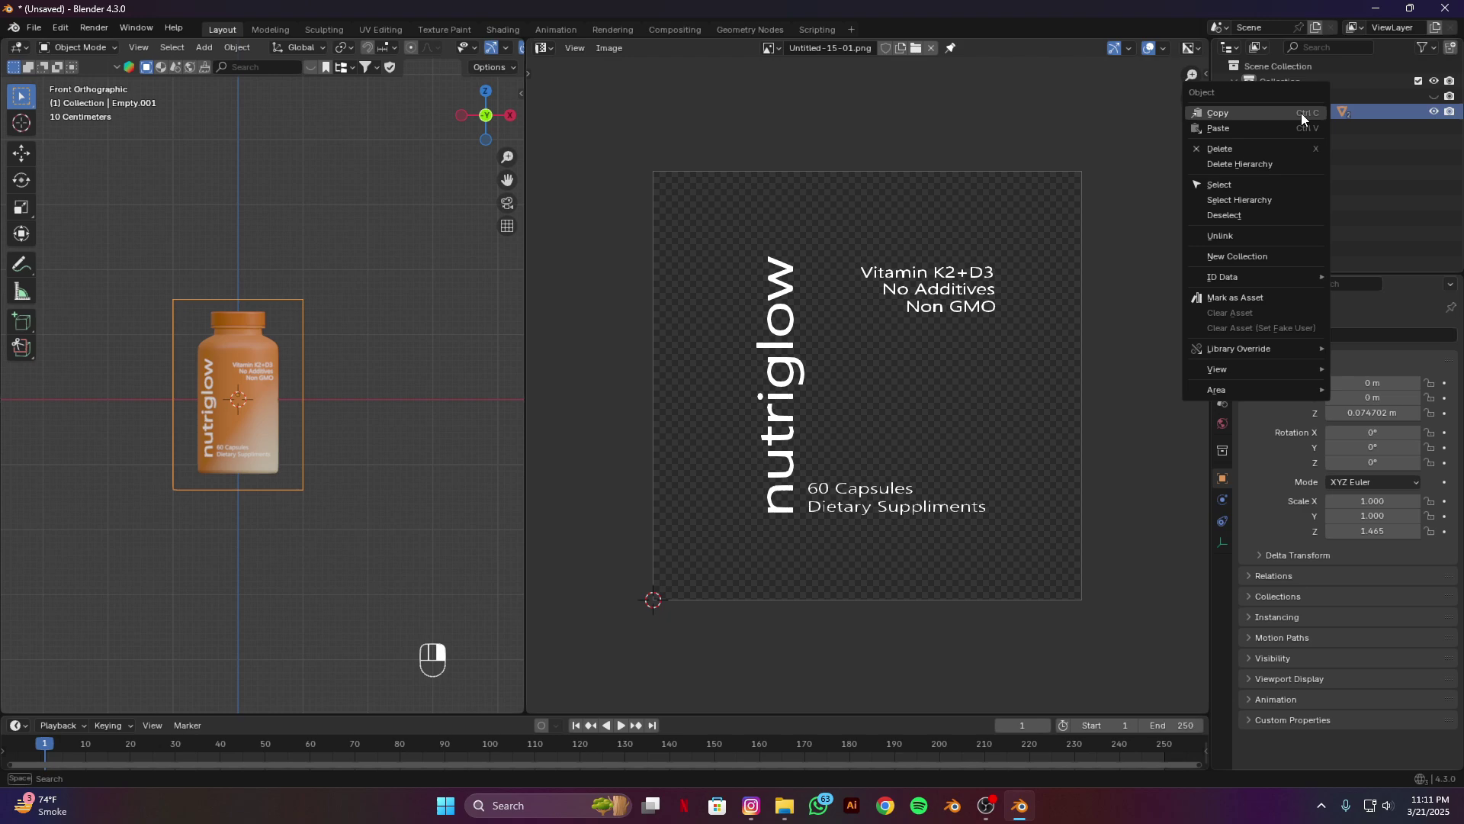
click(1270, 198)
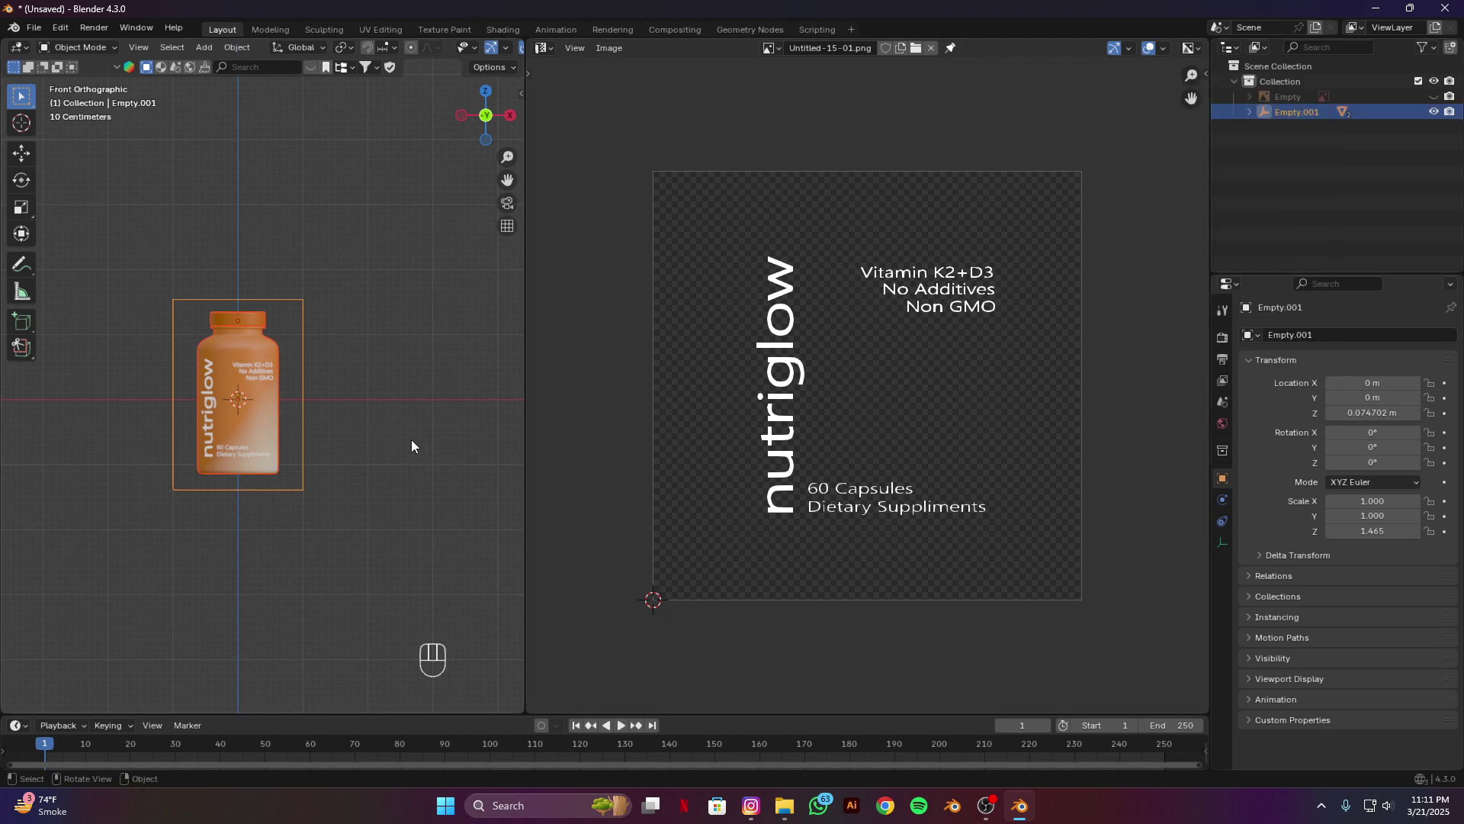
key(shift+d)
key(shift+s)
key(x)
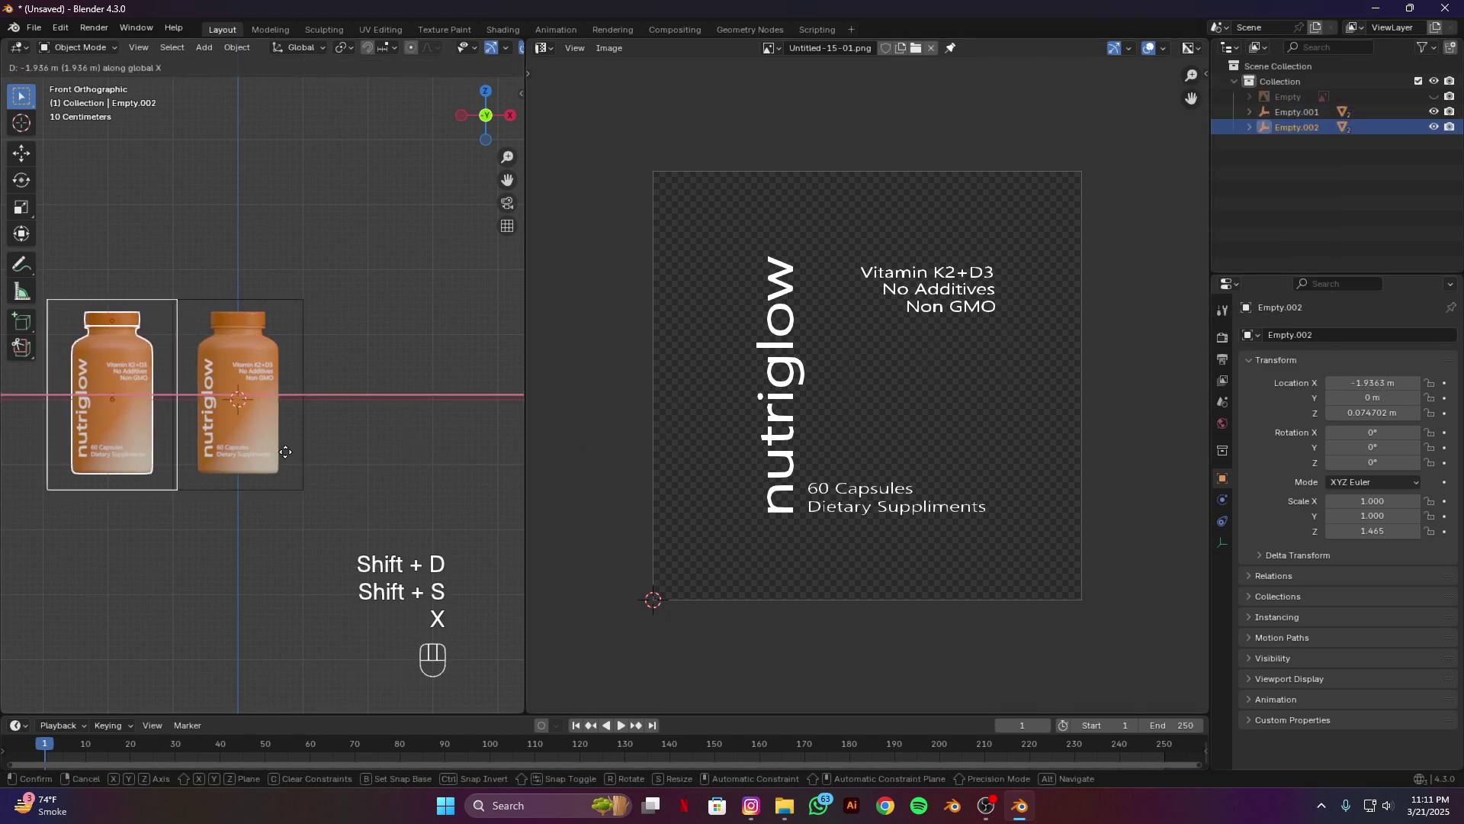
click(270, 453)
Step: Duplicate the copied bottle again and place the new one on the other side of the original, at about X 1.87 m
key(shift+d)
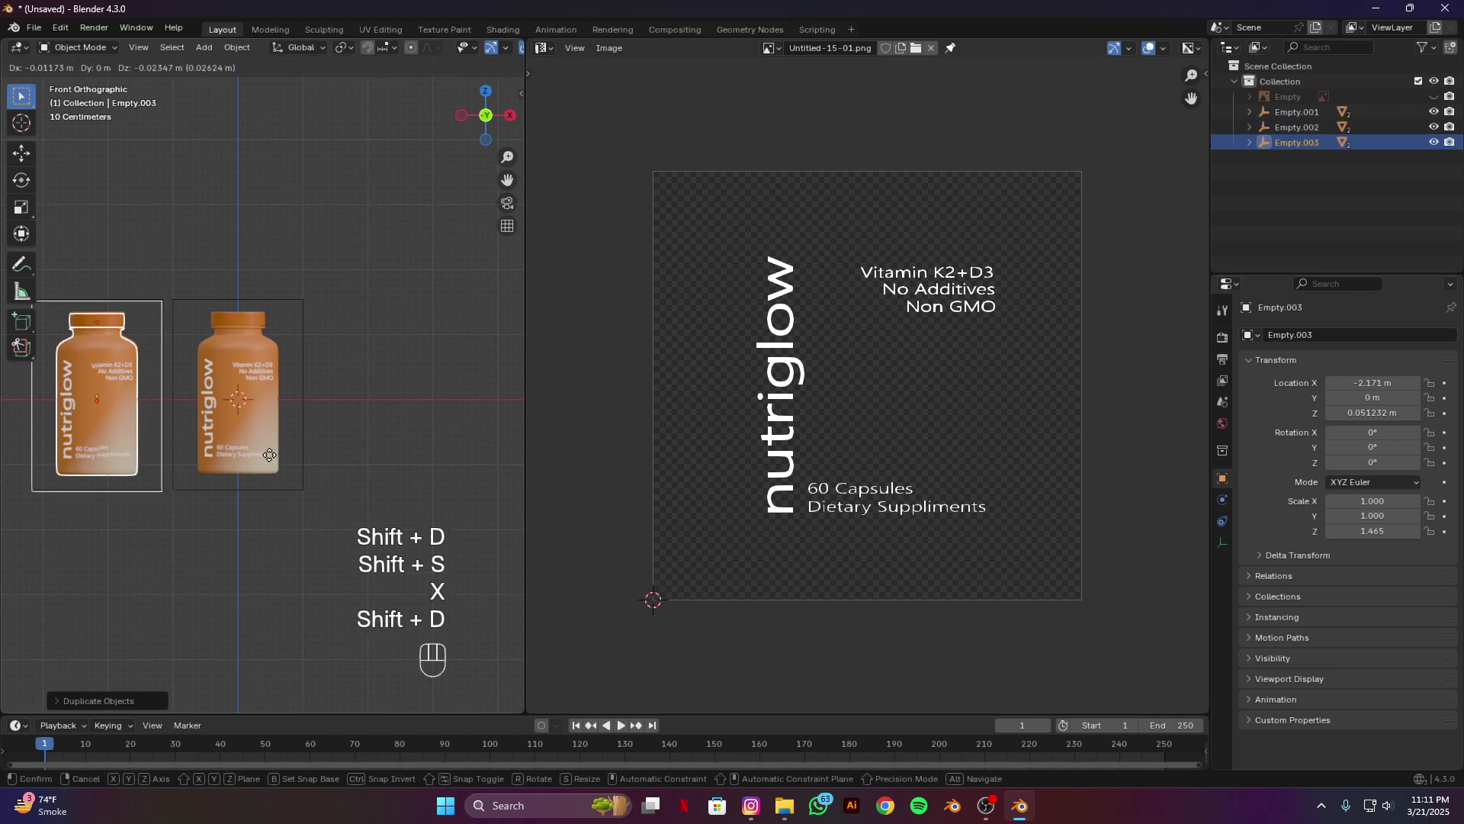
key(x)
click(148, 346)
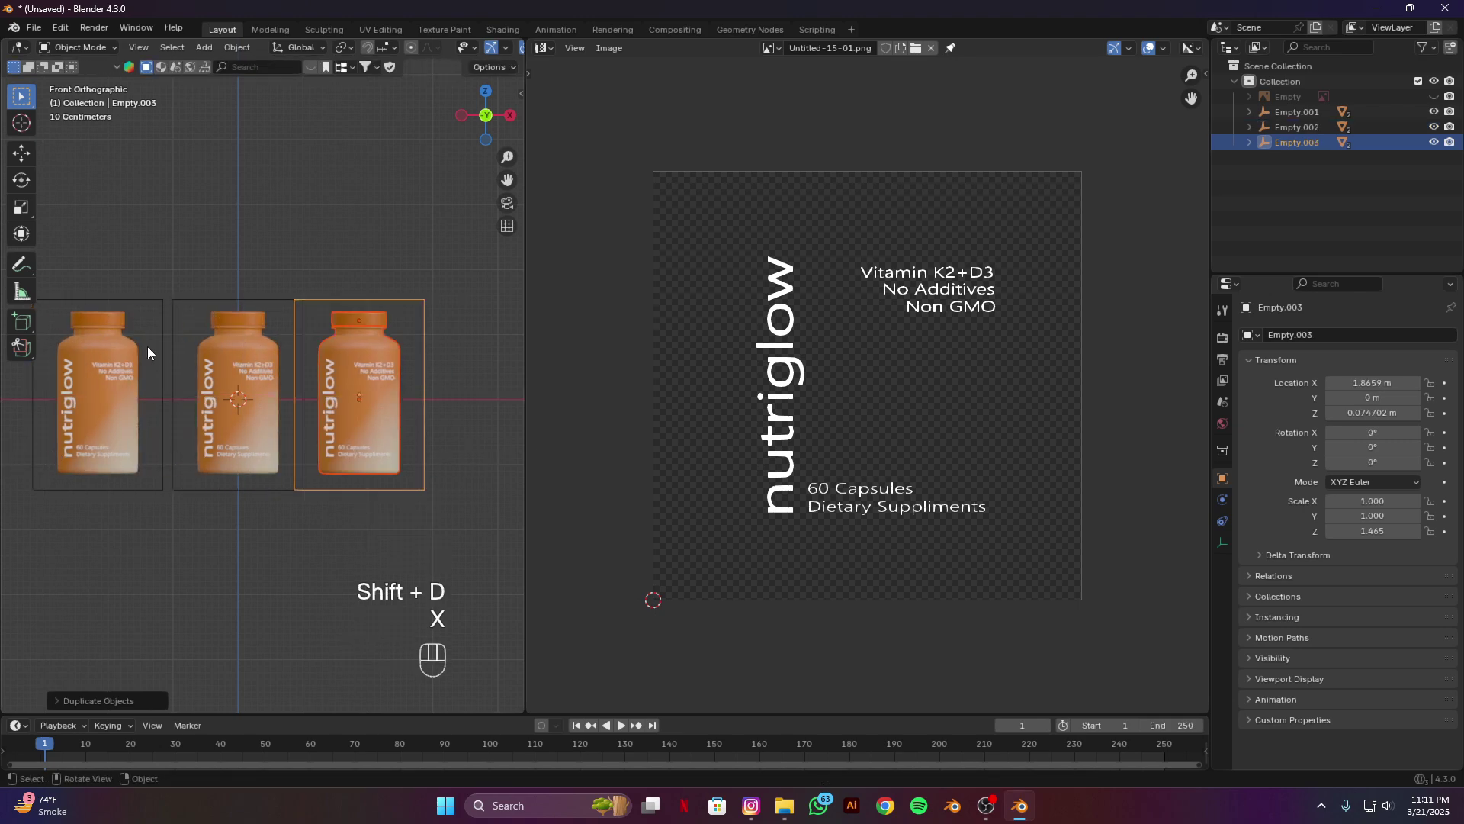
Step: Show the negative-X bottle body's material in the Shader Editor and move its label image node clear of the Principled BSDF
click(543, 48)
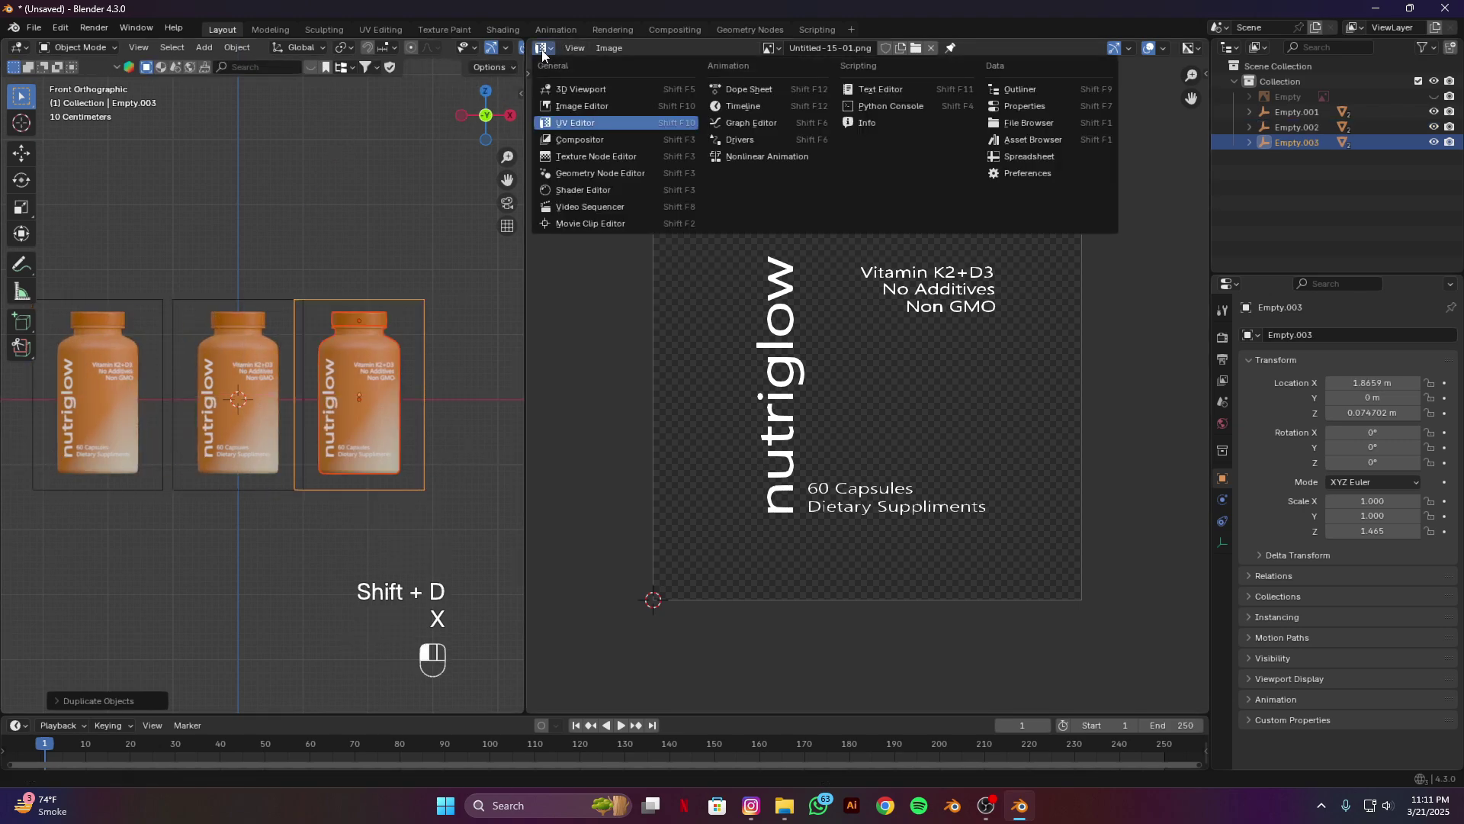
click(575, 188)
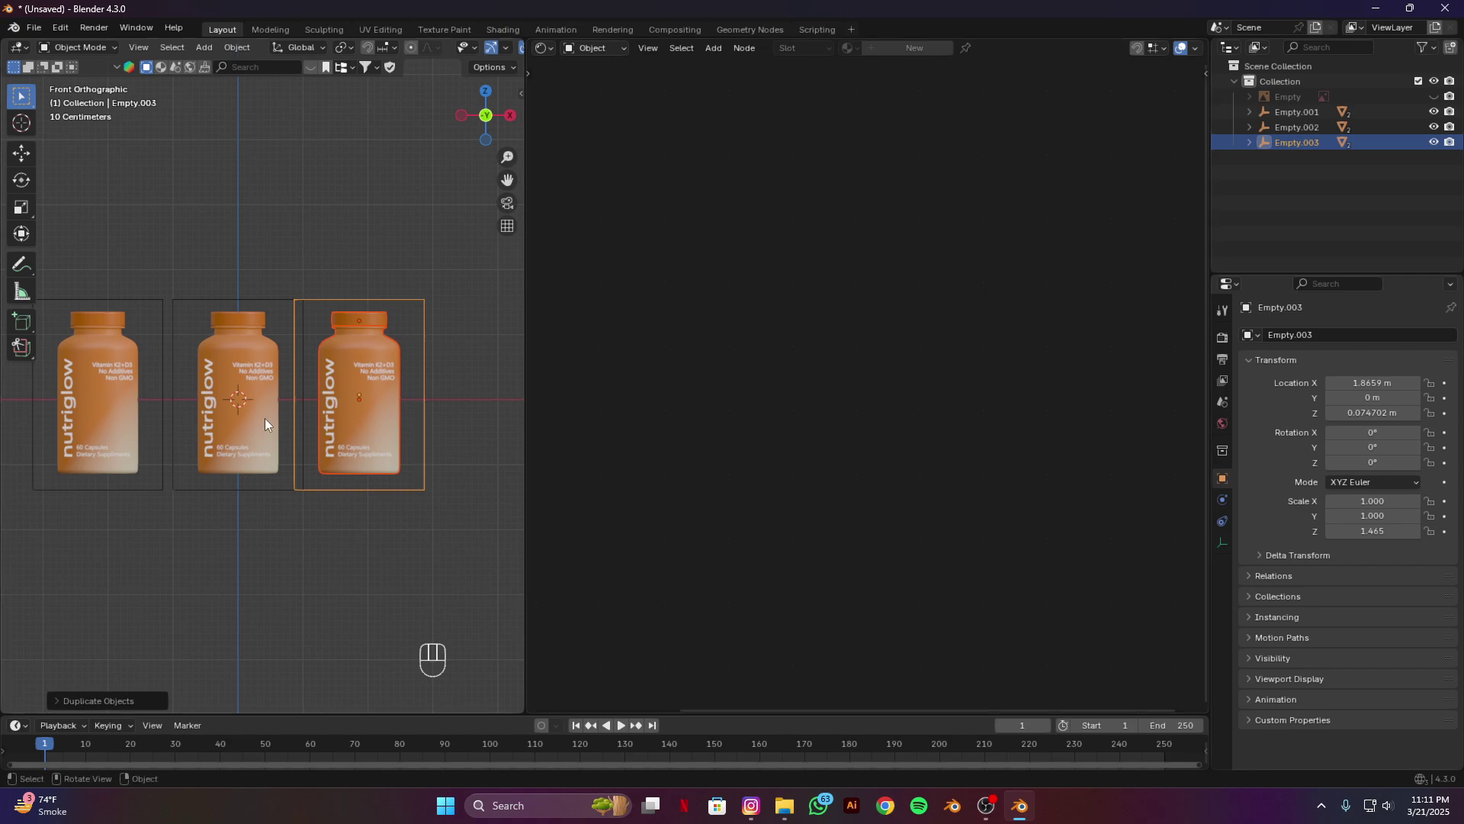
click(116, 409)
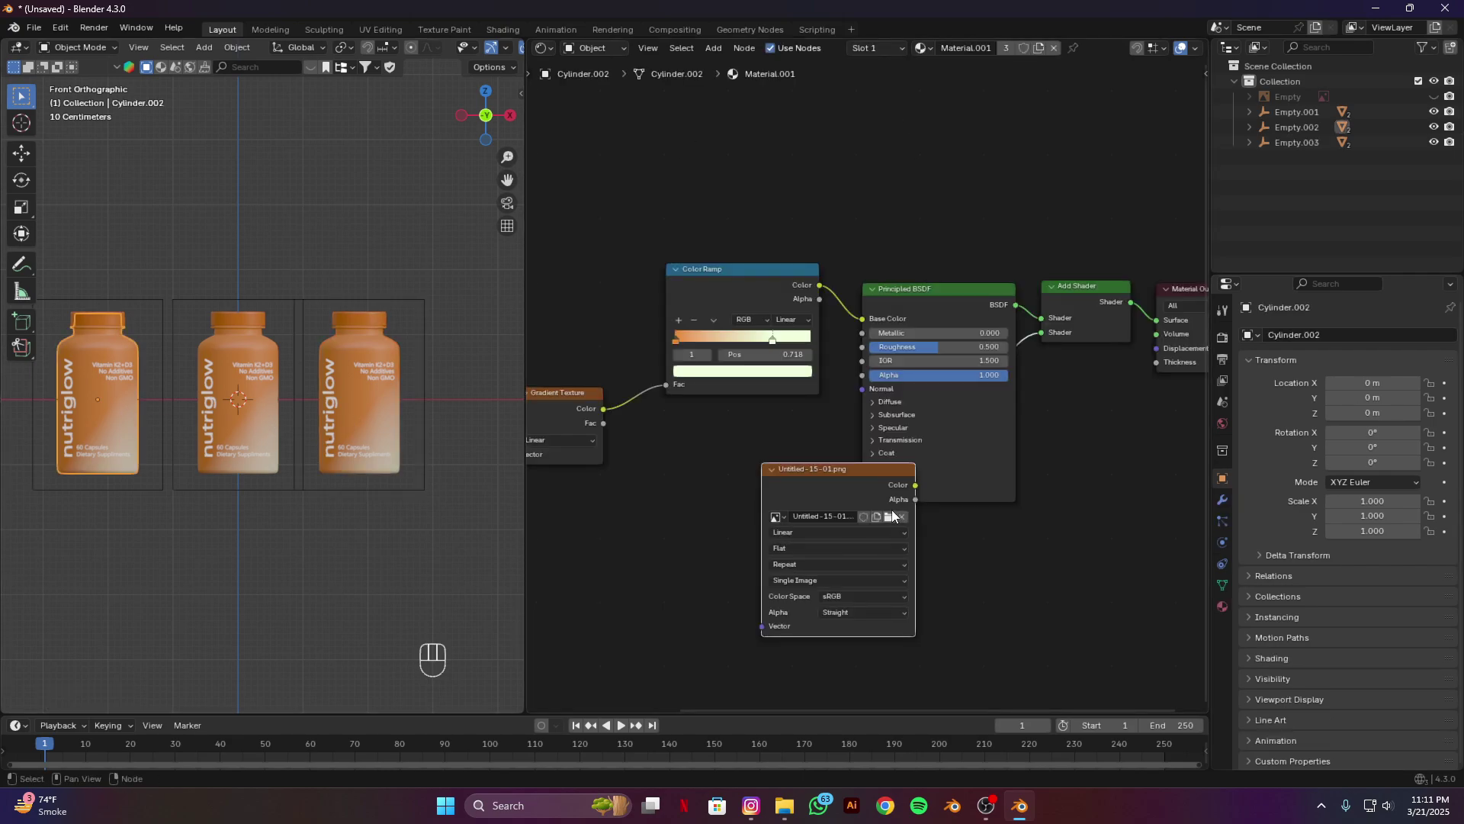
drag(891, 510, 832, 575)
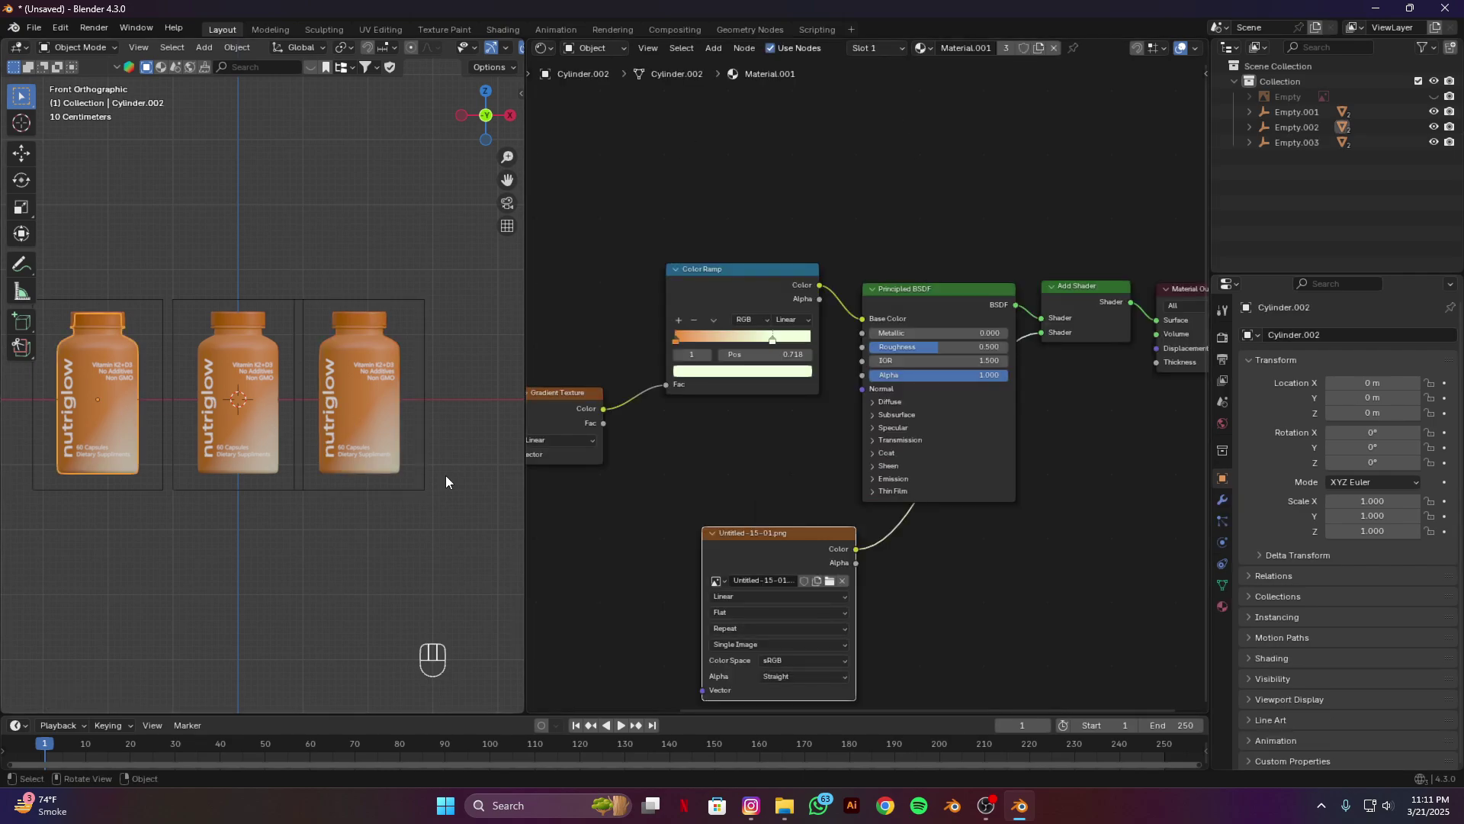
Step: Set the render engine to Cycles with GPU Compute as the device
click(1225, 338)
click(1394, 335)
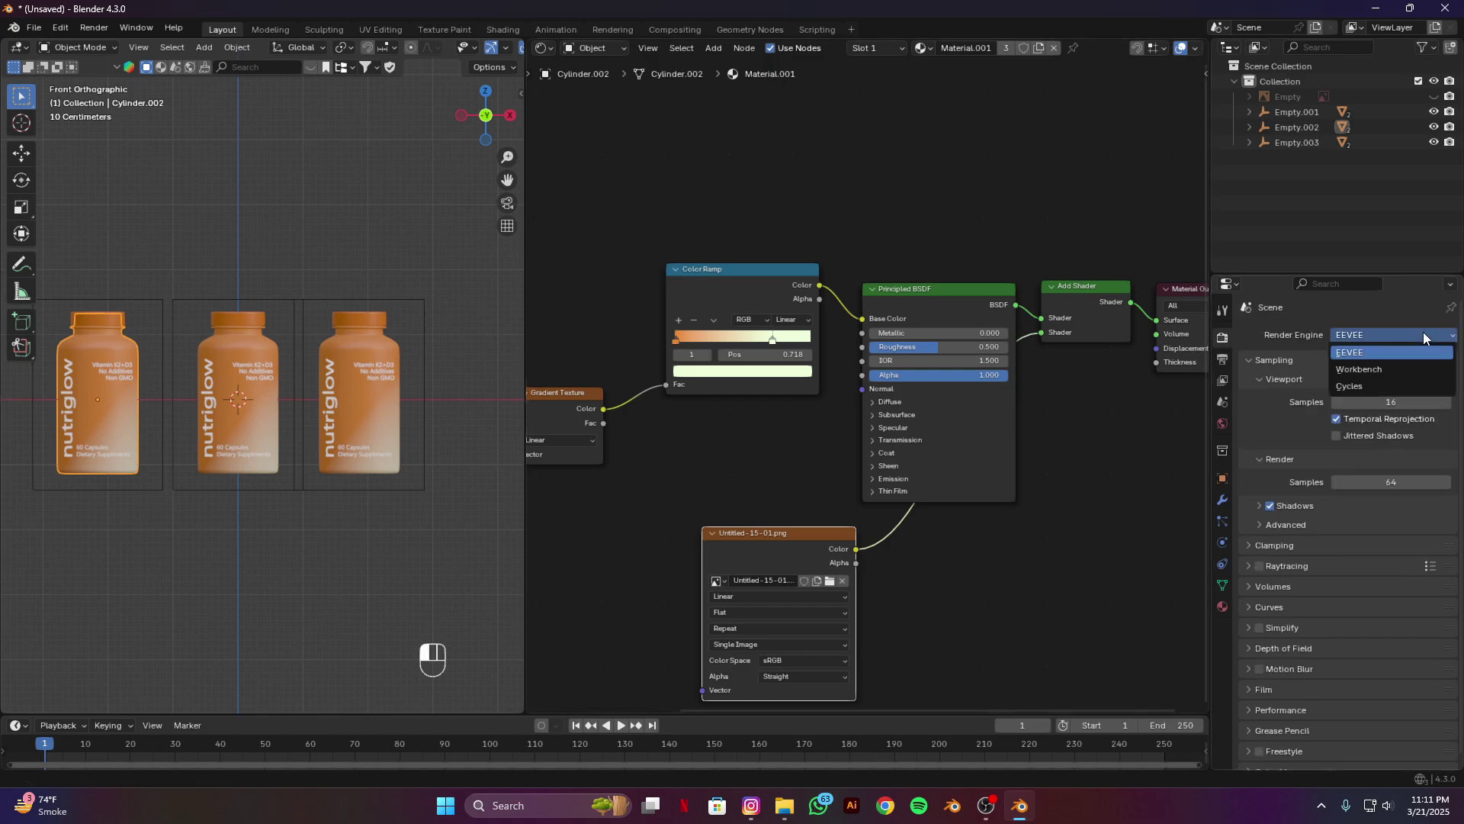
click(1397, 375)
click(1374, 369)
click(1366, 407)
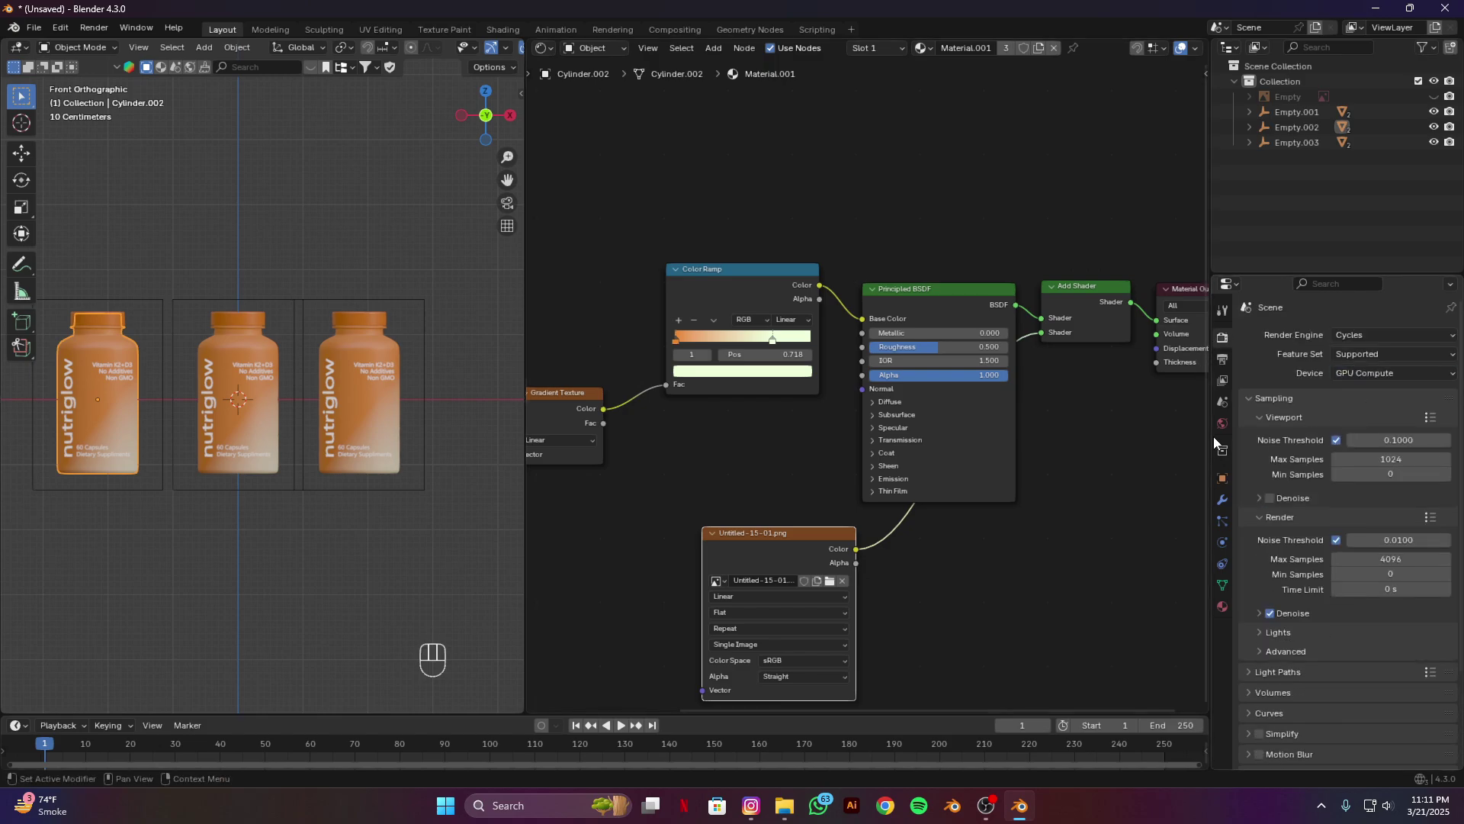
Step: Set the world background strength to 0 and switch the viewport to Rendered shading
click(1224, 425)
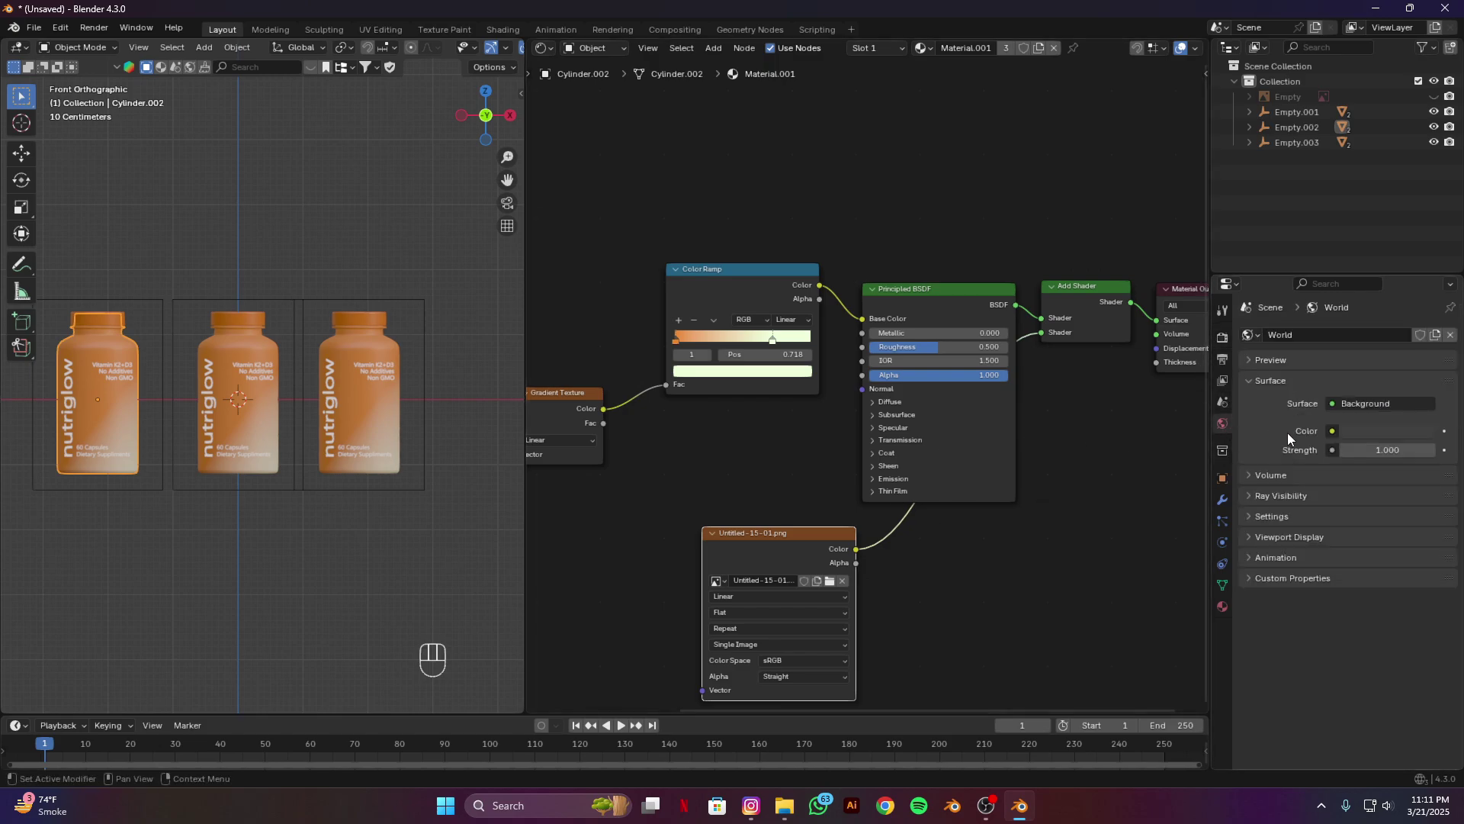
double_click(1389, 452)
text(0)
key(Return)
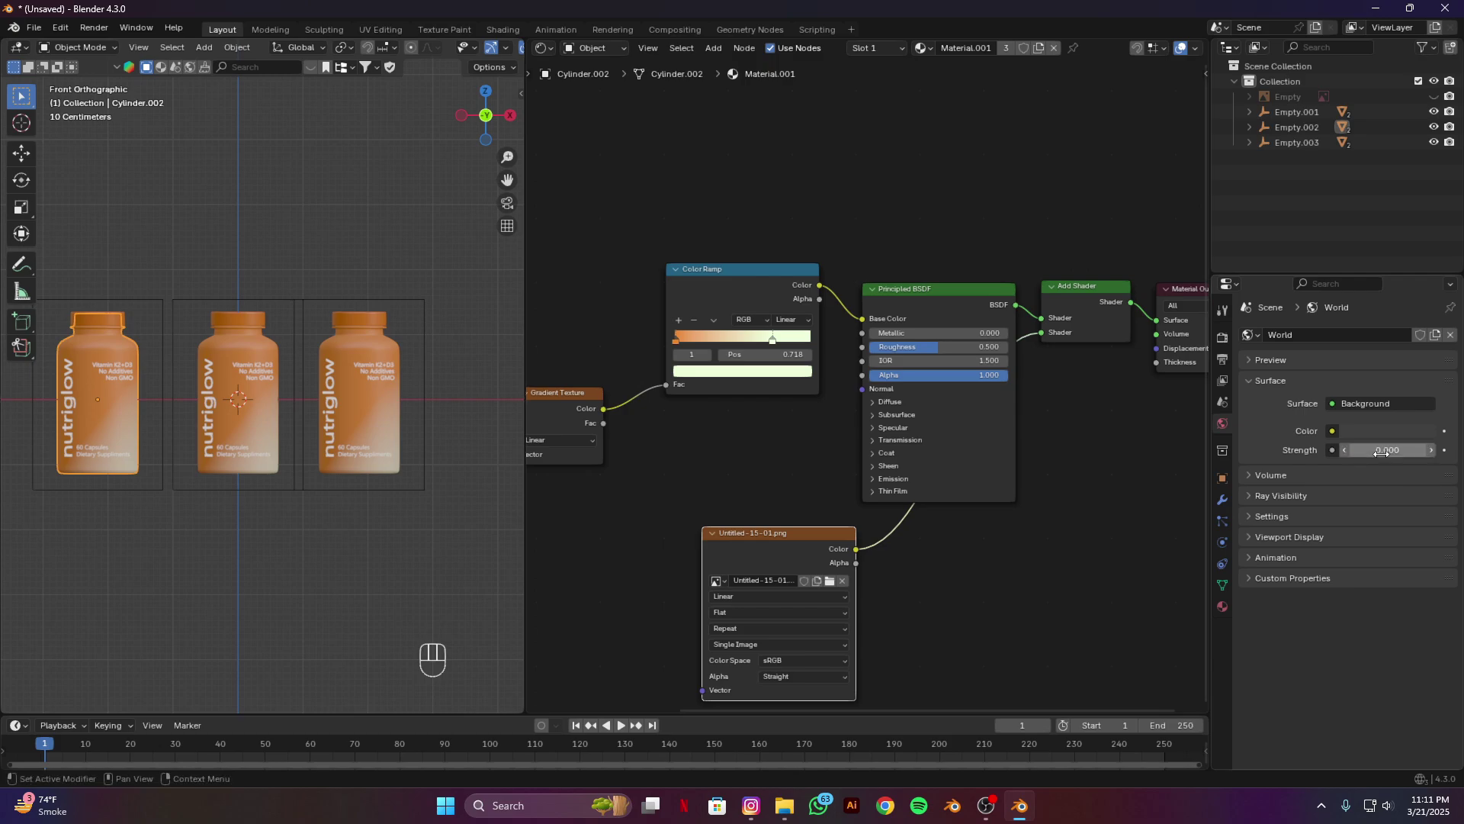
key(z)
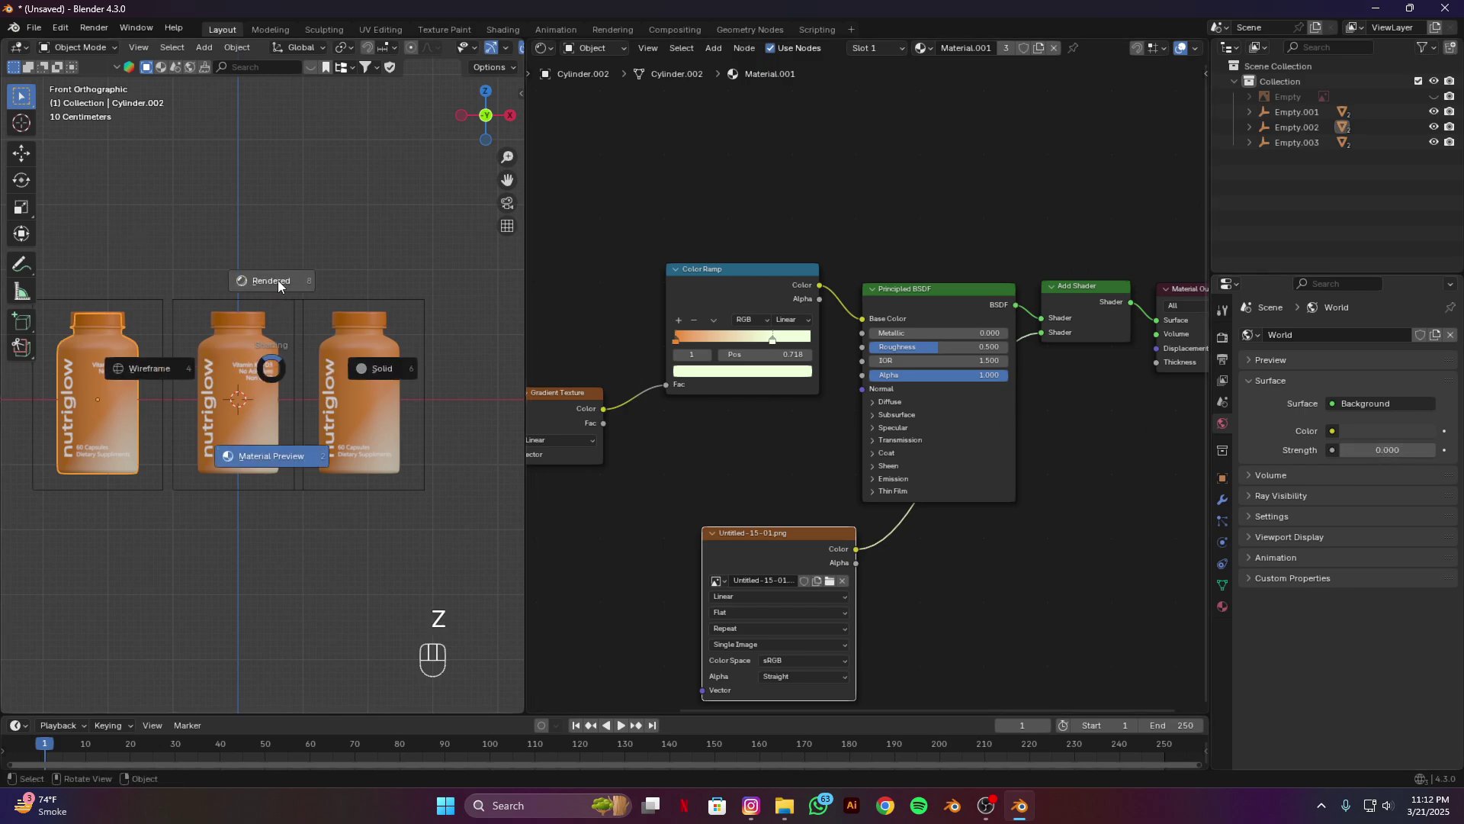
click(277, 281)
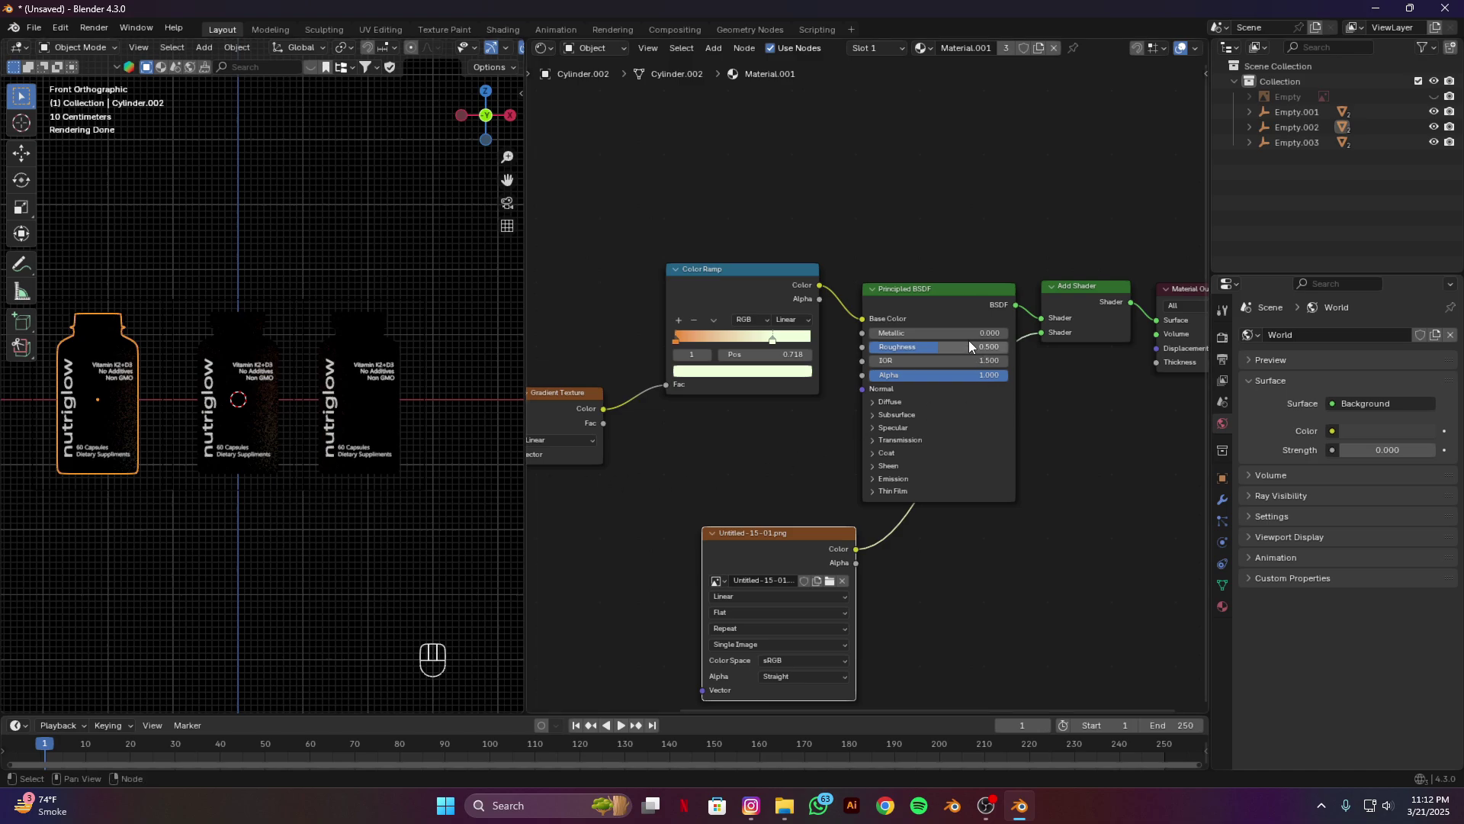
Step: Duplicate the Principled BSDF and insert the copy between the label image texture and the Add Shader
click(938, 311)
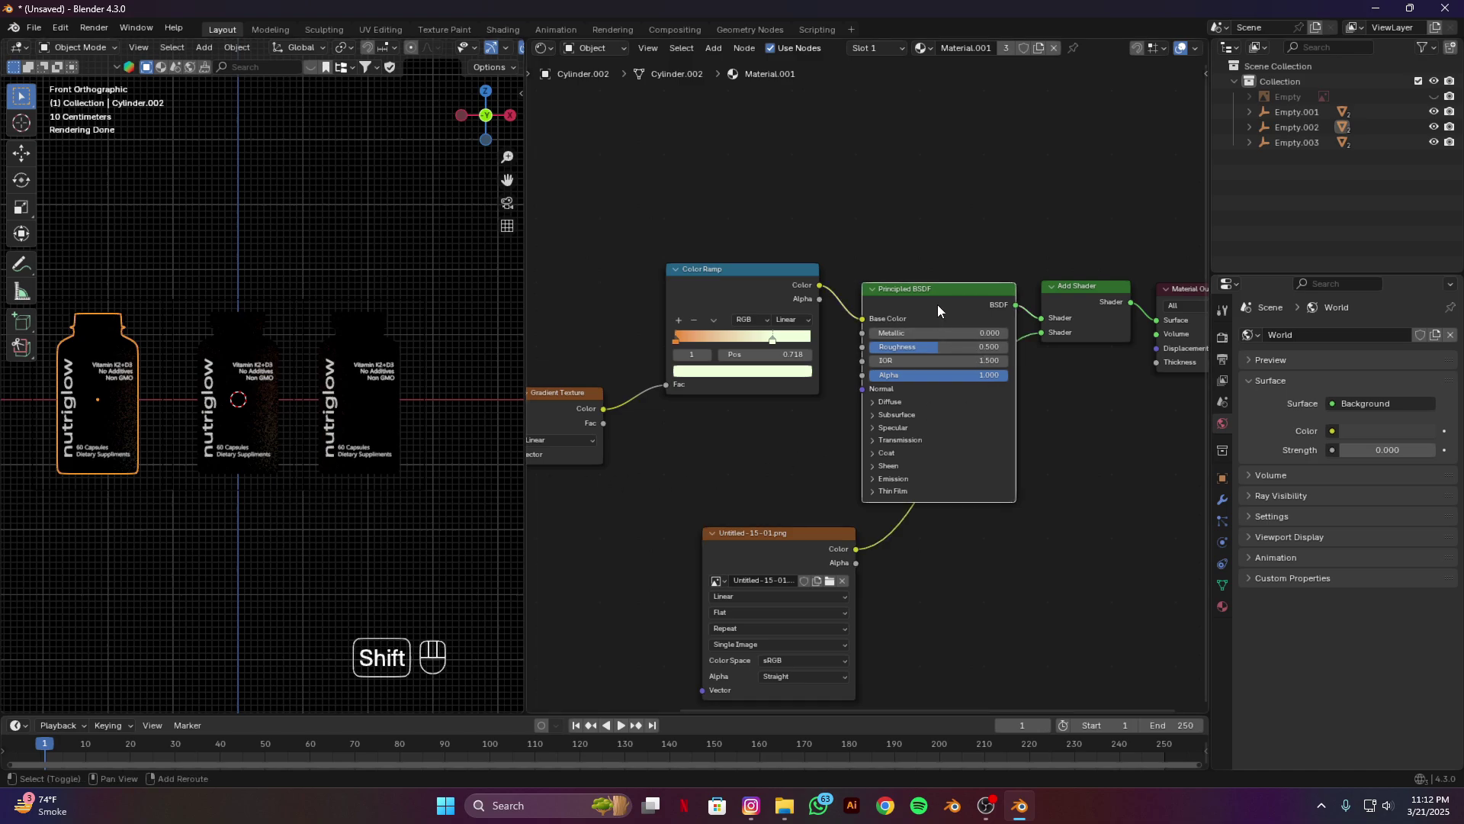
key(shift+d)
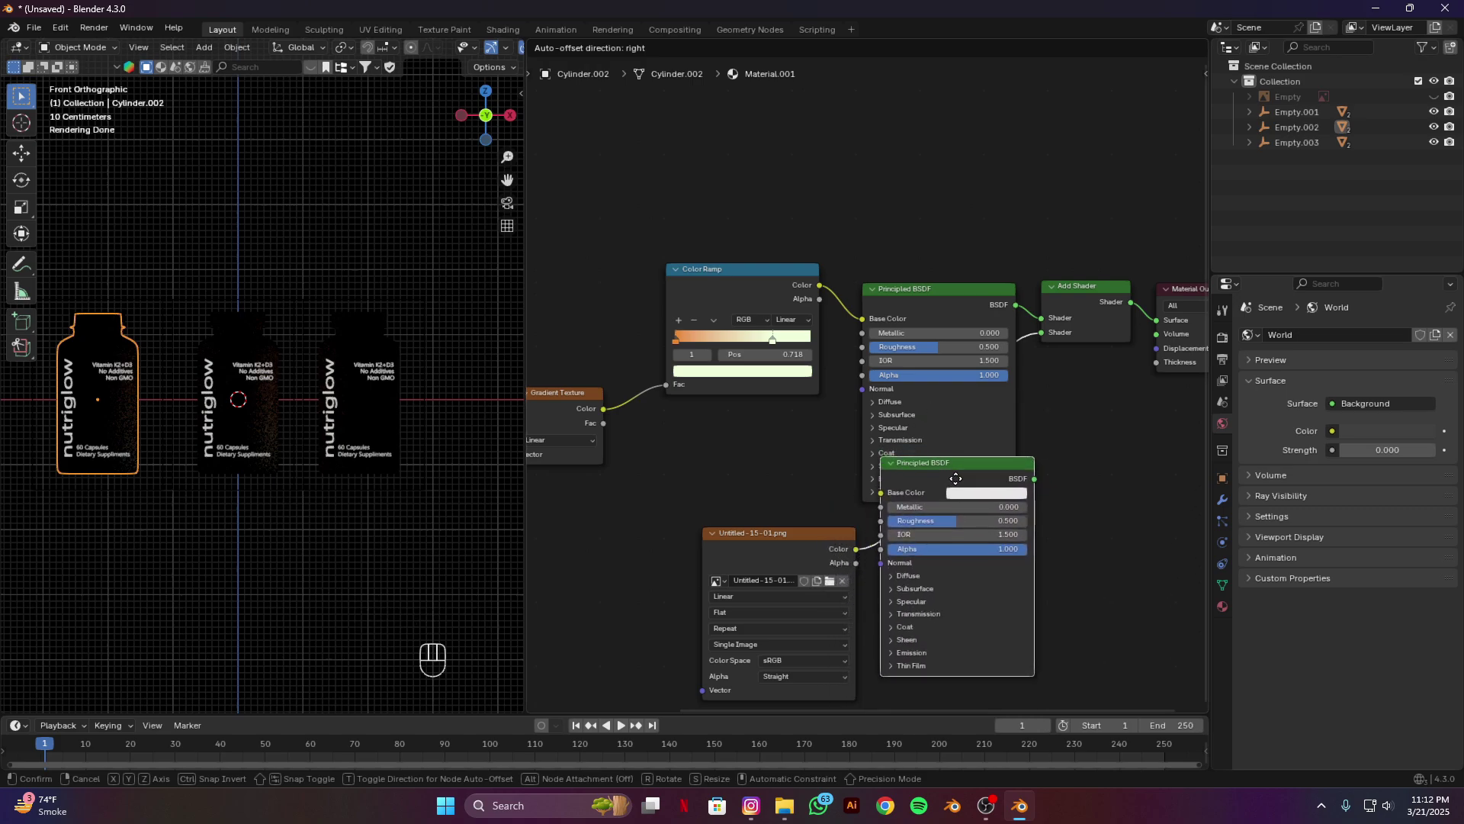
click(956, 478)
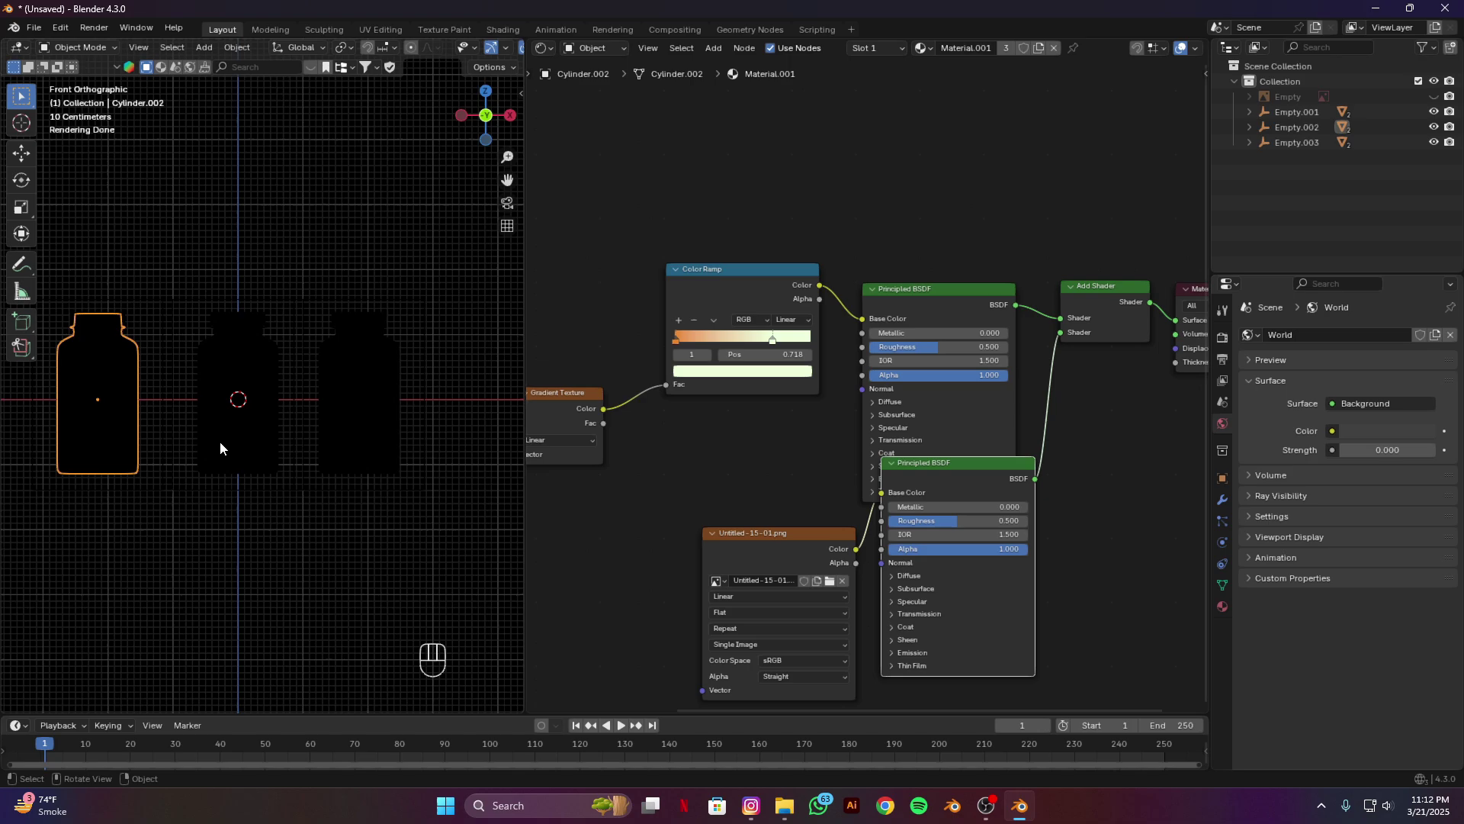
Step: Return the viewport to Material Preview, check the labels up close, and open the selected bottle body's material settings
key(z)
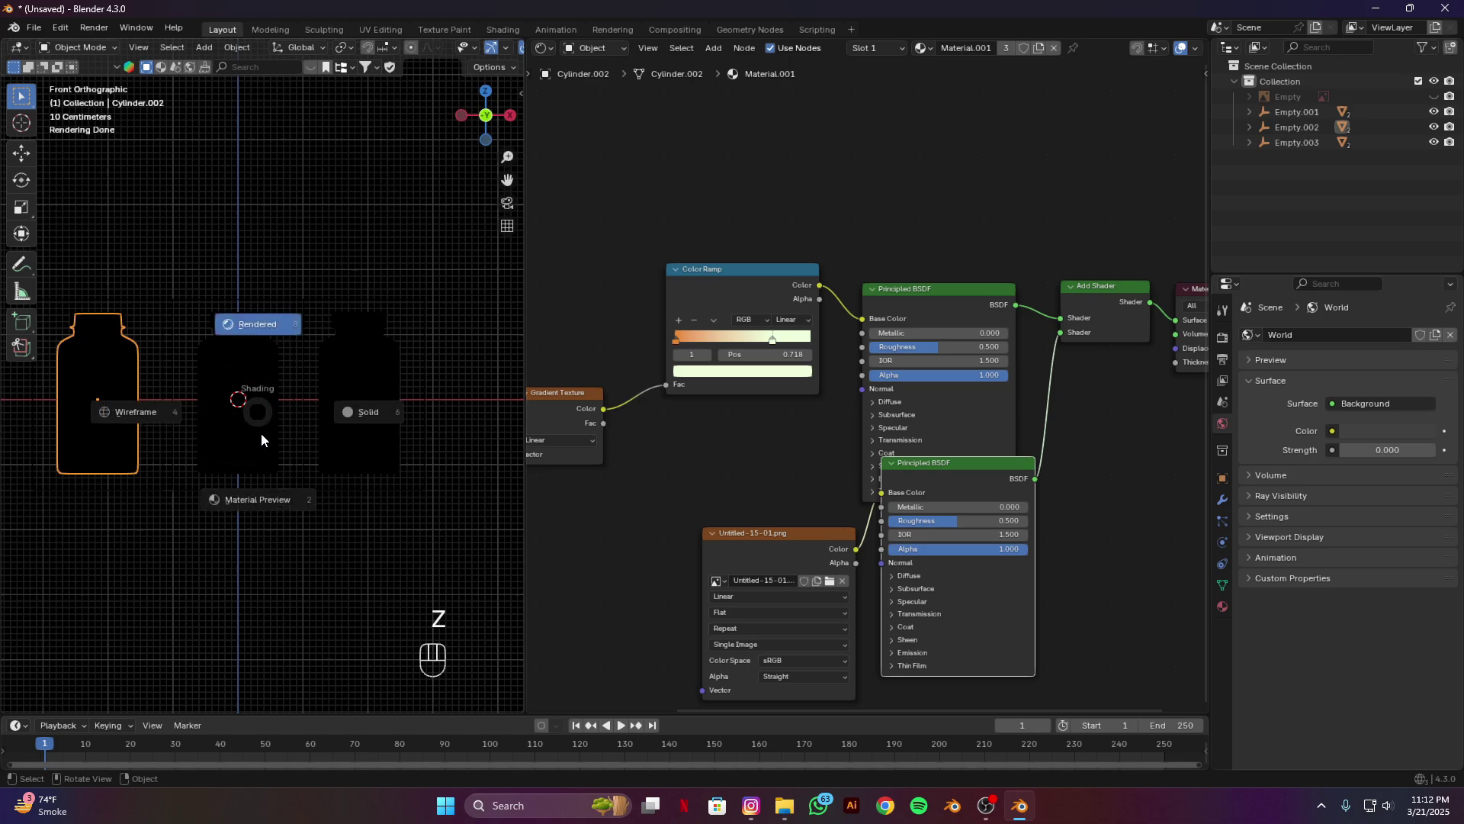
click(260, 488)
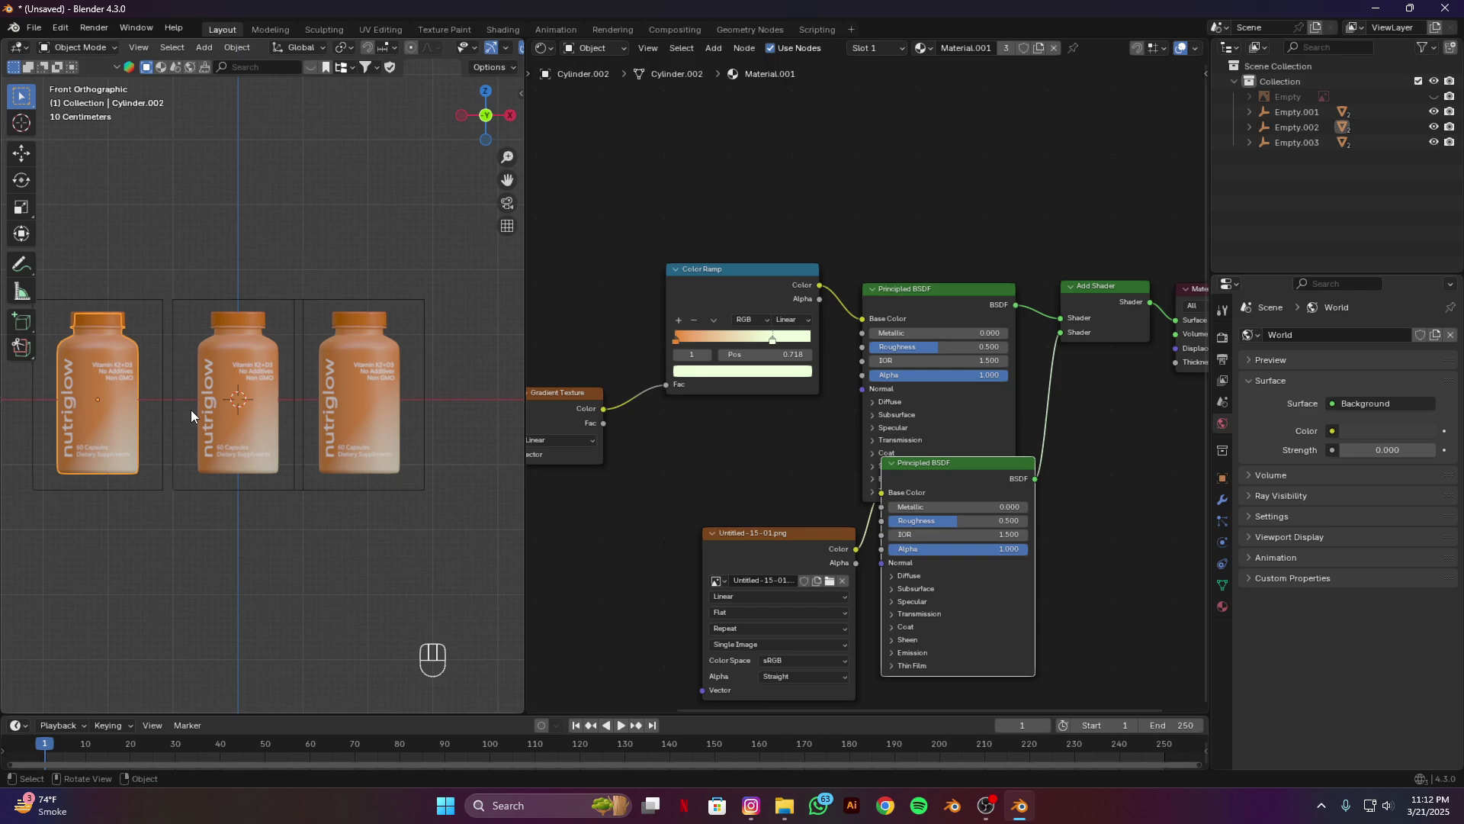
scroll(218, 397, up, 4)
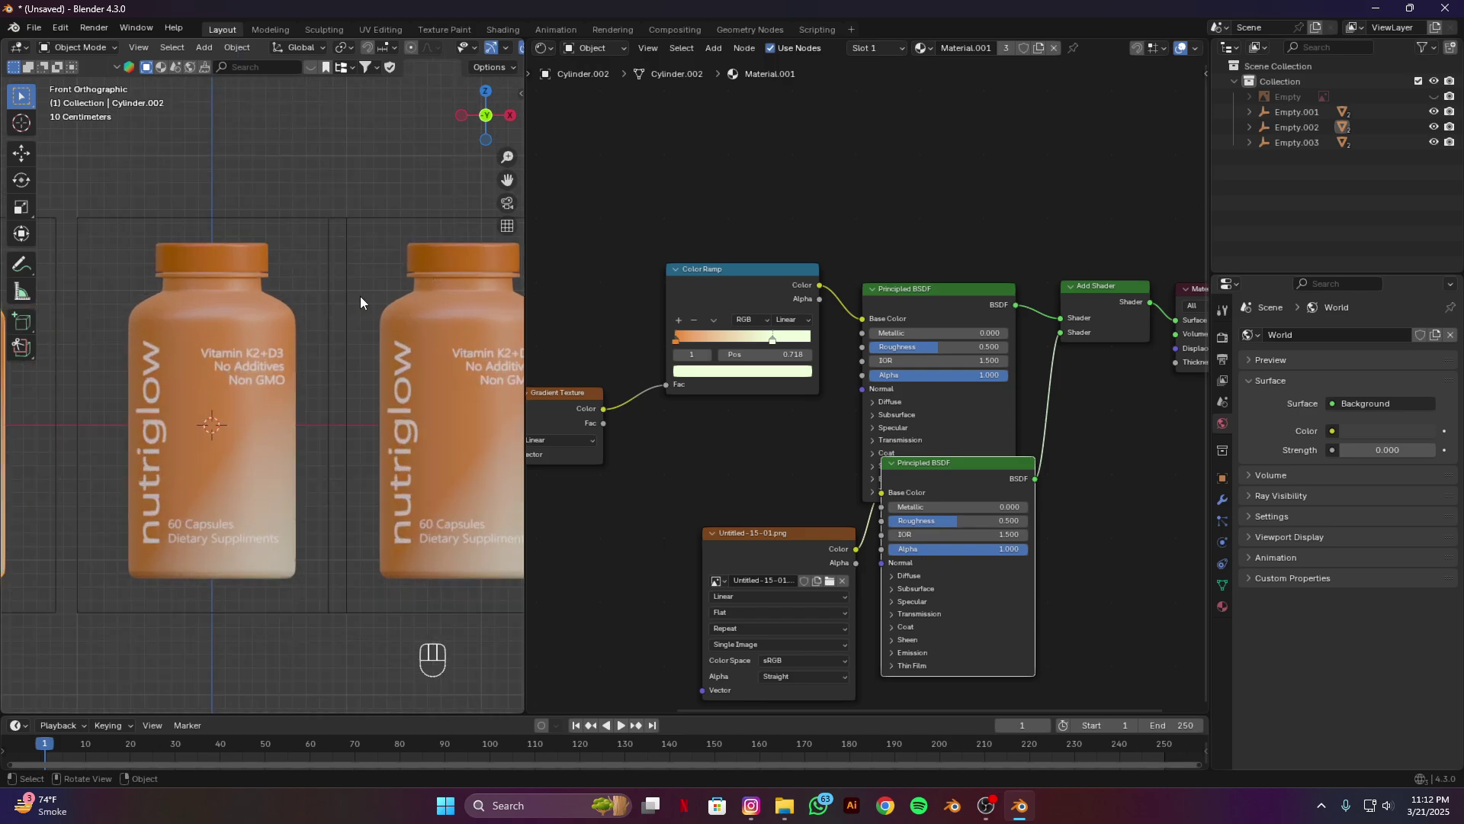
scroll(93, 409, down, 3)
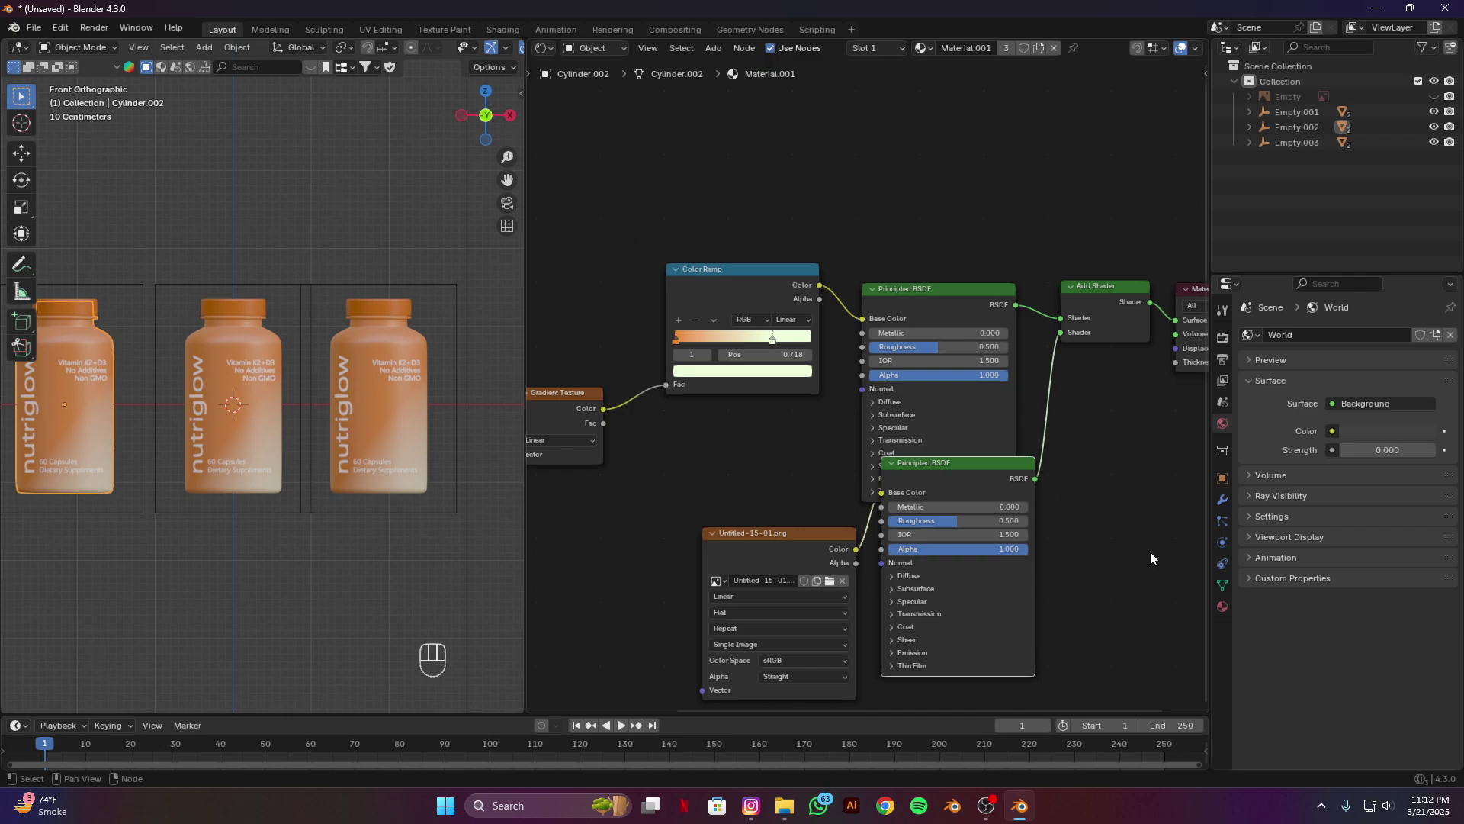
click(1222, 606)
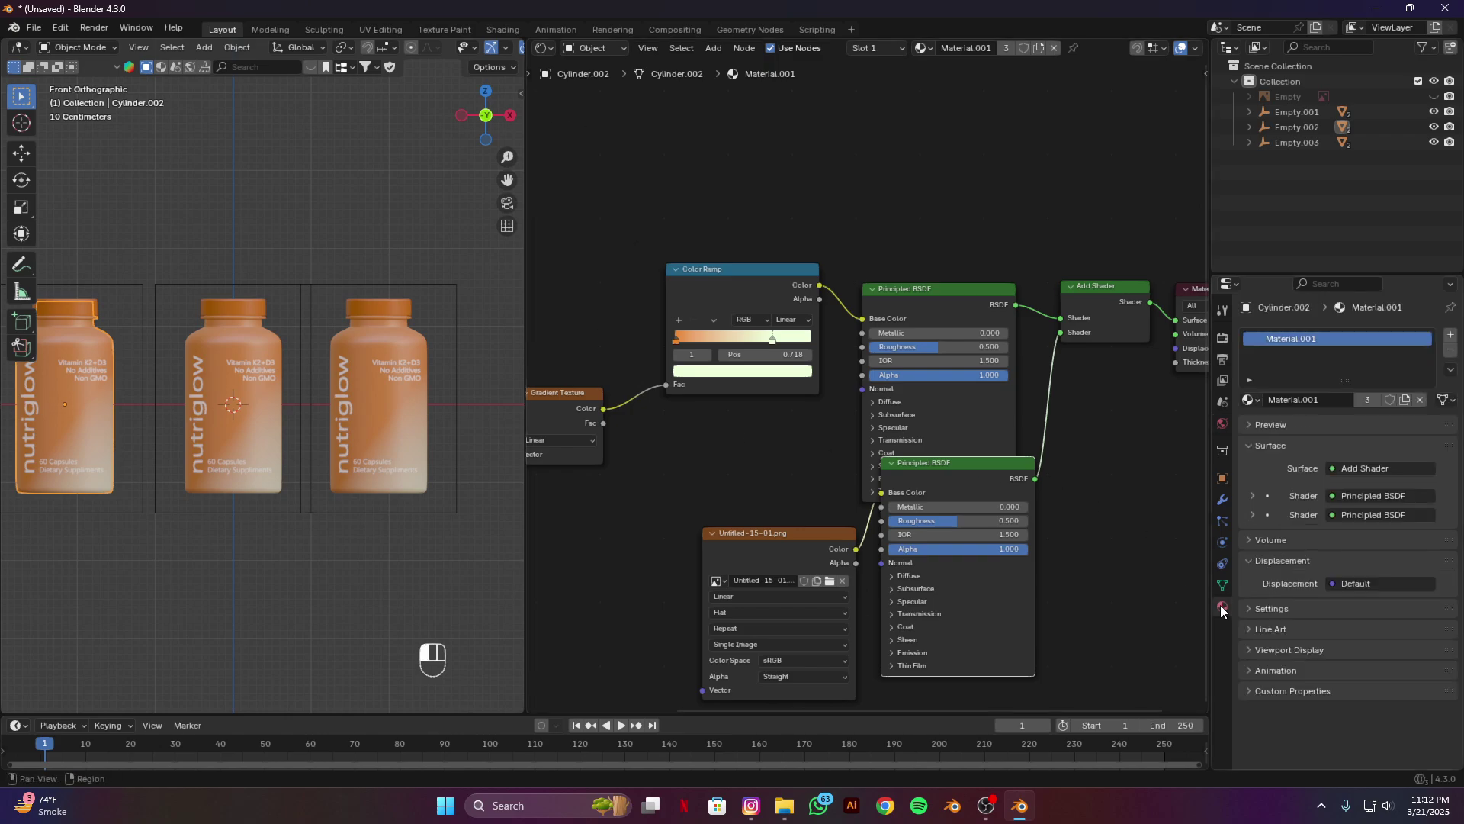
Step: Make the leftmost bottle body's material a single-user copy and sample the reference's purple bottle into its ramp's first stop
click(1410, 401)
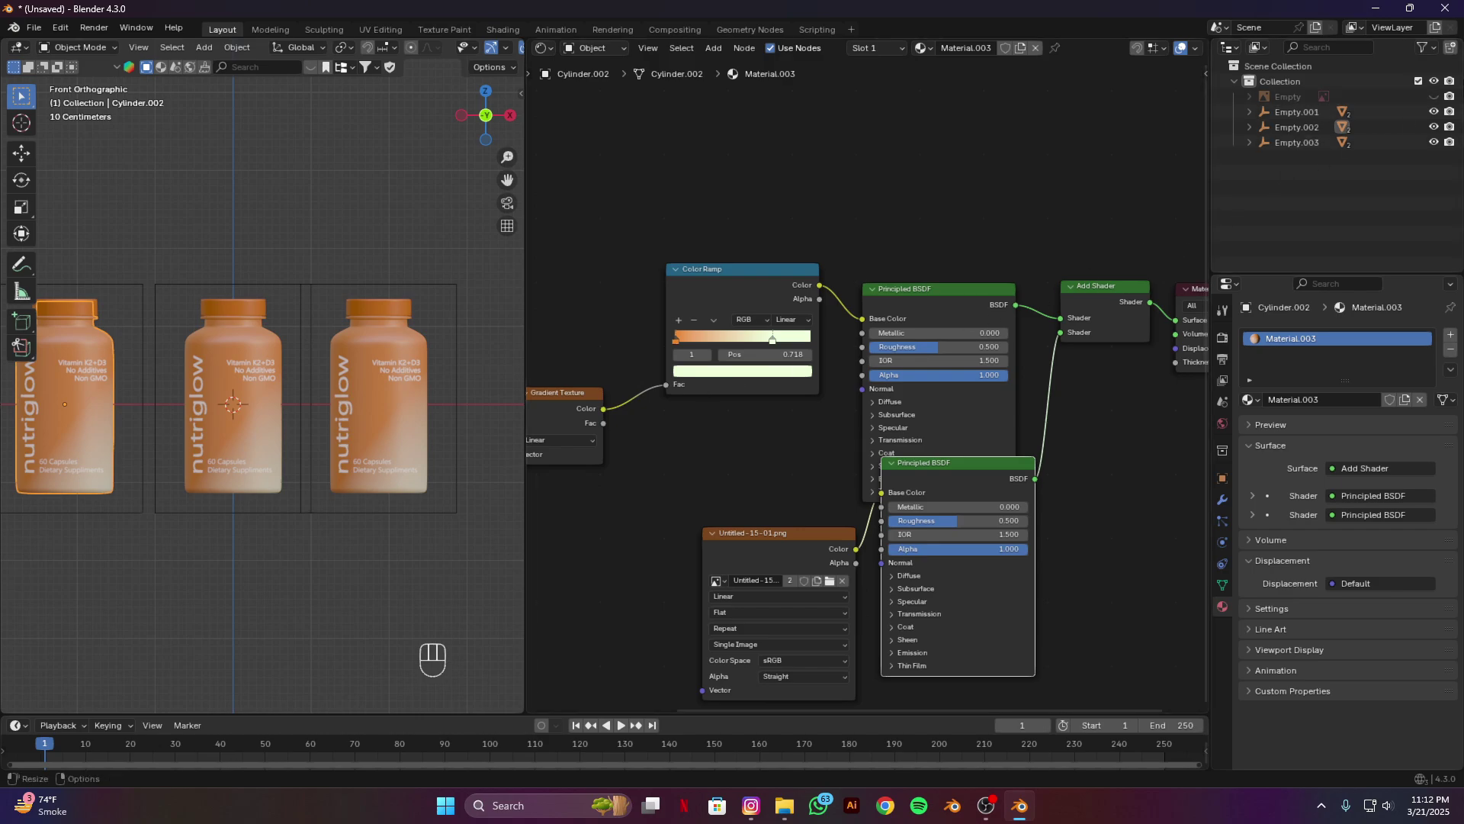
key(ctrl+z)
click(703, 374)
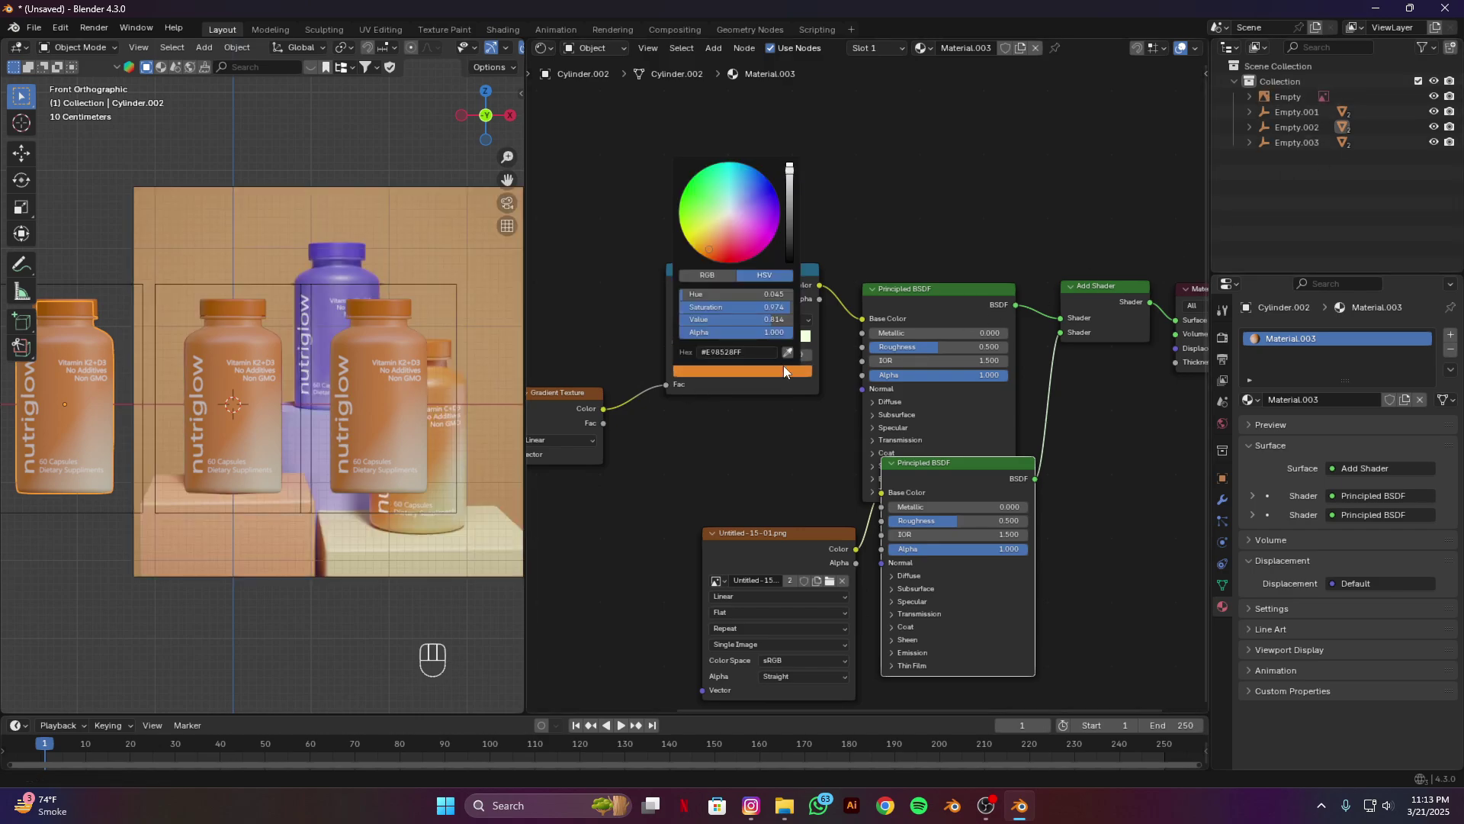
click(787, 352)
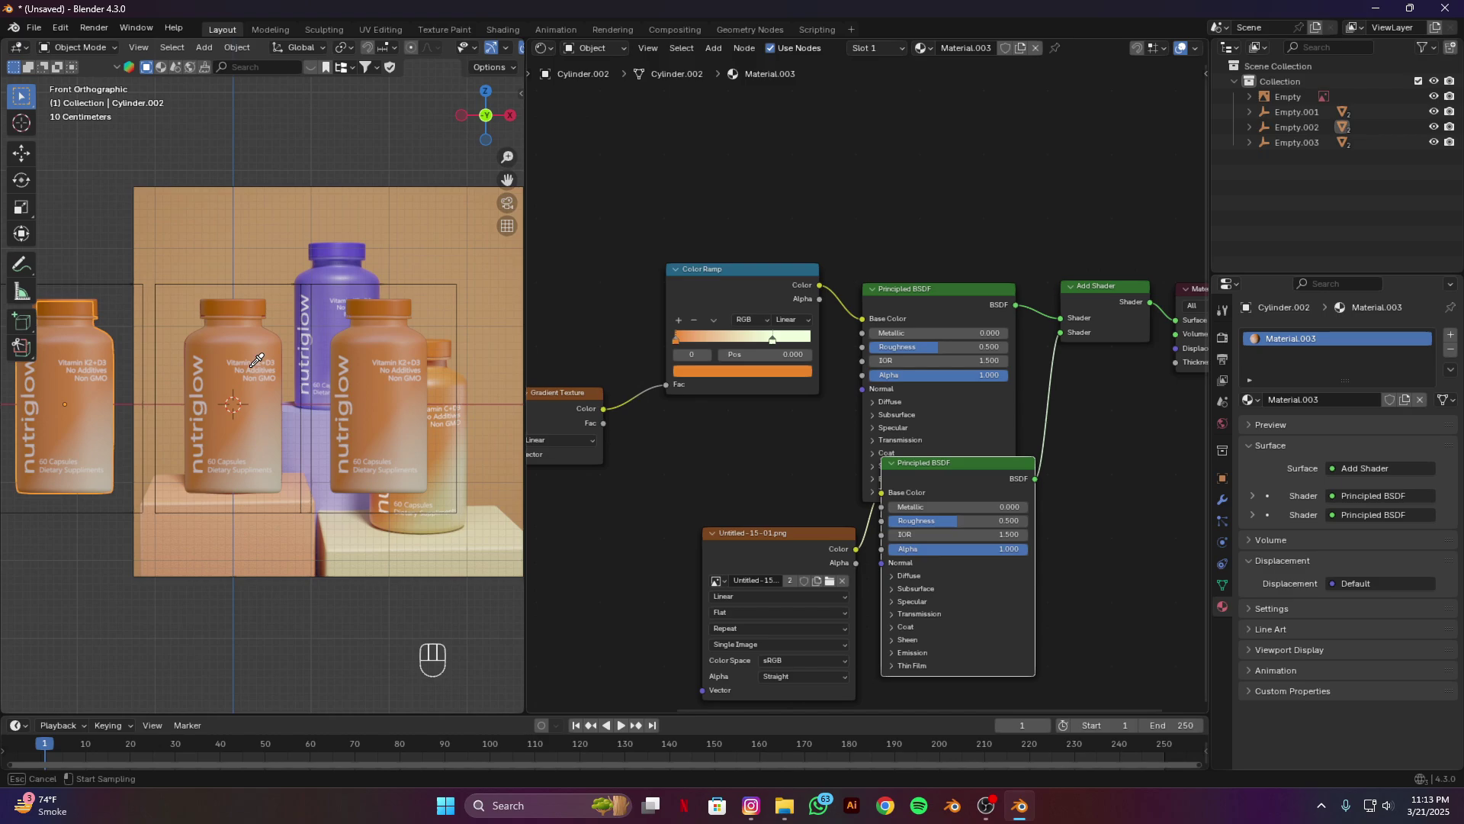
click(319, 271)
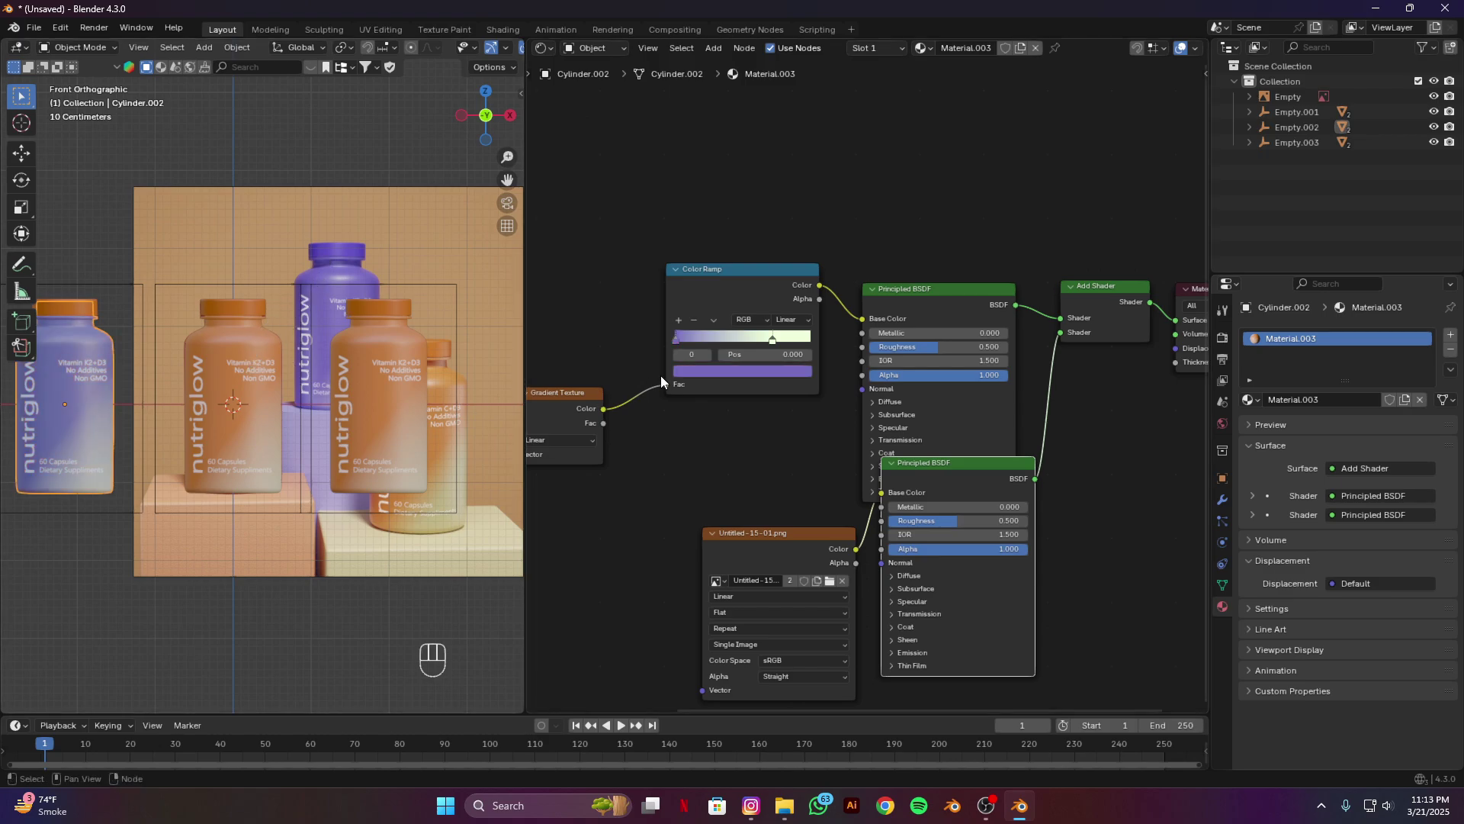
Step: Shift the first ramp colour of the leftmost bottle body to a deeper, more saturated purple
click(741, 373)
click(744, 369)
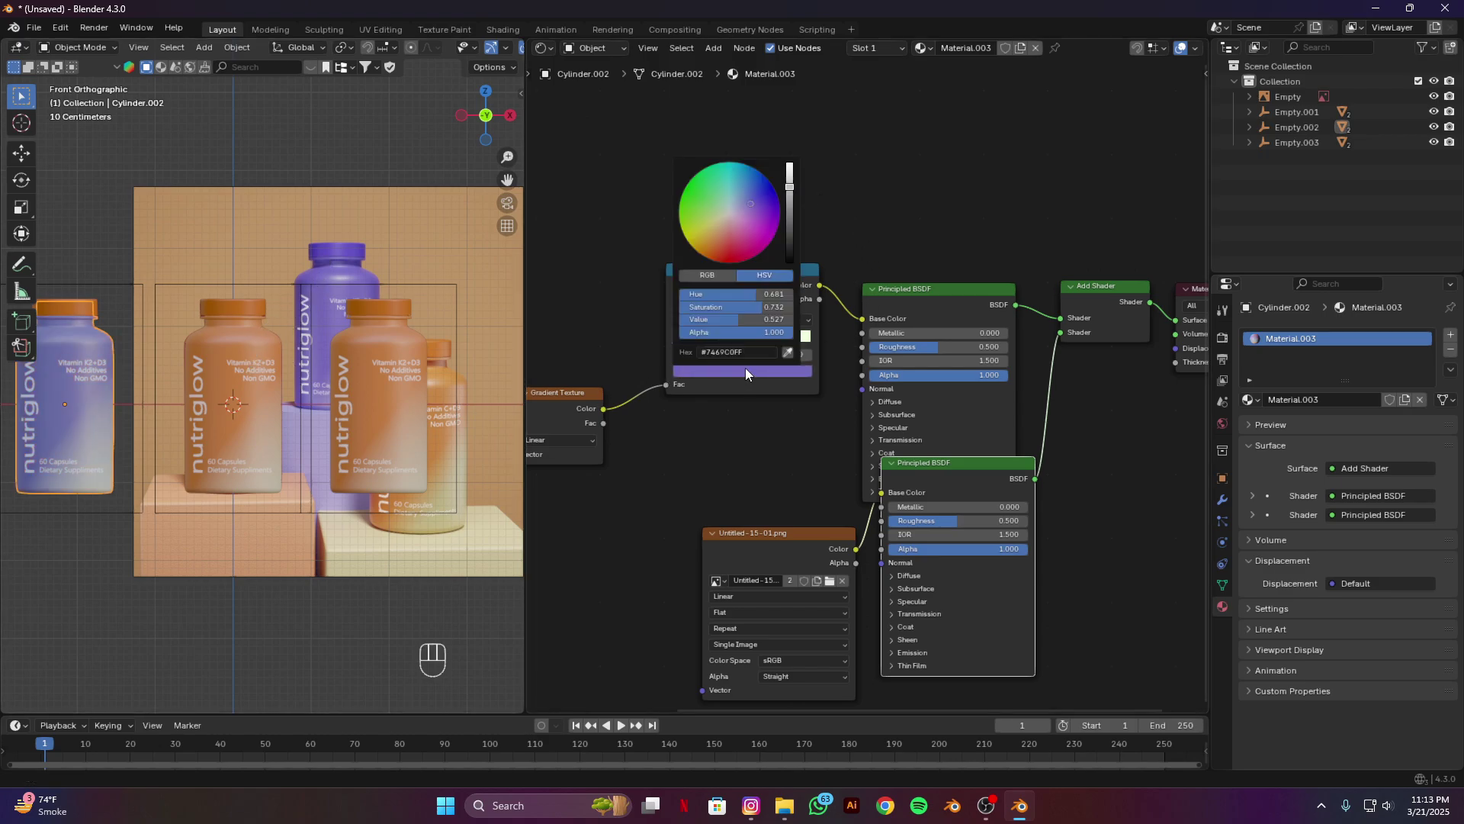
drag(752, 203, 773, 209)
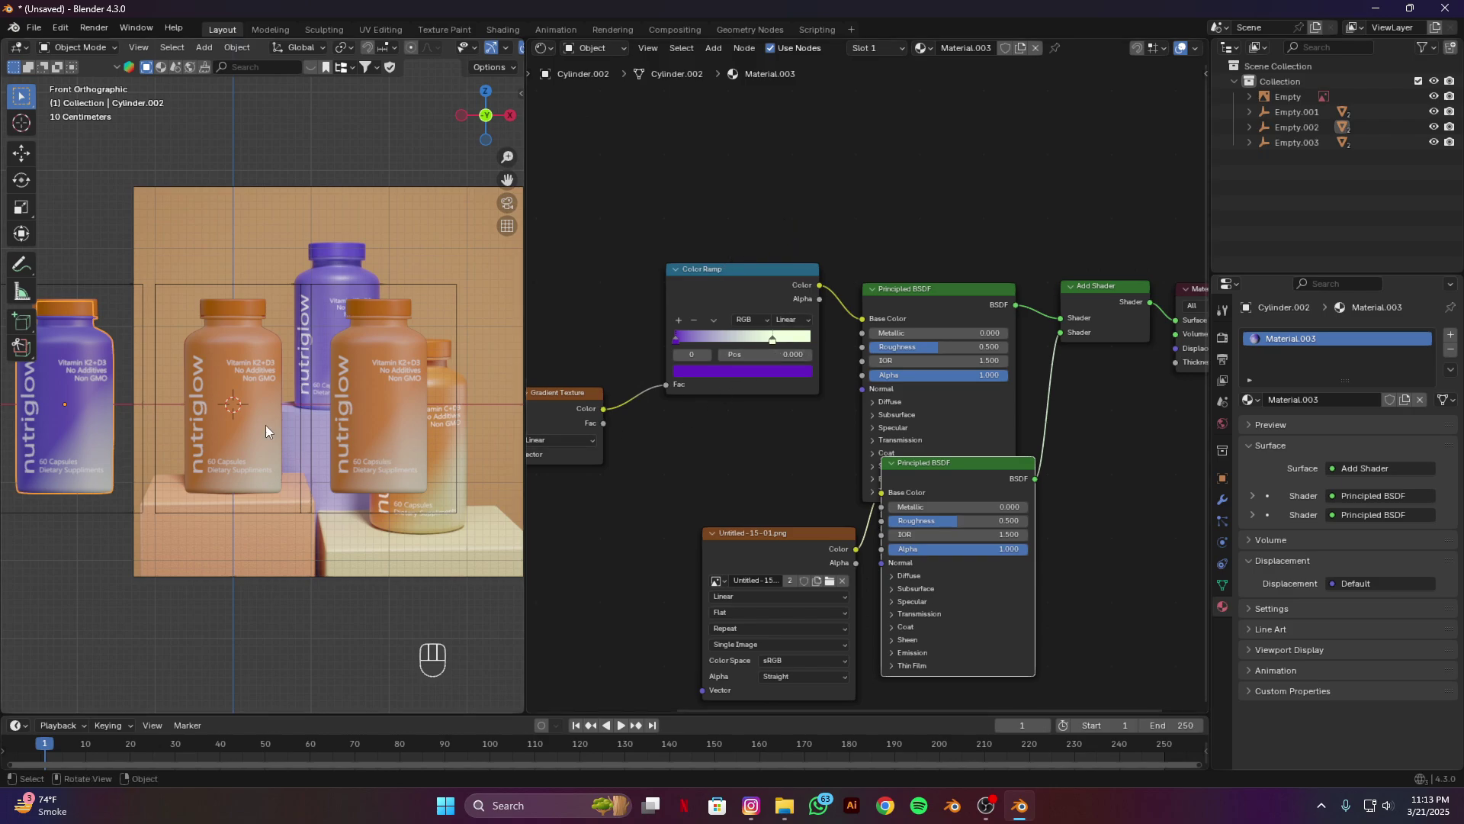
Step: Give the leftmost bottle's cap its own material copy and set its base colour to a deepened purple sampled from the reference cap
click(81, 313)
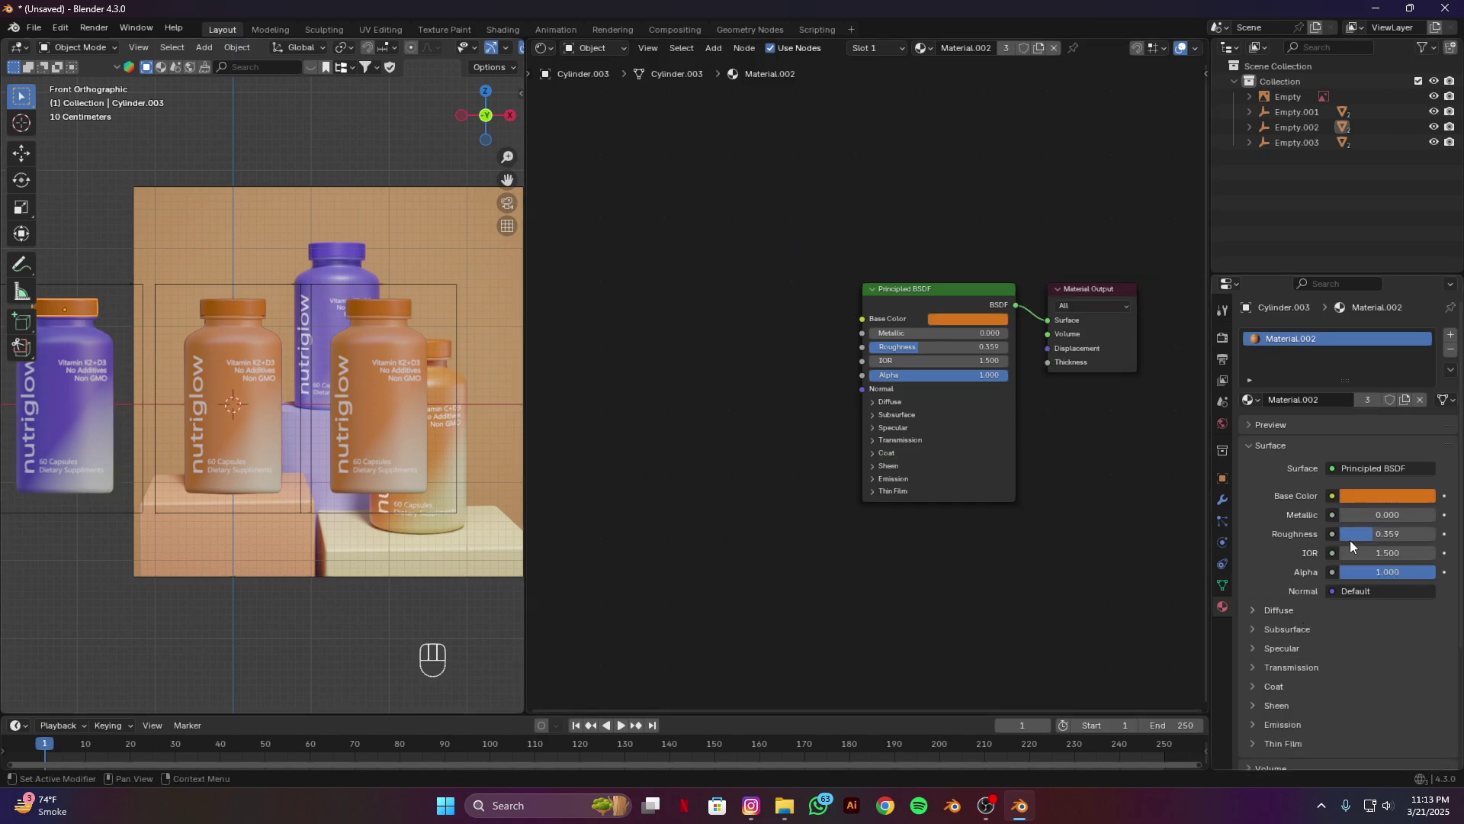
click(1405, 398)
click(972, 318)
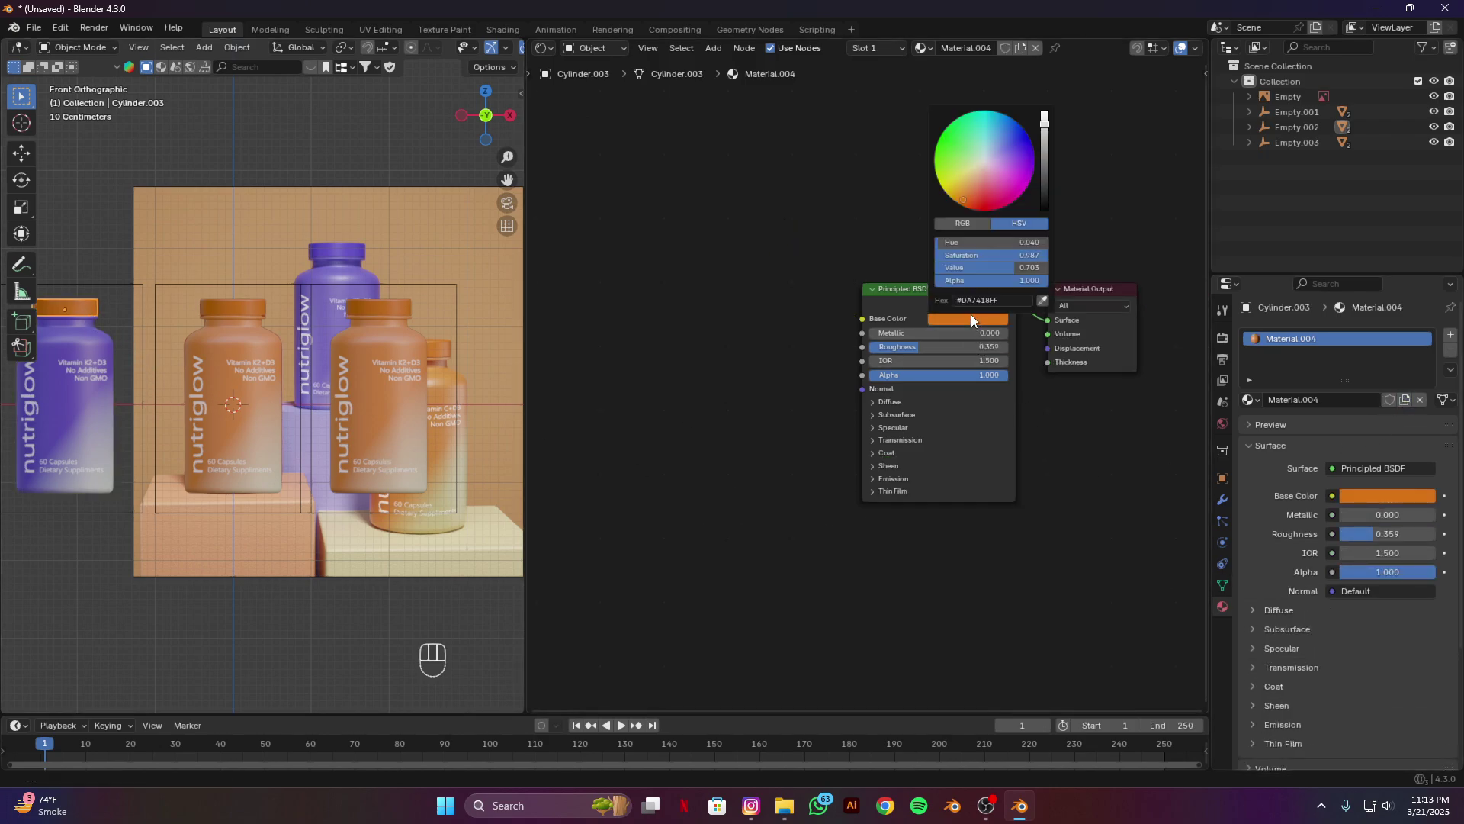
click(1042, 300)
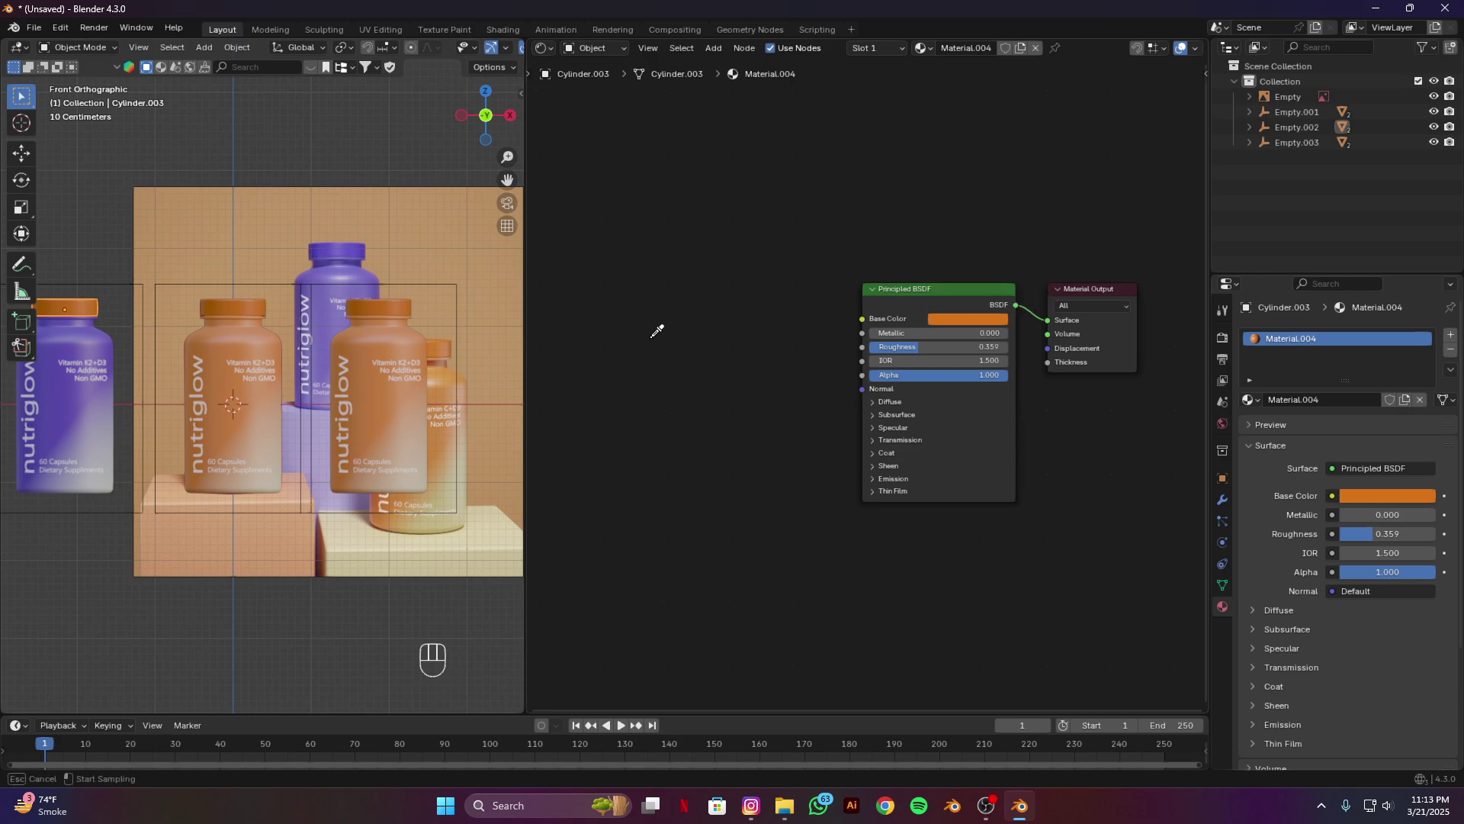
click(353, 245)
click(967, 317)
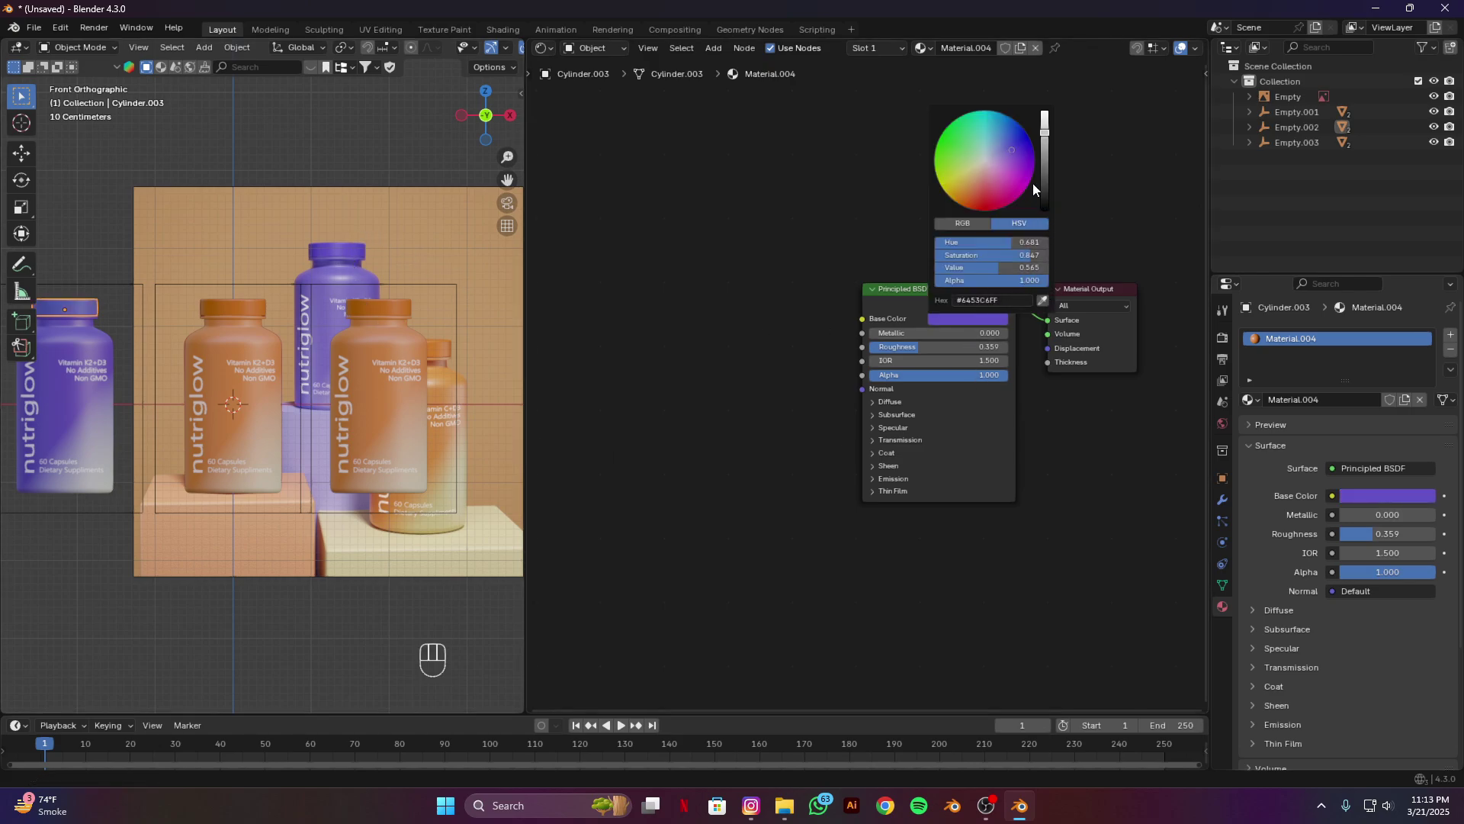
drag(1012, 151, 1019, 156)
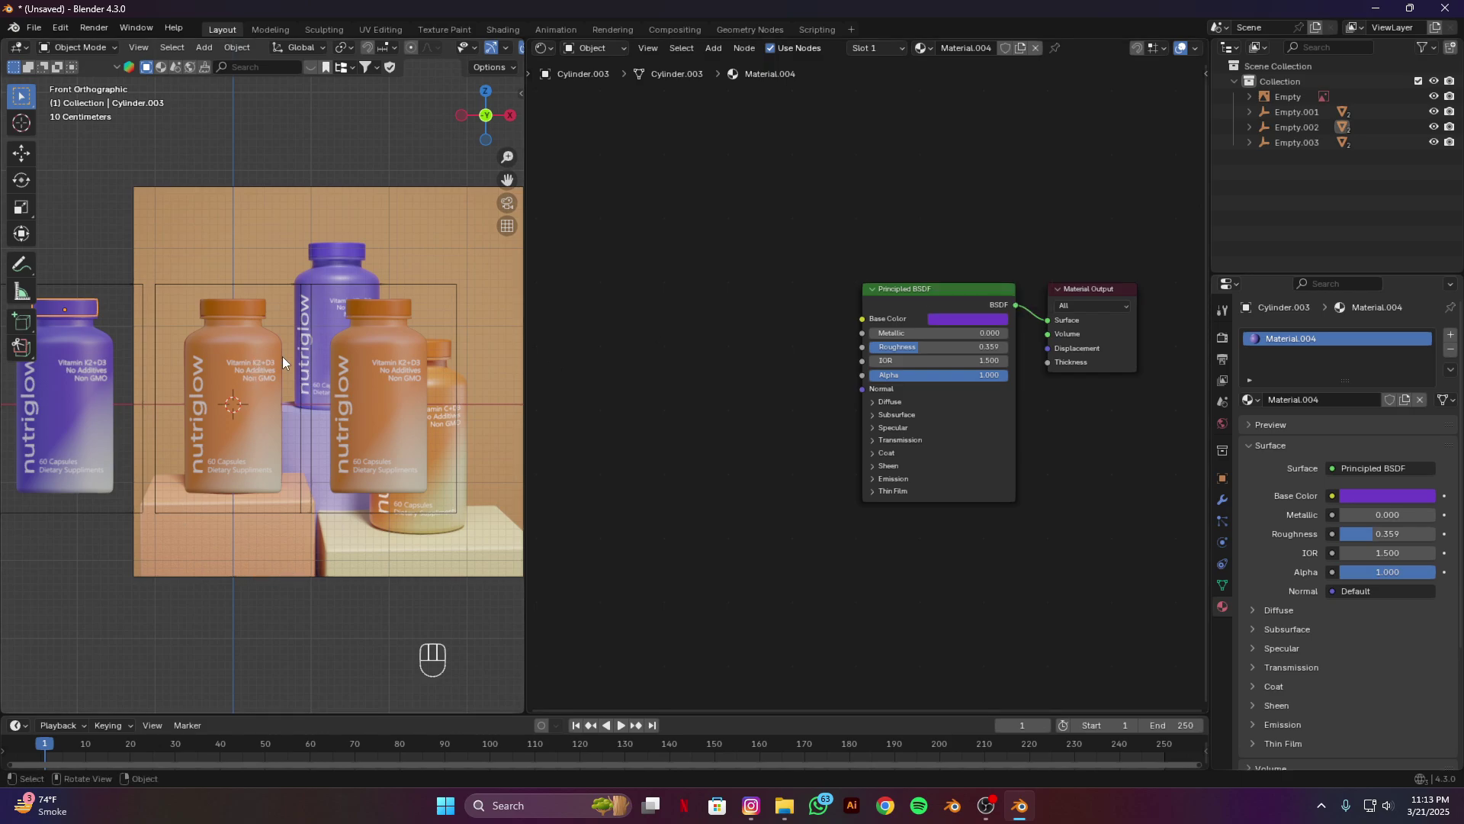
Step: Move the middle bottle group down about 1.95 m along Z to uncover the reference's red bottle
click(377, 345)
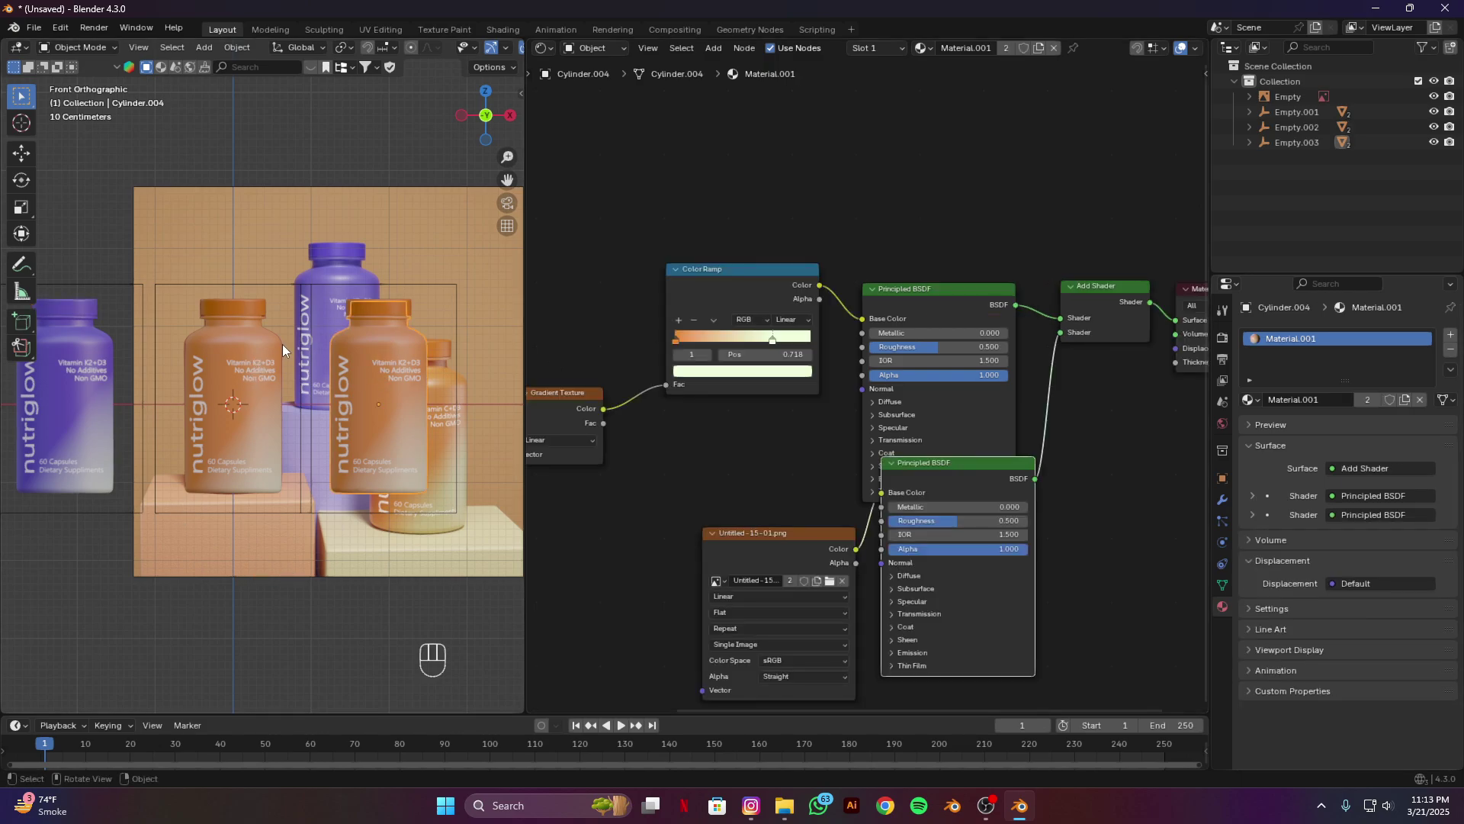
click(286, 284)
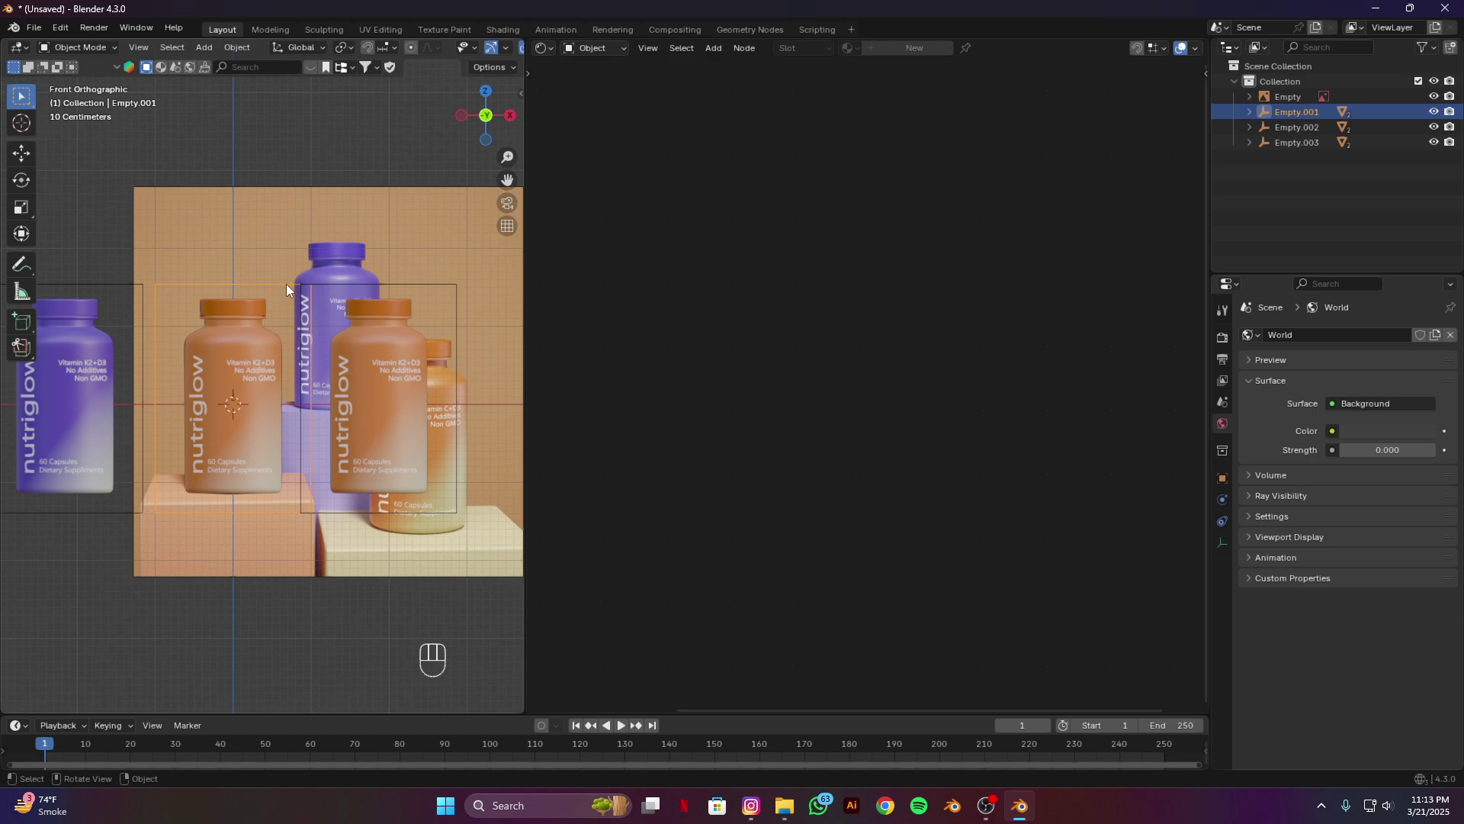
key(g)
key(z)
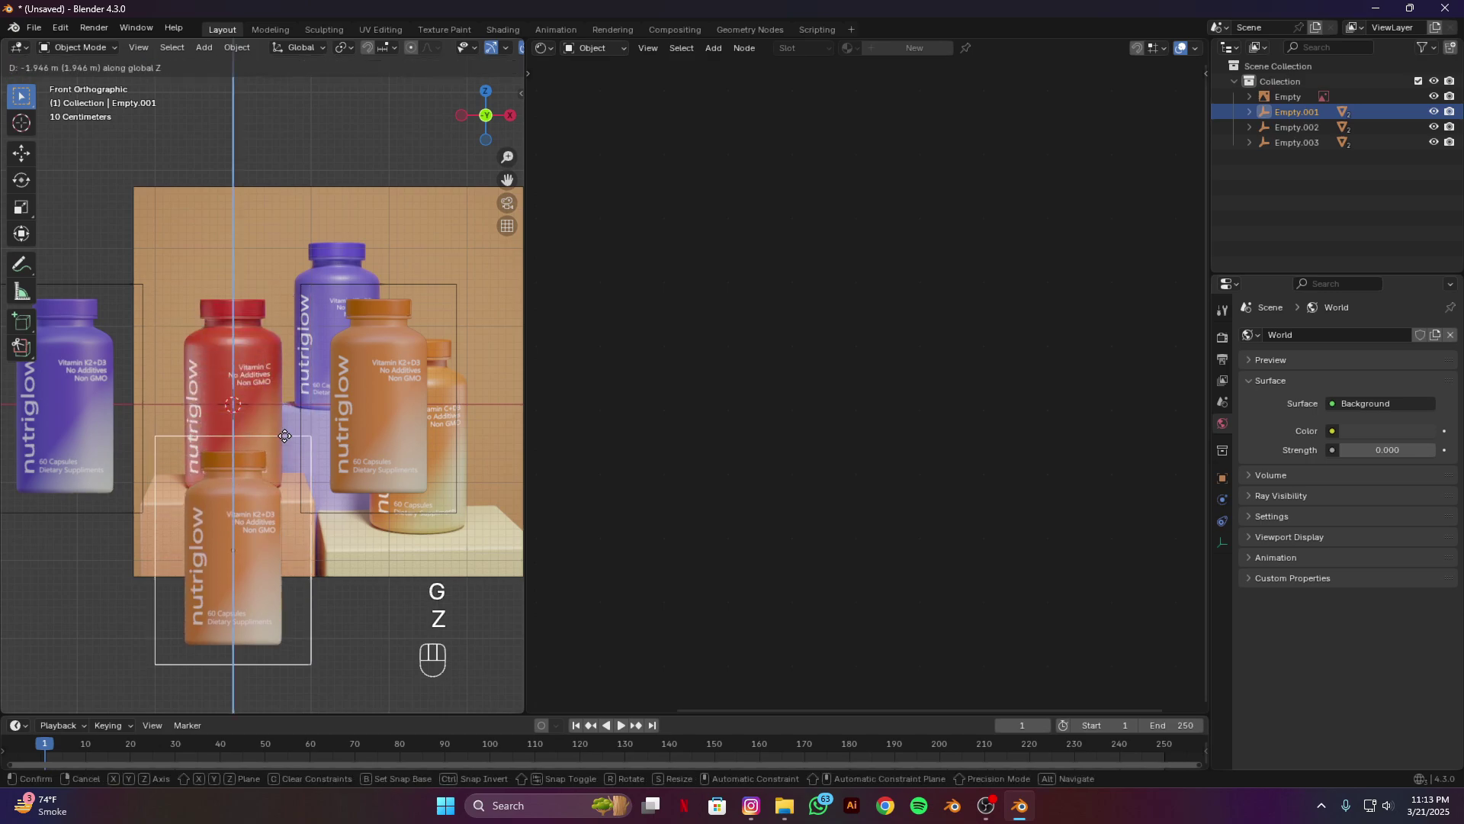
click(286, 440)
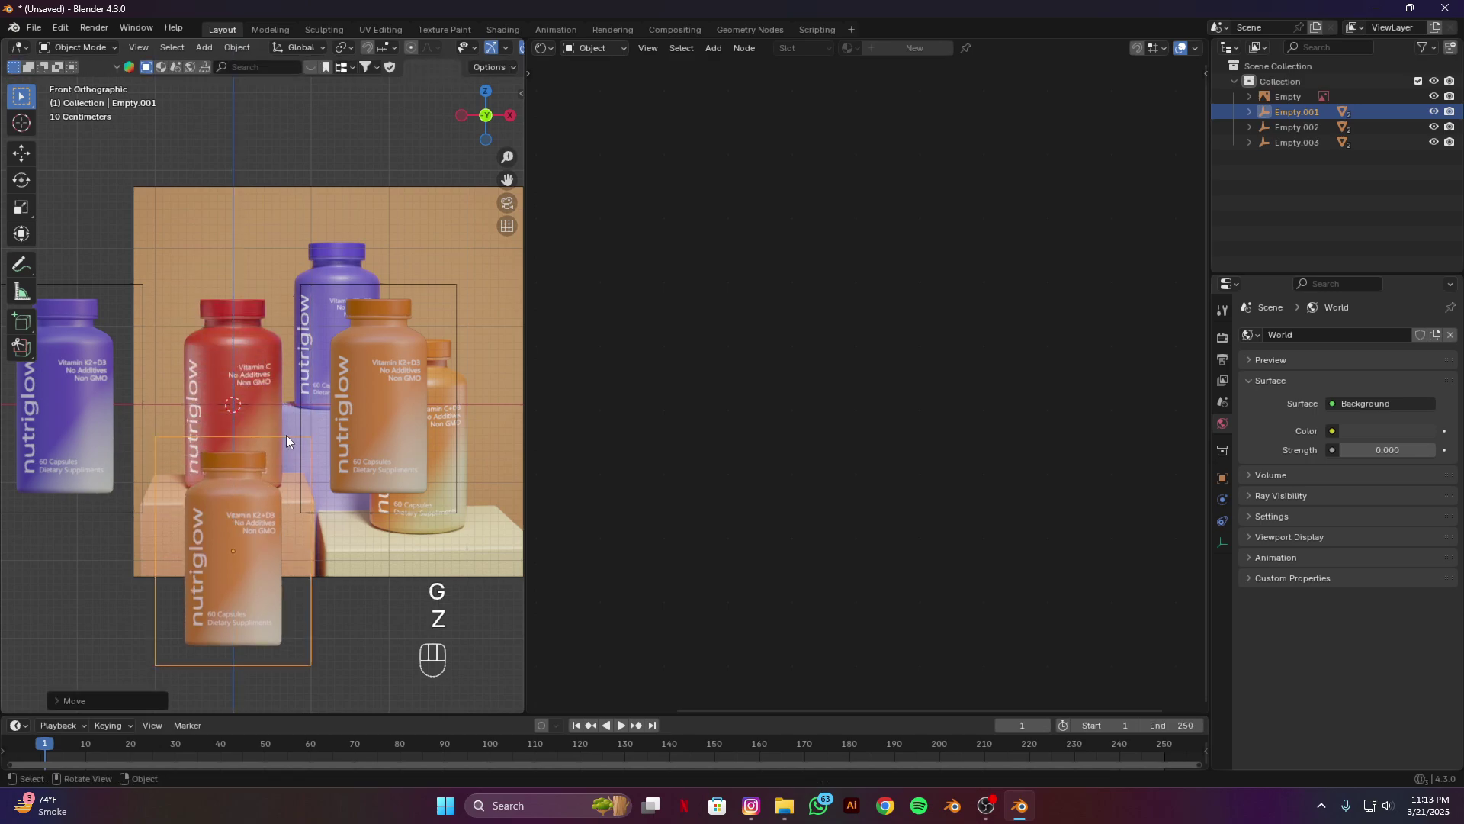
Step: Select the right bottle's body and make the orange stop at position 0 of its Color Ramp active
click(370, 336)
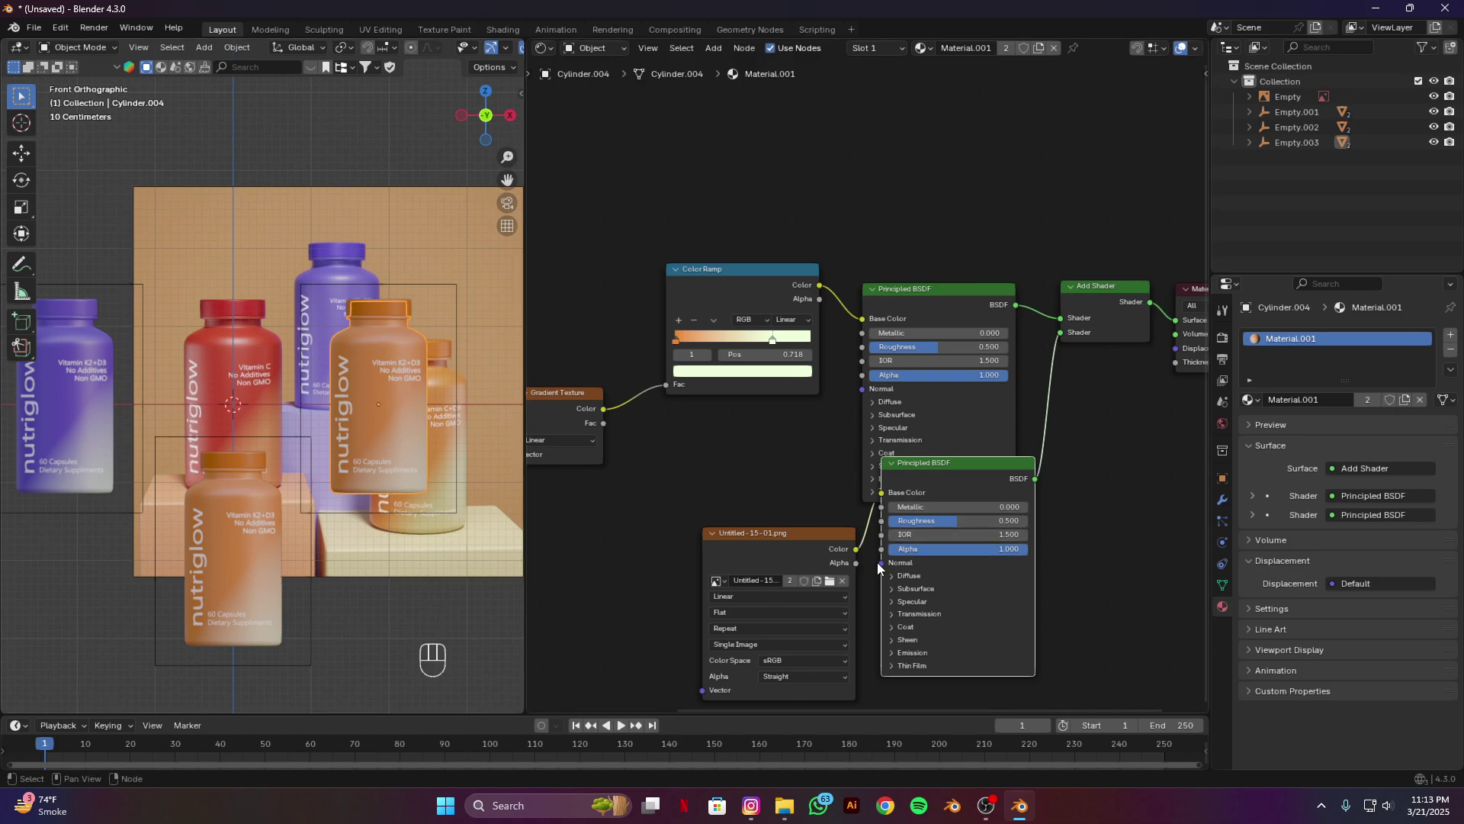
scroll(720, 455, up, 3)
mouse_move(715, 482)
alt+shift+middle_down()
mouse_move(801, 425)
mouse_move(750, 485)
mouse_move(694, 468)
alt+shift+middle_up()
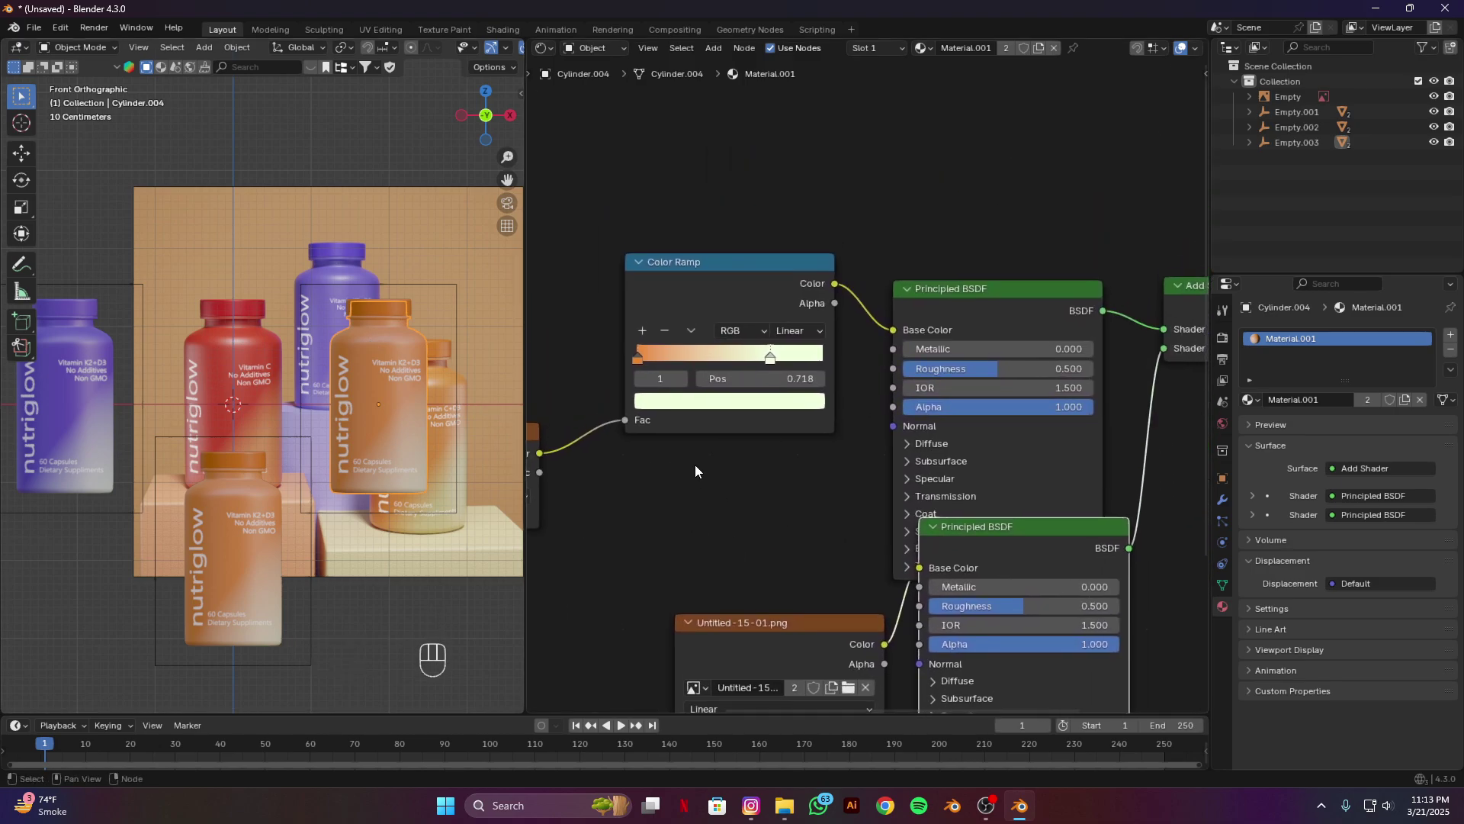
click(638, 357)
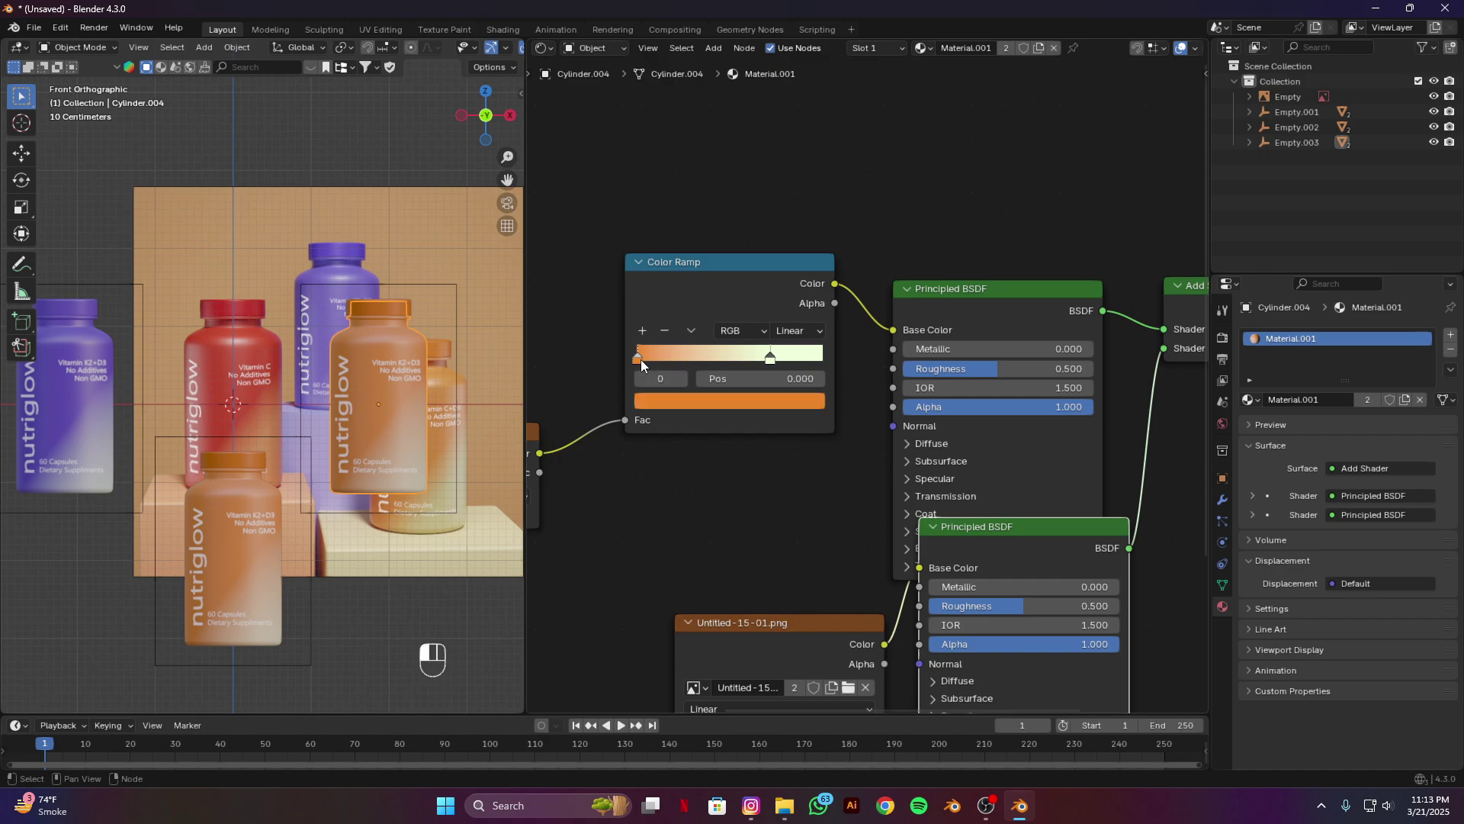
click(698, 402)
click(797, 392)
click(225, 330)
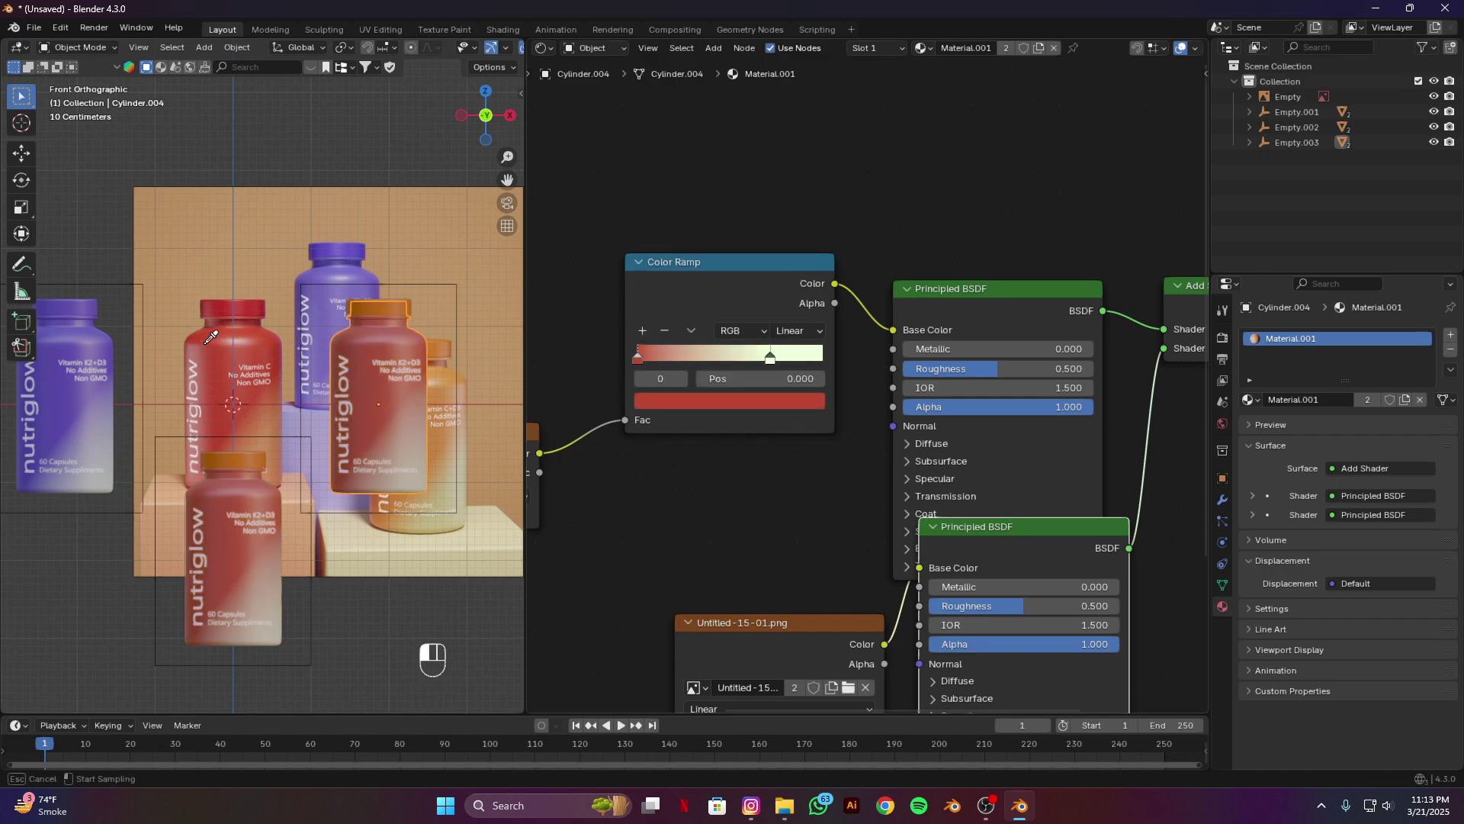
key(ctrl+z)
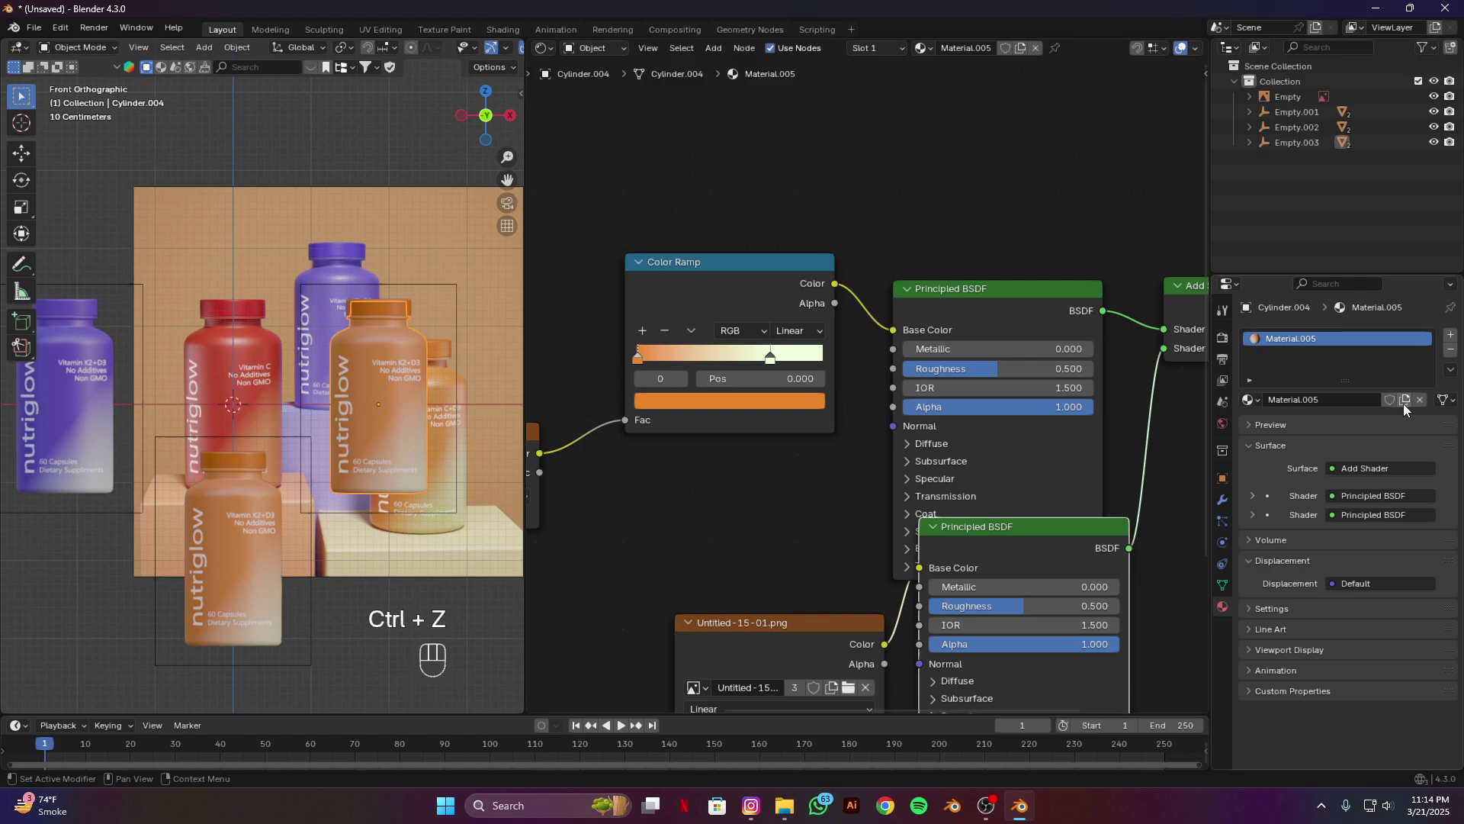
Step: Make the right bottle body's material a single-user copy and sample the reference's red bottle into its ramp's first stop
click(797, 402)
click(798, 378)
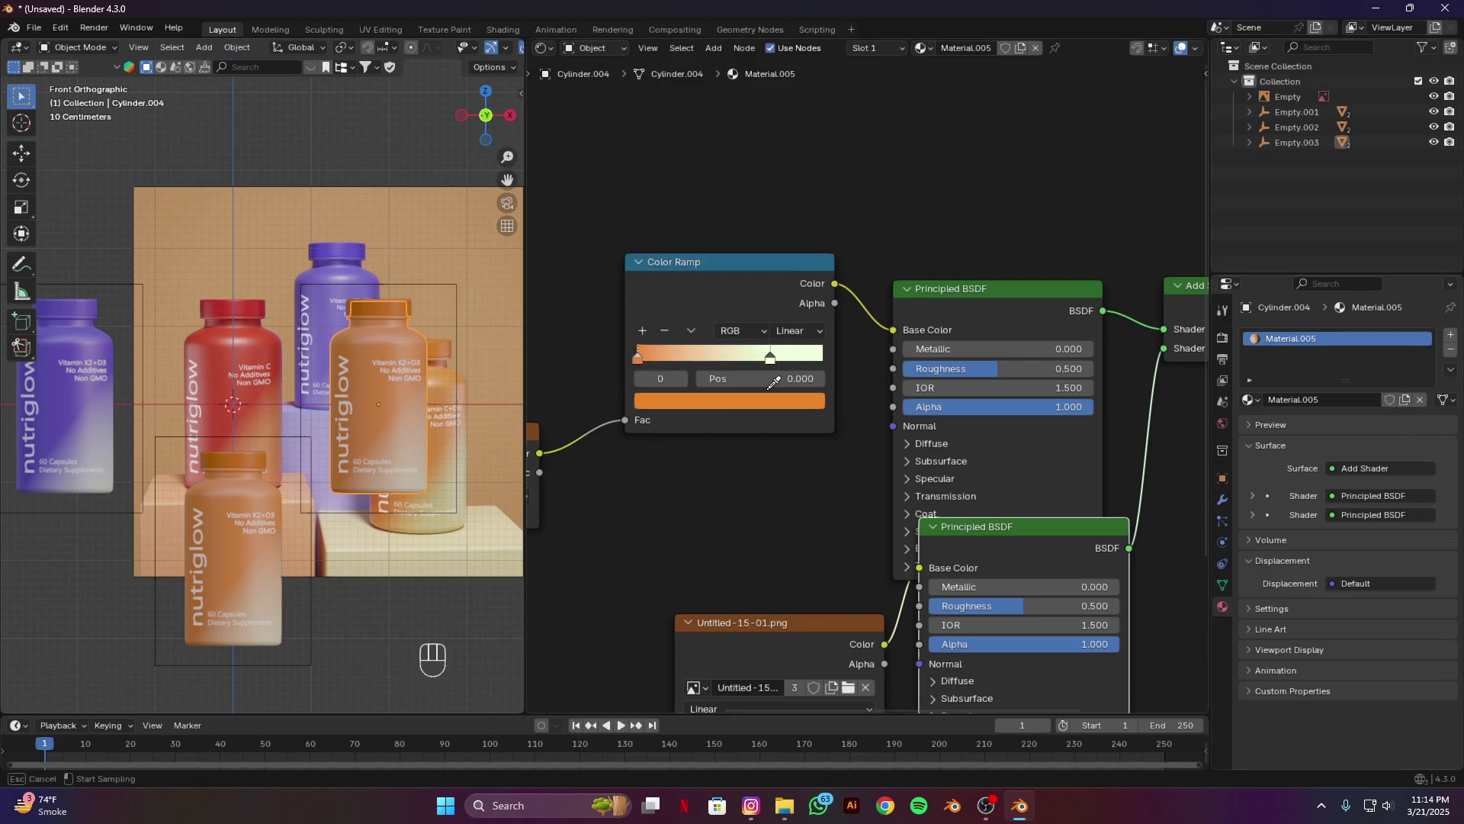
click(211, 336)
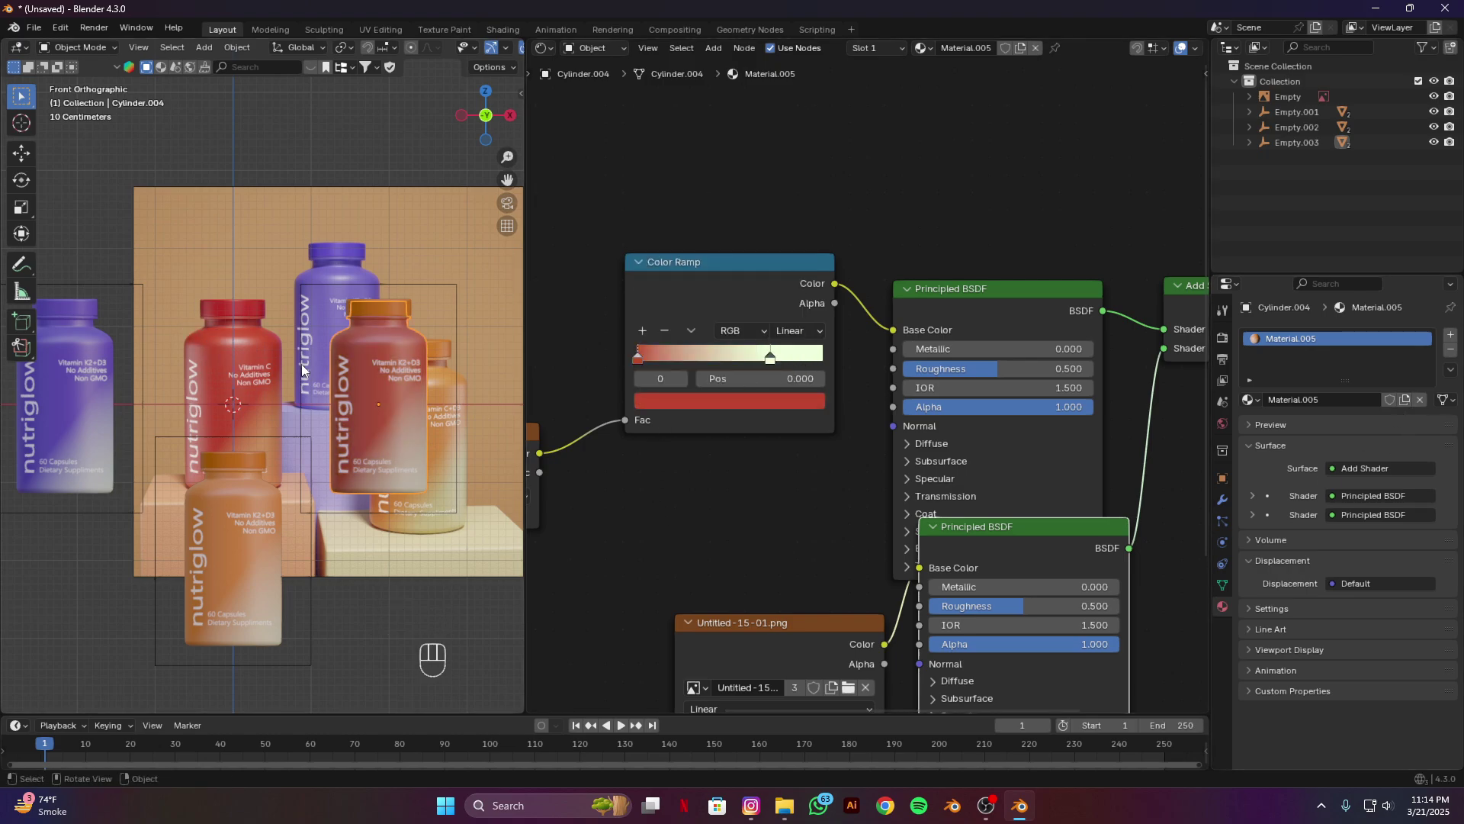
Step: Raise the saturation of the body's red ramp stop to about 0.98 and brighten the colour slightly
click(752, 402)
drag(705, 235, 705, 243)
click(714, 331)
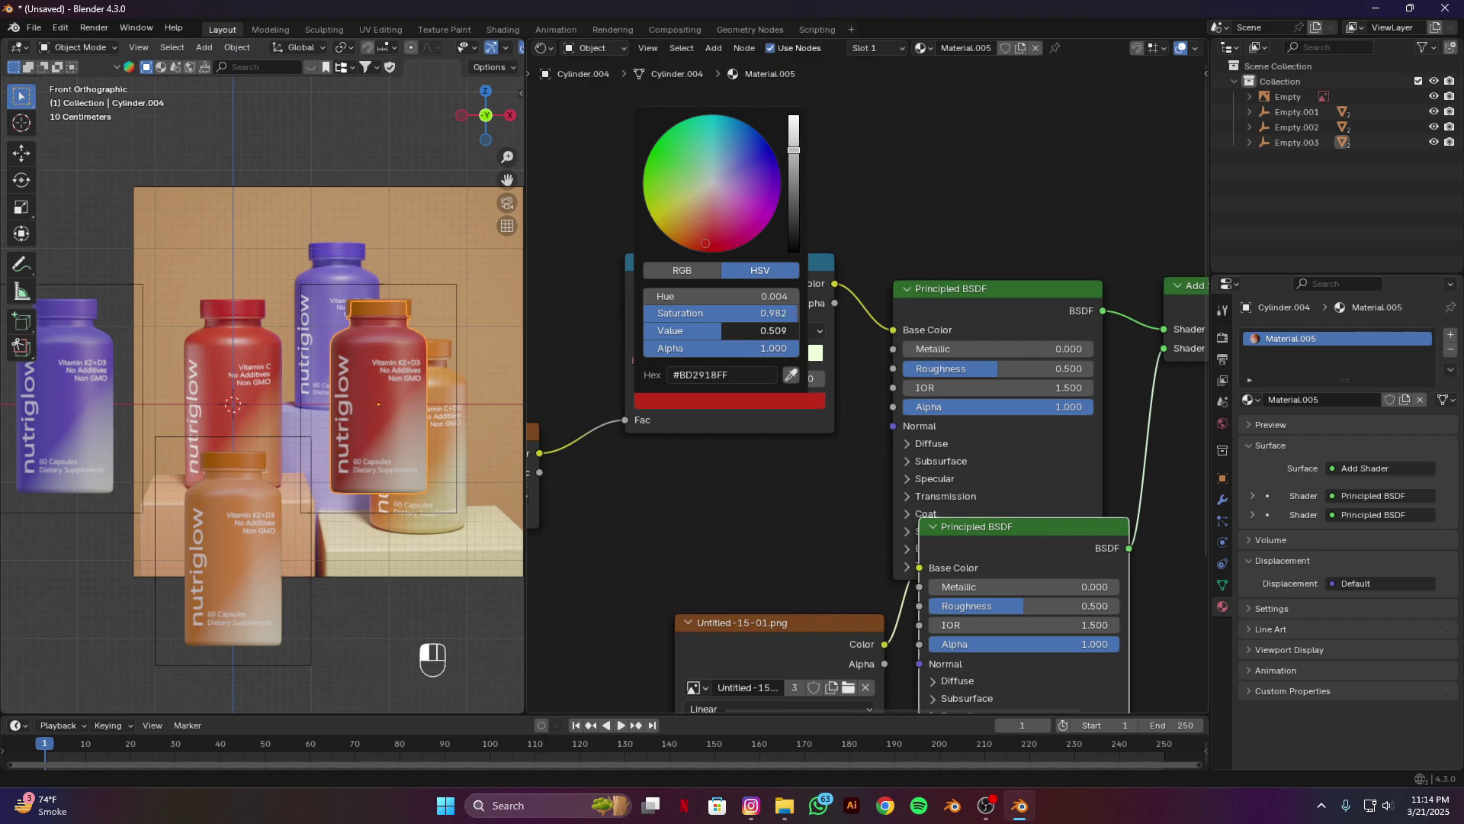
click(736, 331)
key(Return)
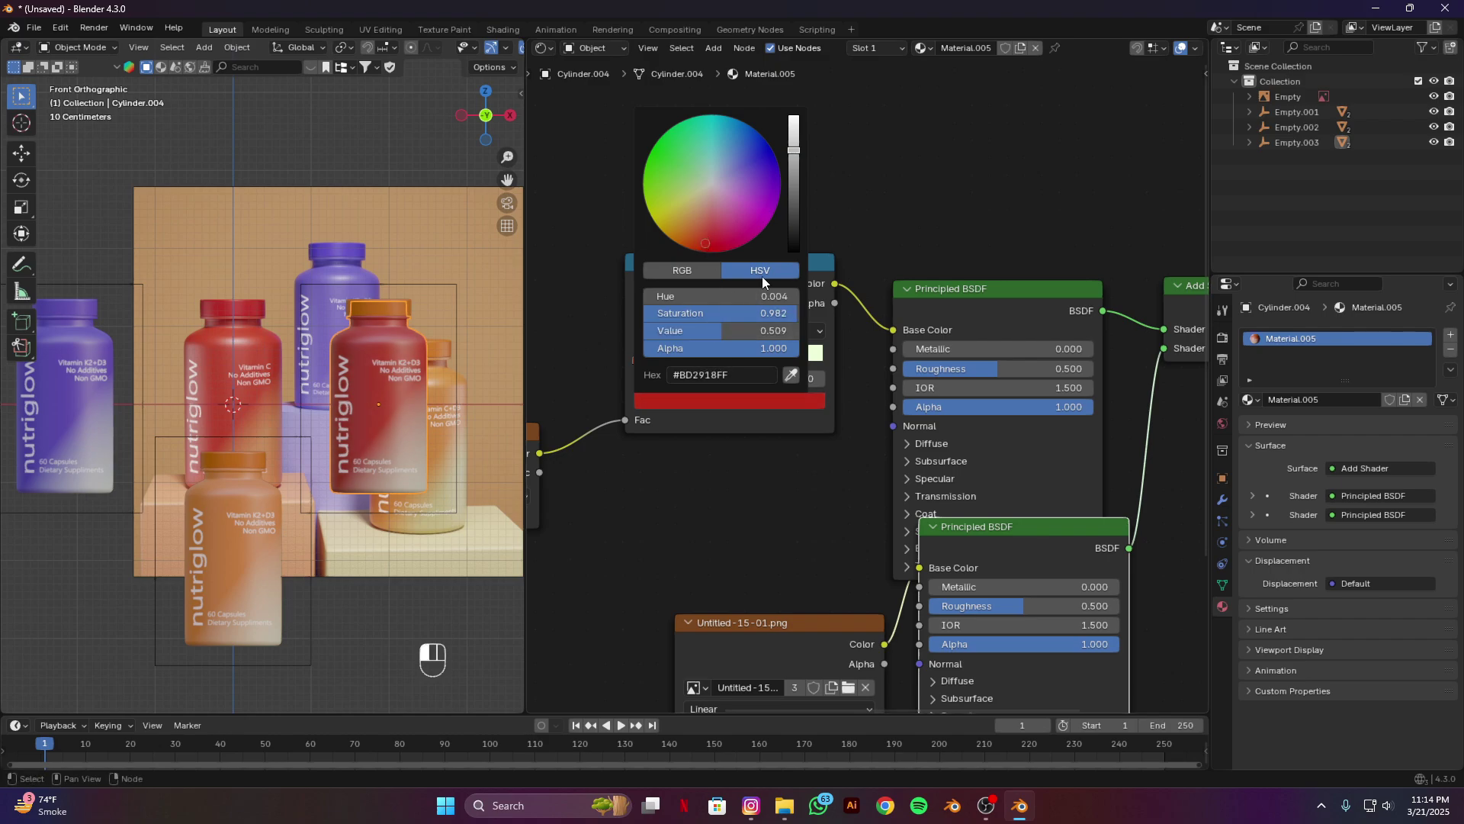
mouse_move(794, 150)
mouse_down()
mouse_move(794, 119)
mouse_move(794, 143)
mouse_up()
Step: Give the right bottle's cap its own material copy with a base colour sampled from the reference's red cap and Value about 0.623
click(390, 310)
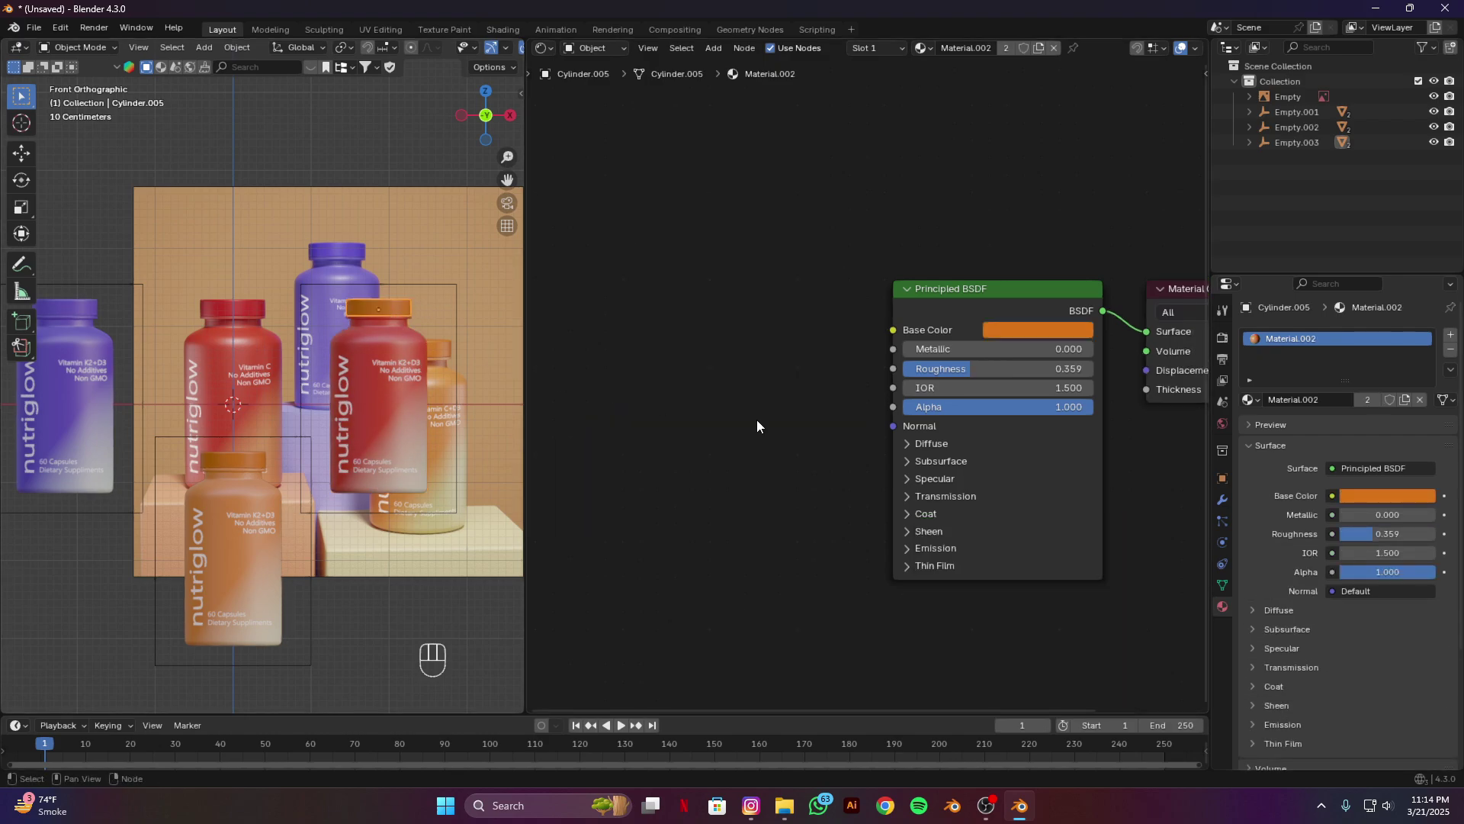
click(1403, 400)
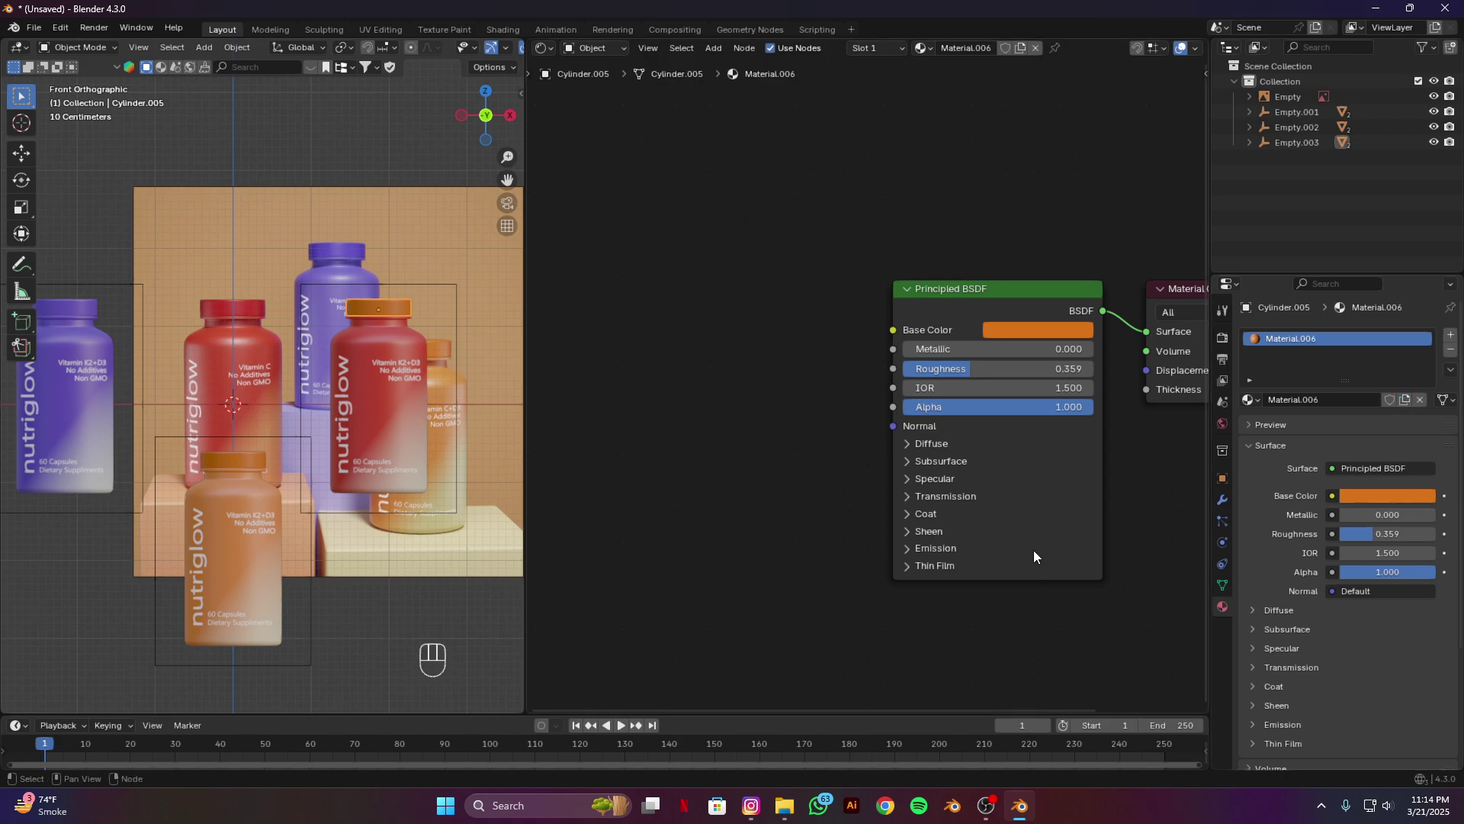
click(1051, 328)
click(1144, 302)
click(212, 306)
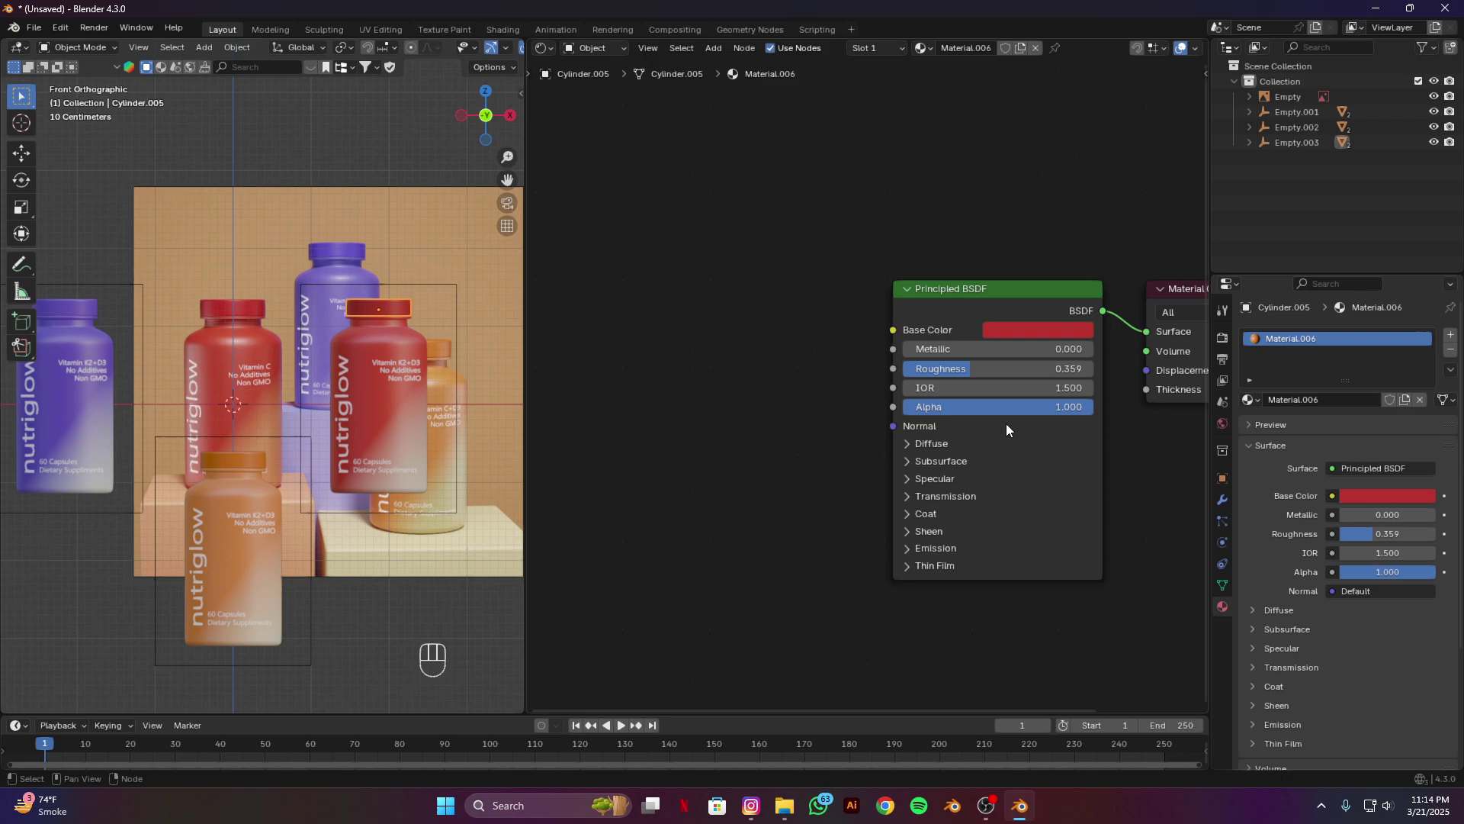
click(1035, 328)
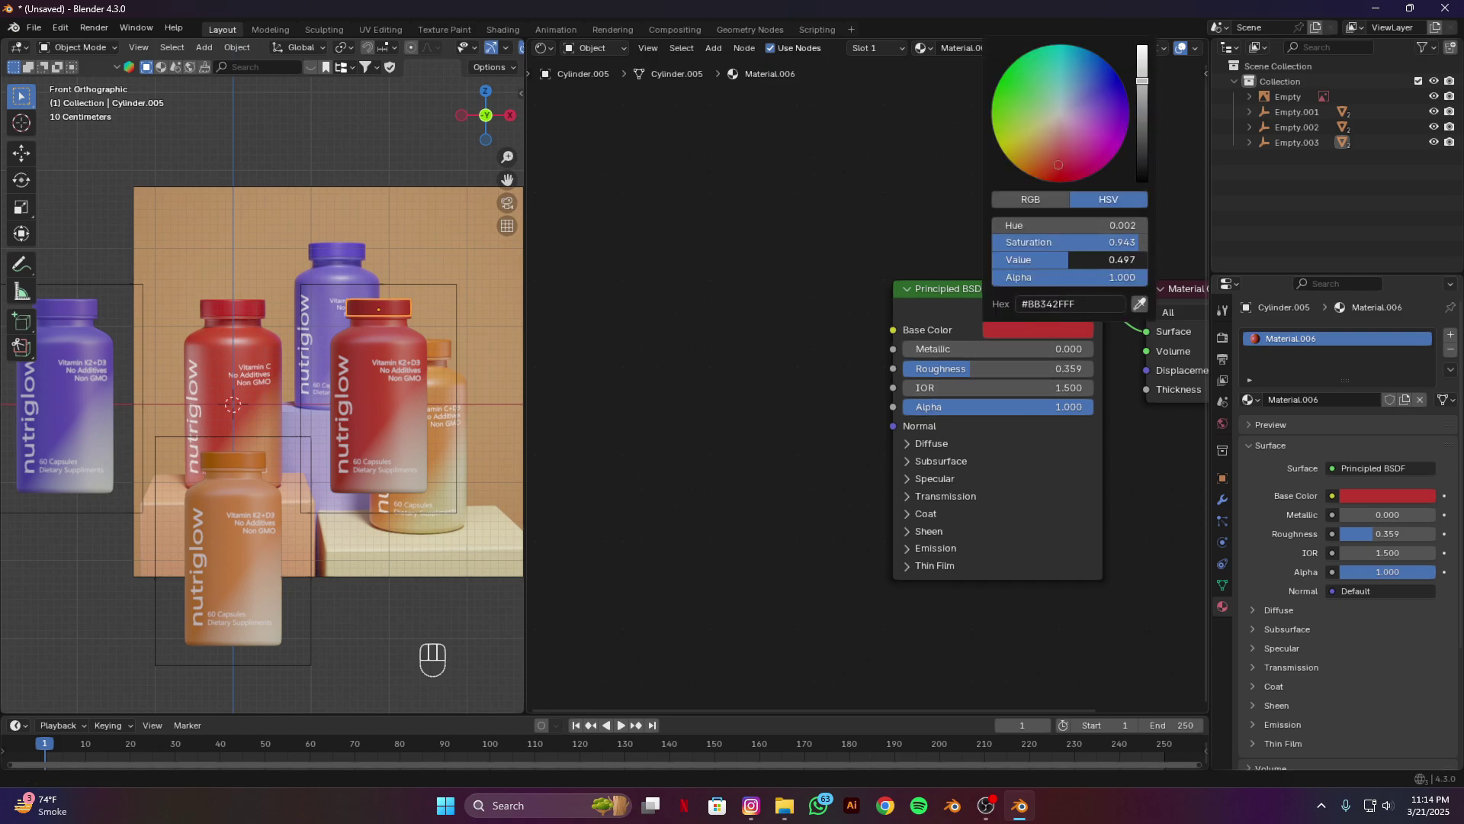
double_click(1090, 260)
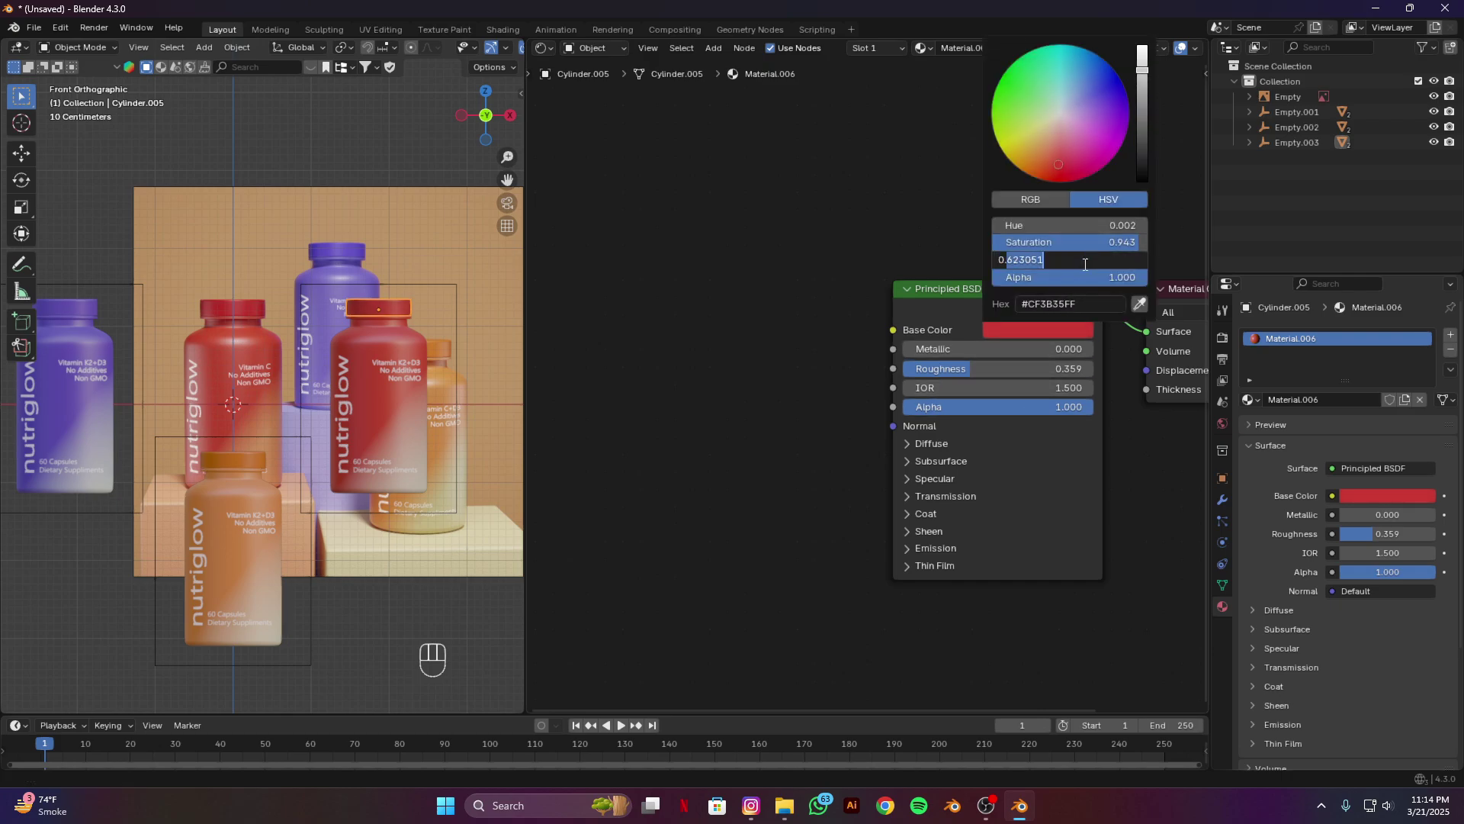
key(Return)
Step: Move the orange bottle group back up along Z over the reference's red bottle
scroll(372, 473, down, 4)
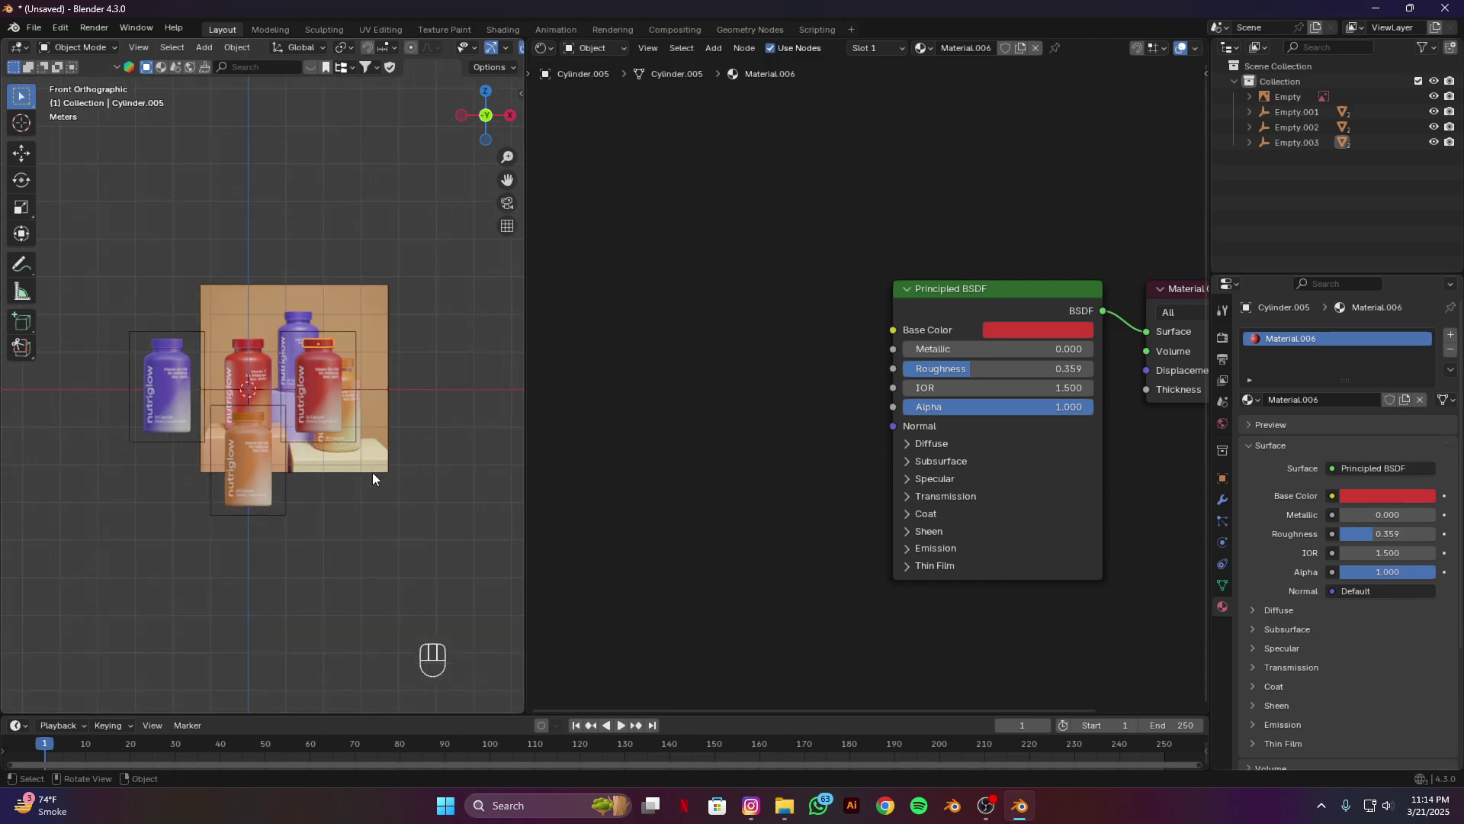
scroll(372, 473, up, 4)
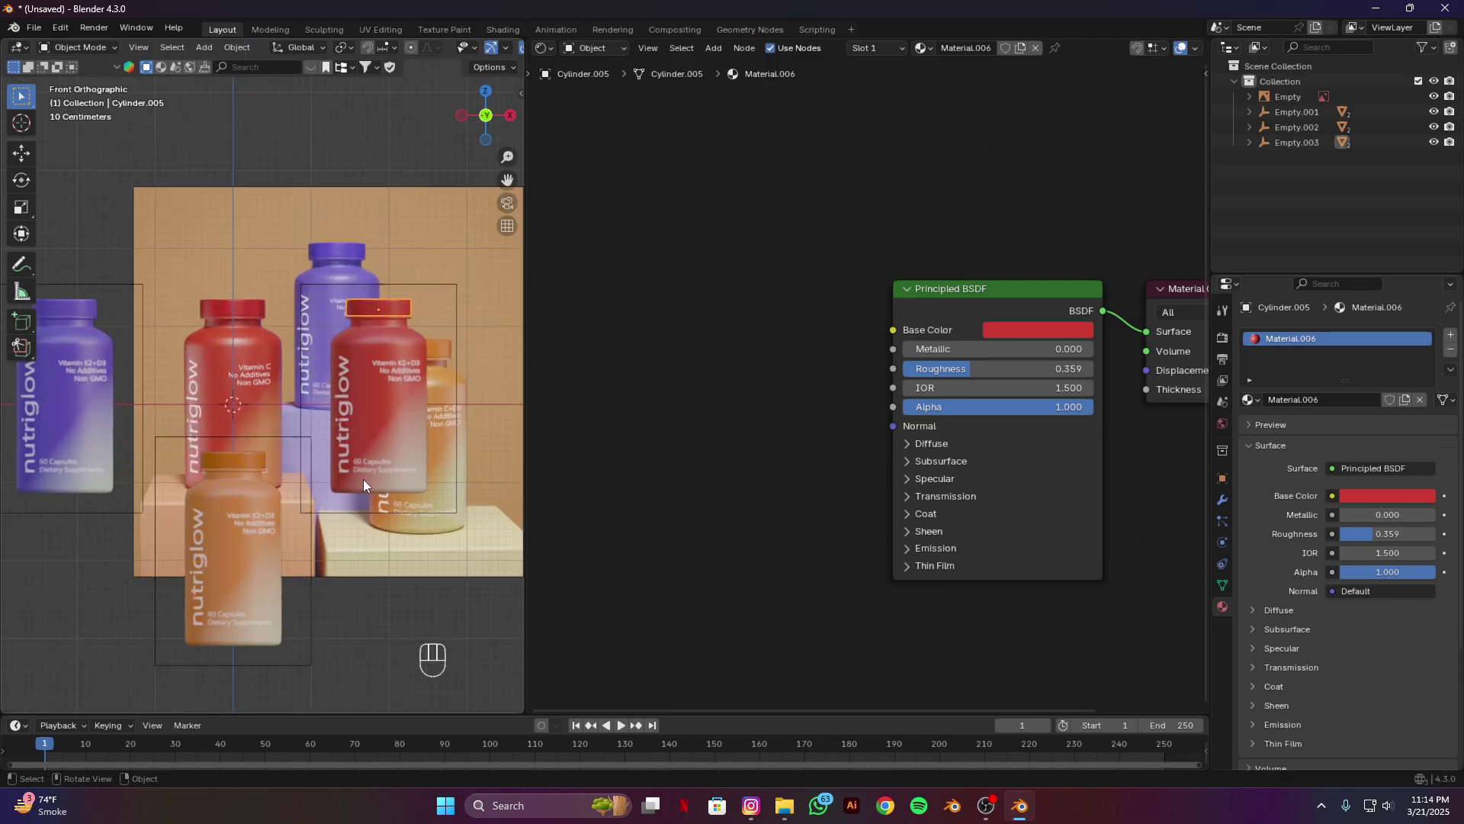
click(288, 437)
key(g)
key(z)
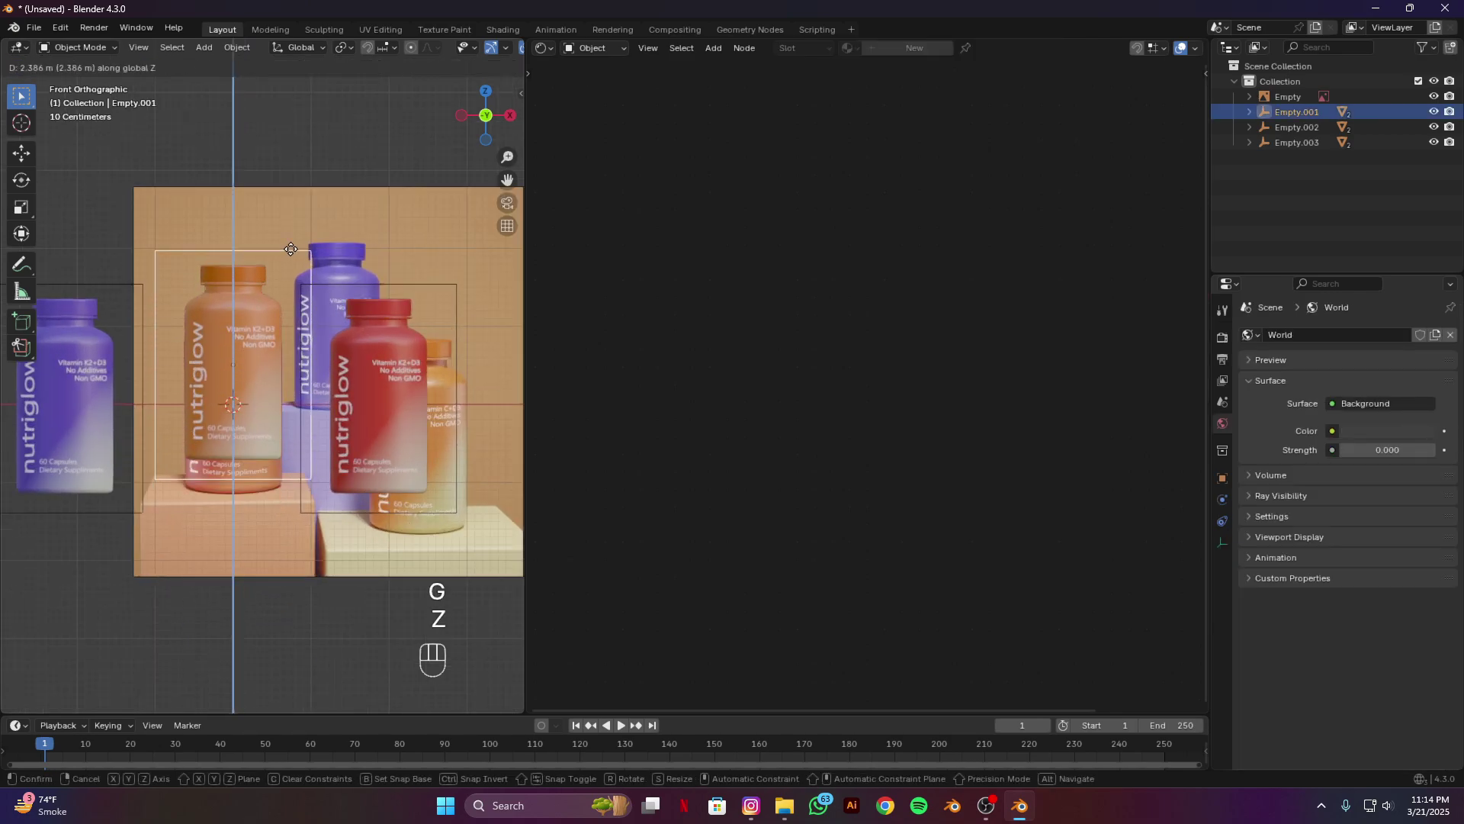
click(293, 263)
Step: Add a cube and lower it along Z until its top sits just beneath the orange bottle
alt+shift+drag(302, 483, 346, 392)
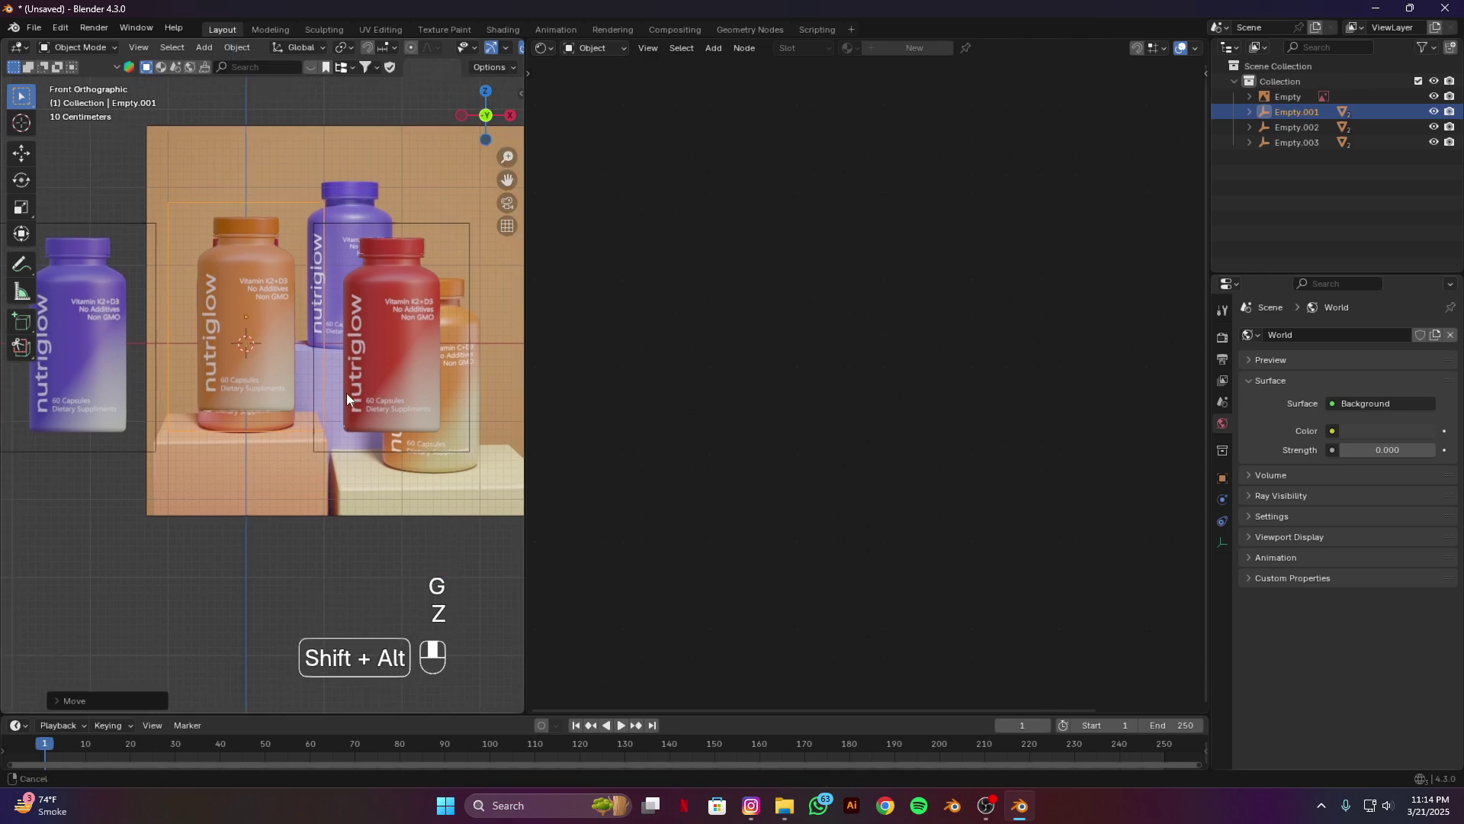
scroll(324, 395, up, 5)
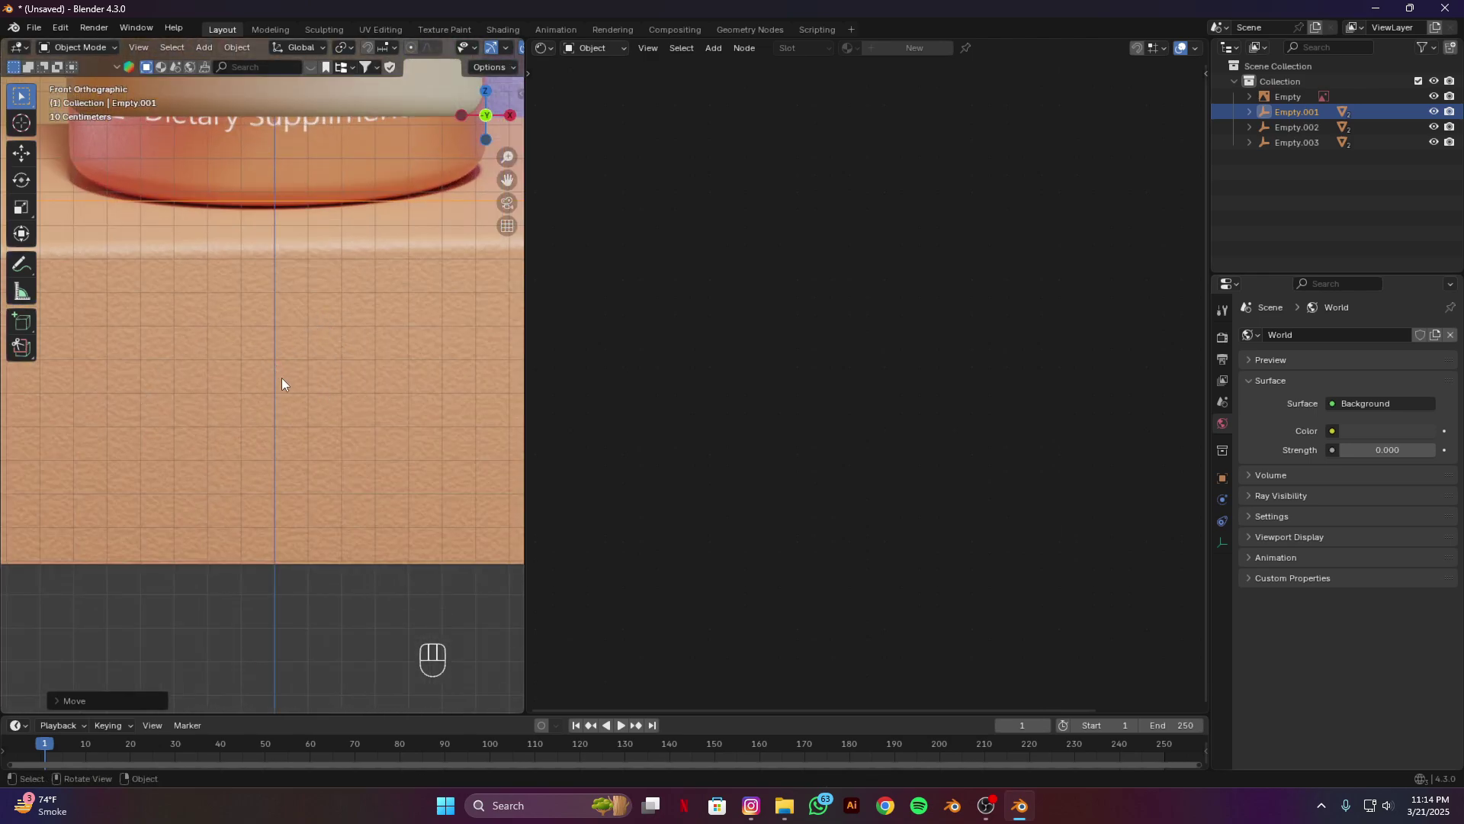
key(shift+a)
mouse_move(238, 229)
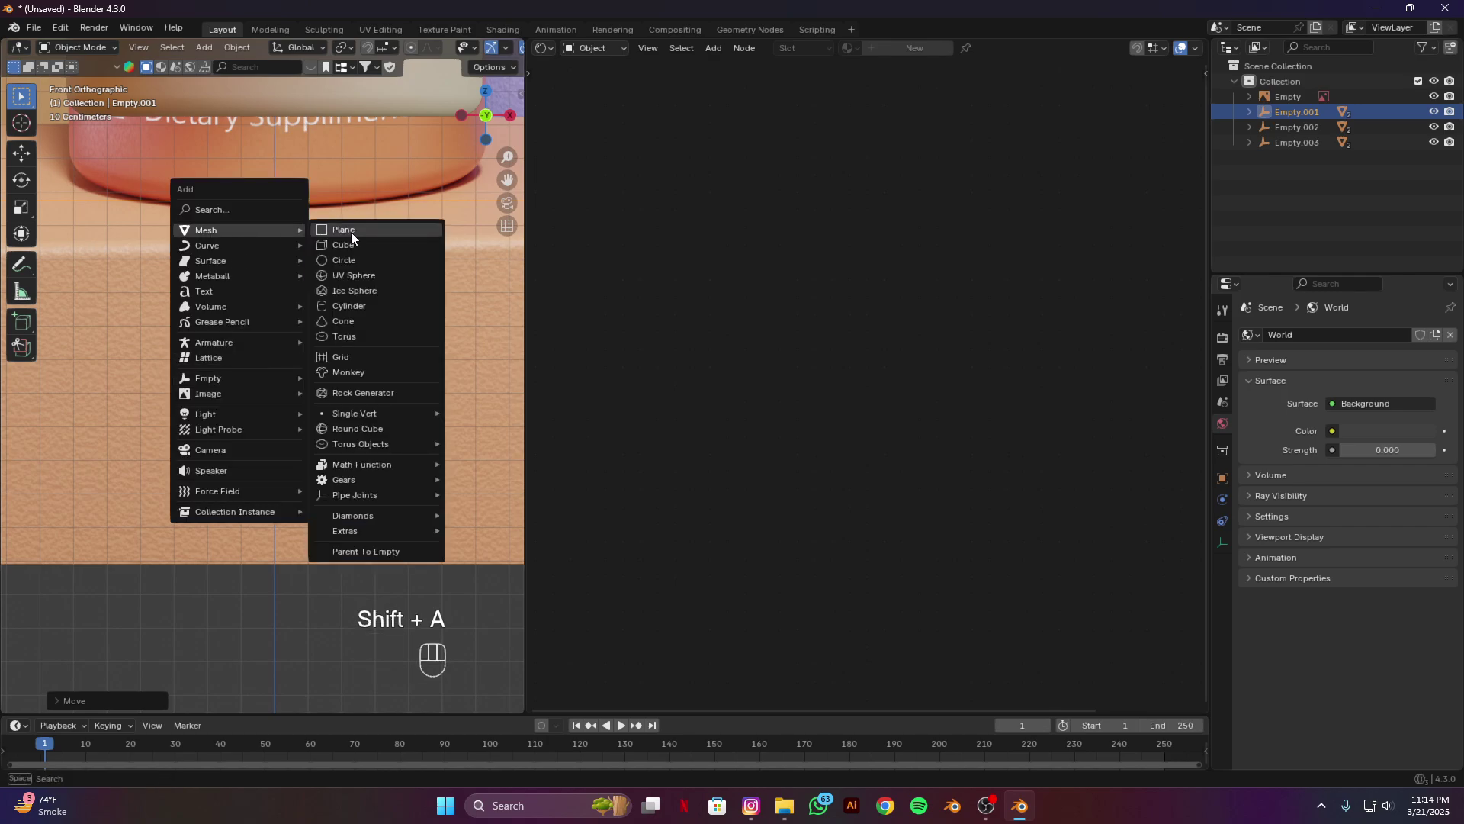
click(354, 244)
scroll(356, 283, down, 5)
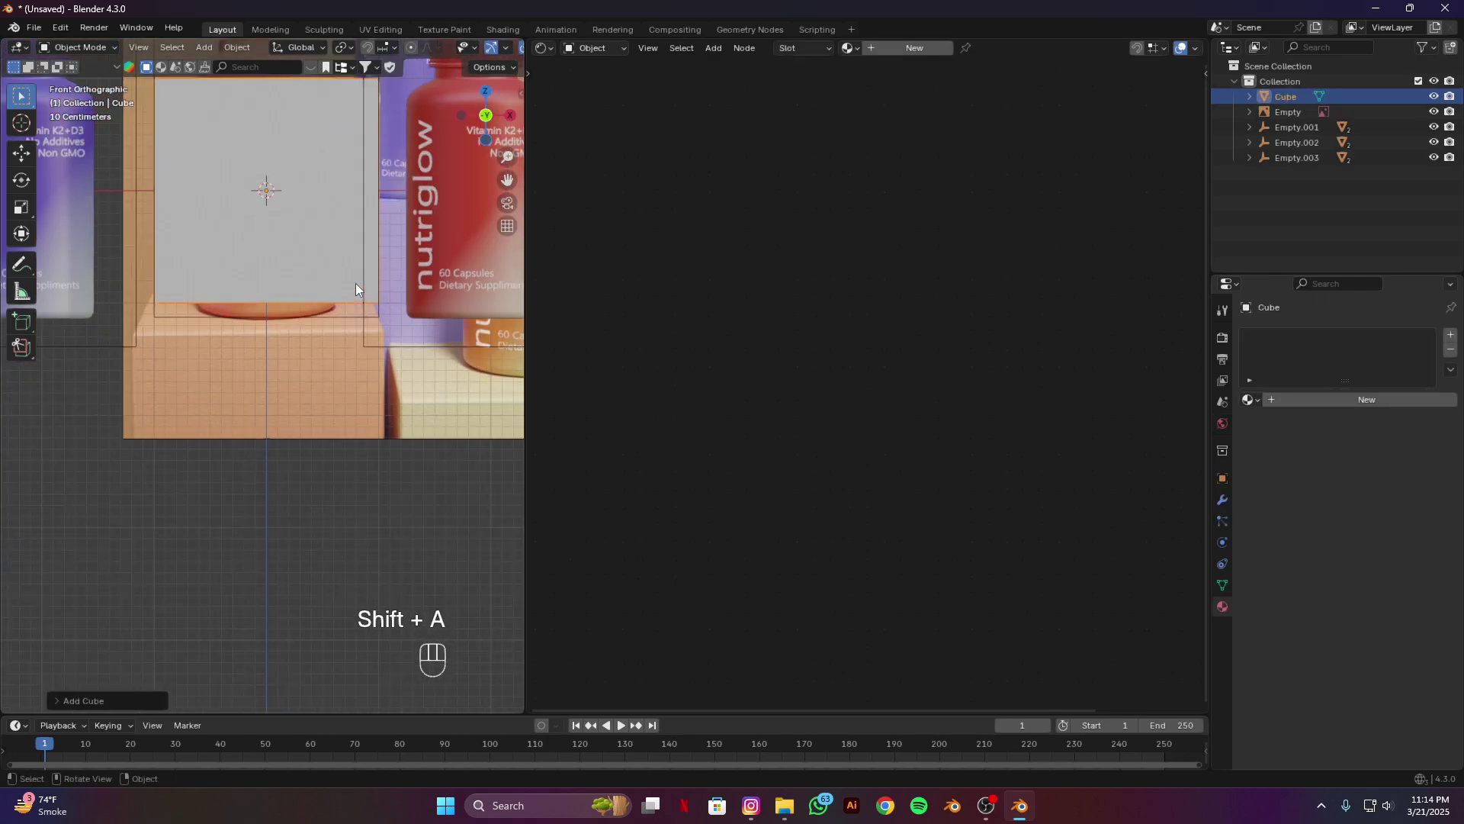
key(g)
key(z)
click(356, 488)
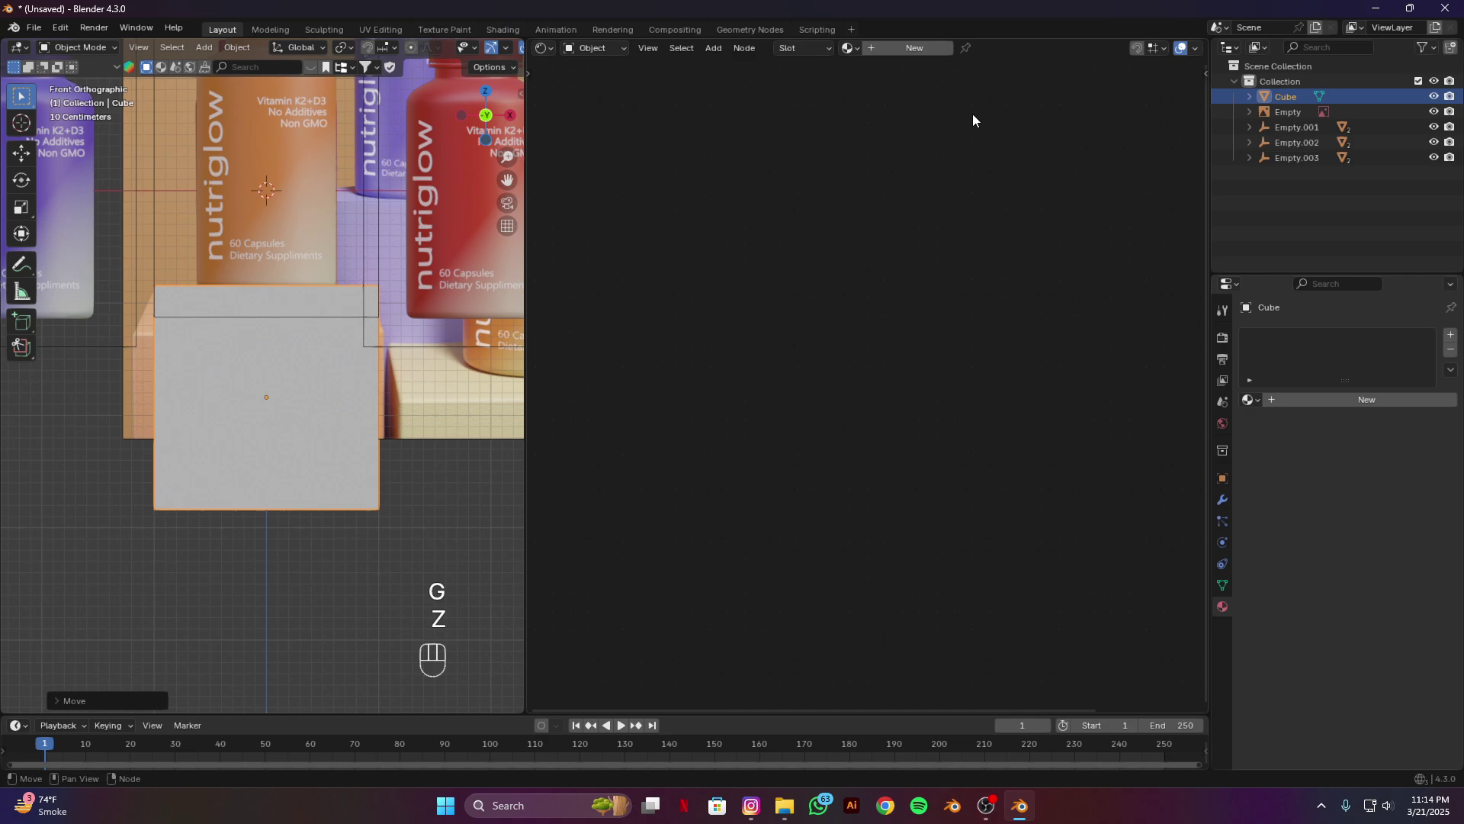
Step: Give the cube a new material, sample the orange bottle for its base colour, and lighten it to a bright, less saturated peach
click(900, 50)
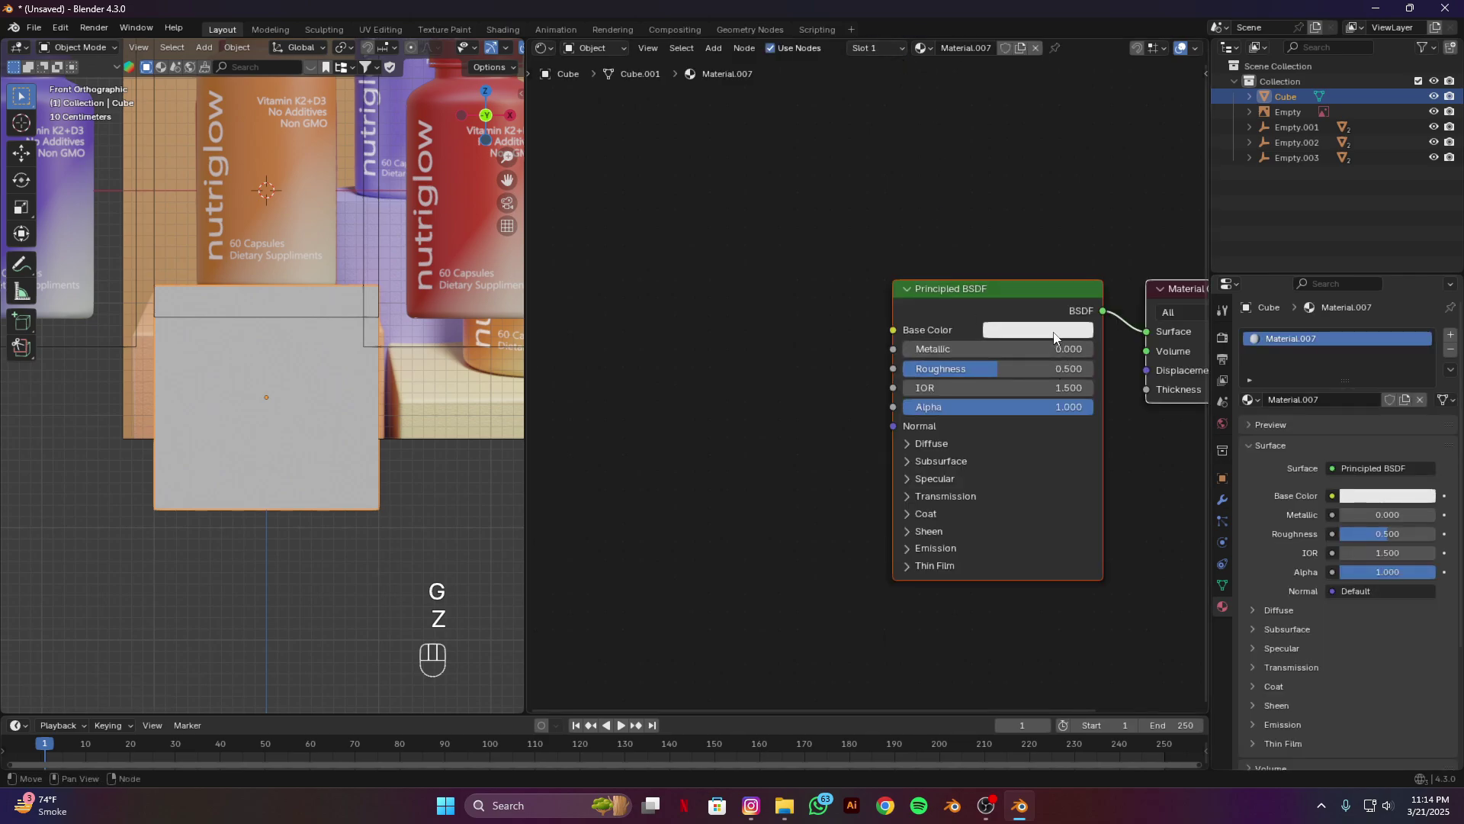
click(1054, 337)
click(1138, 303)
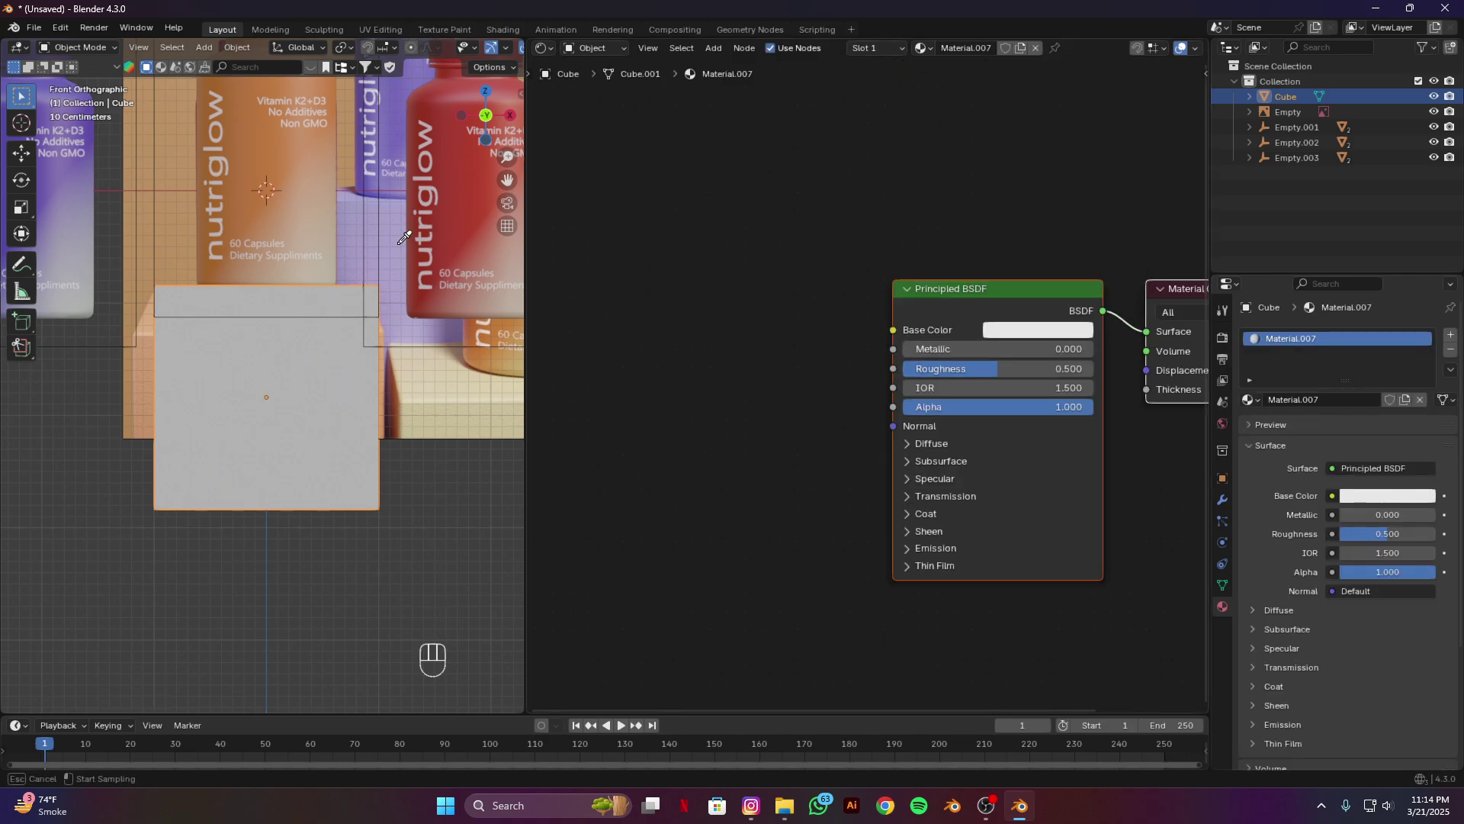
click(238, 131)
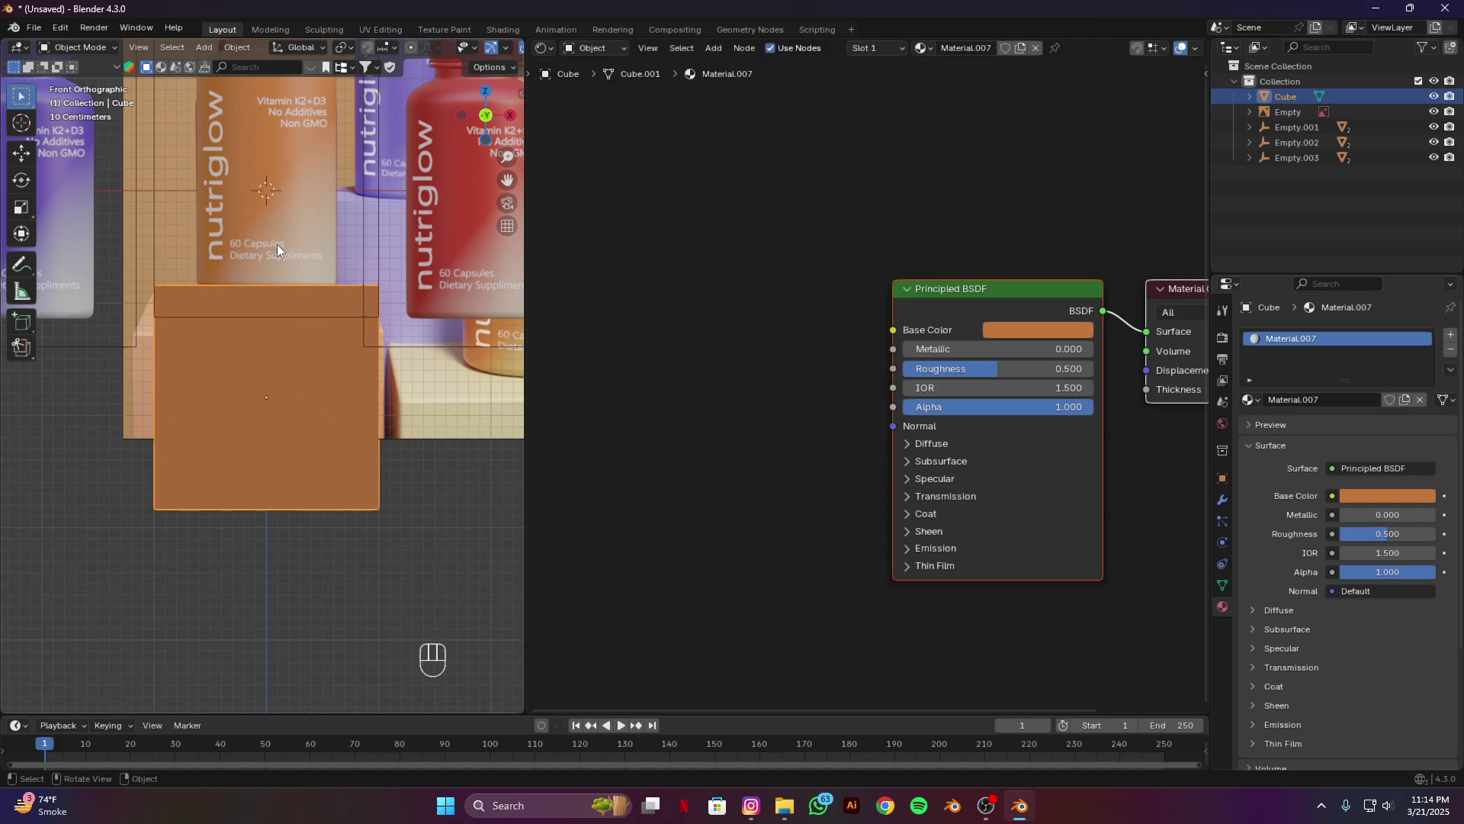
click(1028, 330)
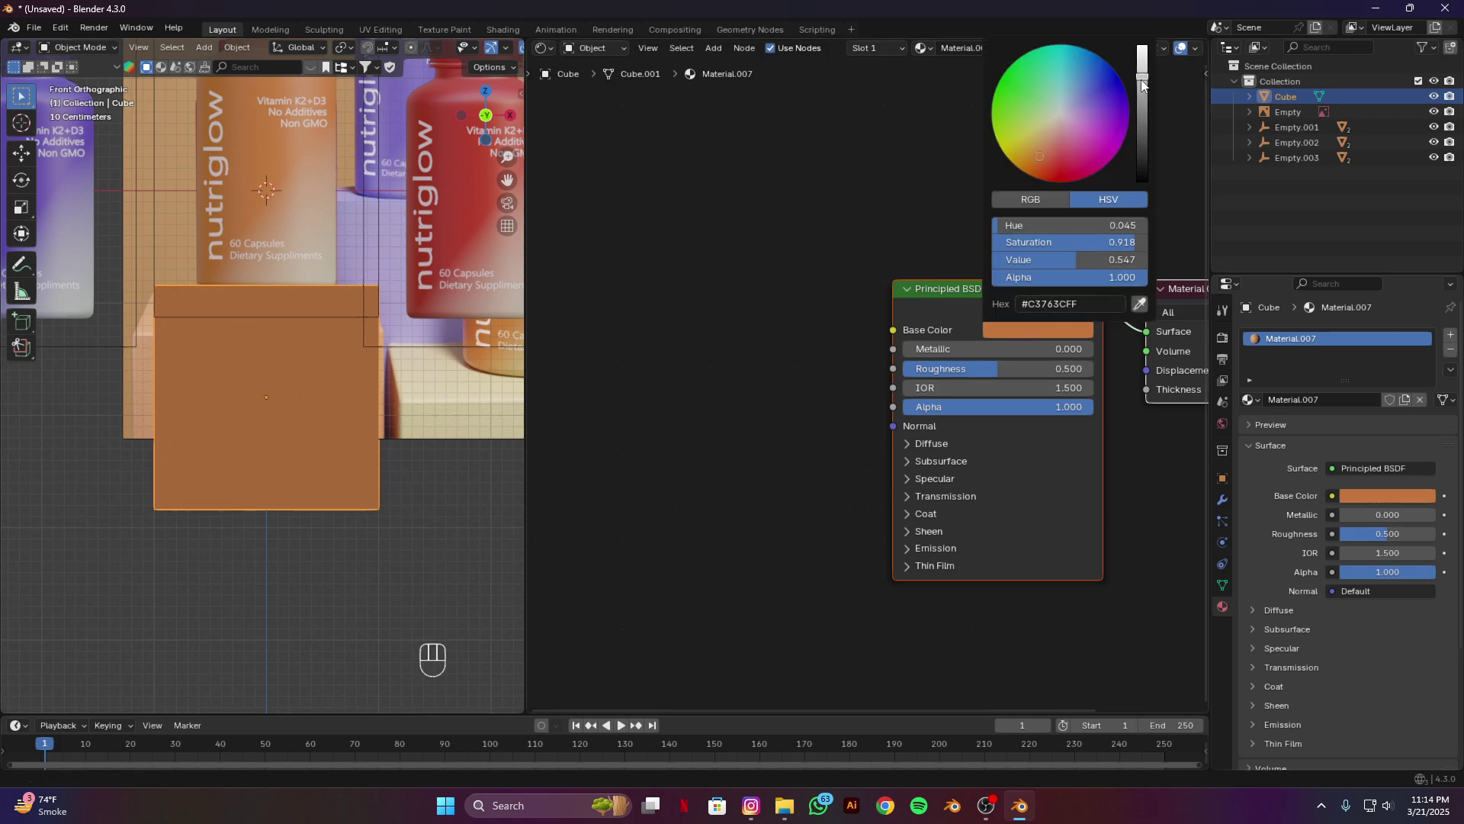
drag(1142, 84, 1140, 46)
drag(1041, 159, 1045, 145)
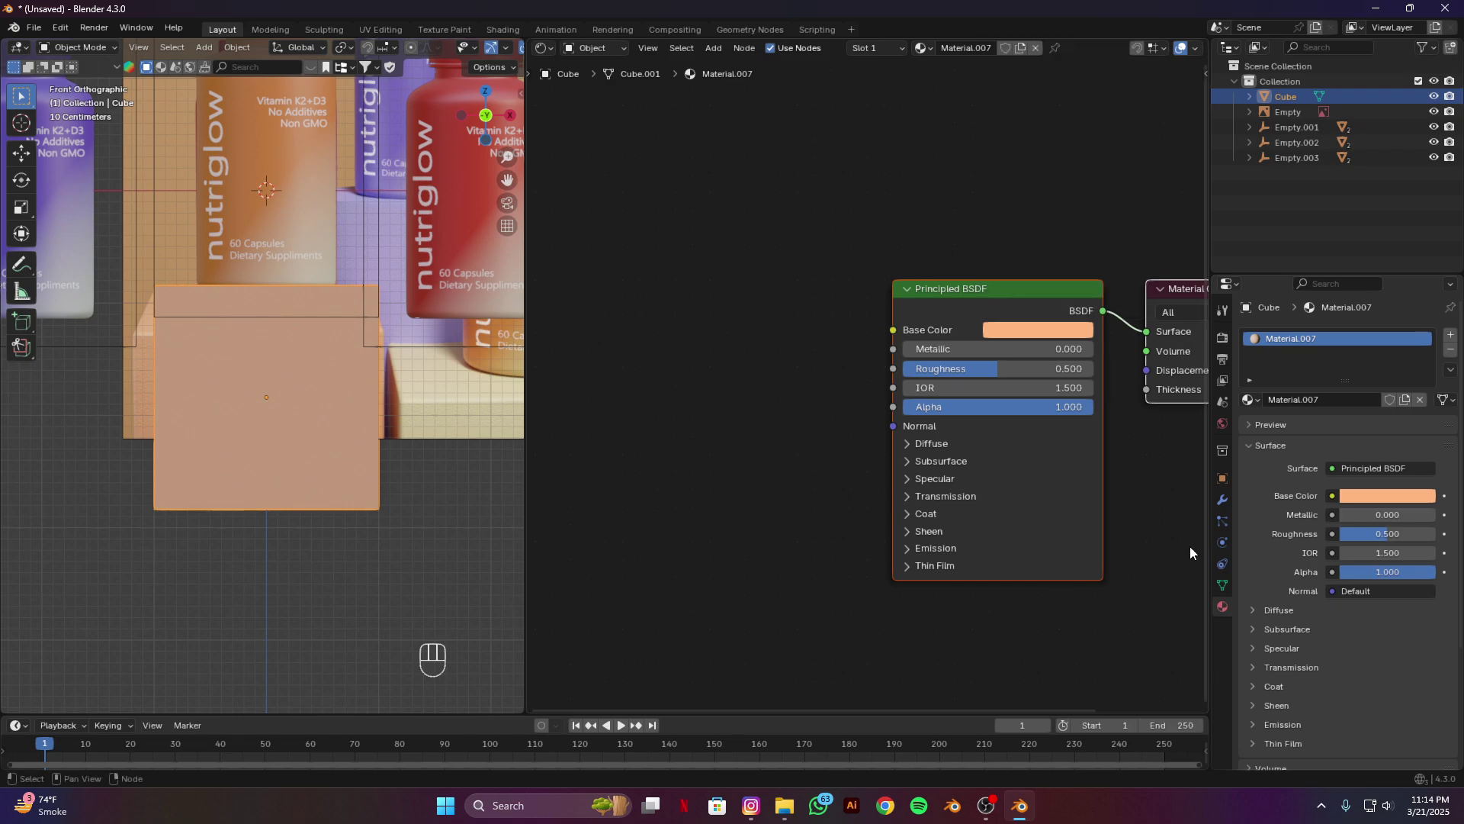
Step: Add a Bevel modifier with 5 segments and an amount of 0.029 m to the cube and shade it auto smooth
click(1222, 499)
click(1331, 339)
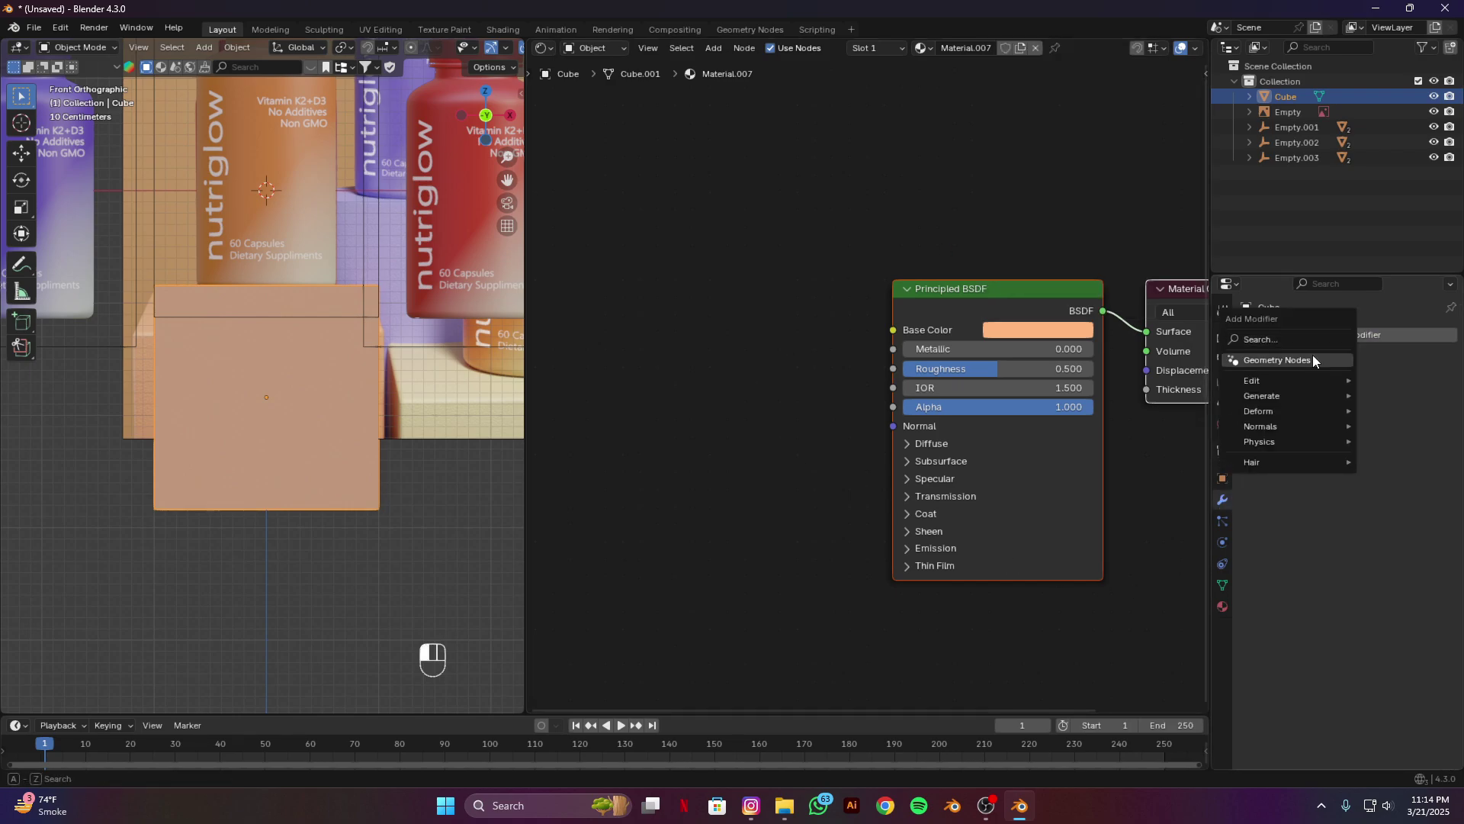
mouse_move(1297, 362)
click(1196, 376)
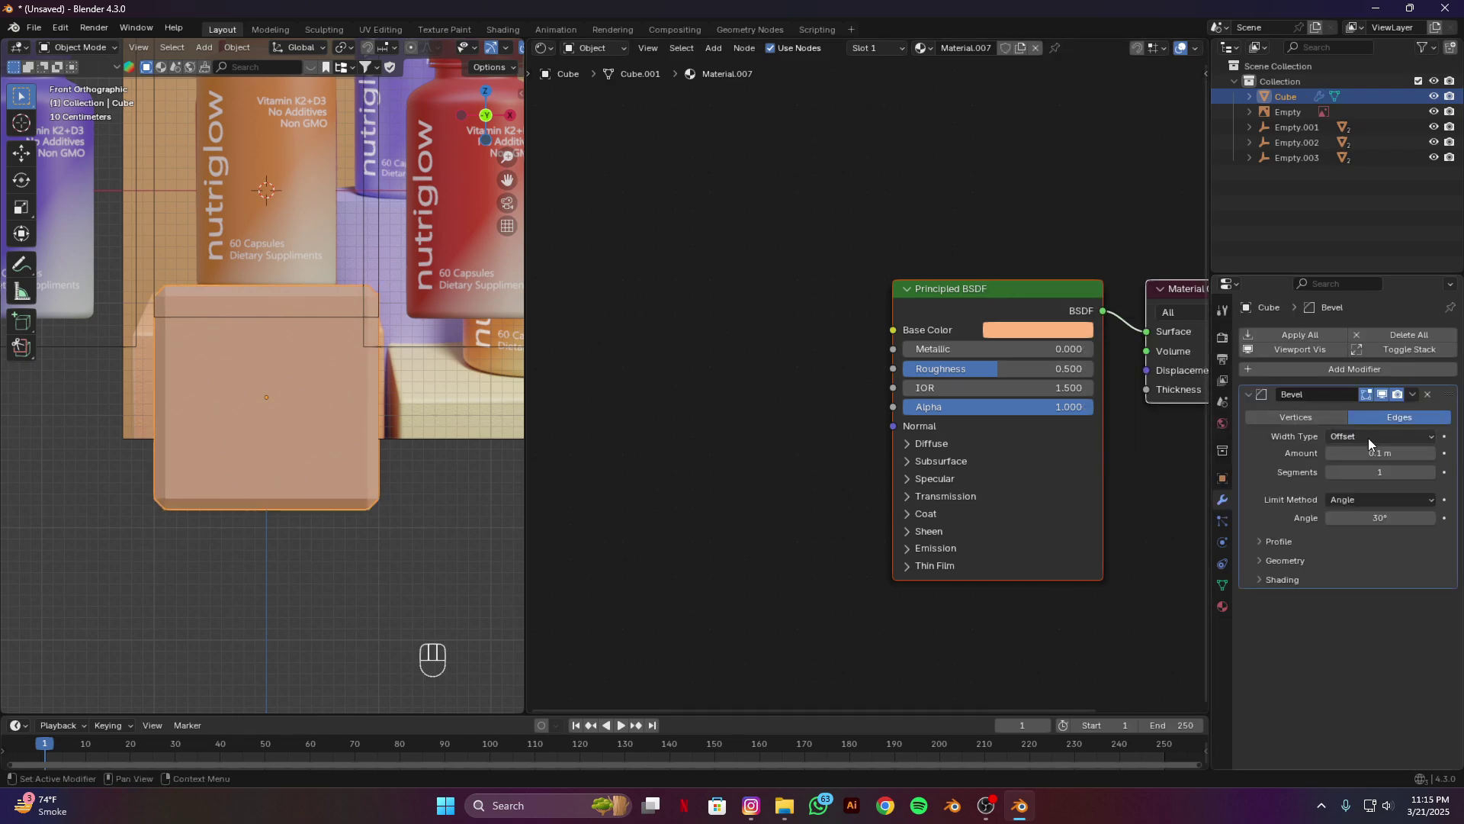
text(5)
key(Return)
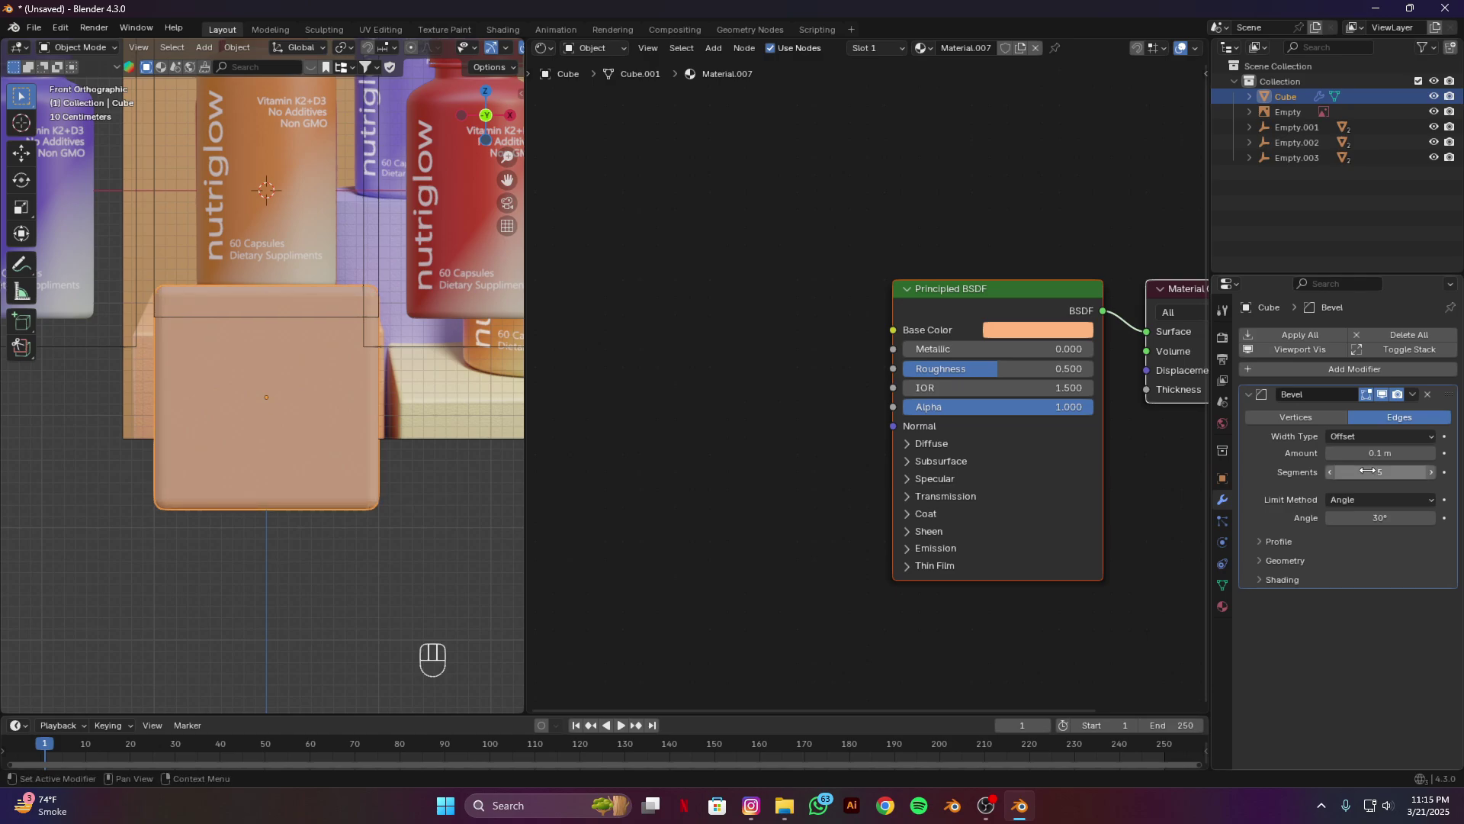
scroll(210, 450, up, 2)
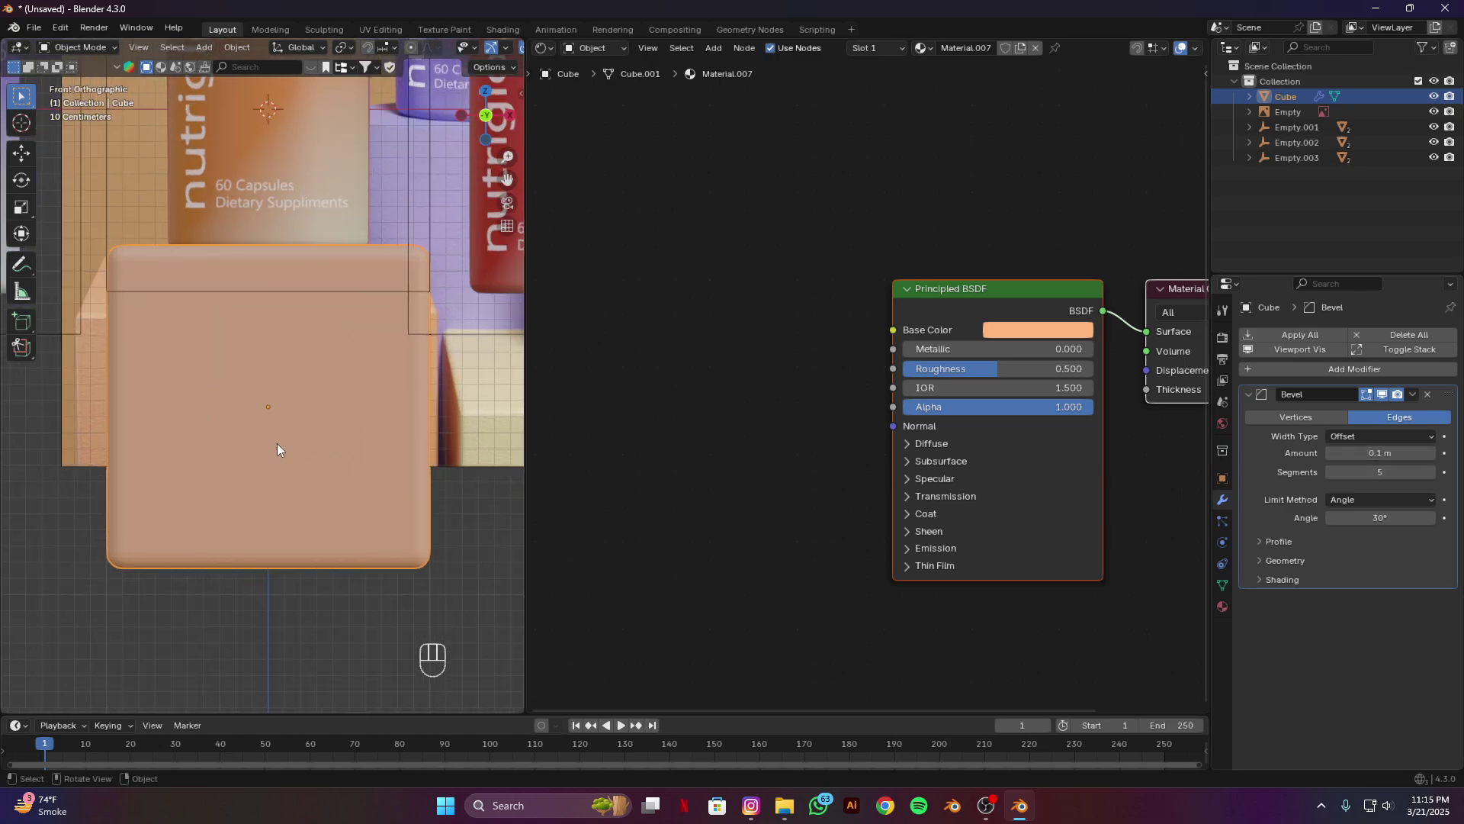
shift+drag(1369, 453, 1330, 452)
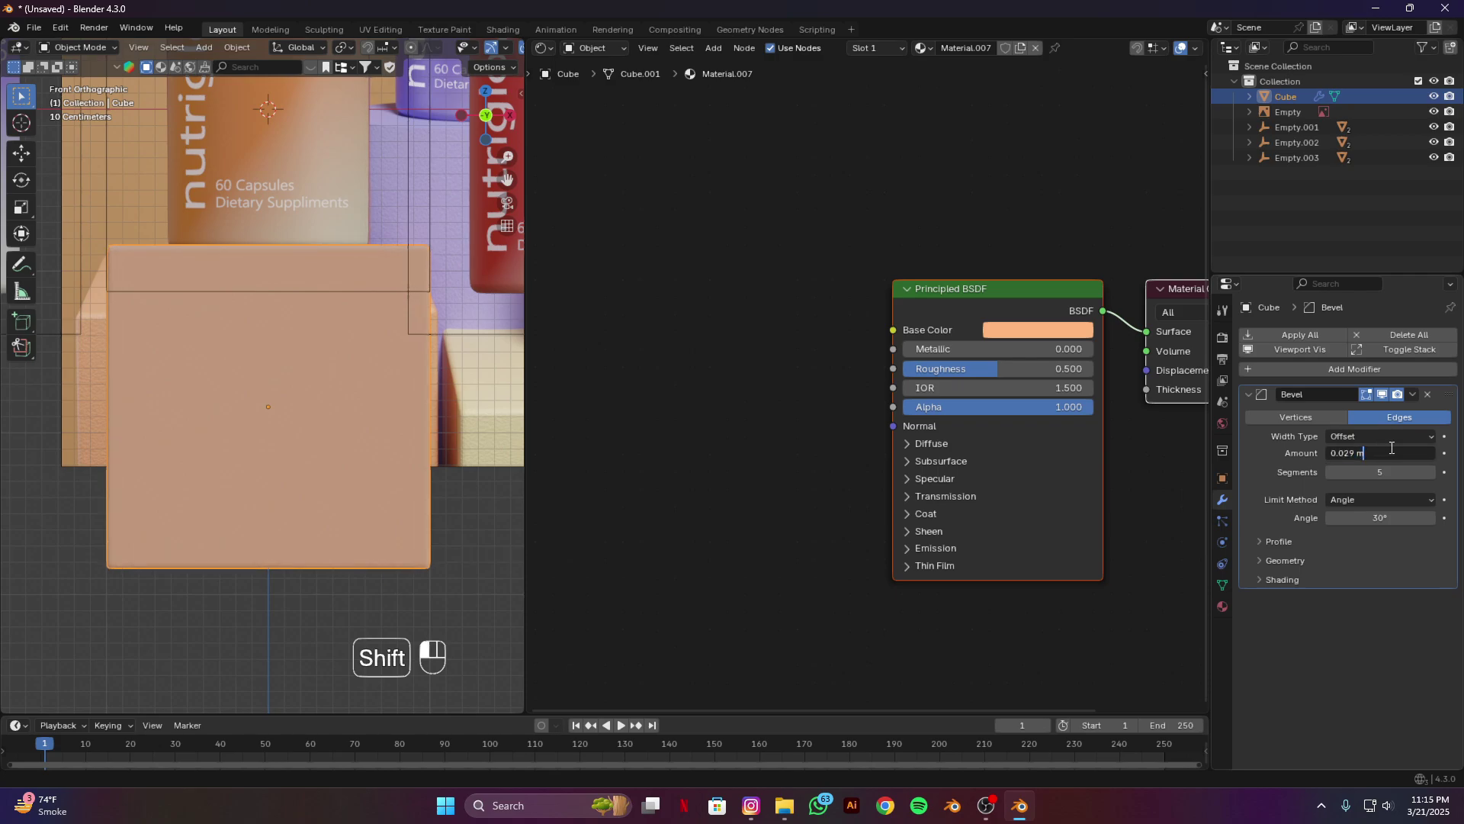
right_click(249, 222)
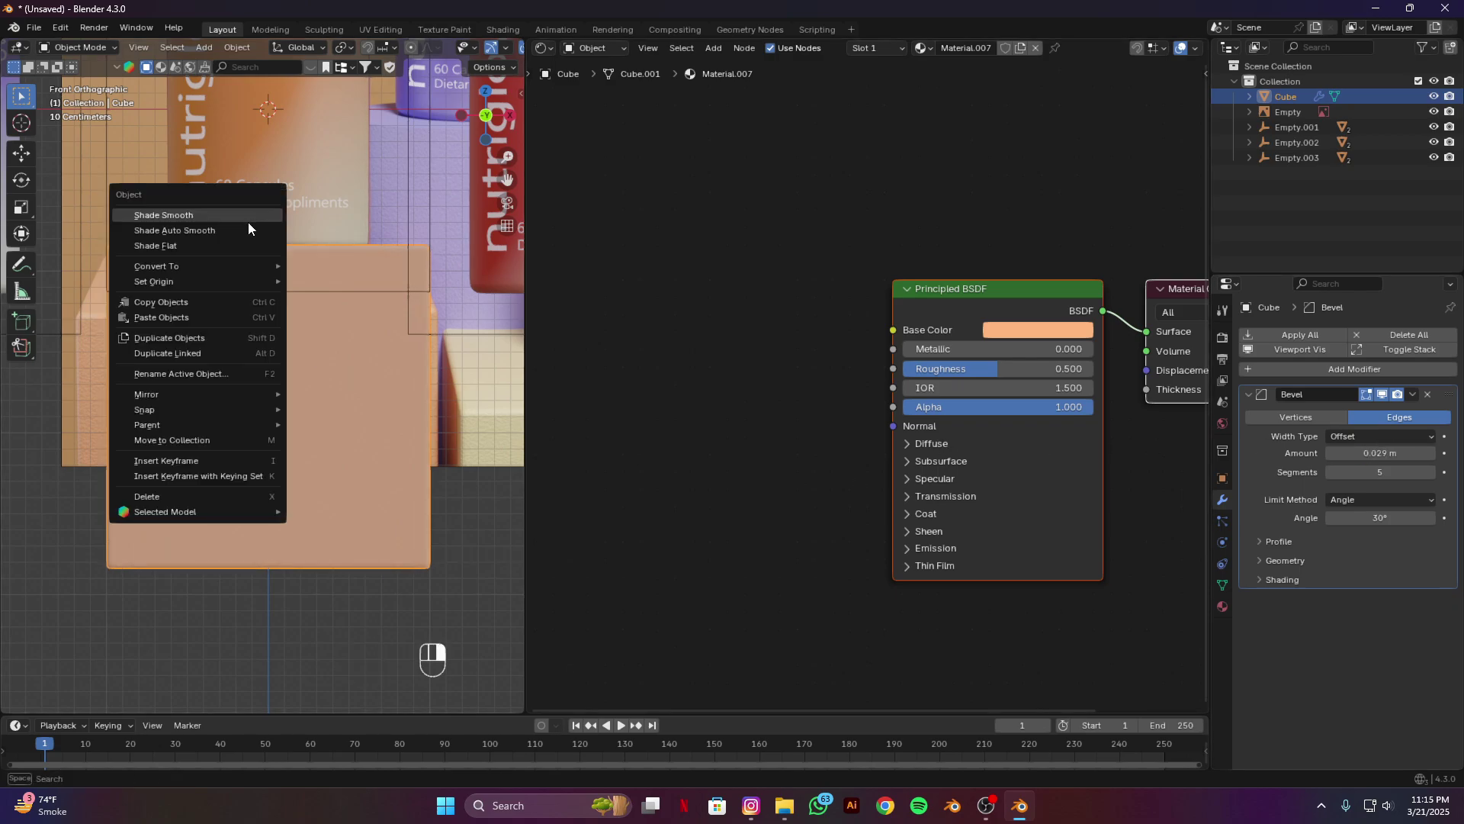
click(222, 230)
Step: Temporarily hide the cube to examine the surface texture of the reference's orange podium, and unhide it
scroll(112, 415, up, 1)
alt+shift+drag(112, 415, 309, 369)
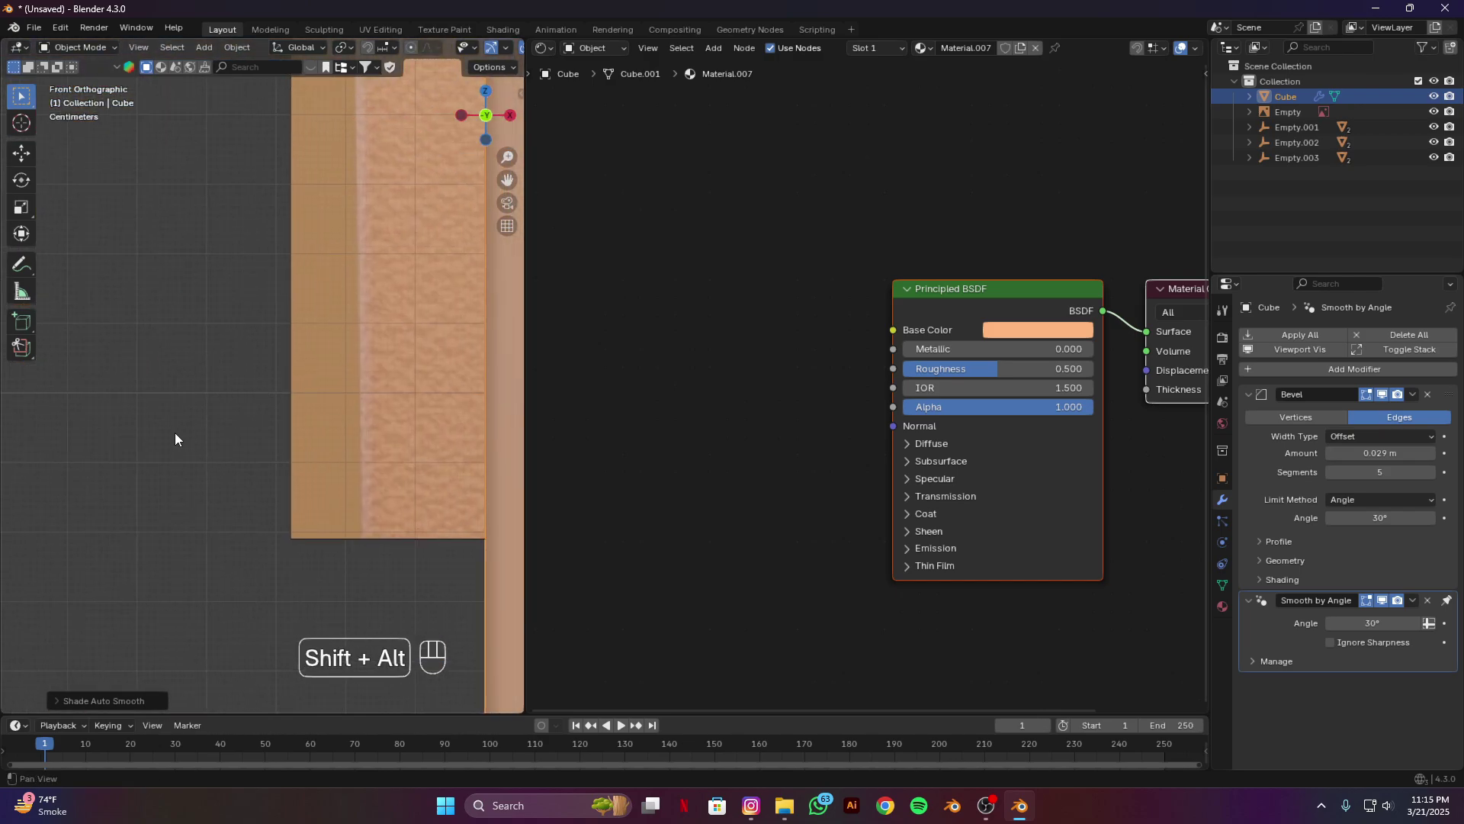
key(h)
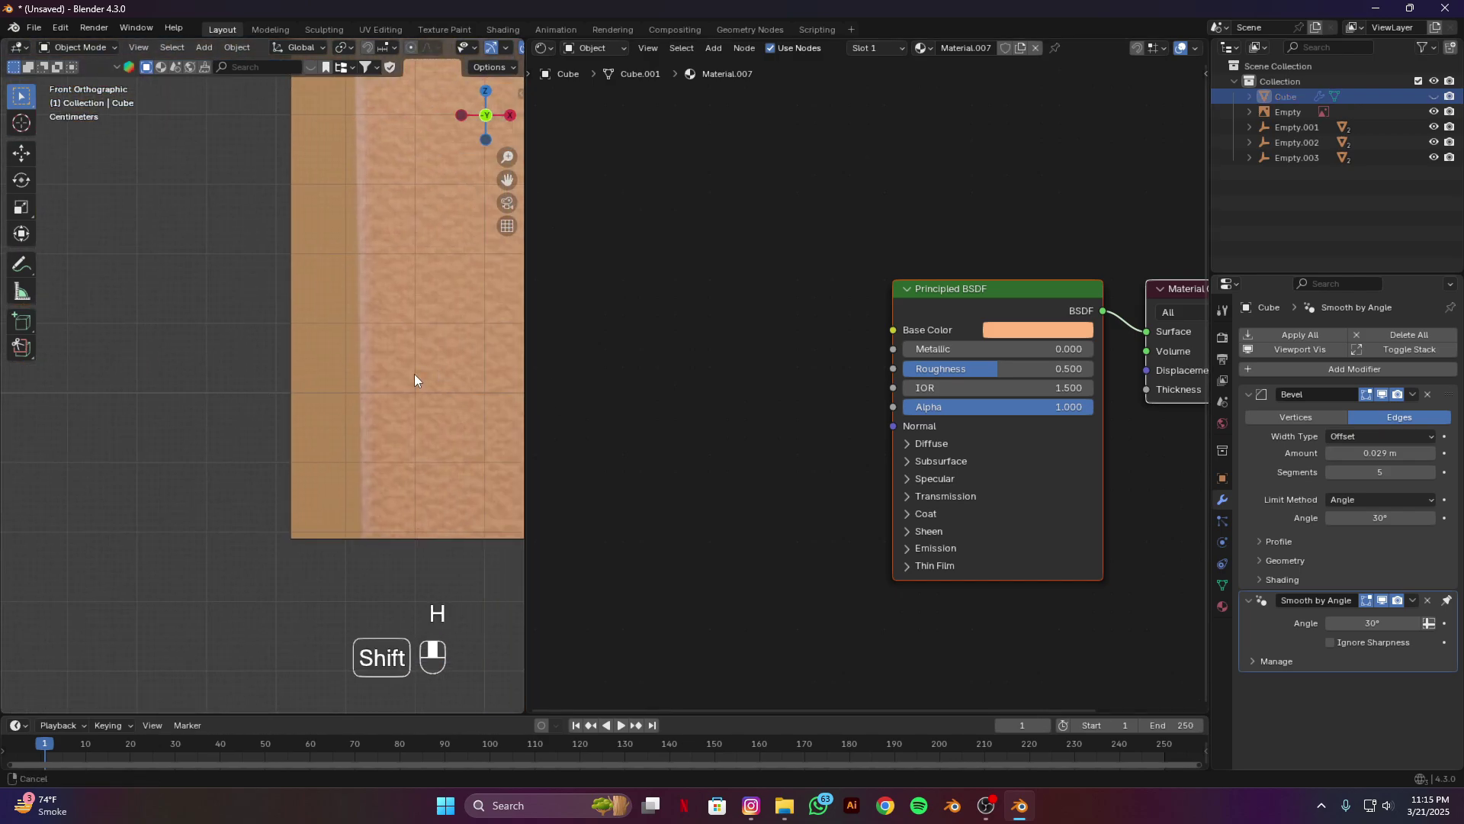
alt+shift+drag(414, 374, 202, 409)
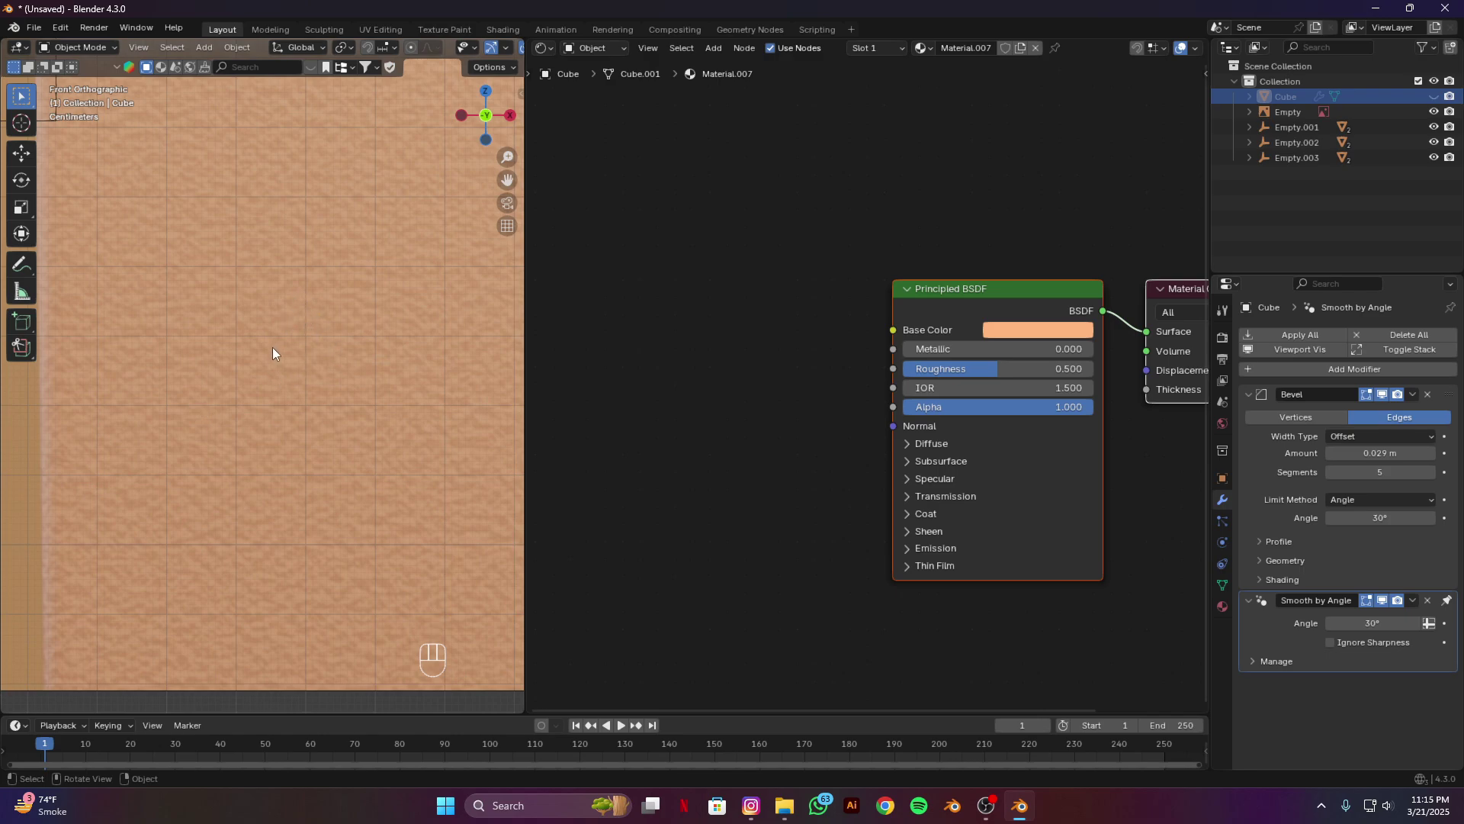
scroll(313, 451, down, 2)
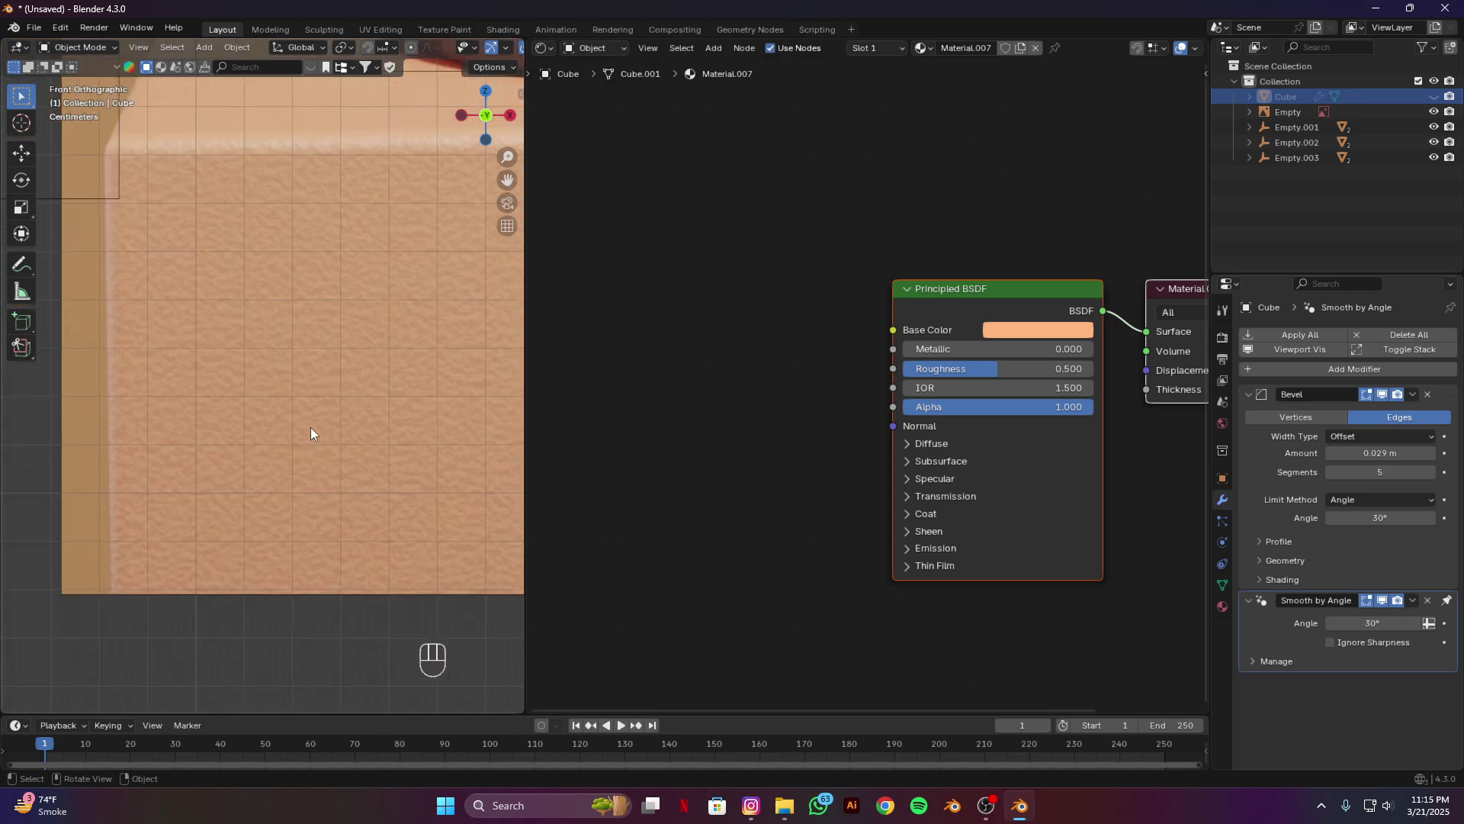
key(alt)
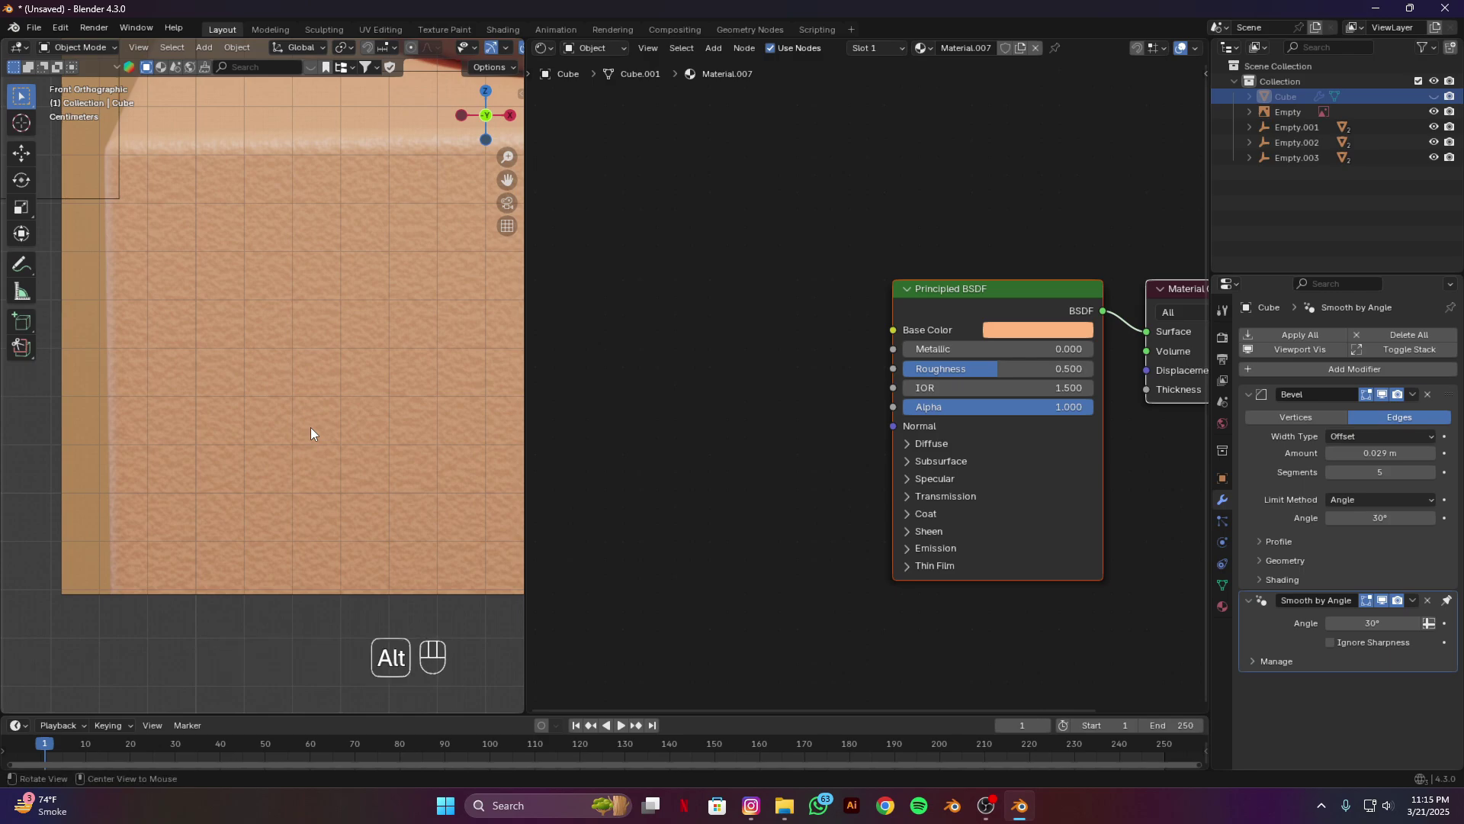
key(alt+h)
Step: Add a Bump node to the cube's material and connect it to the Principled BSDF's Normal input
key(shift+a)
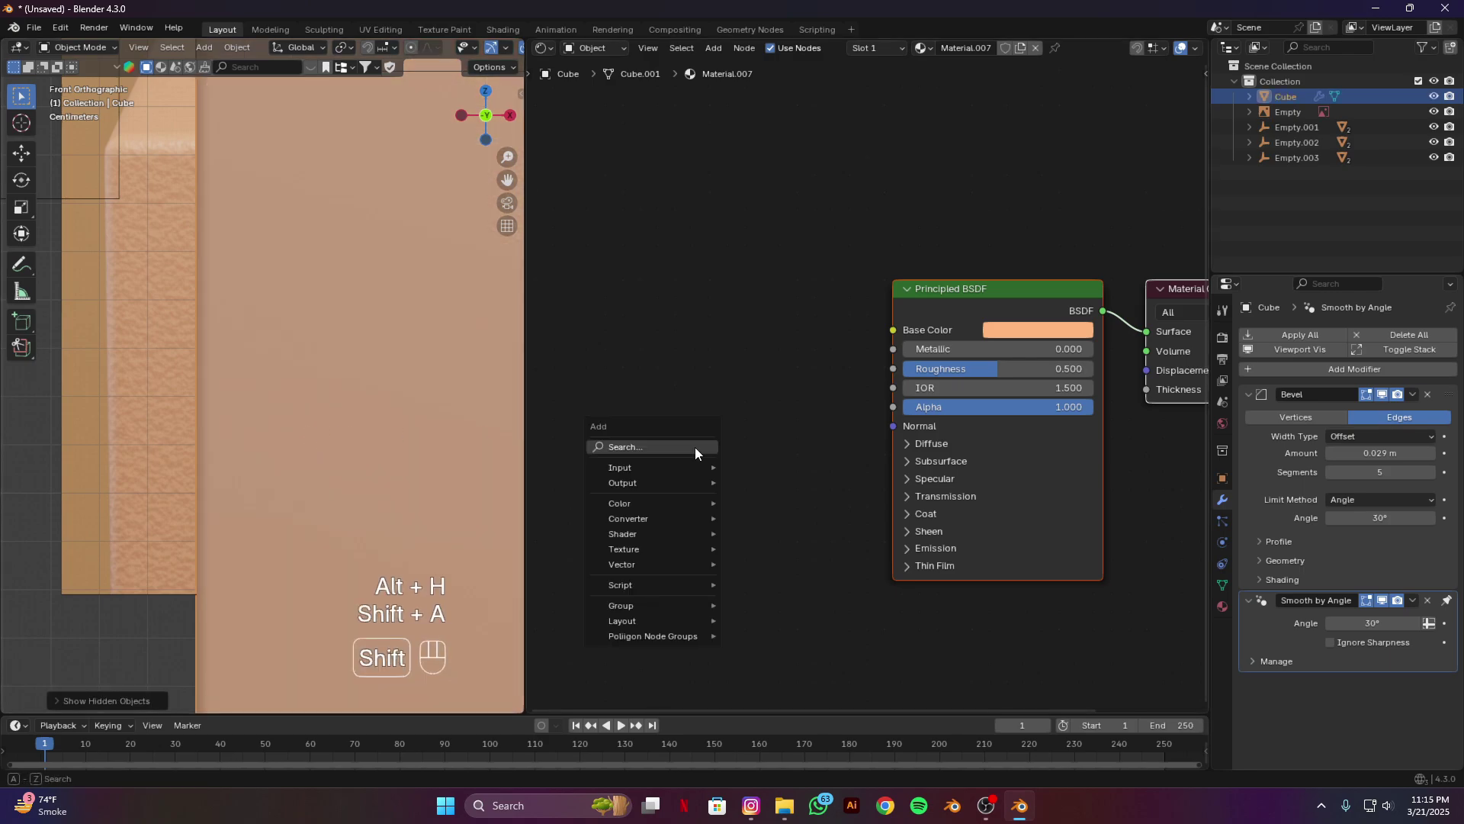
click(694, 446)
text(bum)
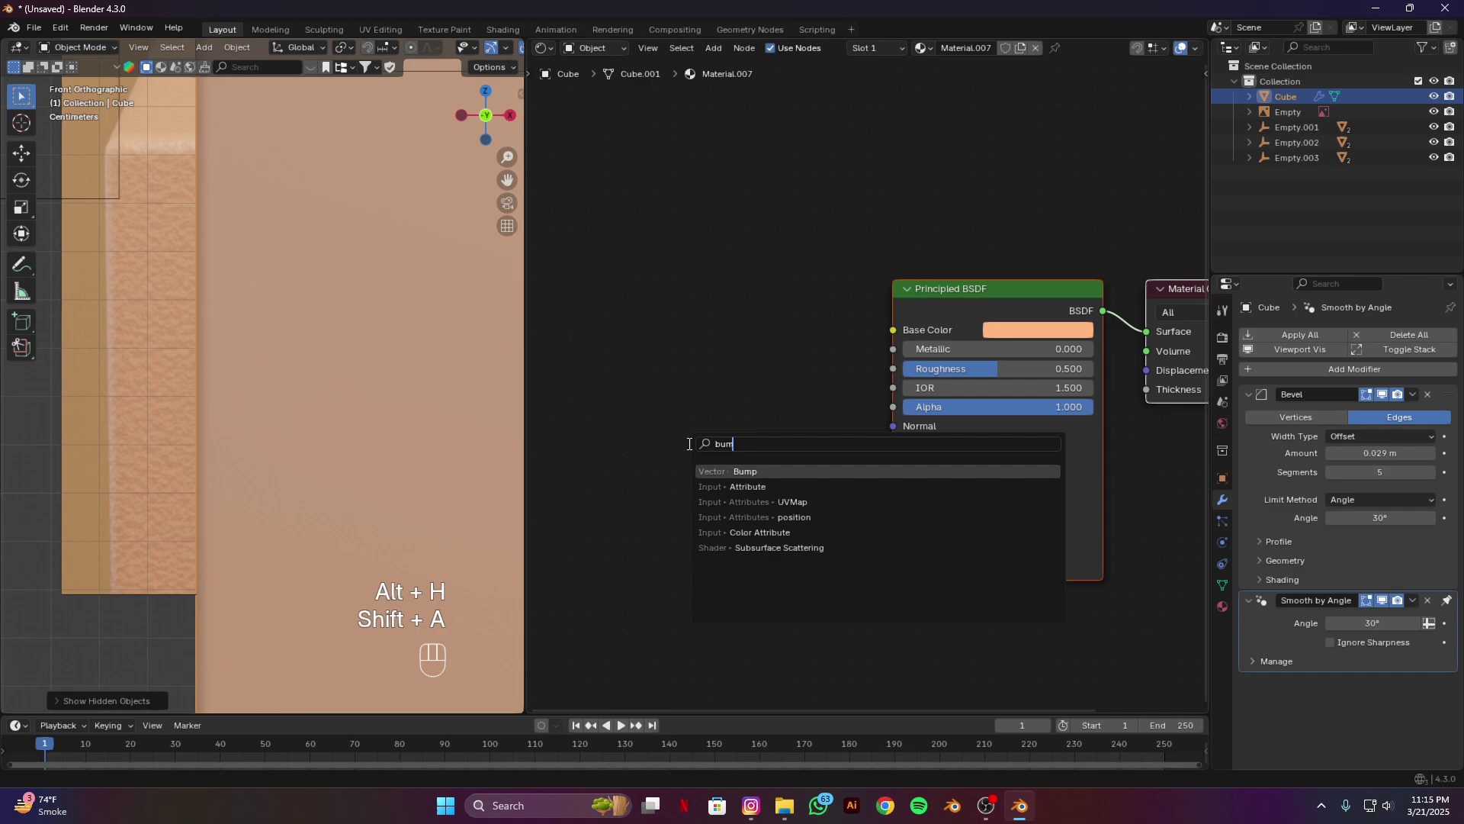
key(Return)
click(666, 379)
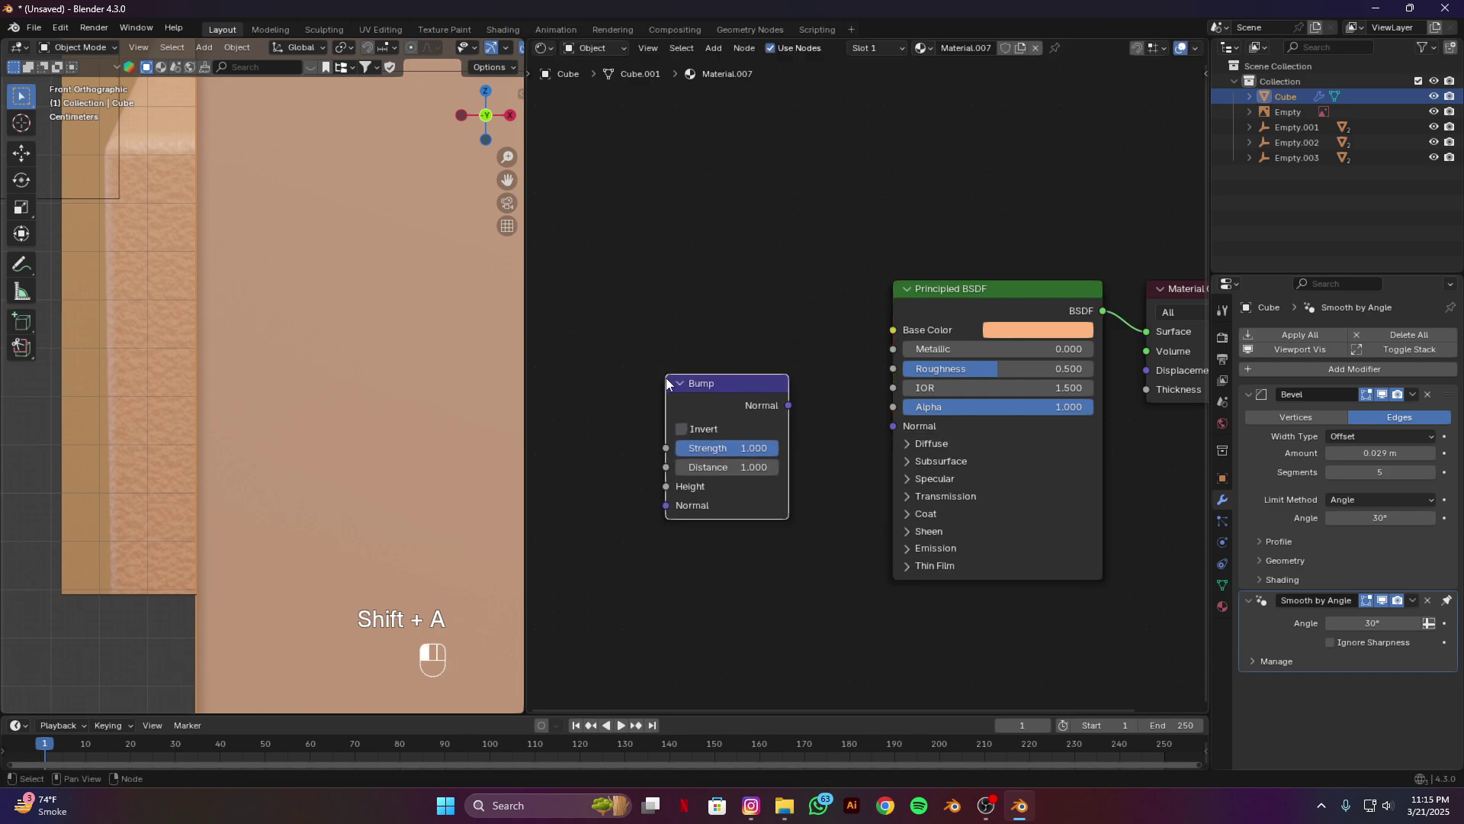
drag(790, 405, 870, 433)
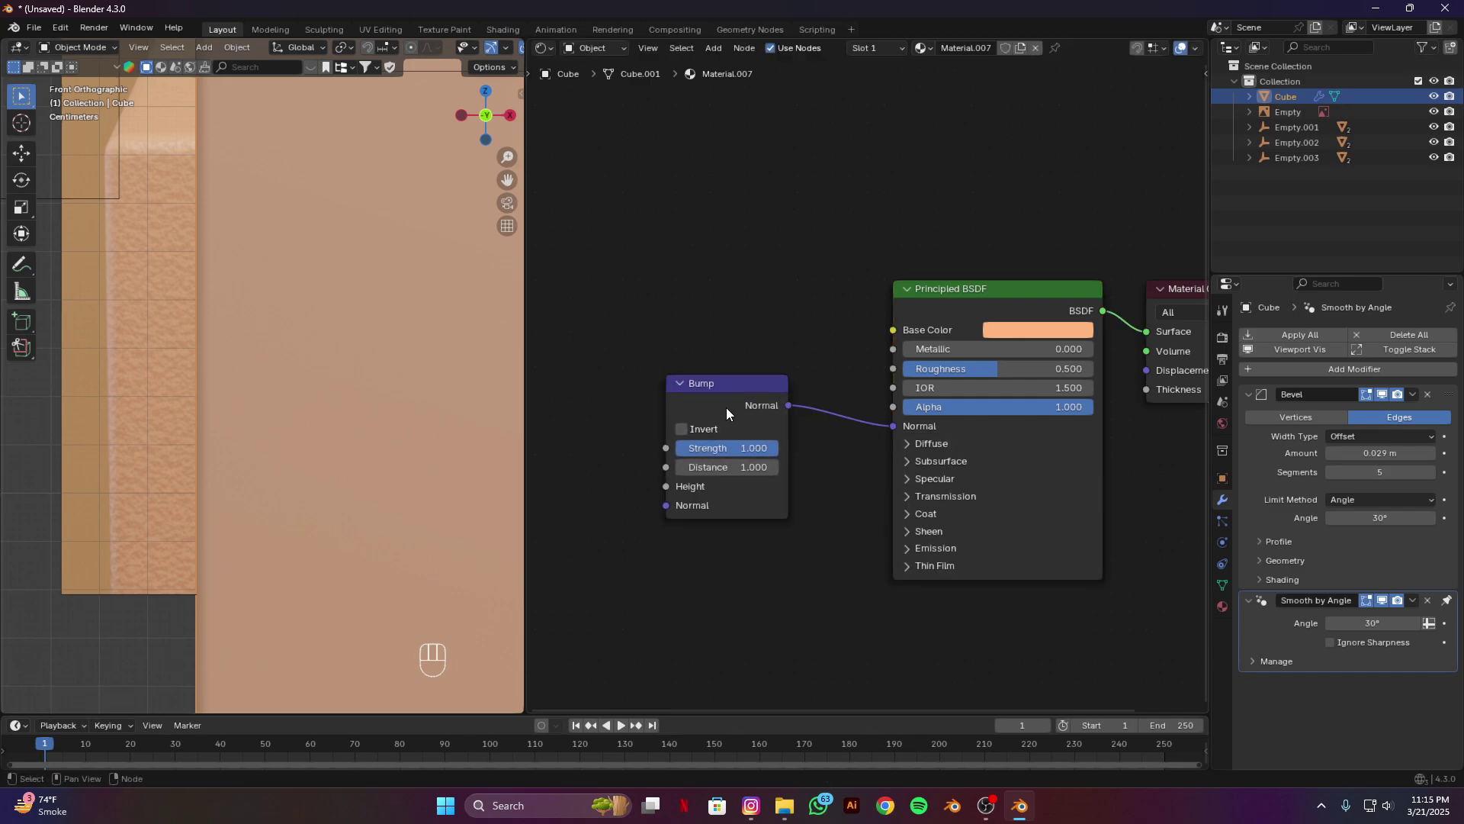
Step: Feed a Noise Texture's Fac into the Bump node's Height and add Mapping and Texture Coordinate nodes to the noise
drag(666, 485, 584, 352)
text(noi)
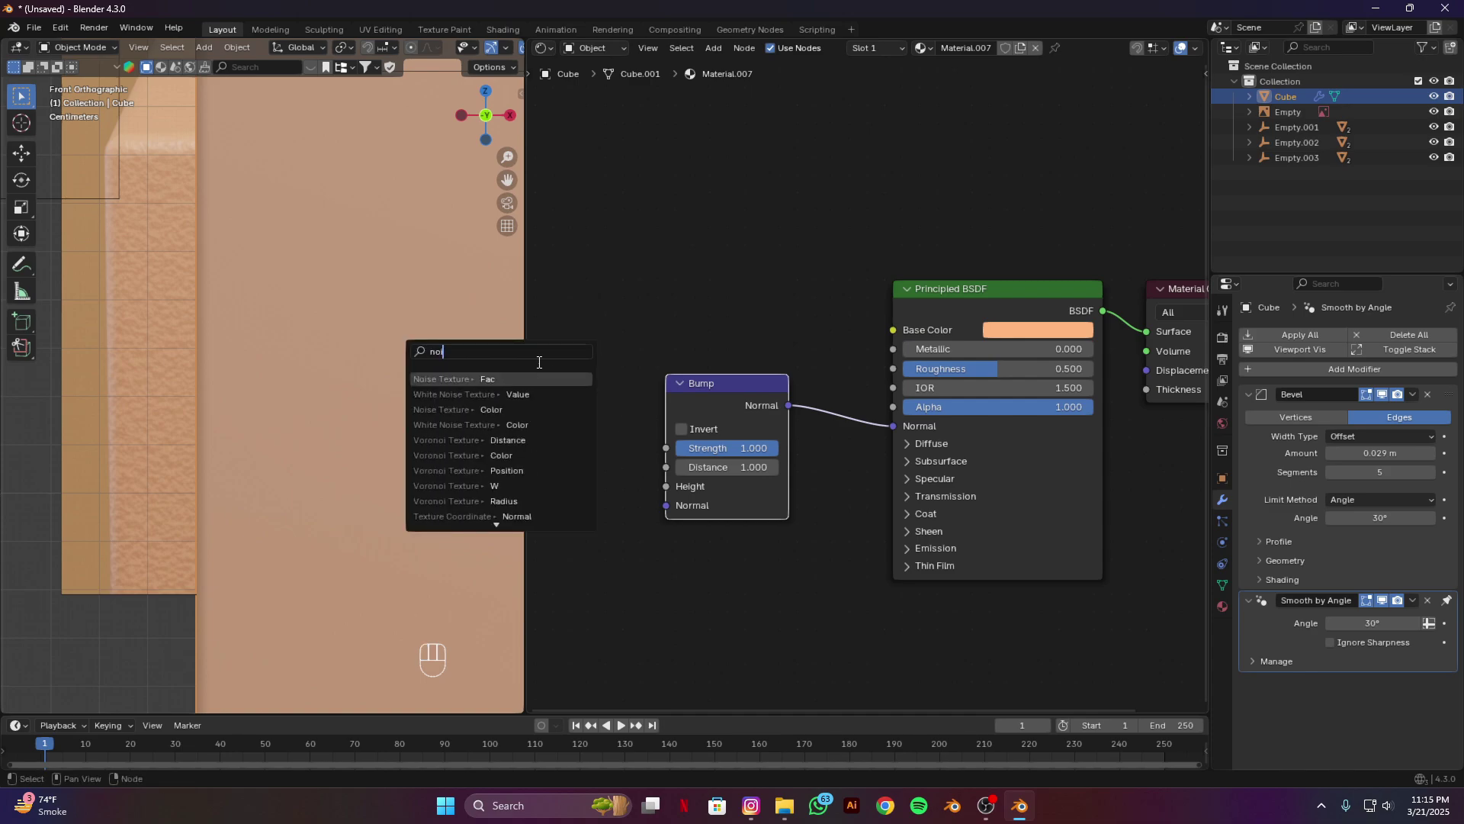
key(Return)
click(633, 395)
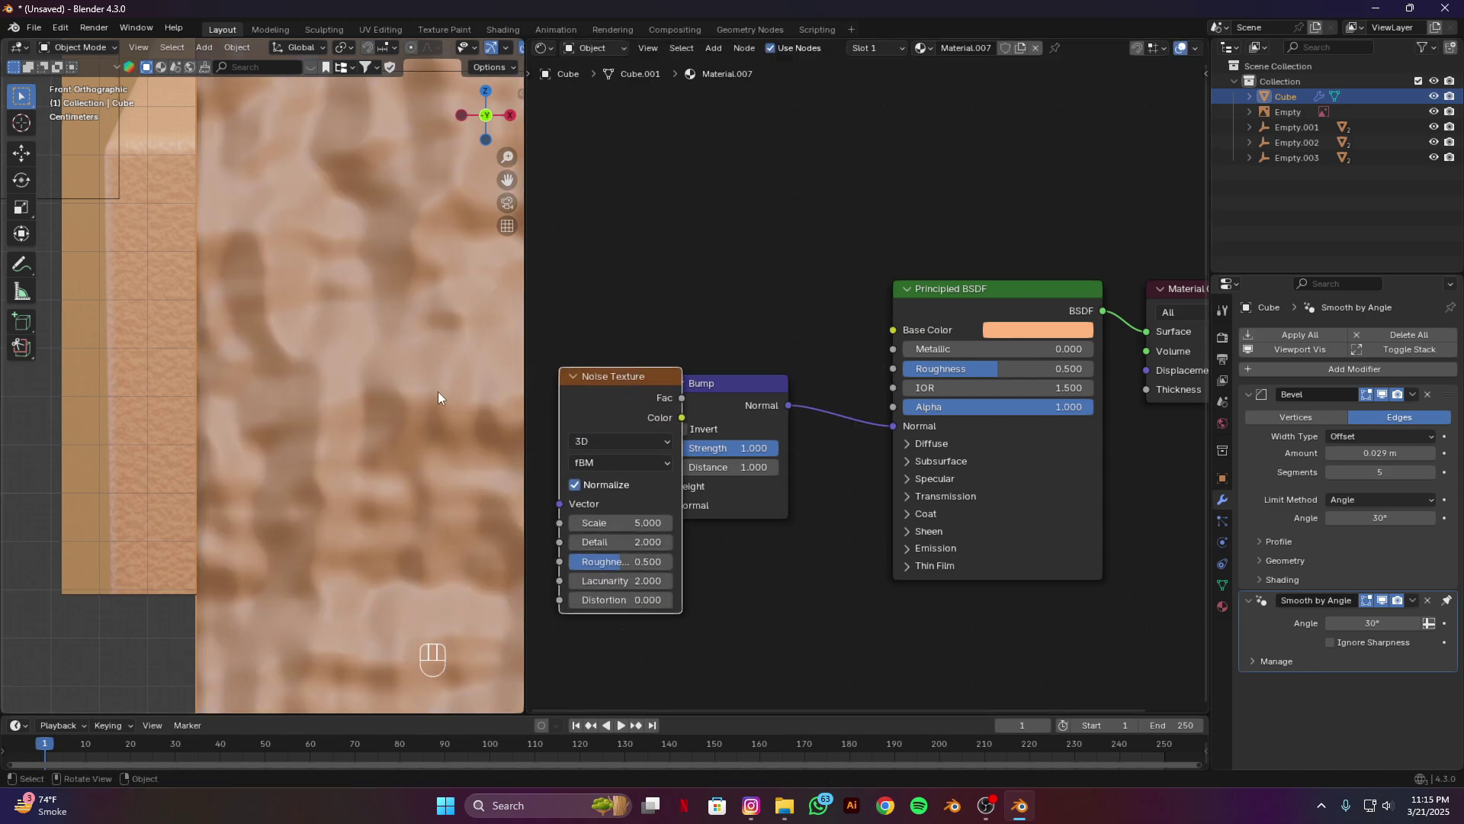
key(ctrl+t)
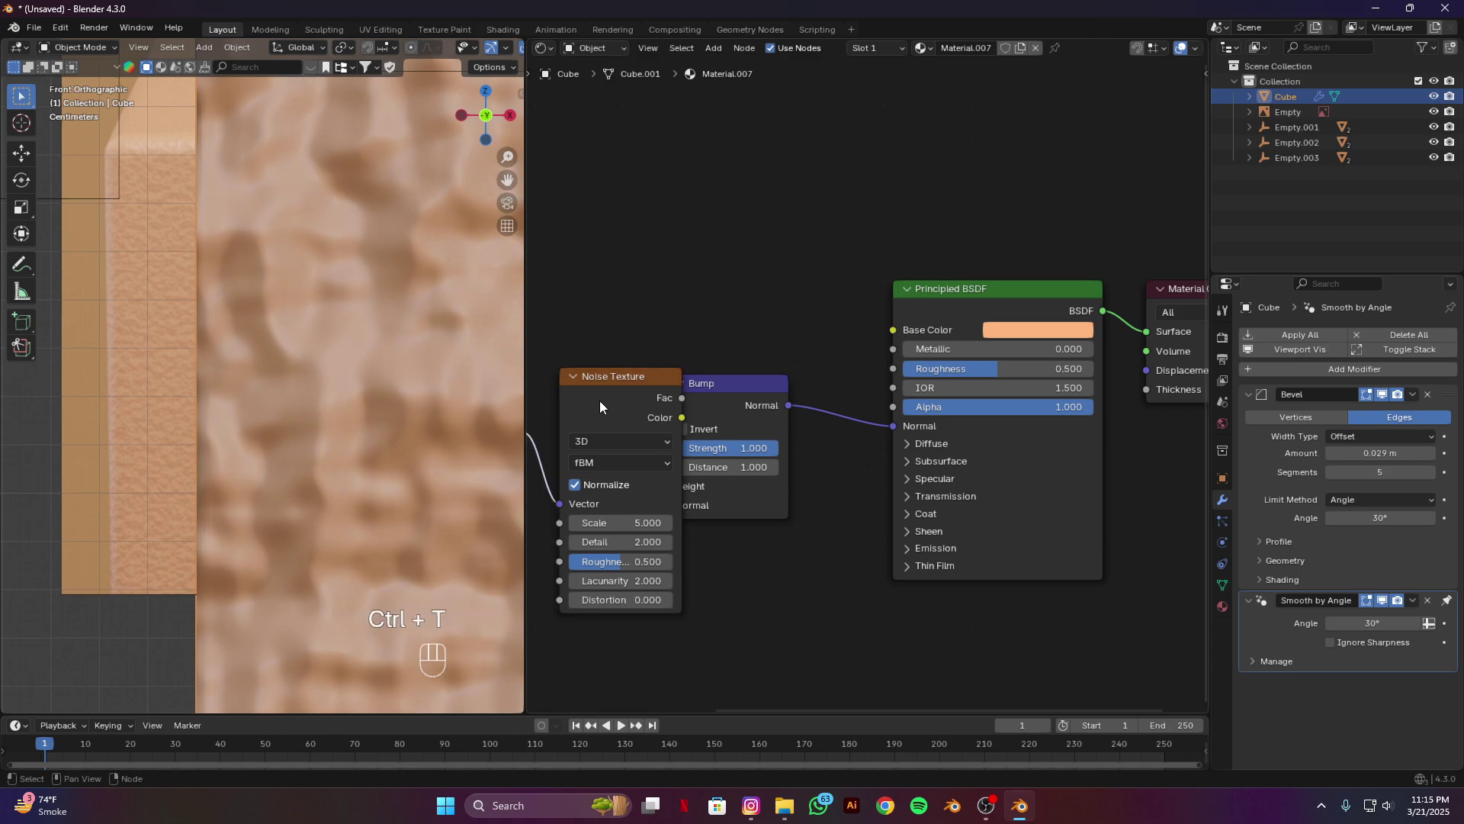
Step: Set the Bump strength to 0.1 and adjust the Noise Texture scale to about 106.5 for a fine grain on the cube
scroll(350, 434, down, 6)
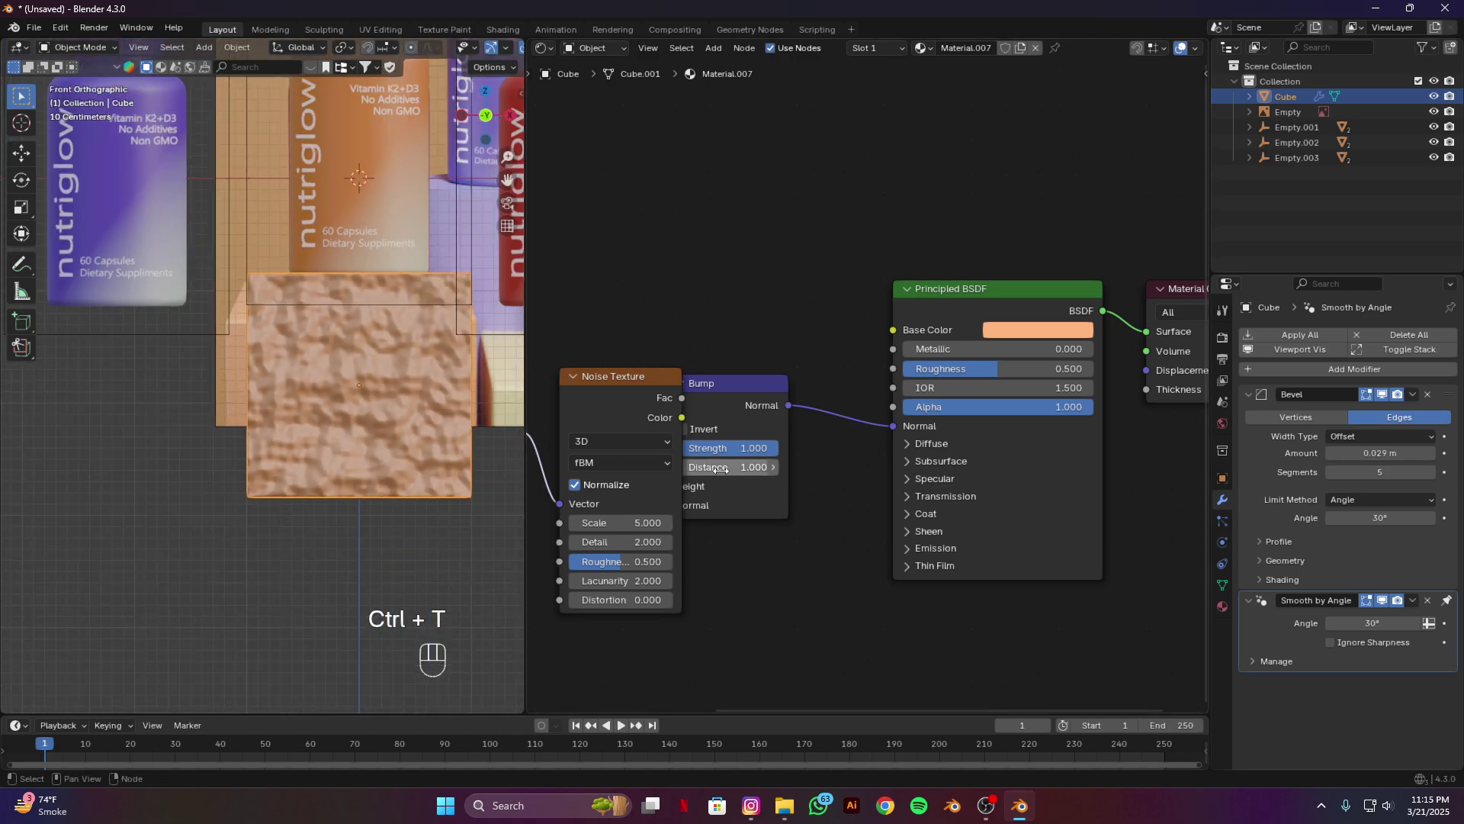
scroll(783, 540, down, 2)
shift+middle_drag(783, 540, 905, 513)
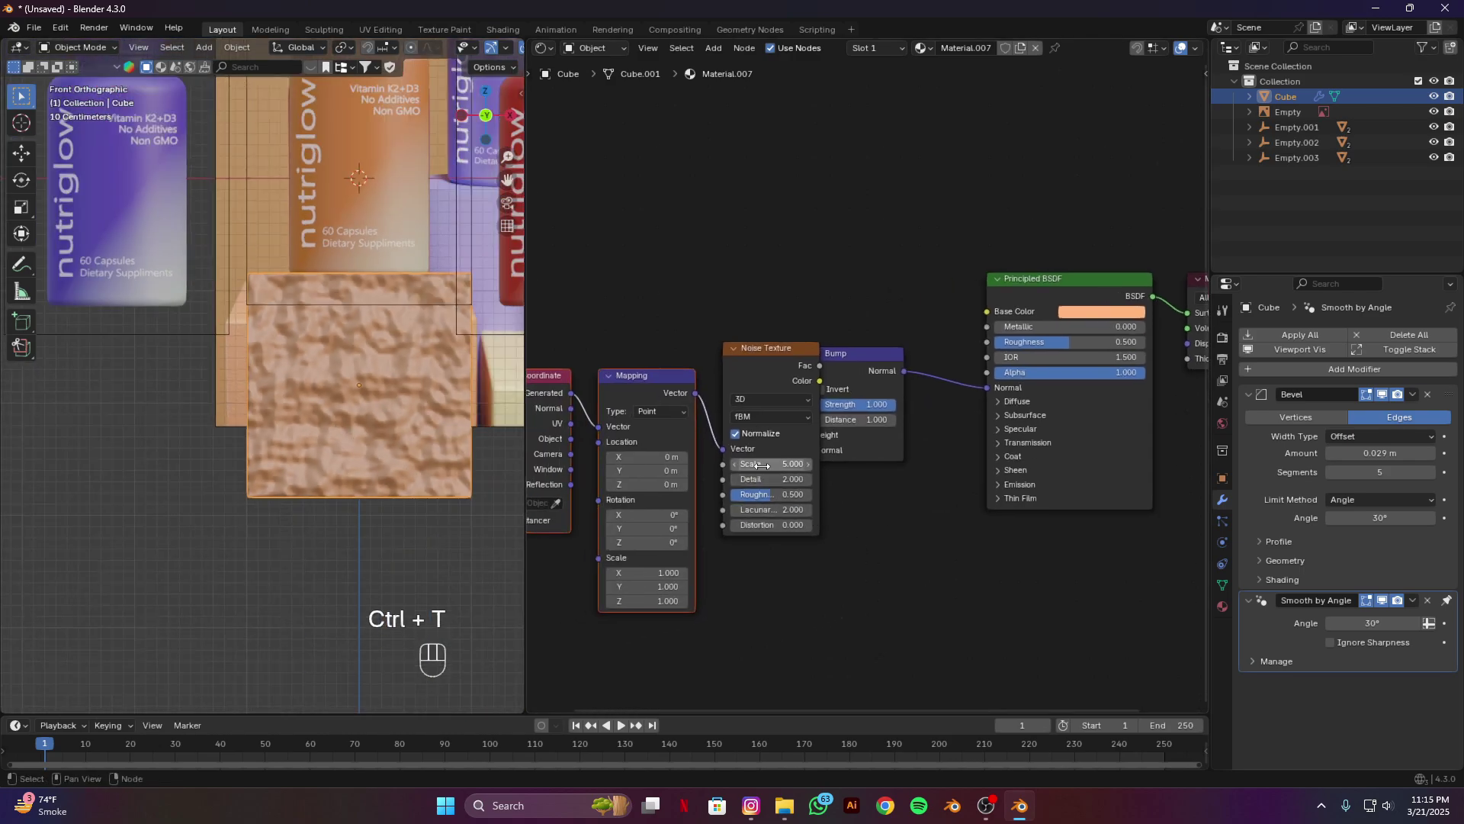
drag(771, 464, 811, 461)
scroll(305, 381, up, 5)
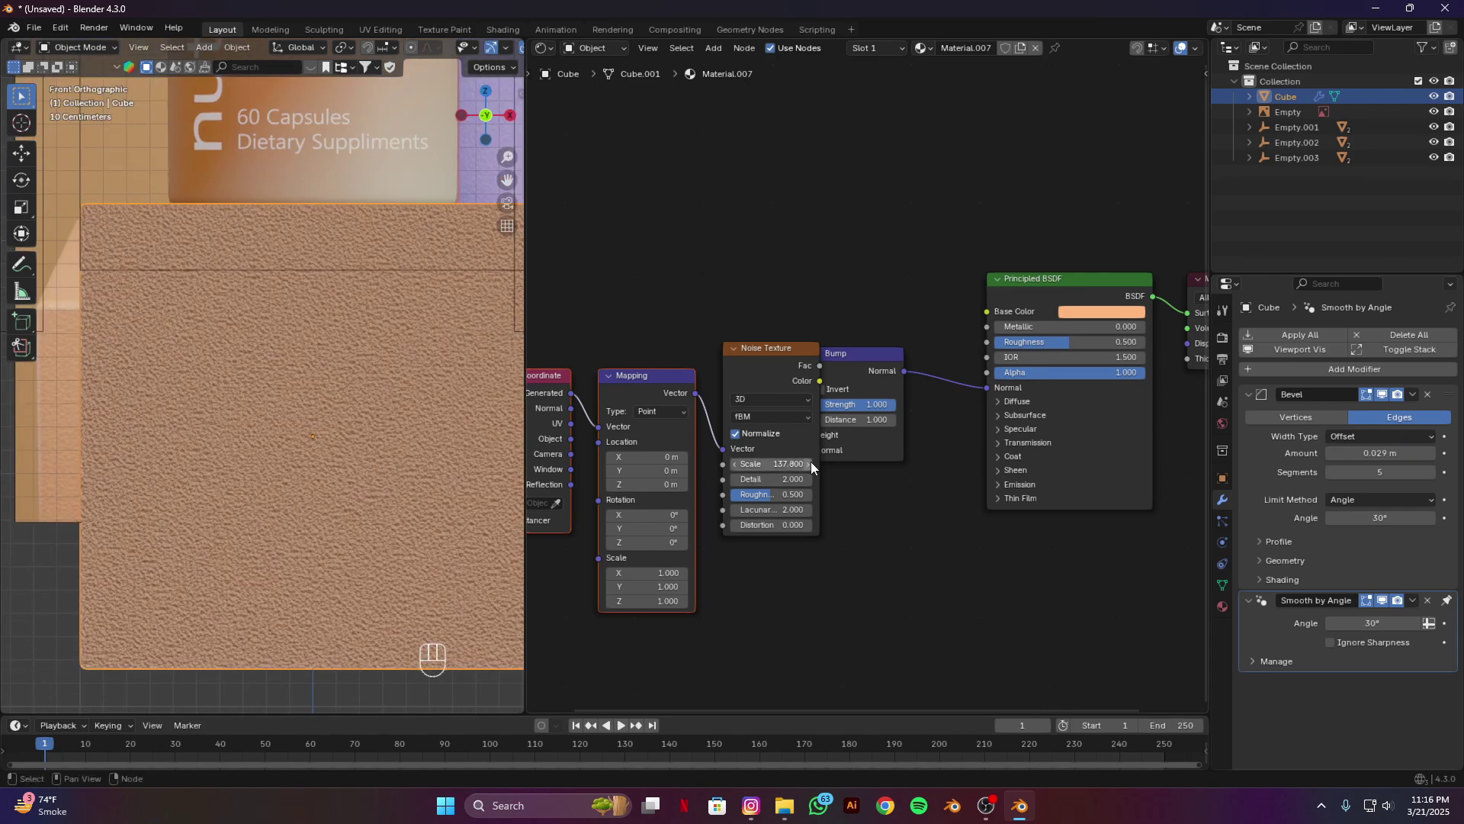
key(ctrl+z)
click(861, 408)
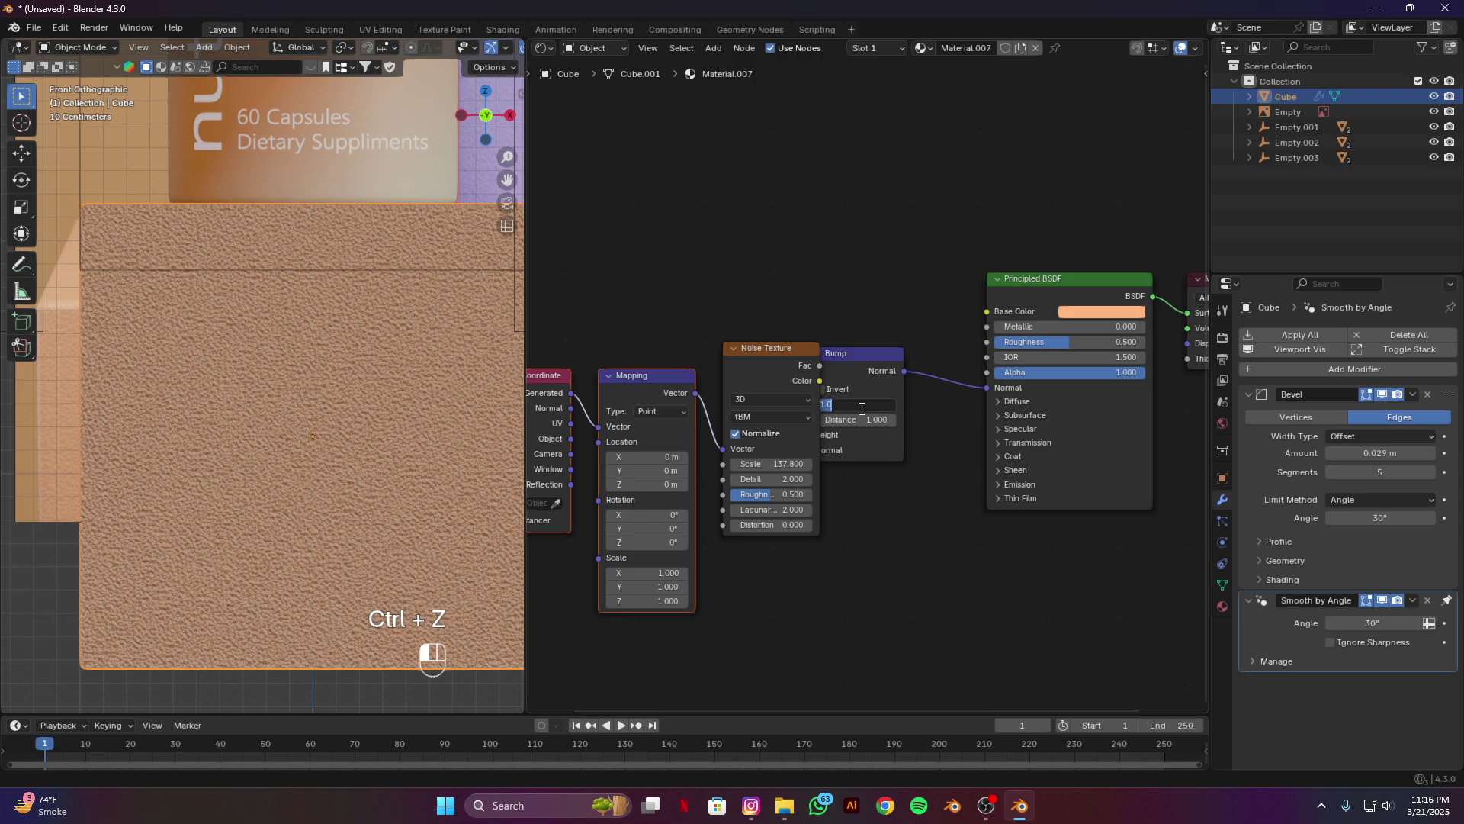
text(.1)
key(Return)
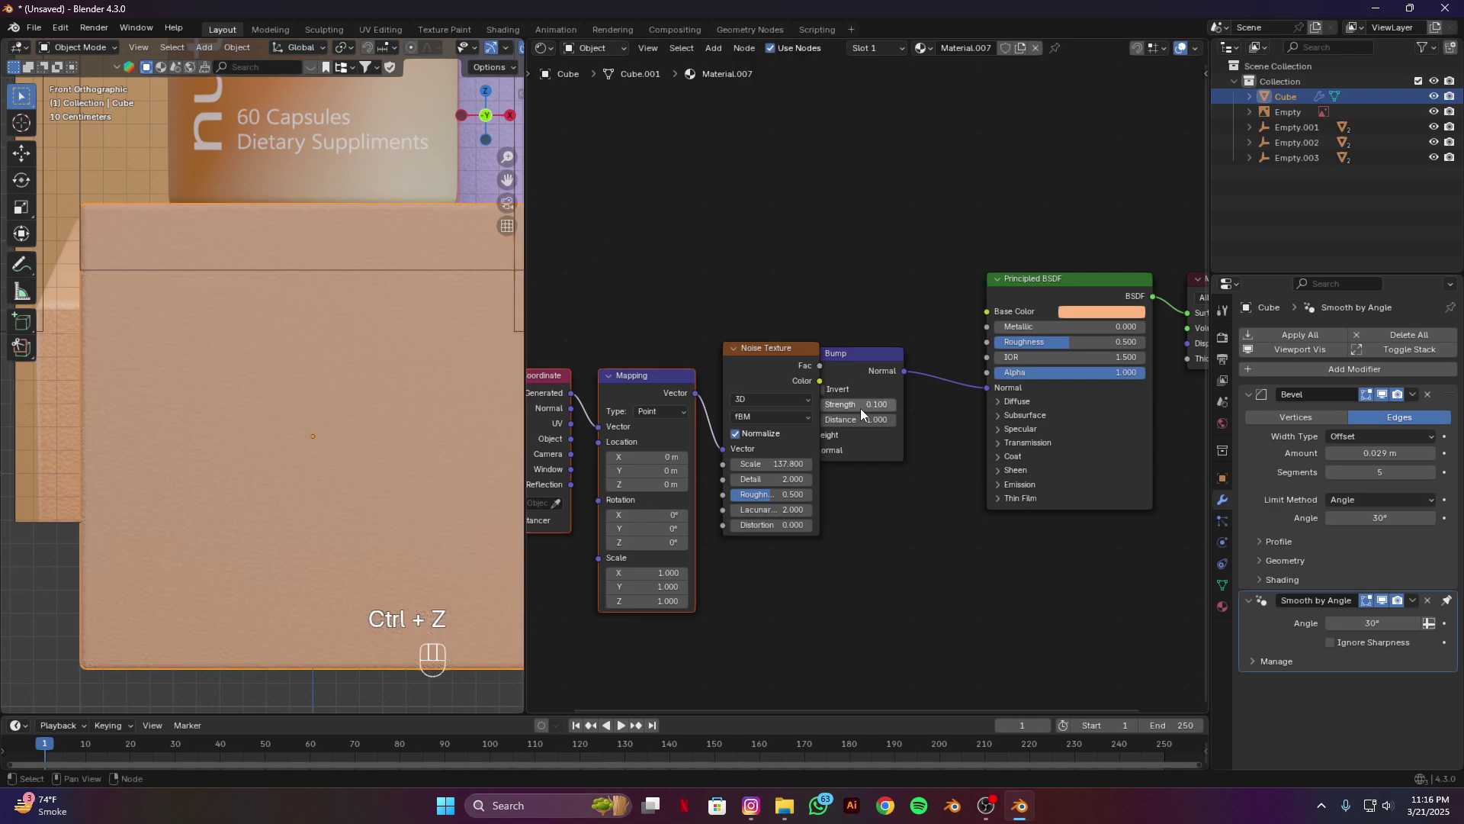
scroll(249, 414, up, 2)
scroll(251, 418, down, 2)
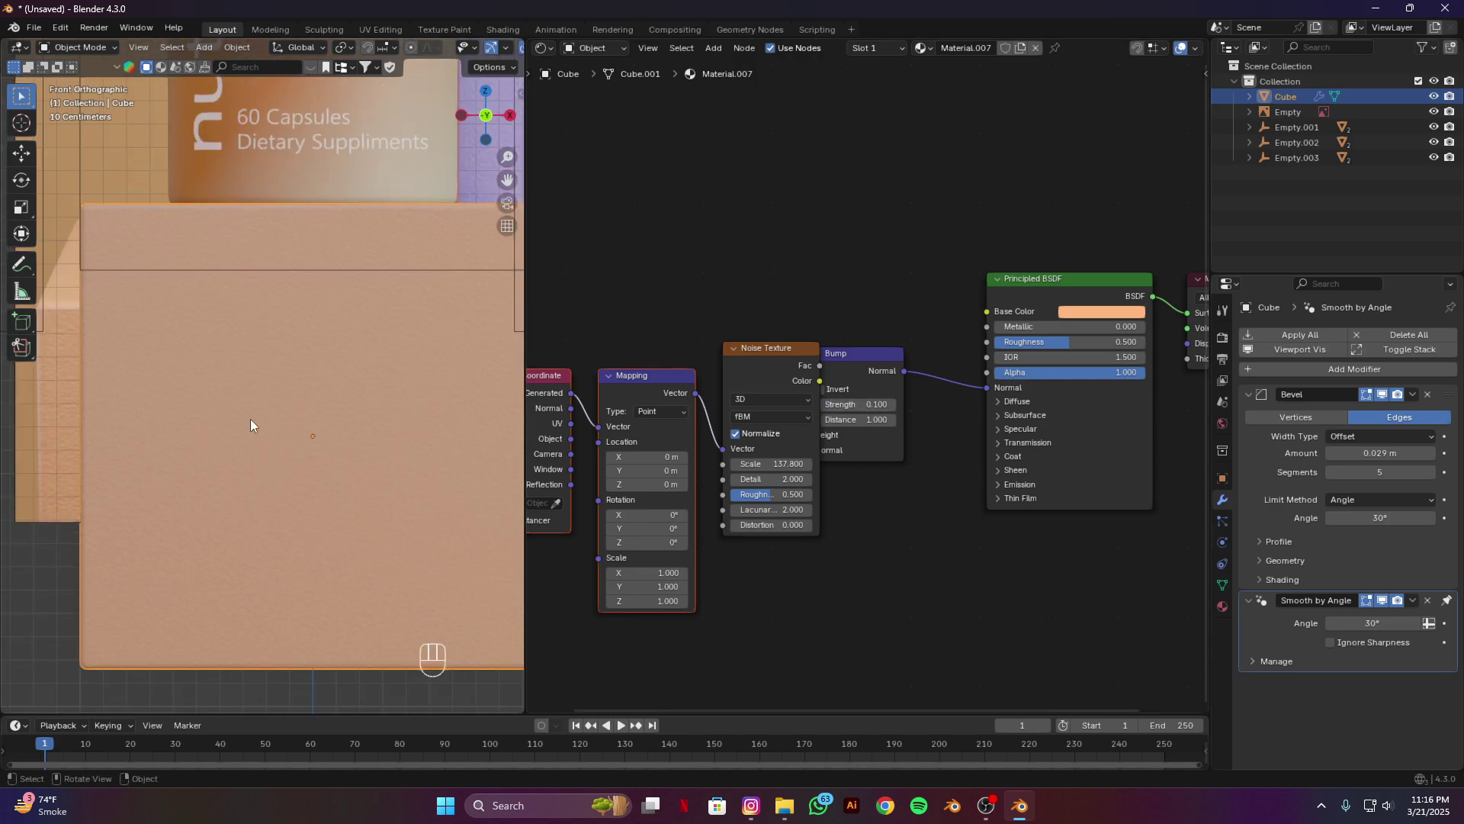
drag(776, 466, 765, 466)
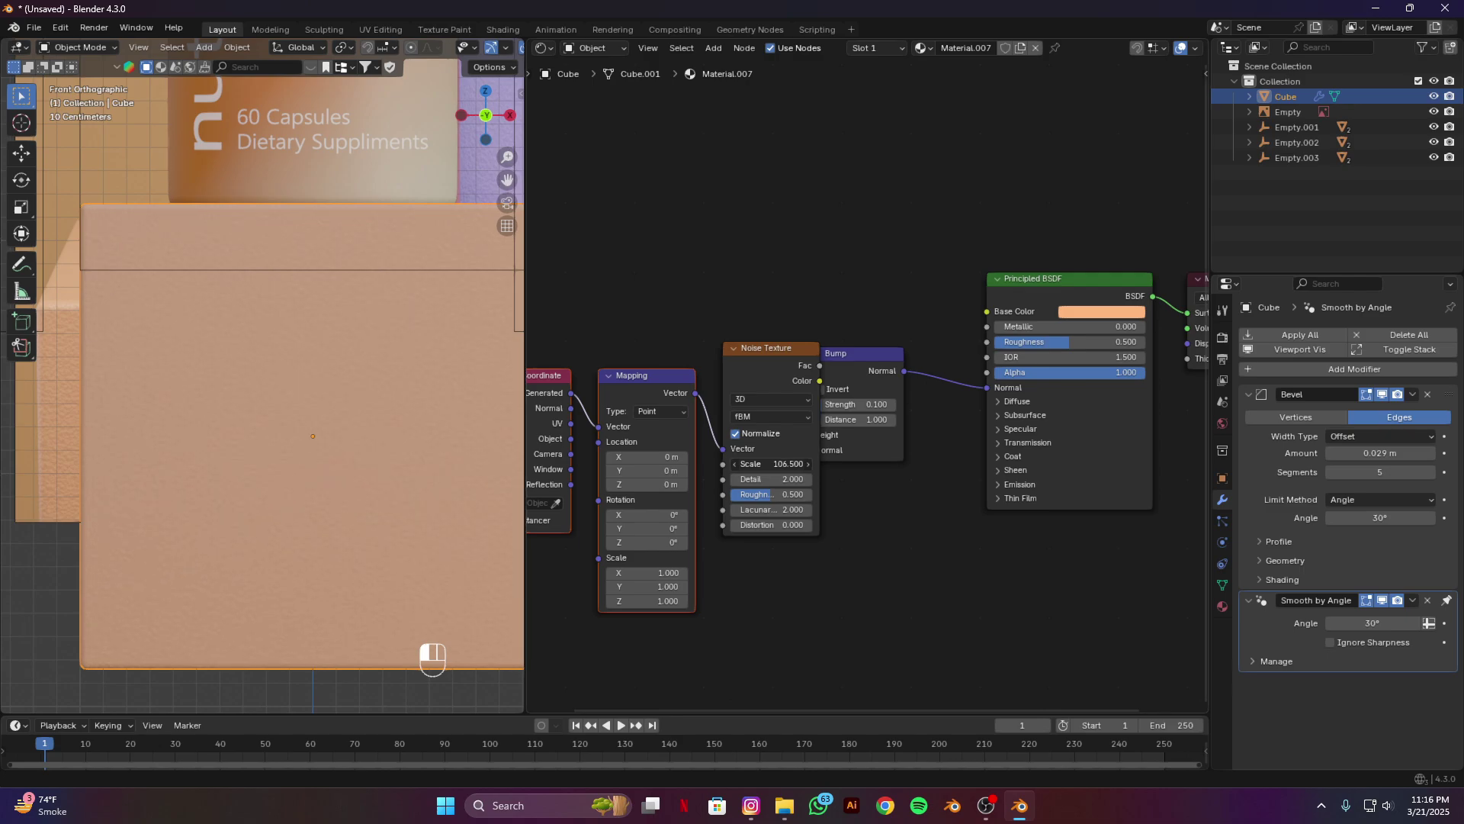
Step: Switch to Instagram to examine the supplement bottle reel as a reference, and return to Blender
scroll(386, 423, down, 3)
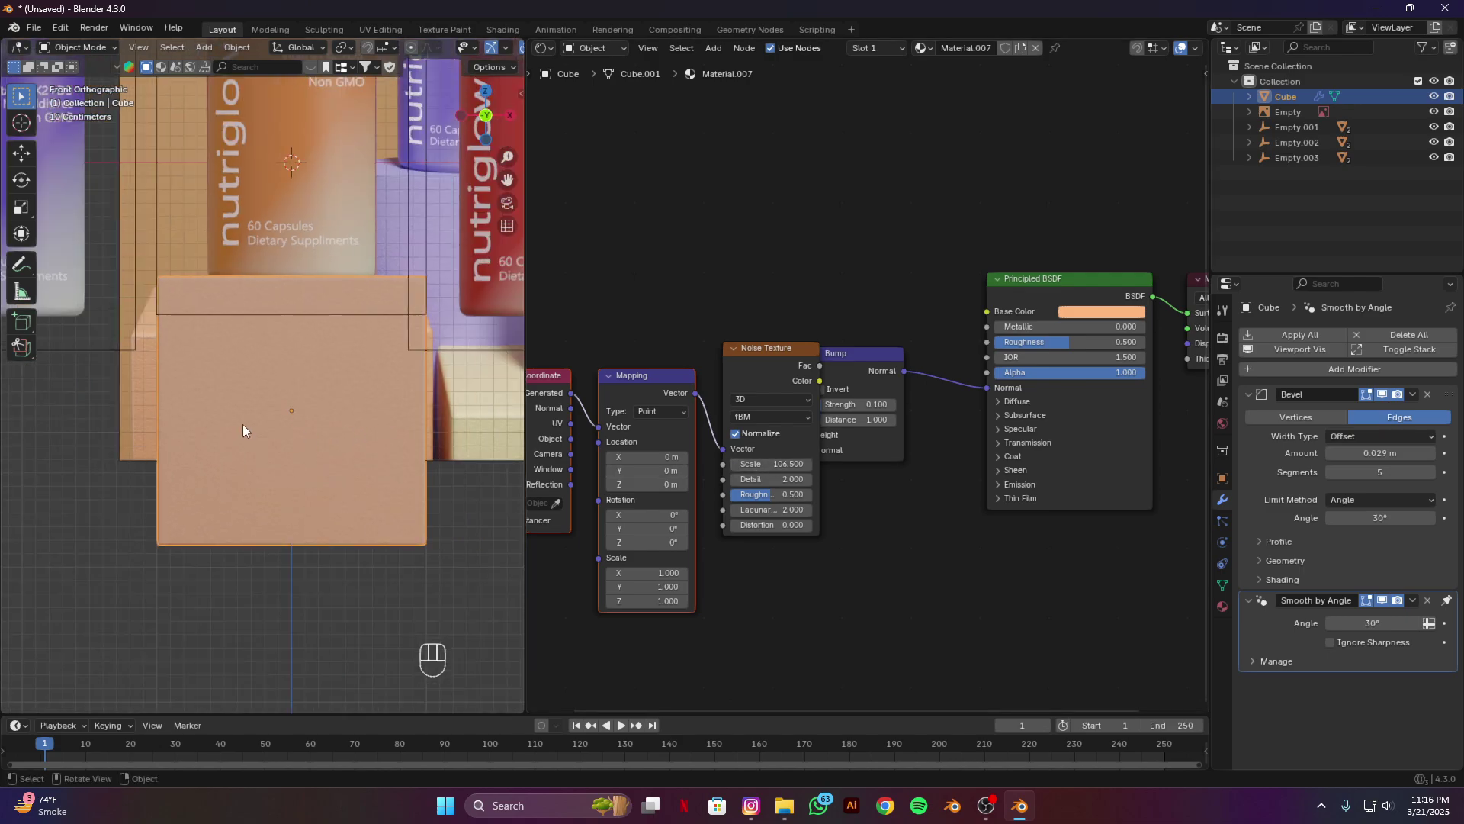
scroll(351, 357, down, 5)
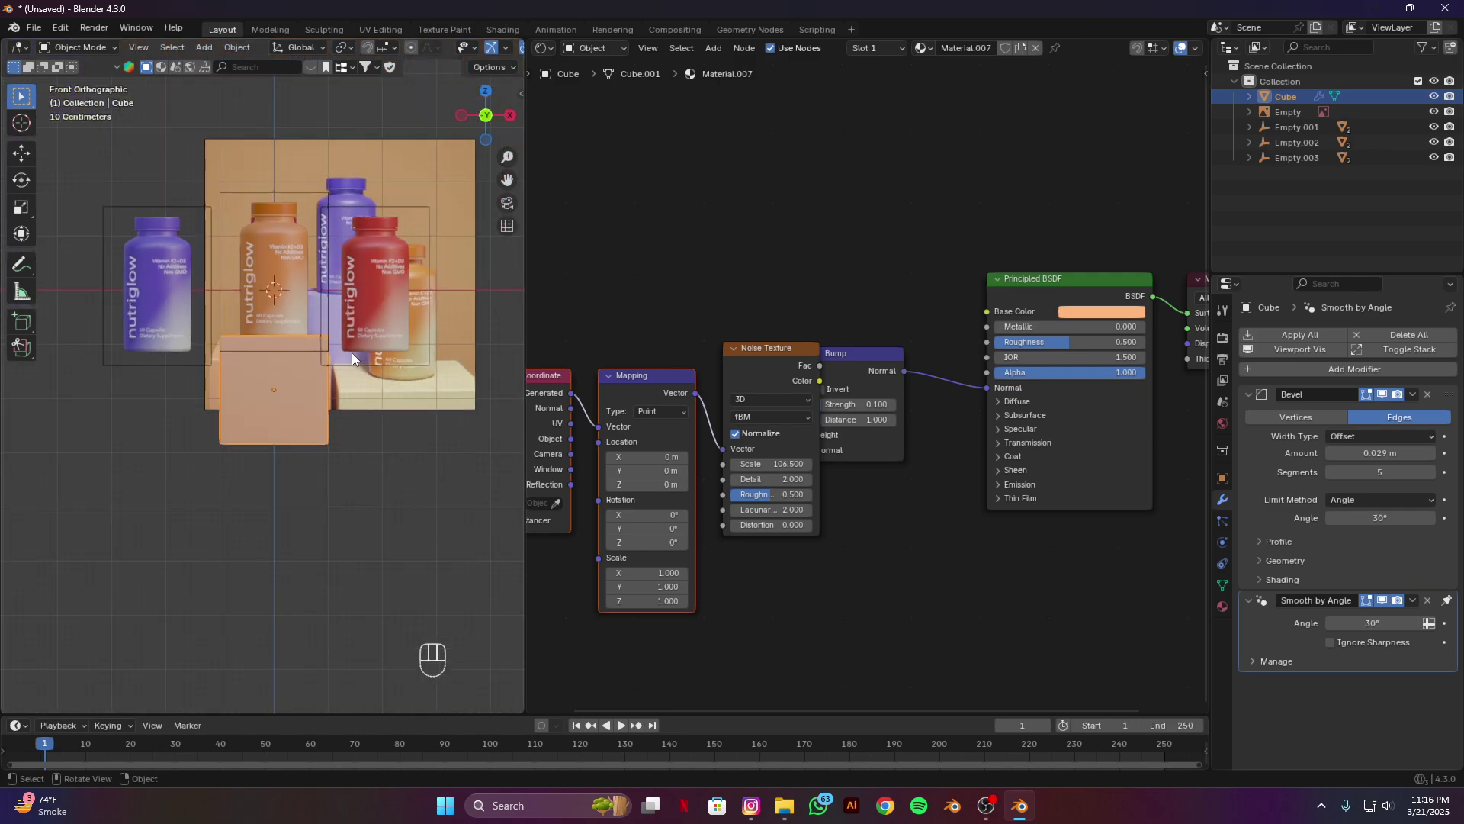
click(752, 806)
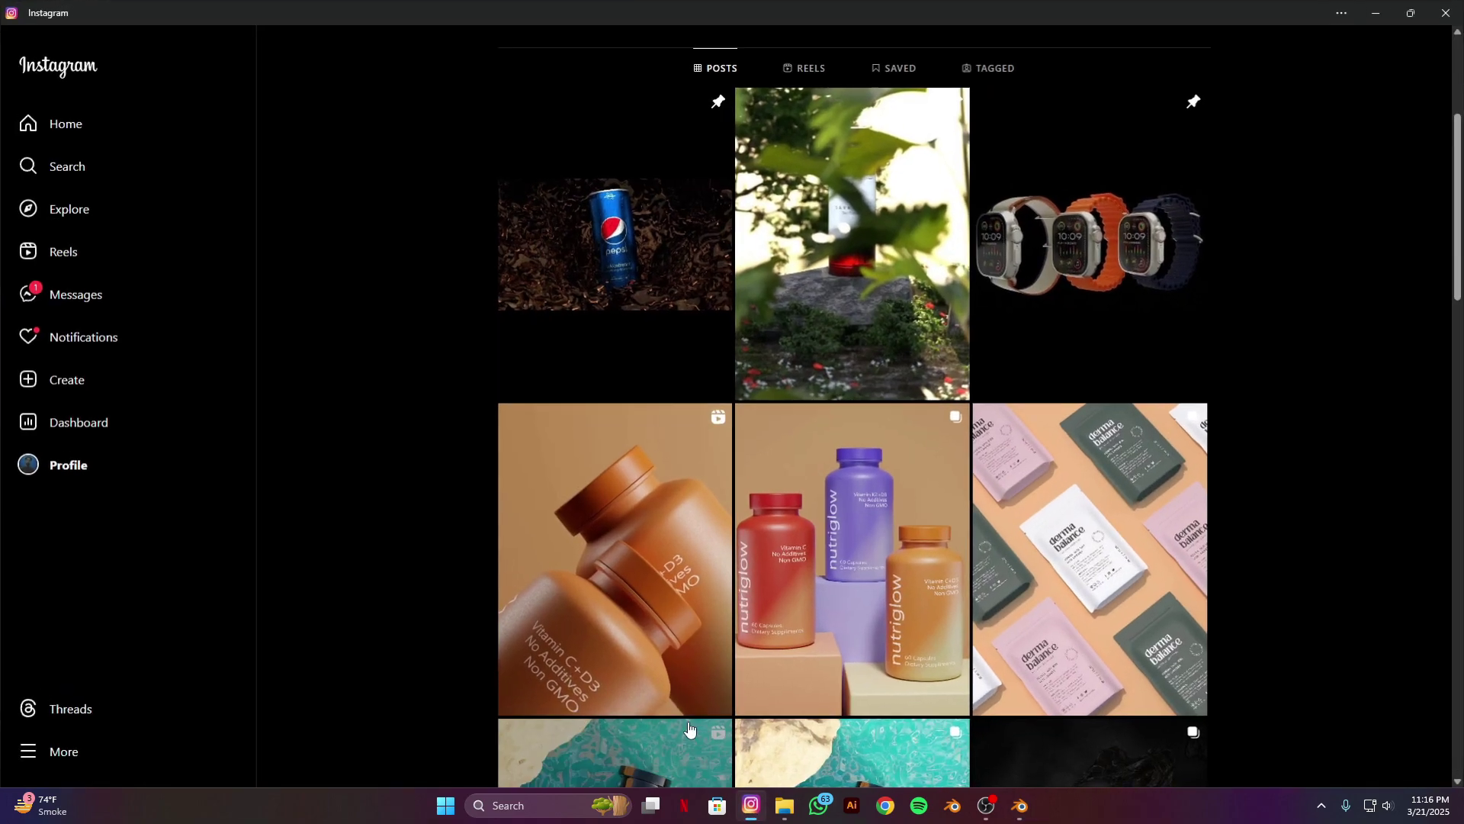
click(615, 577)
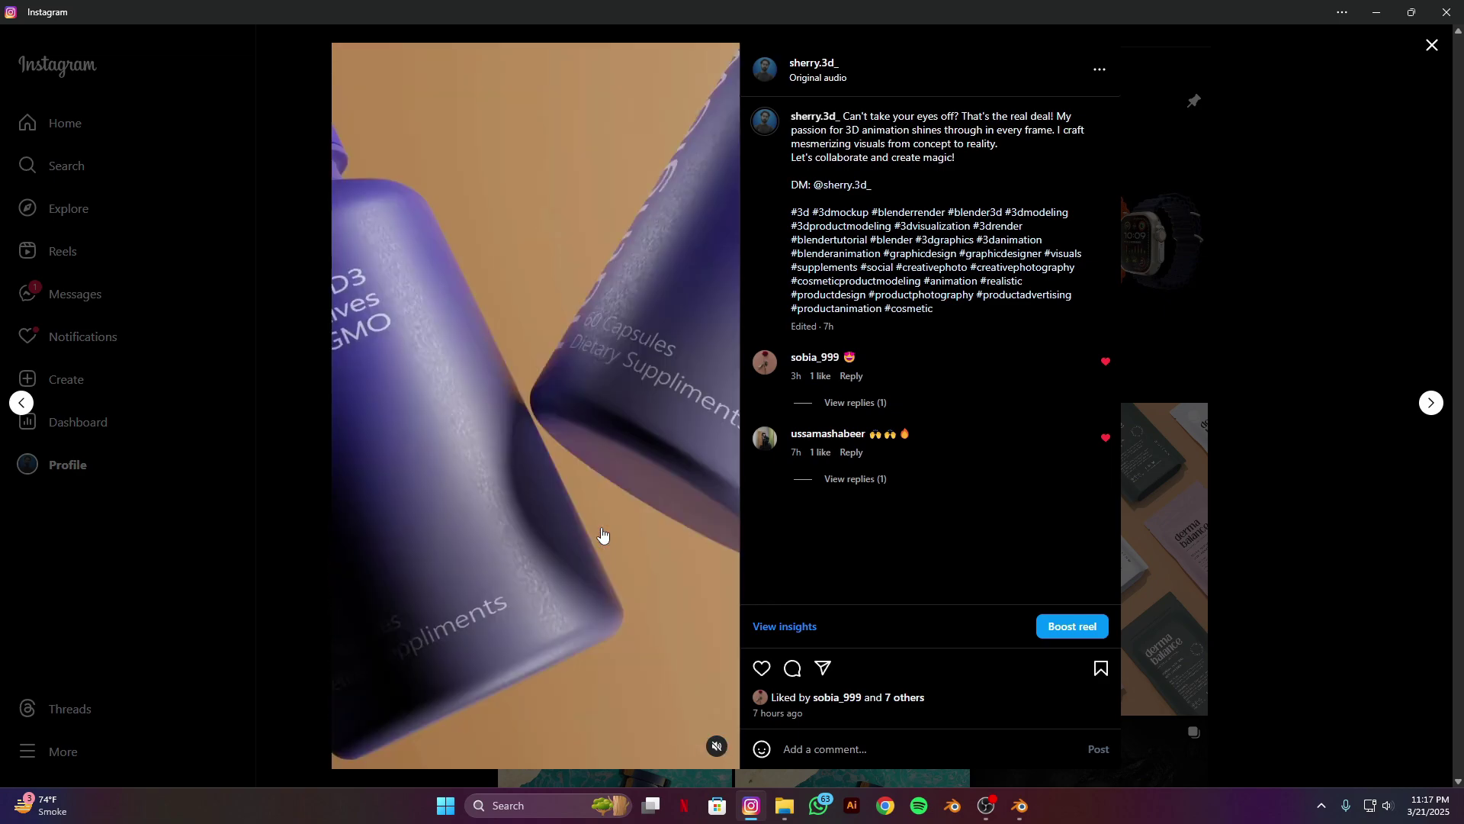
click(1021, 806)
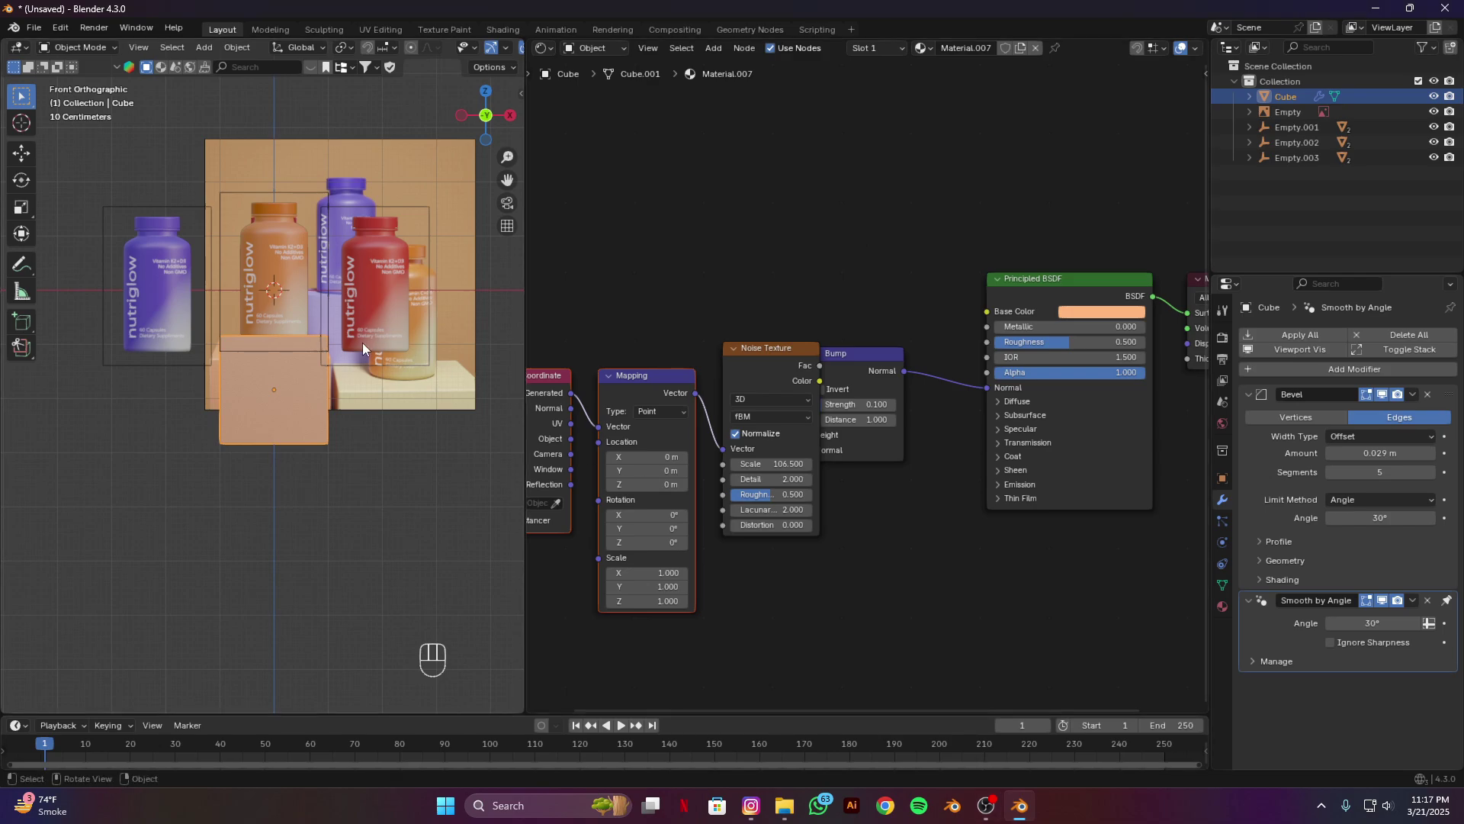